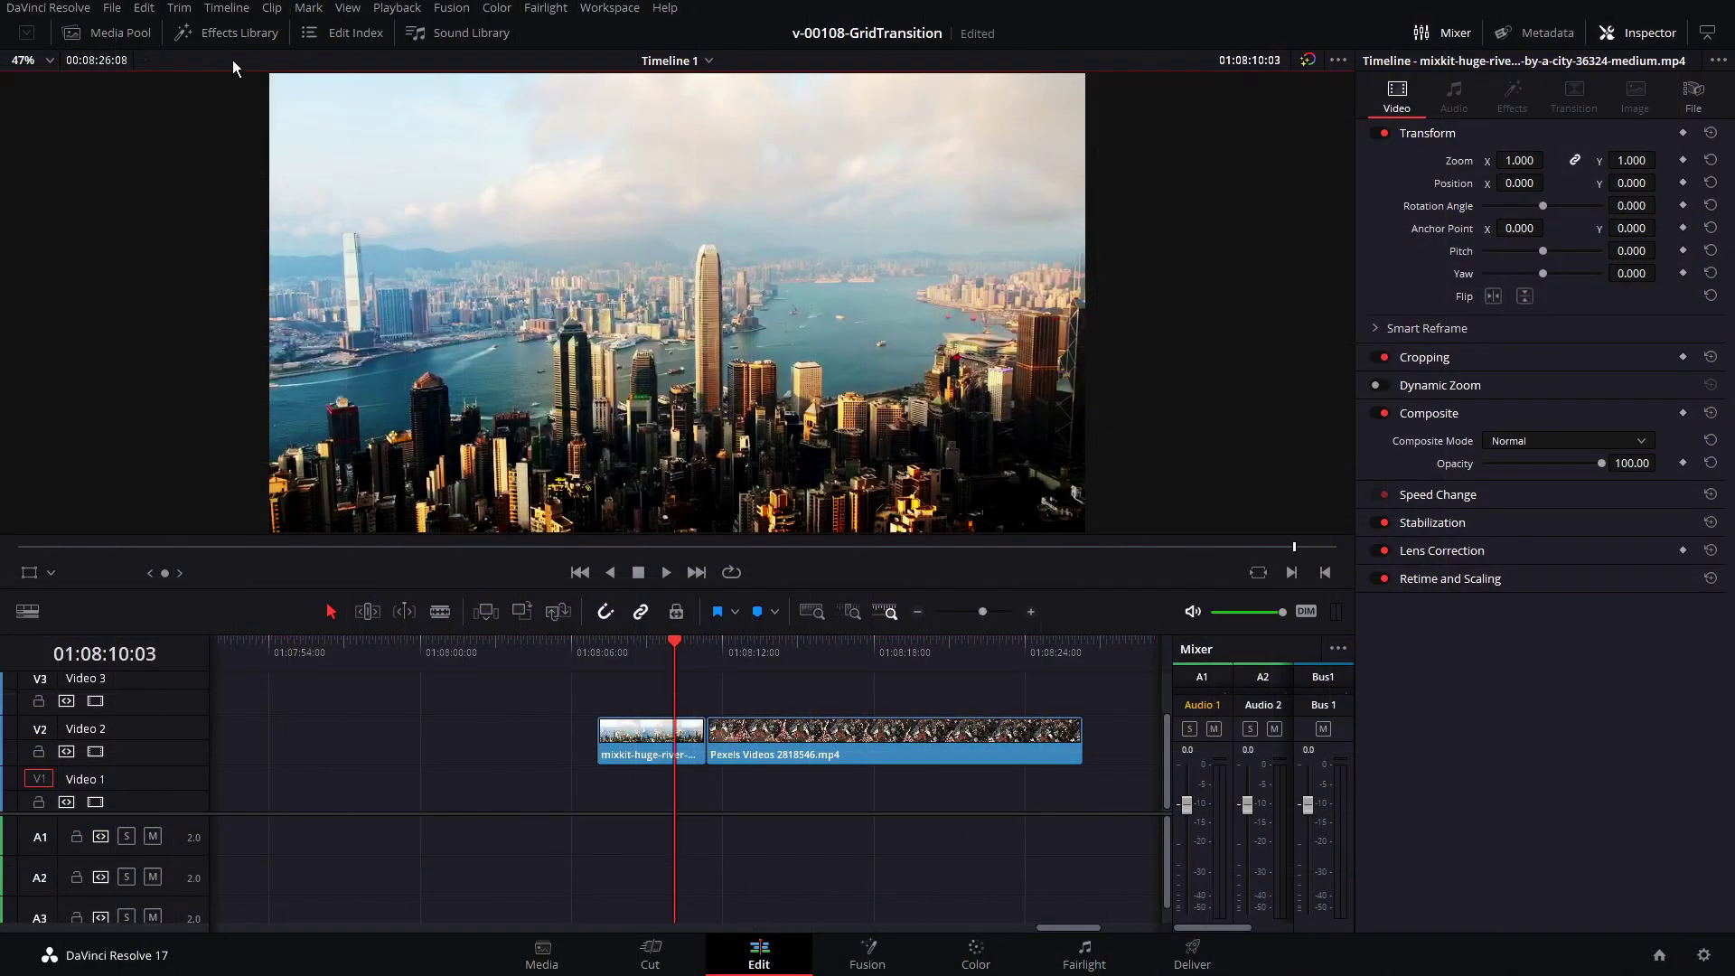
# Step: Search the video transitions for "justgr" and apply JustGridTransition at the cut between the two clips on Video 2
pyautogui.click(232, 34)
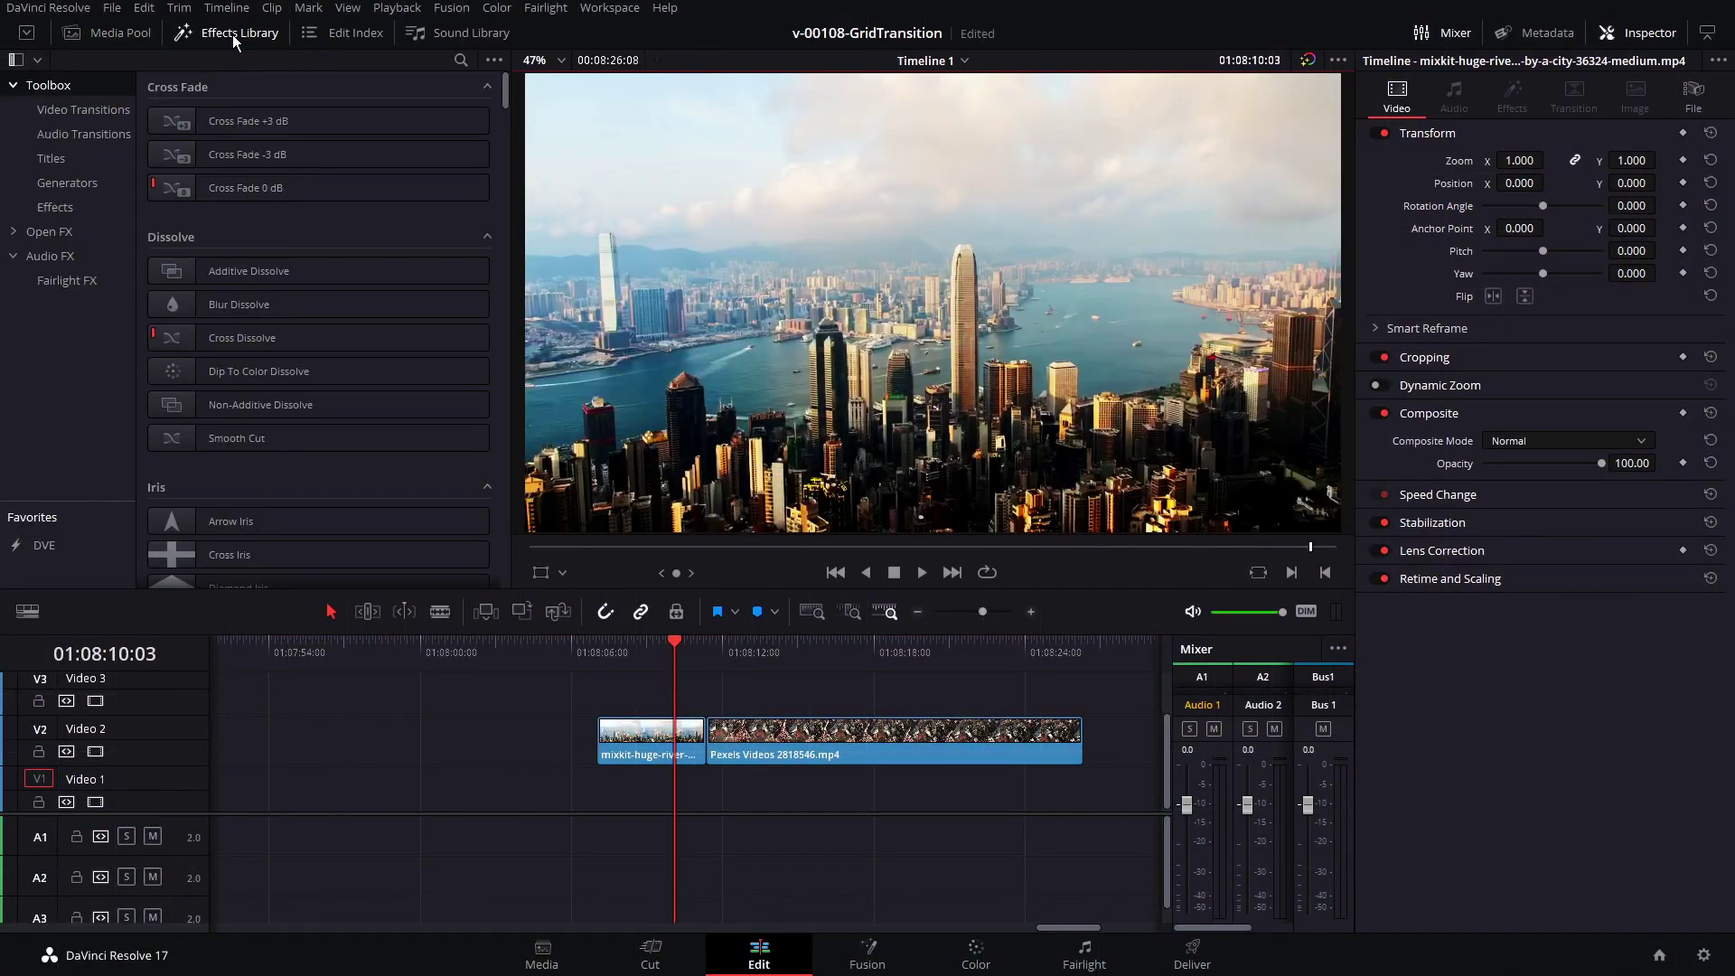
pyautogui.click(82, 108)
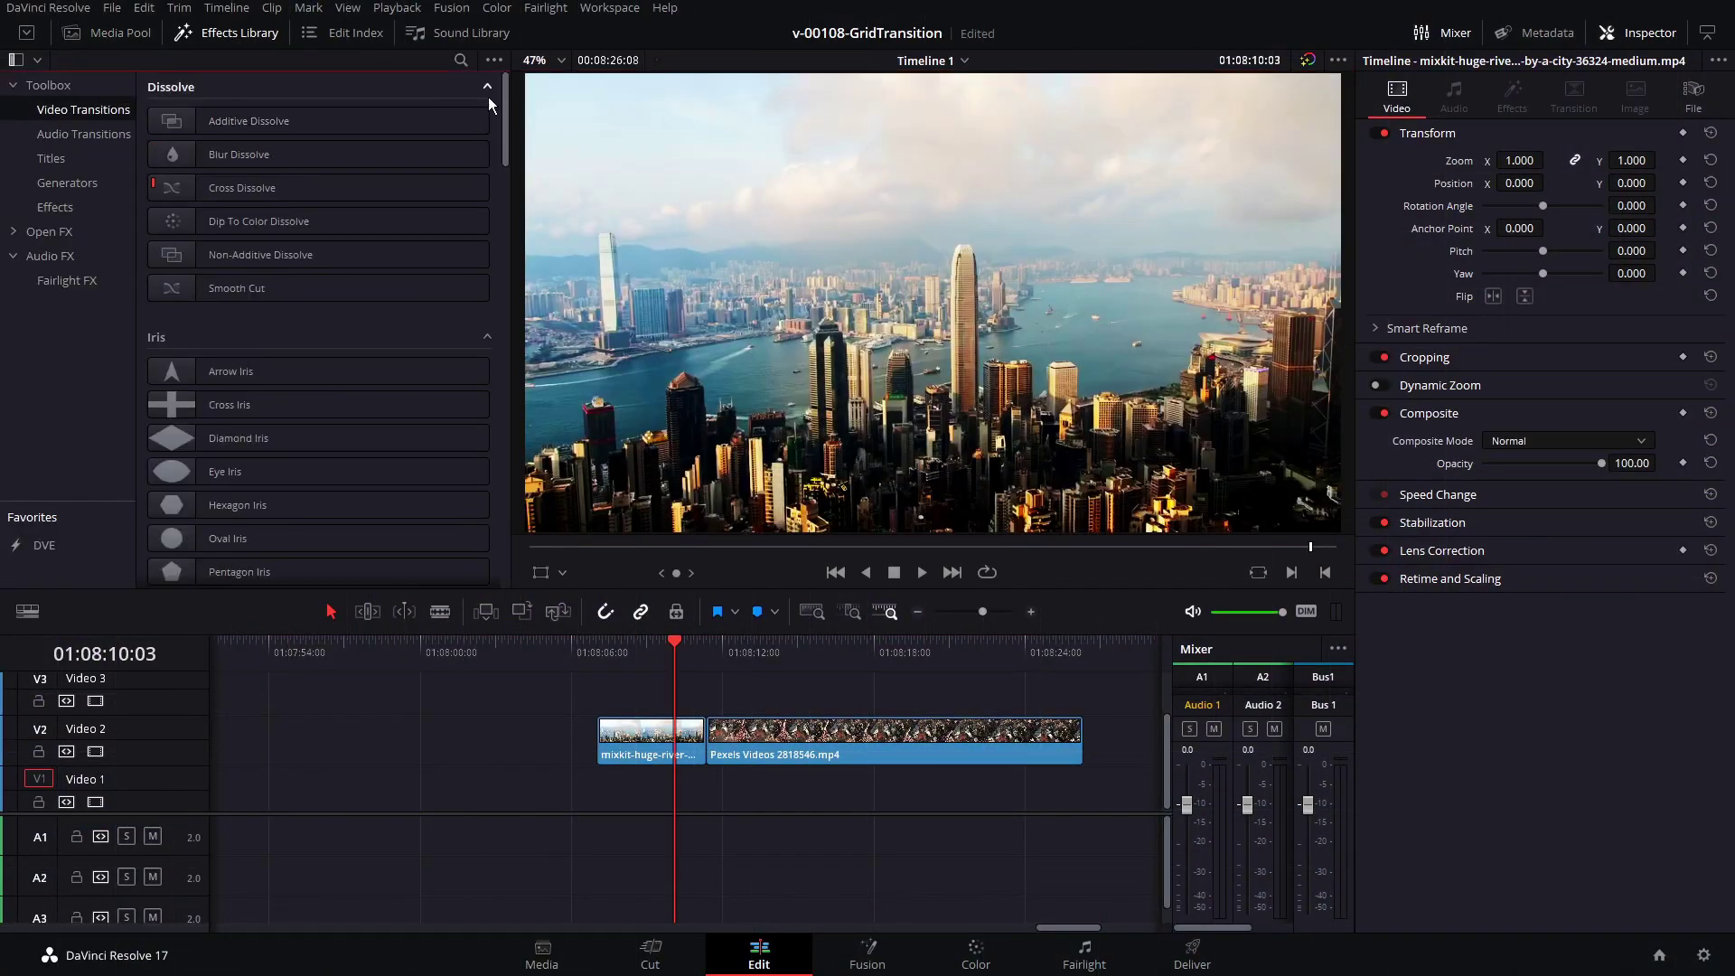
pyautogui.moveTo(501, 103); pyautogui.dragTo(511, 434)
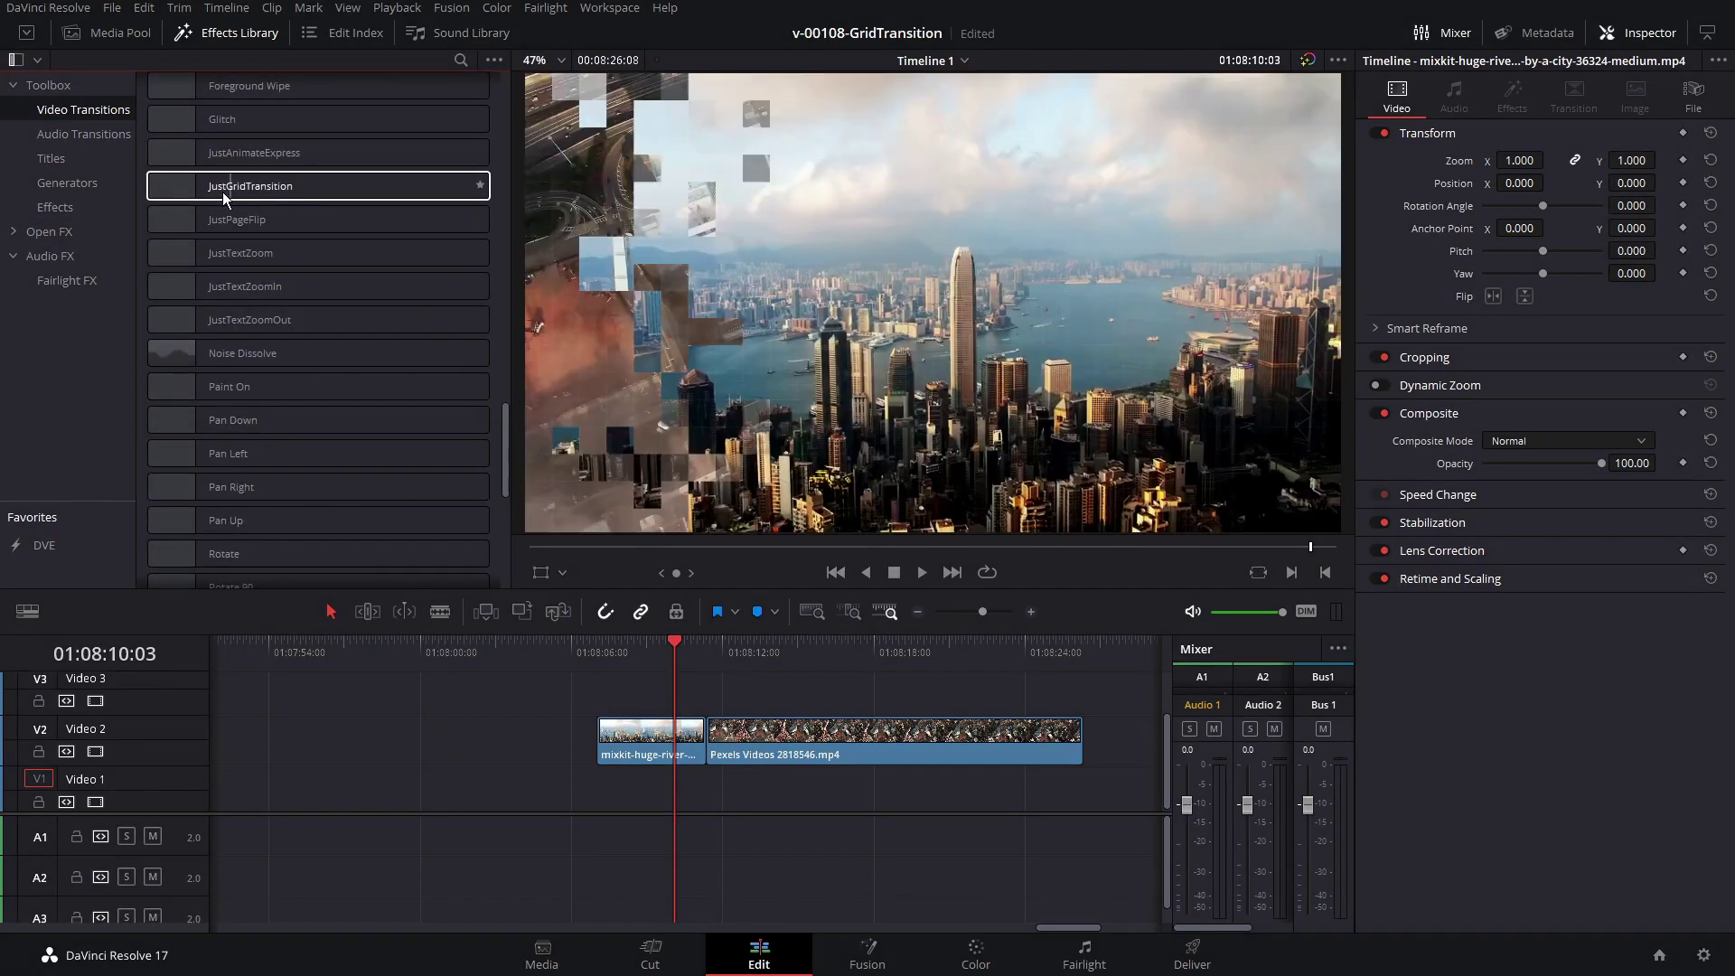
pyautogui.scroll(10, 235, 193)
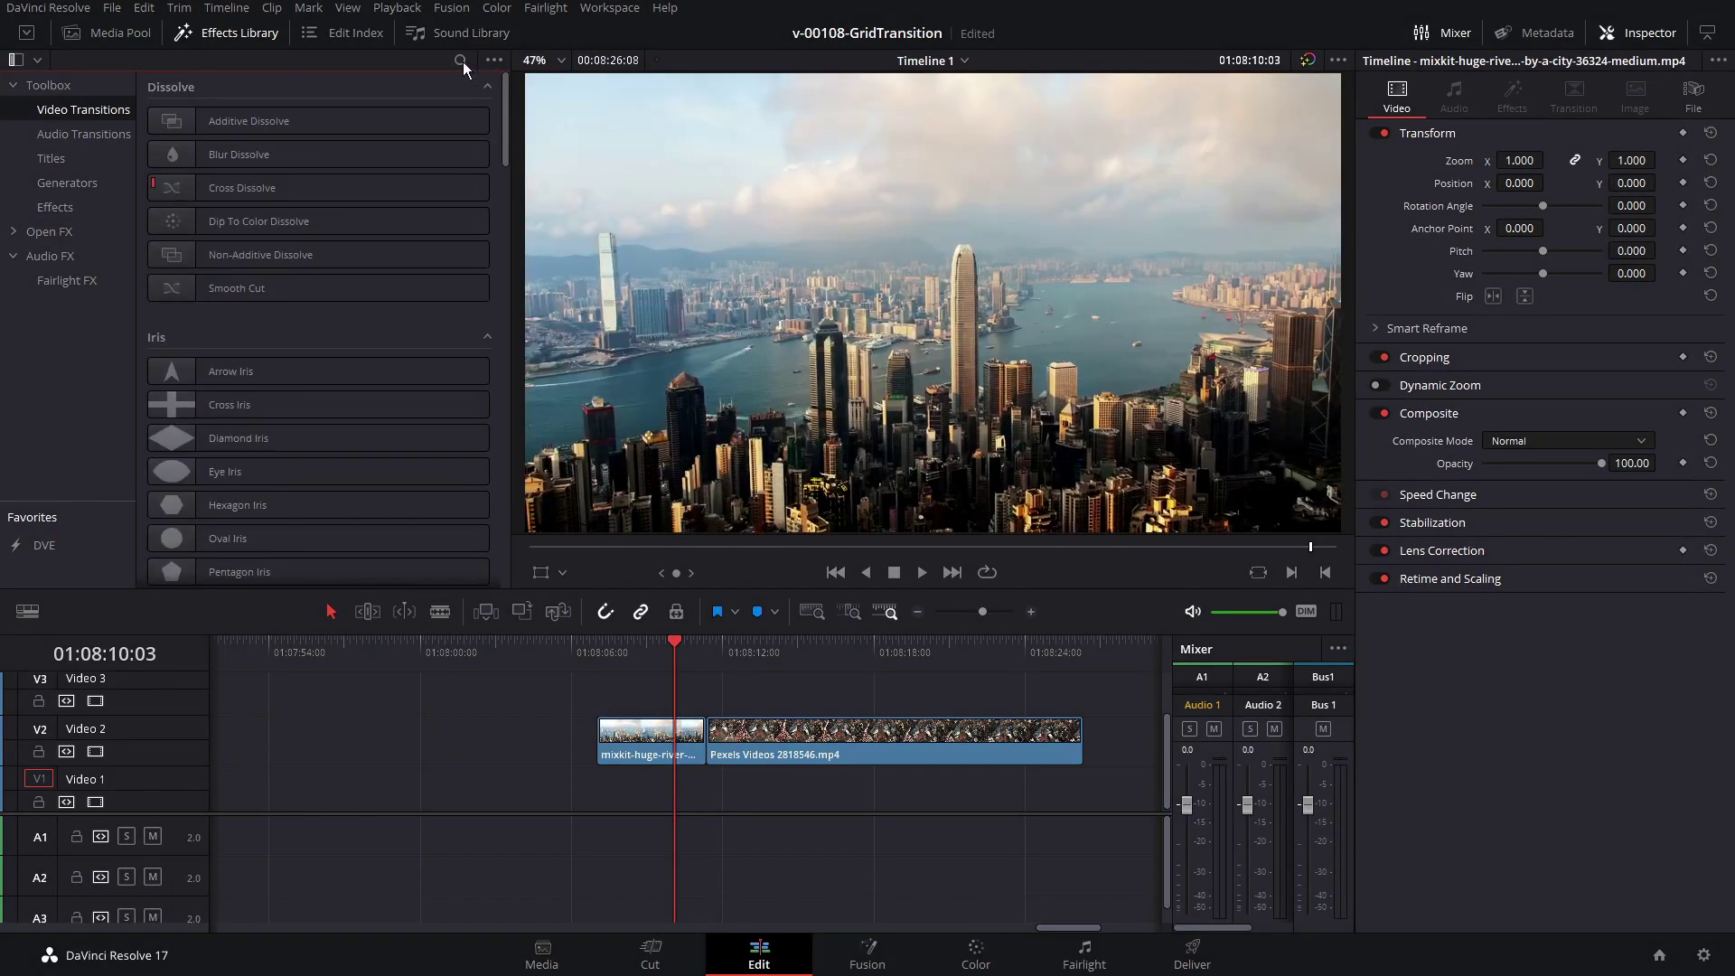
pyautogui.click(461, 61)
pyautogui.write('justgr')
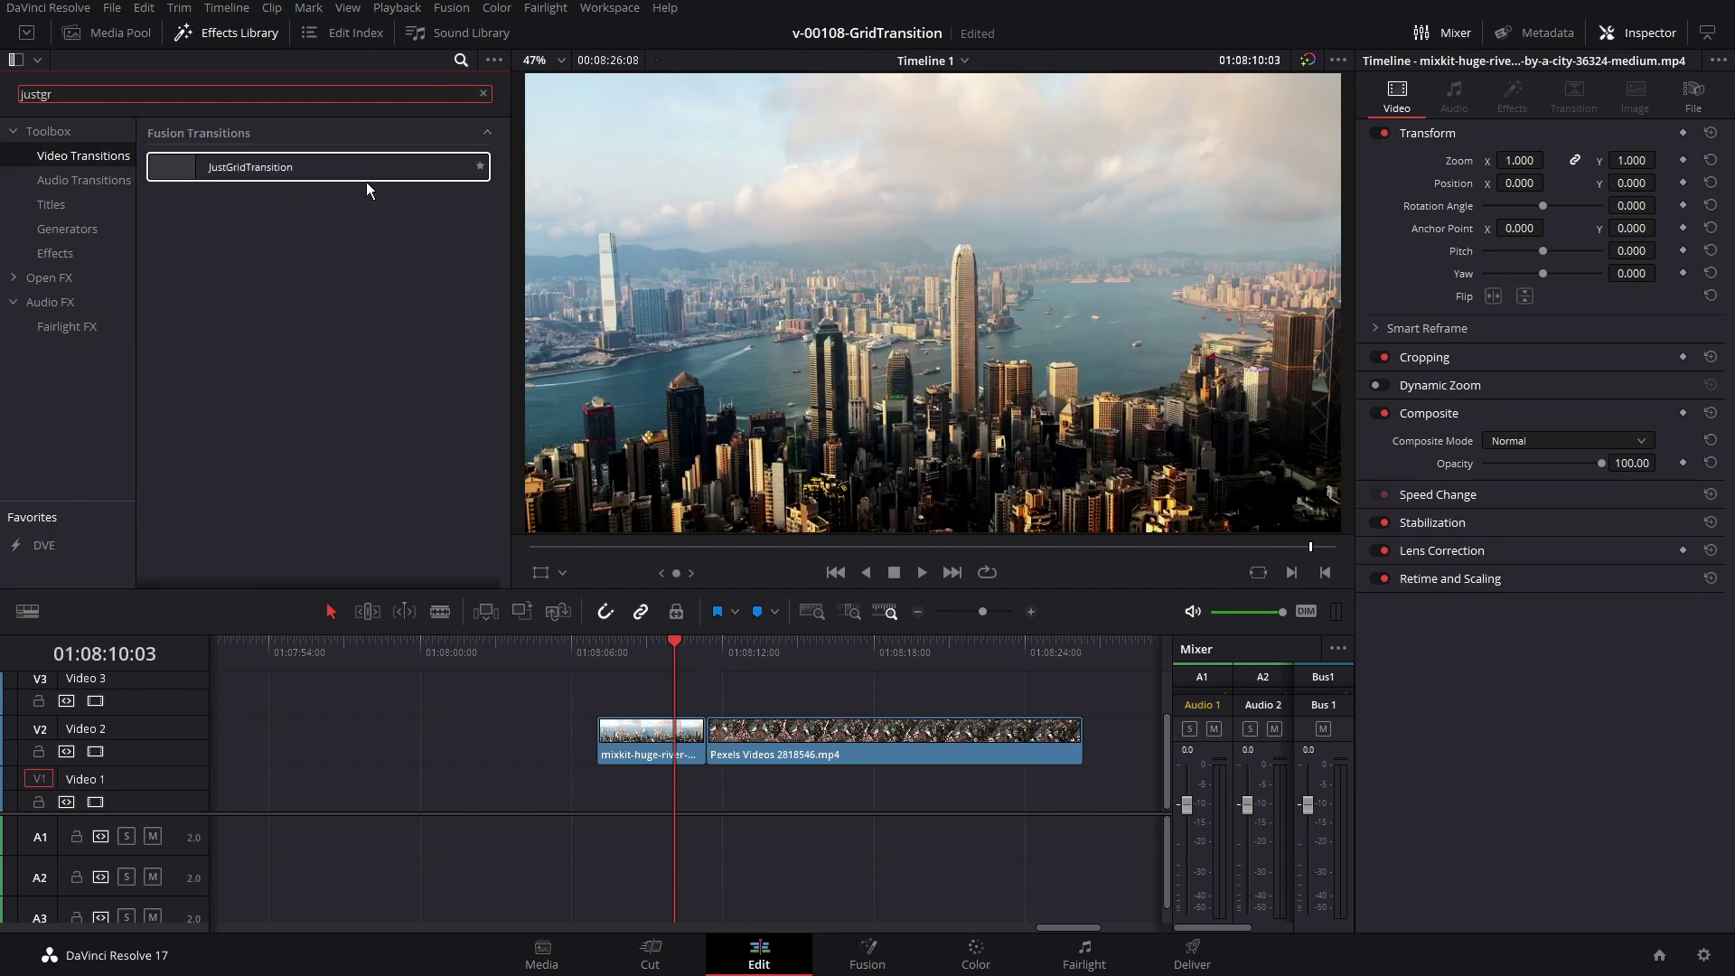
pyautogui.moveTo(368, 180); pyautogui.dragTo(719, 729)
# Step: Play the timeline from the start of the transition to preview it, stopping midway through the effect
pyautogui.click(662, 647)
pyautogui.press('space')
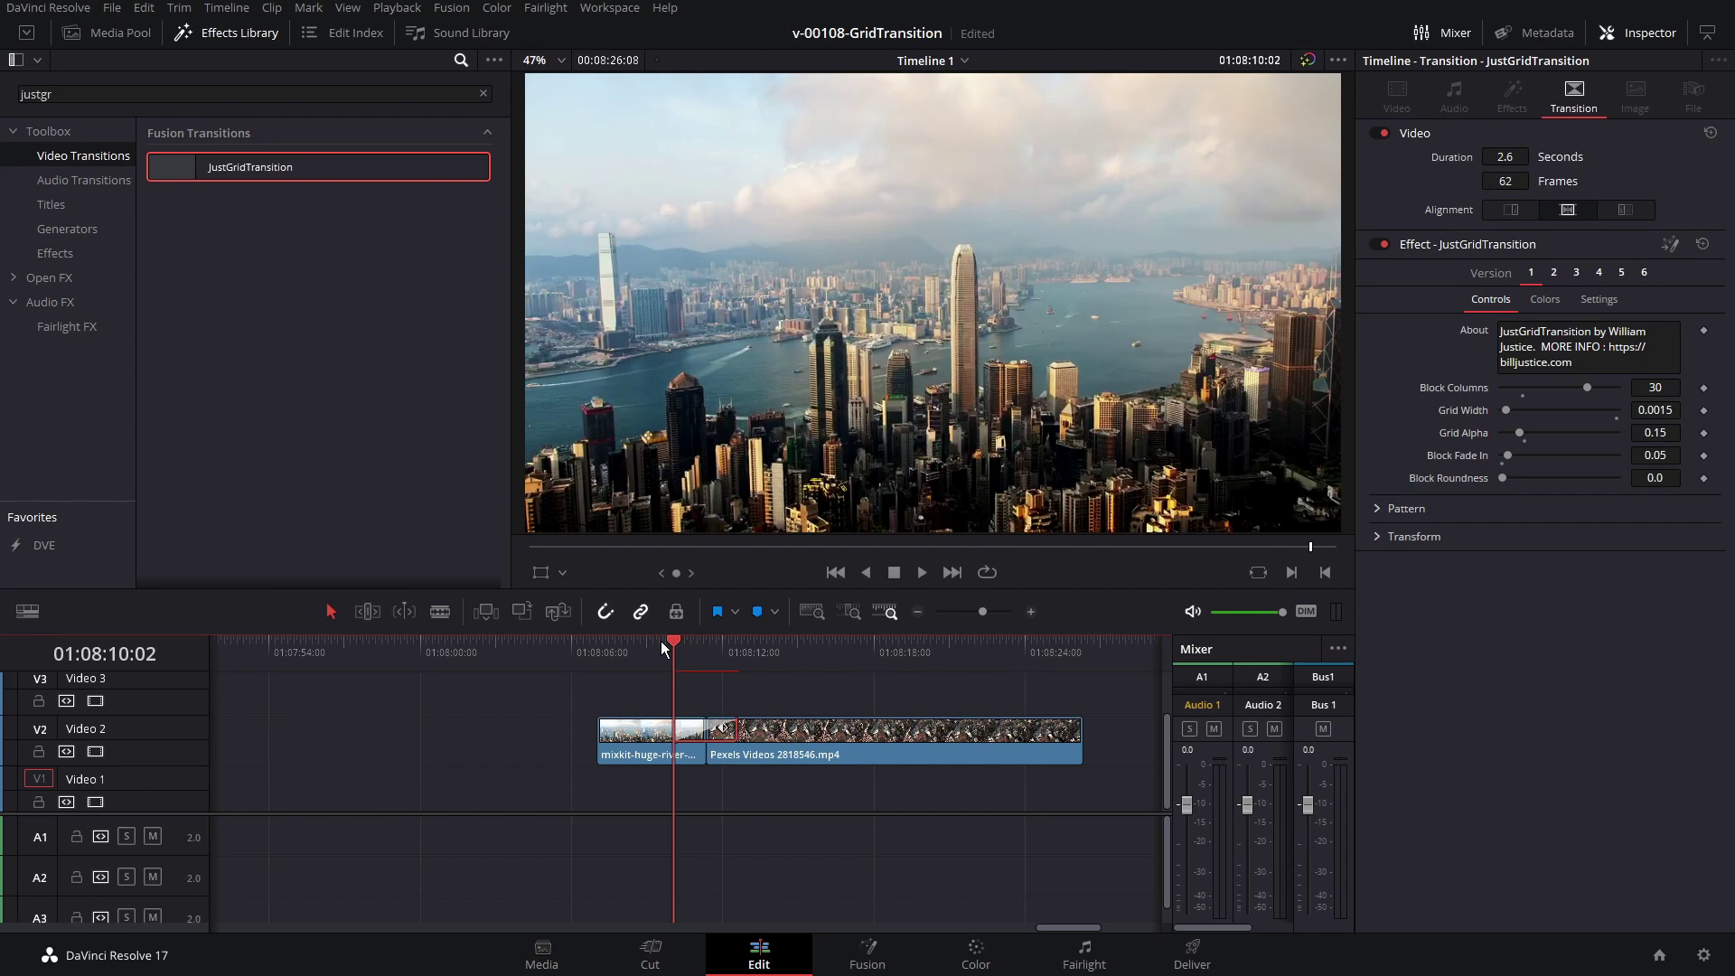
pyautogui.press('space')
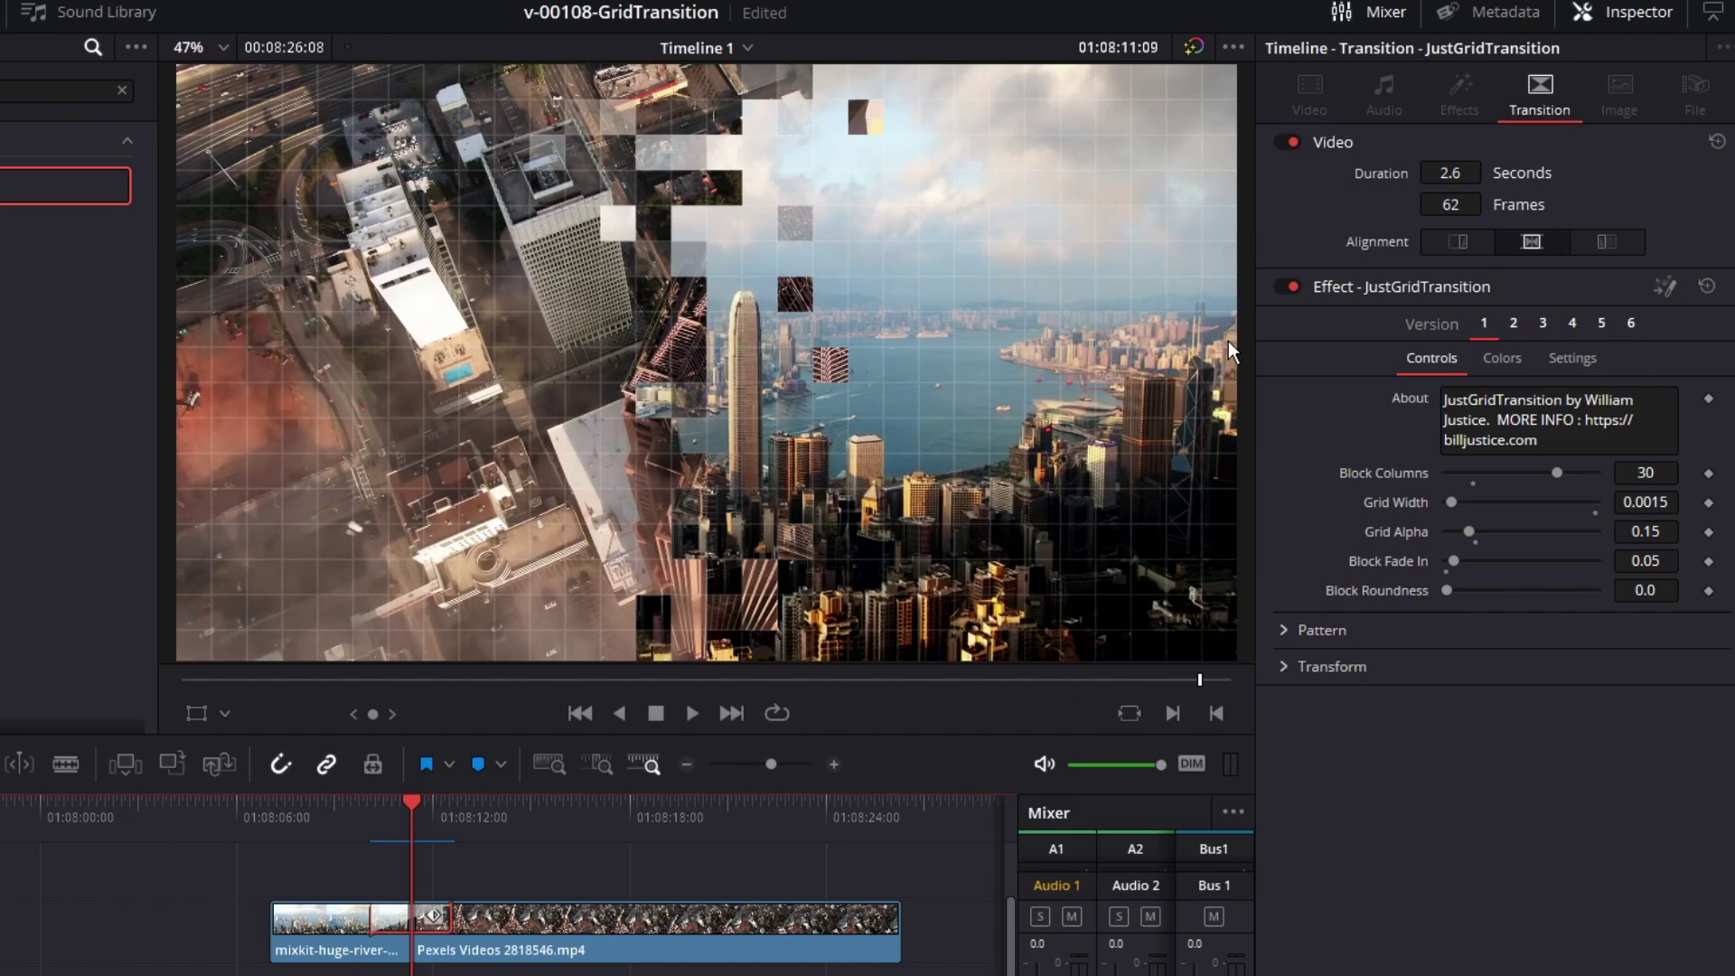
pyautogui.press('/')
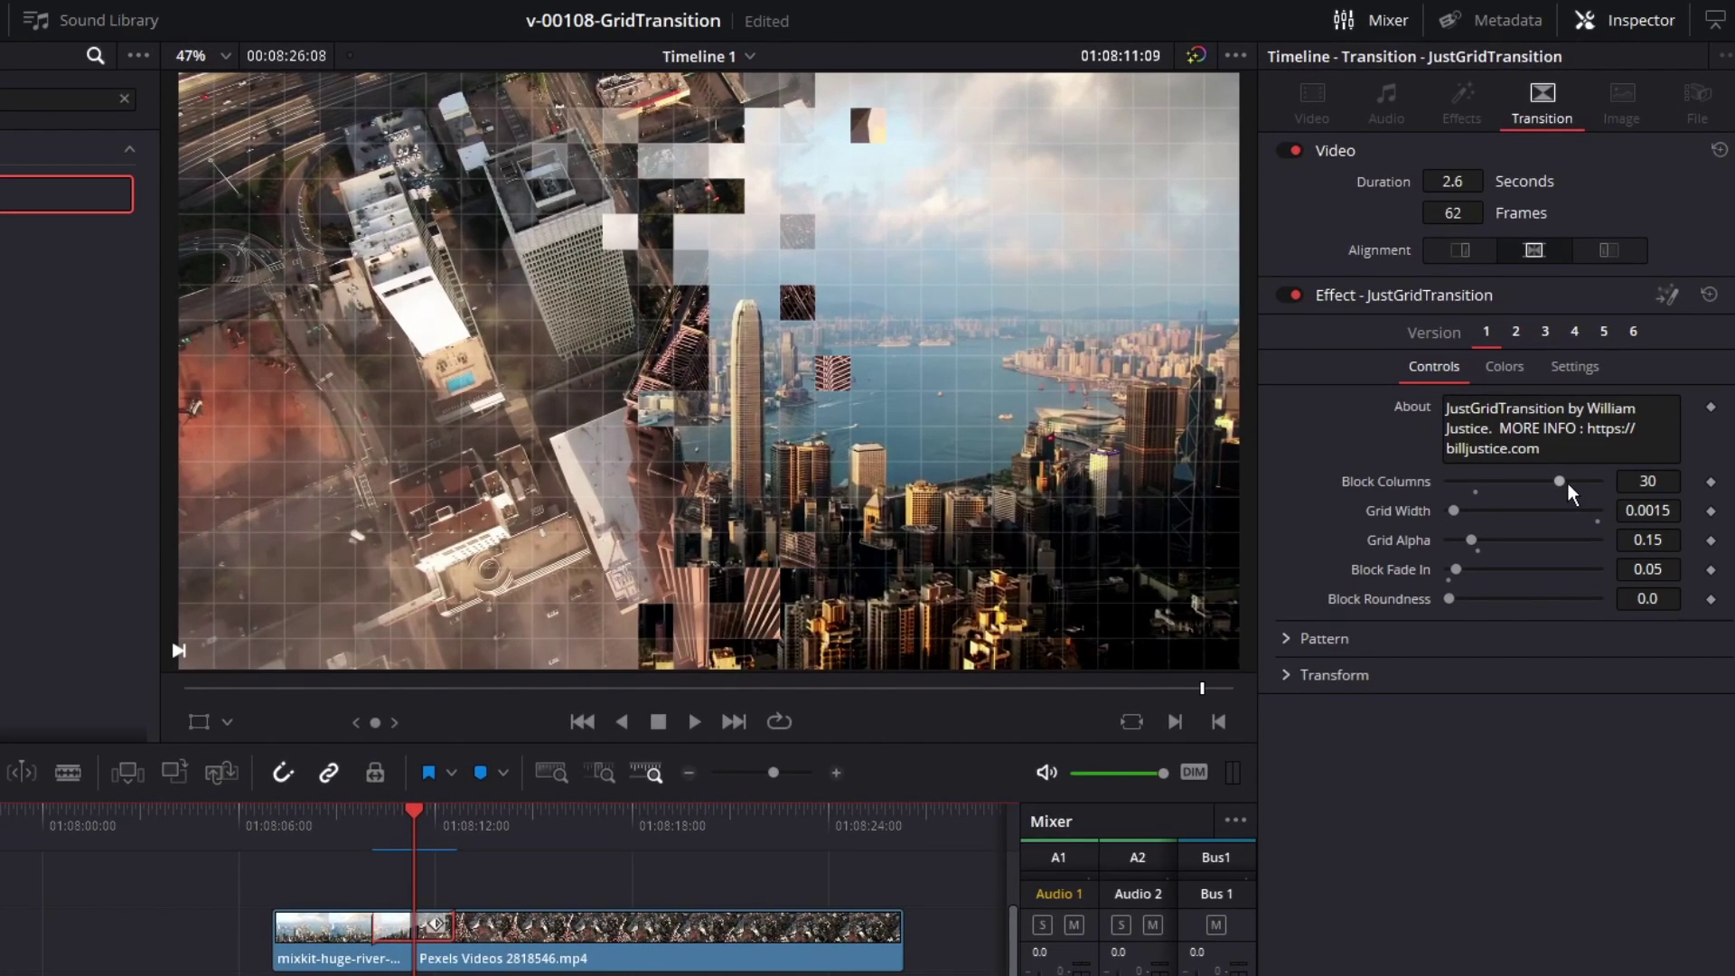
# Step: Set the transition's Block Columns to 20
pyautogui.moveTo(1592, 390); pyautogui.dragTo(1600, 388)
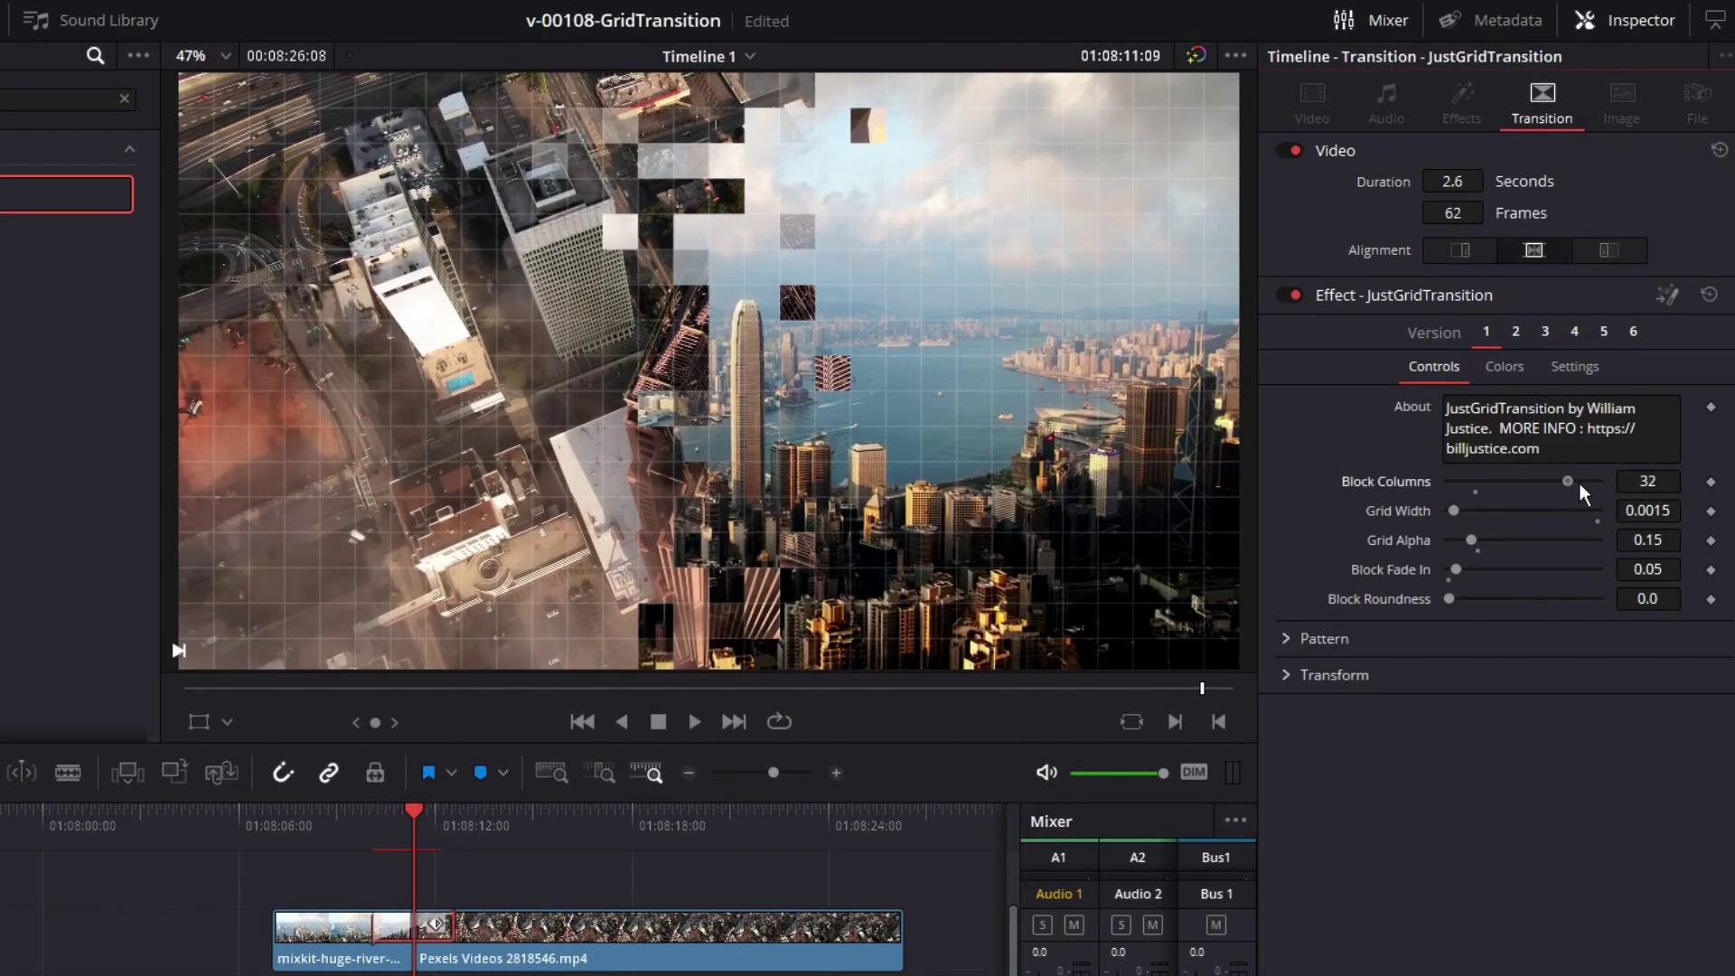
pyautogui.moveTo(1578, 483); pyautogui.dragTo(1487, 483)
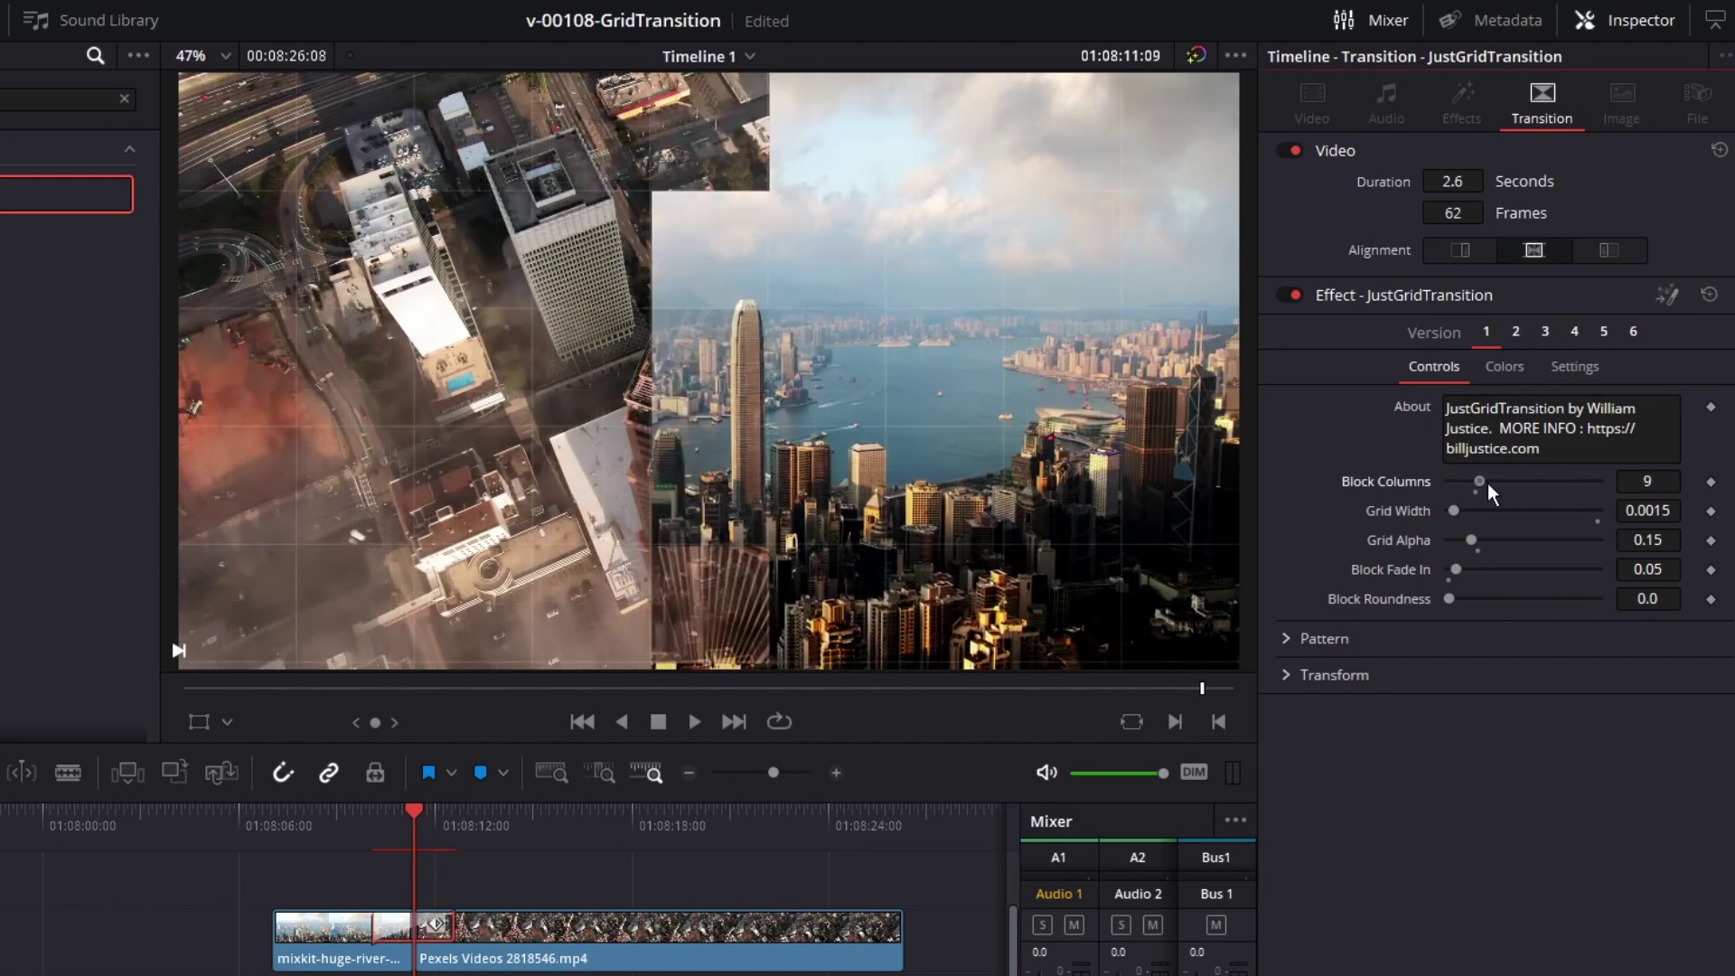
pyautogui.click(1662, 485)
pyautogui.write('20')
pyautogui.press('Return')
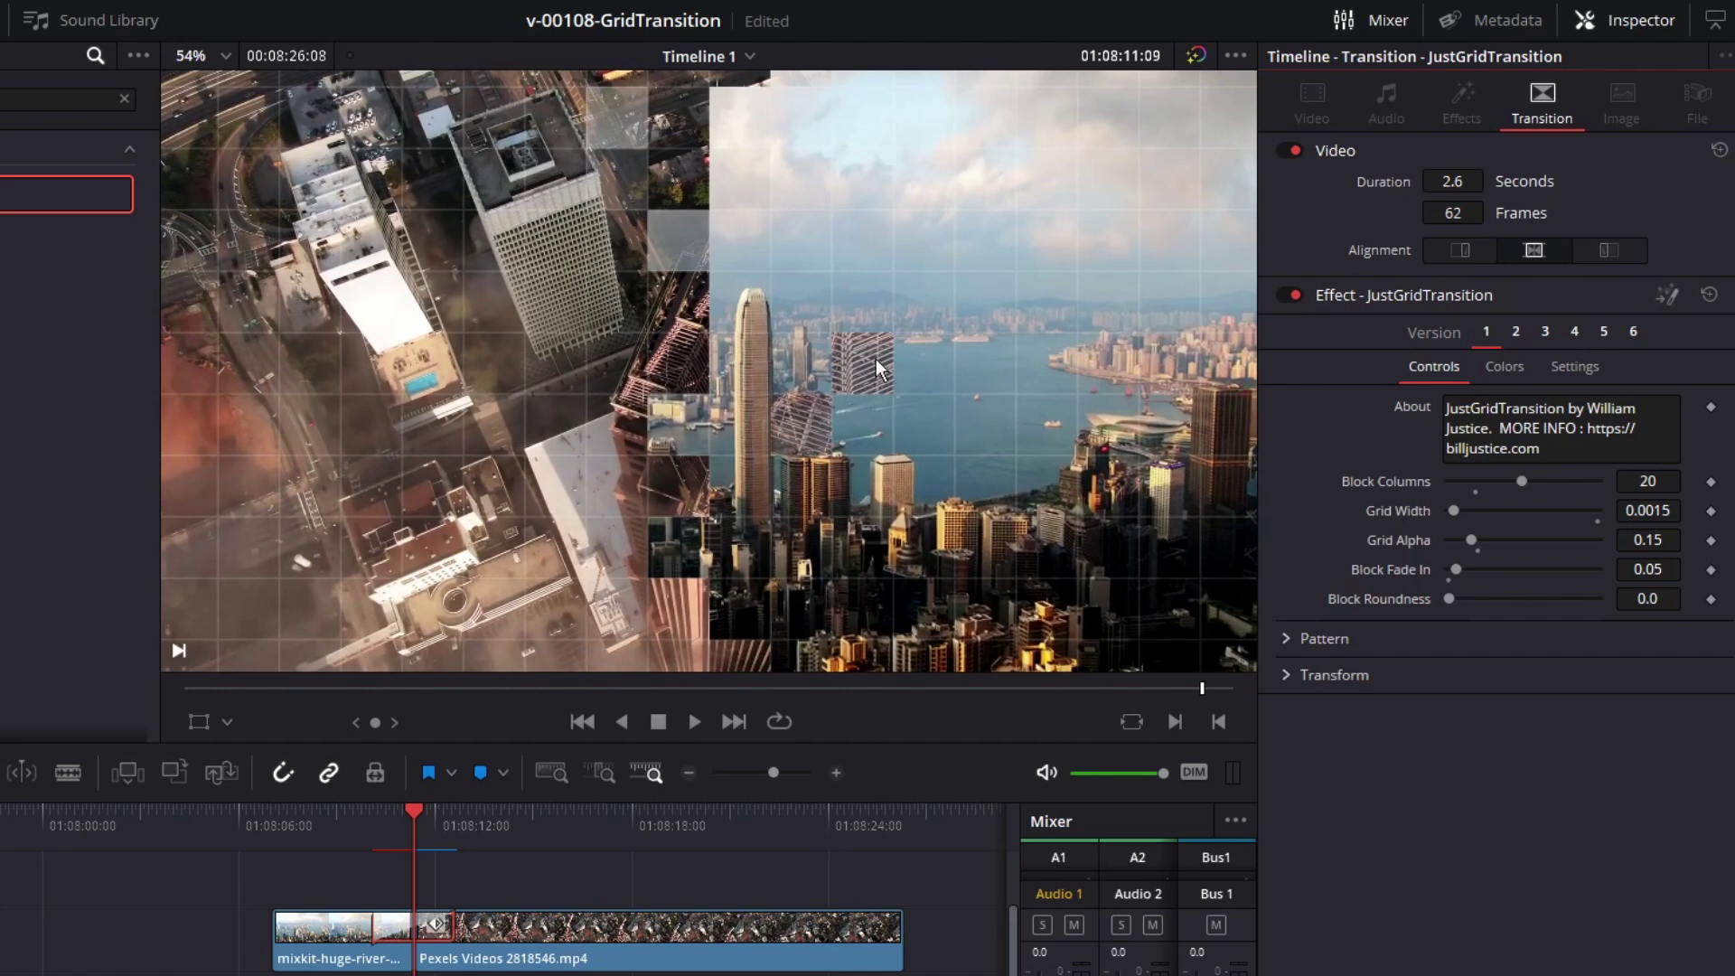
# Step: Set the transition's Grid Width to 0.00203 and its Grid Alpha to 0.26
pyautogui.moveTo(1456, 513); pyautogui.dragTo(1609, 546)
pyautogui.moveTo(1458, 511); pyautogui.dragTo(1392, 539)
pyautogui.click(1479, 541)
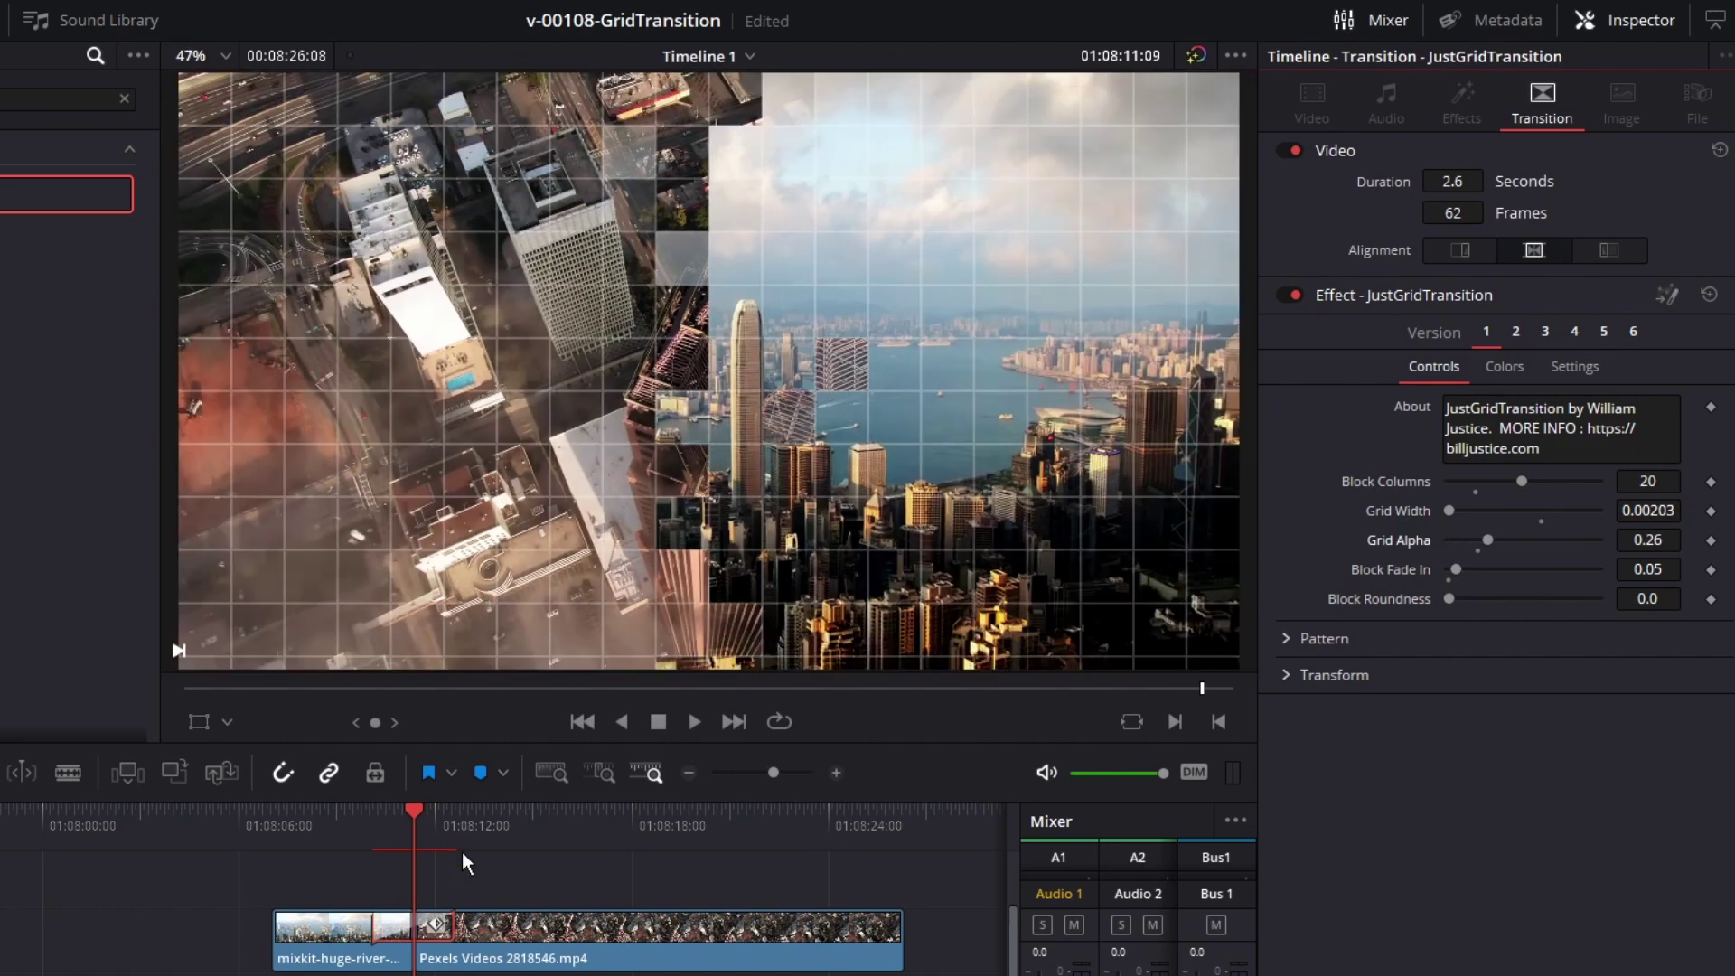
# Step: Move the playhead back to the start of the transition and play it to check the grid lines
pyautogui.click(378, 822)
pyautogui.click(395, 821)
pyautogui.click(378, 825)
pyautogui.press('space')
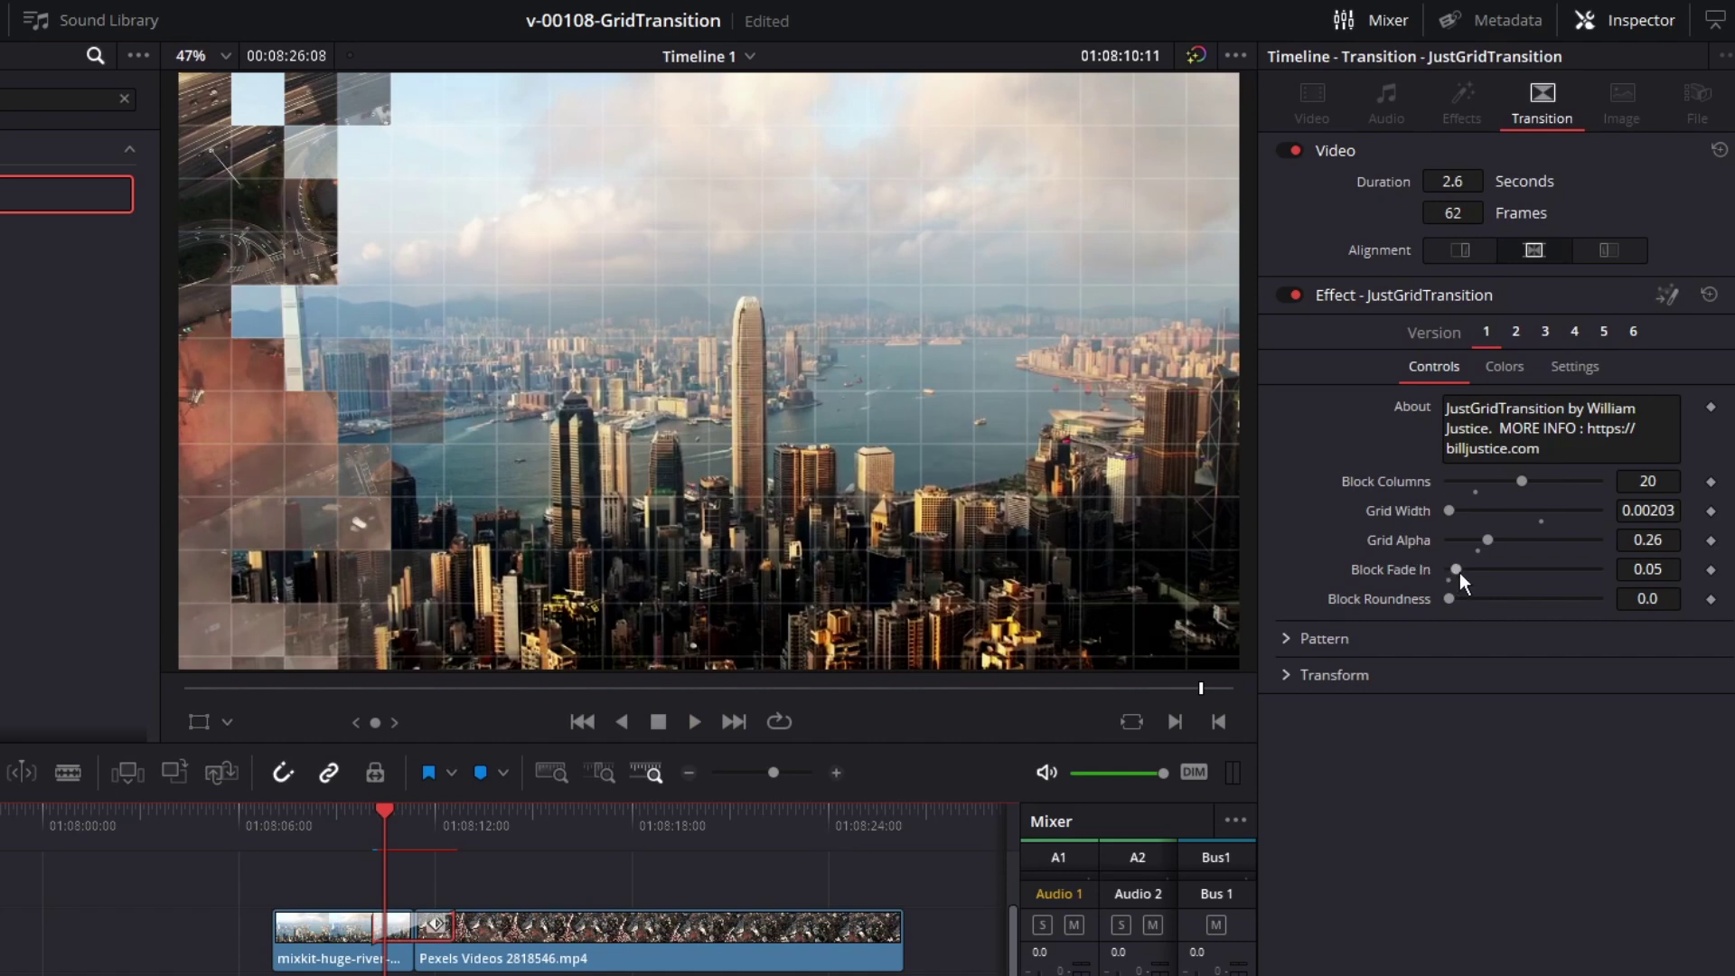
# Step: Set Block Fade In to 0.0 and Block Roundness to 0.433, checking the blocks midway through the transition
pyautogui.moveTo(1459, 571); pyautogui.dragTo(1437, 572)
pyautogui.press('/')
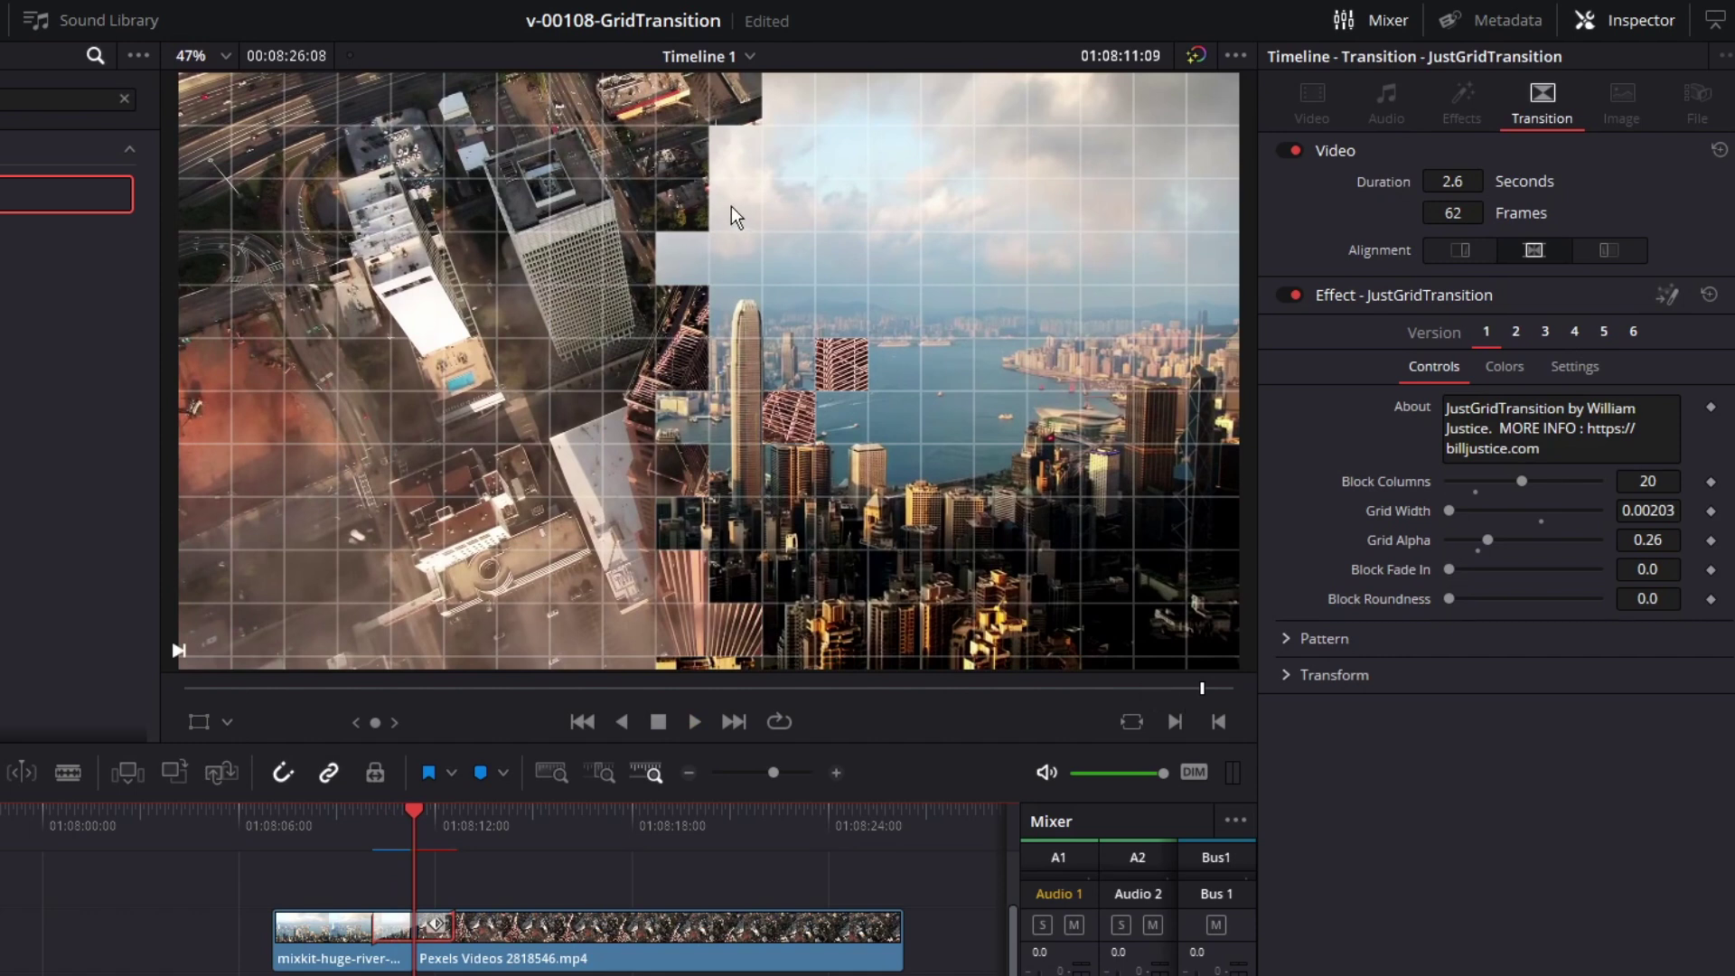
pyautogui.moveTo(1446, 599); pyautogui.dragTo(1514, 600)
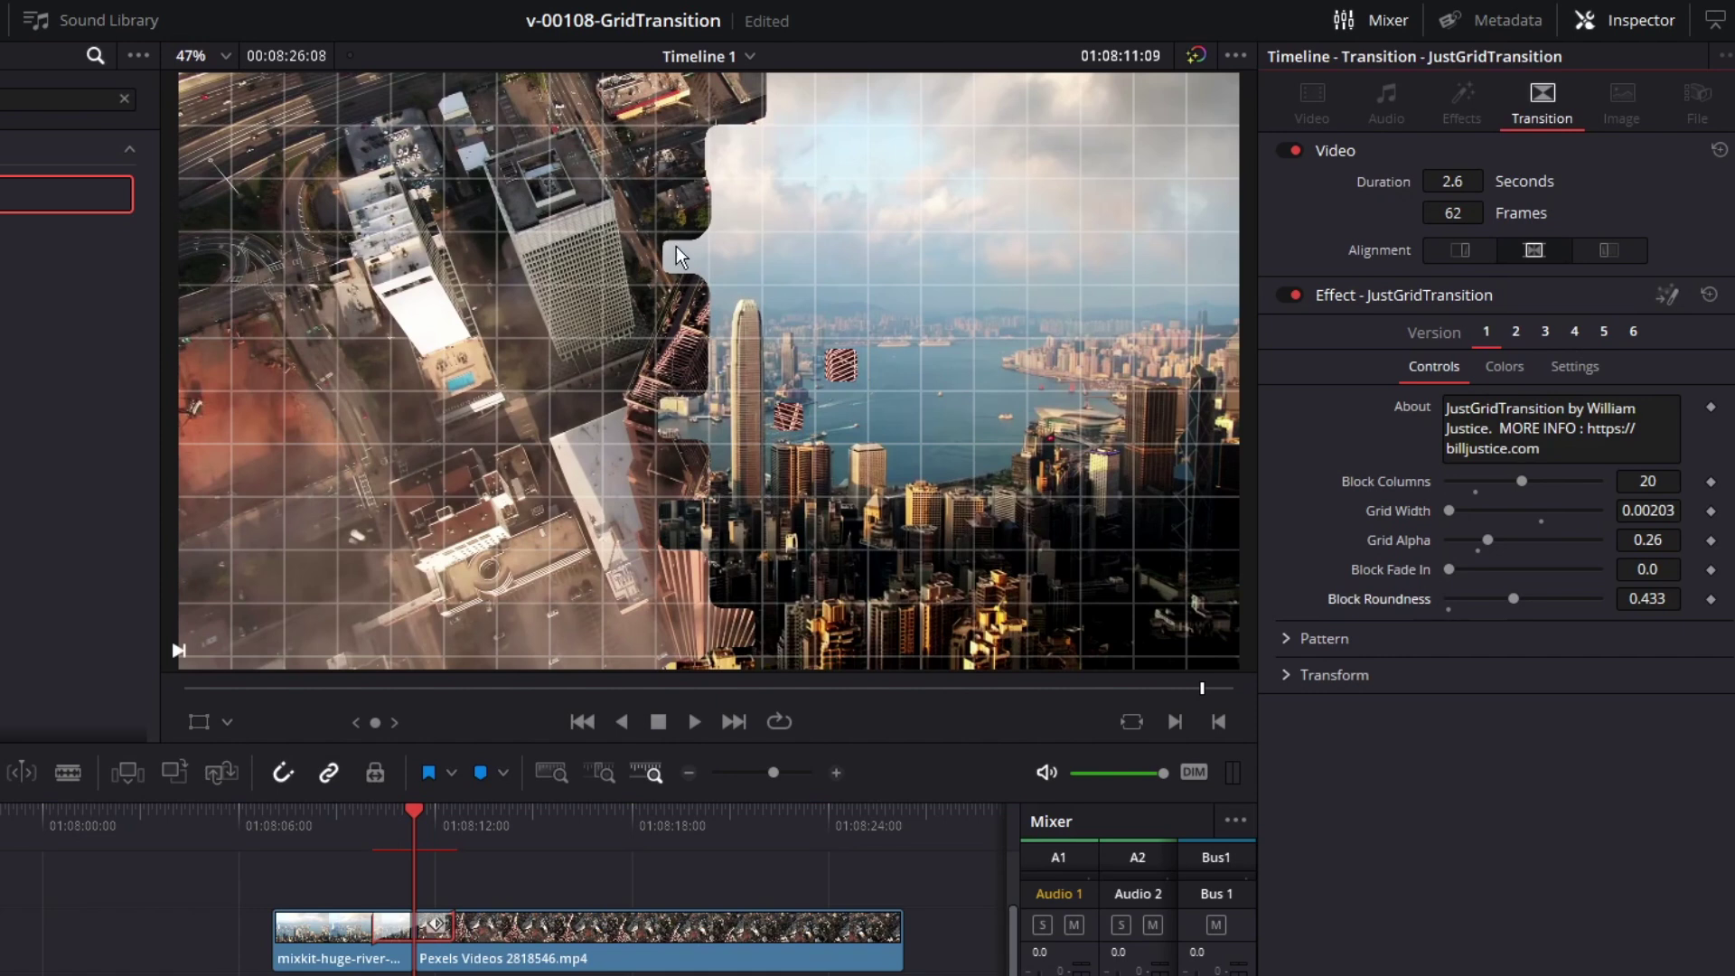
pyautogui.click(419, 832)
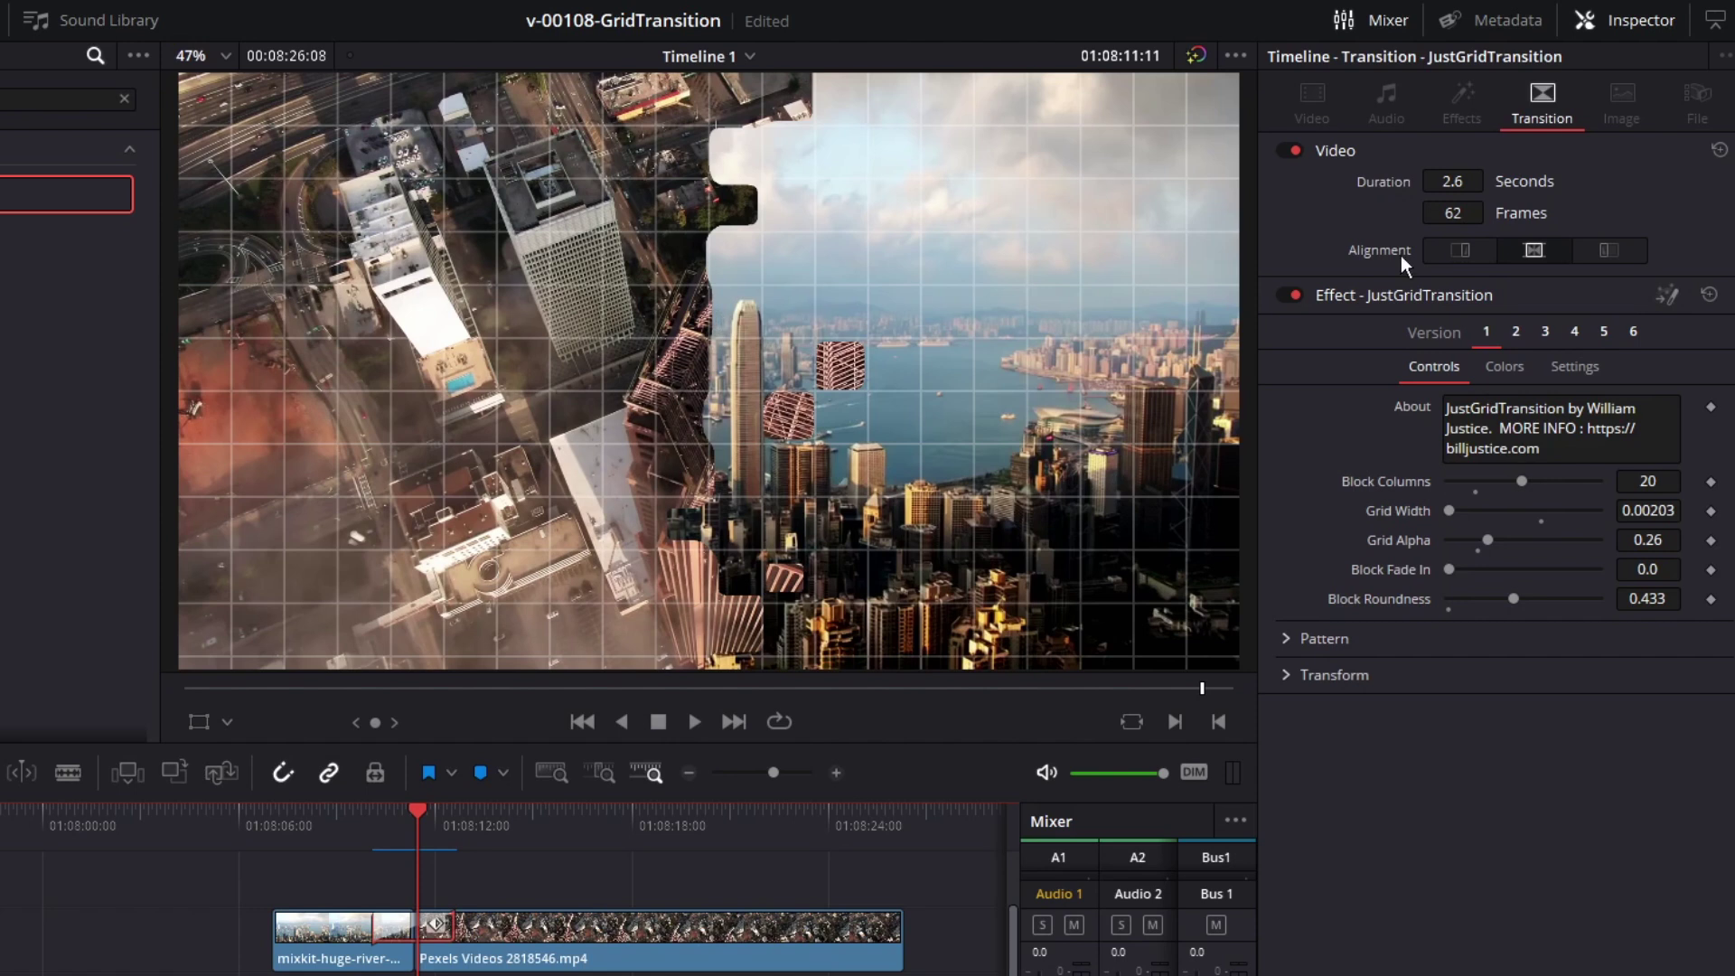
# Step: Change the transition's Grid Color to black (#000000)
pyautogui.click(1507, 369)
pyautogui.click(1287, 534)
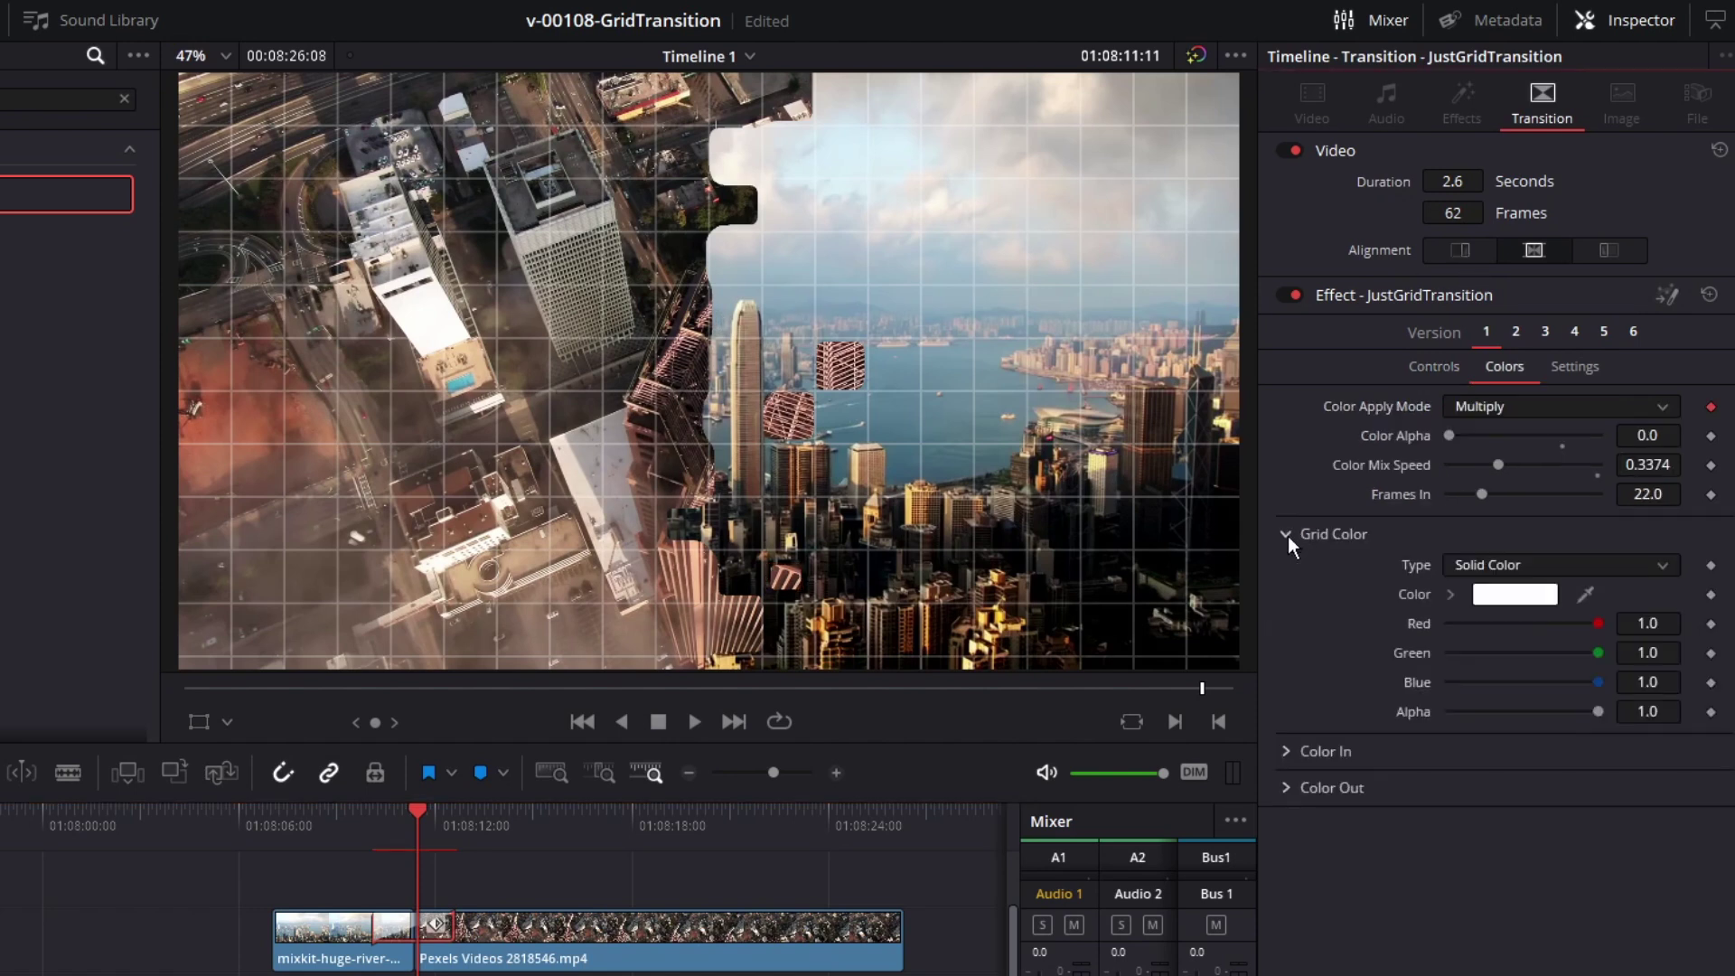
pyautogui.click(1503, 594)
pyautogui.moveTo(880, 436); pyautogui.dragTo(864, 665)
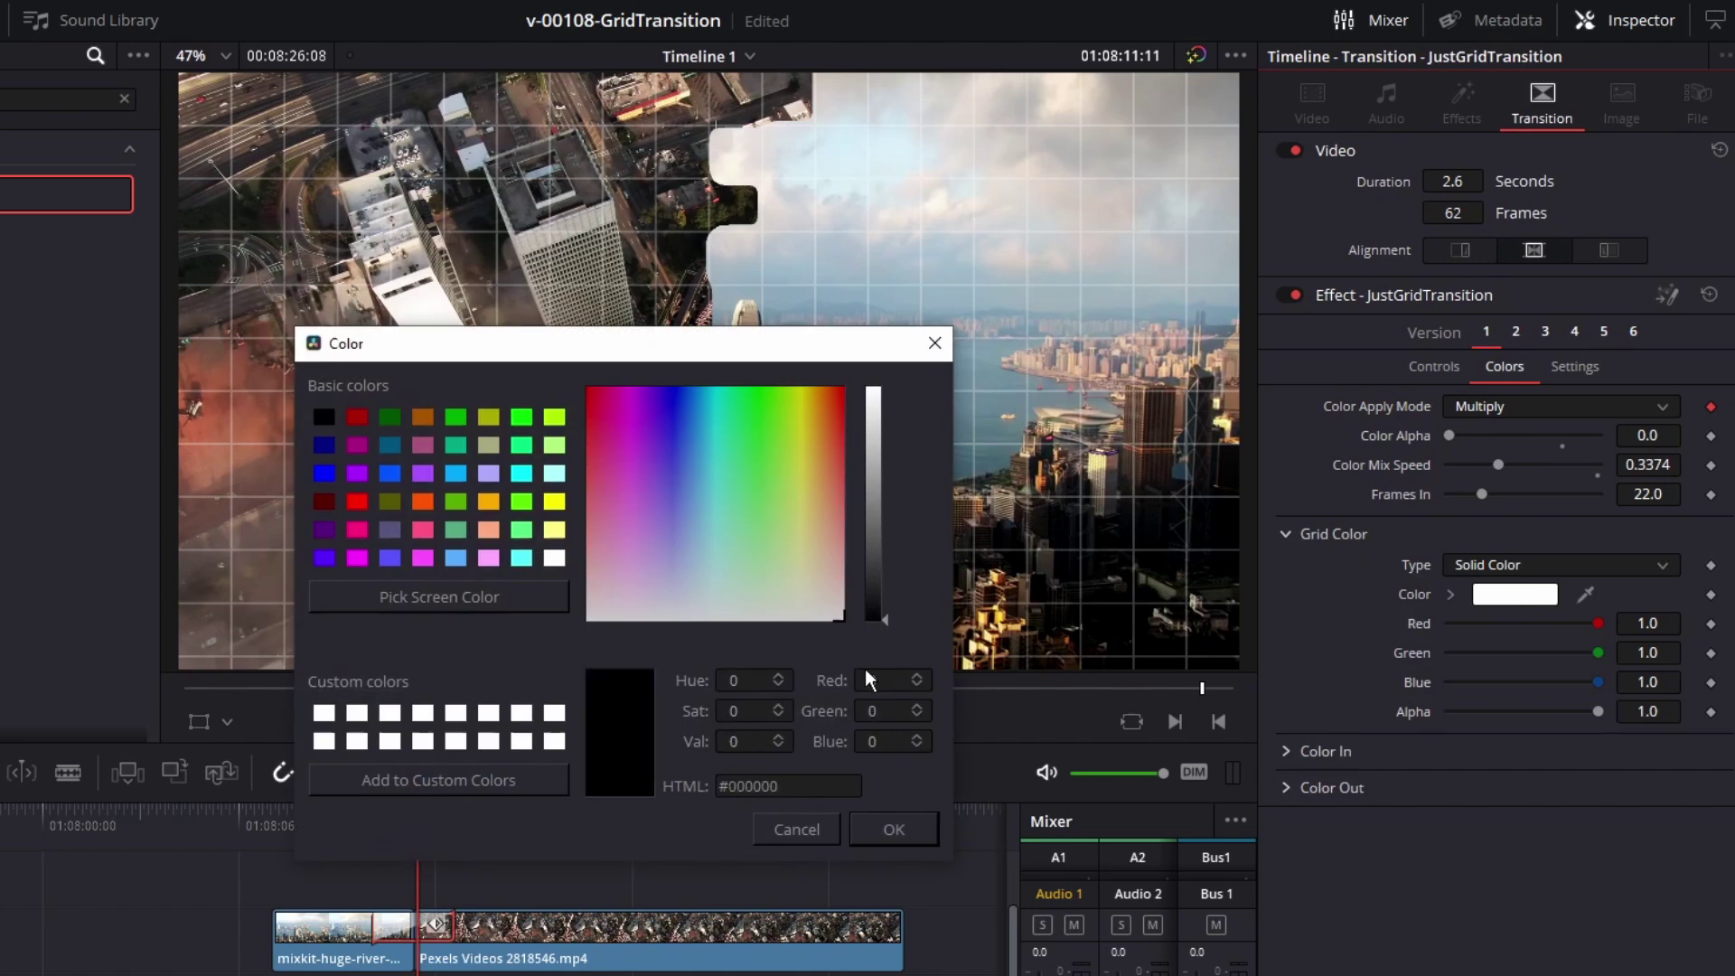
pyautogui.click(917, 839)
# Step: Show the Color In and Color Out settings, set Color Alpha to 1.0 and change the Color Apply Mode to Overlay
pyautogui.click(1379, 427)
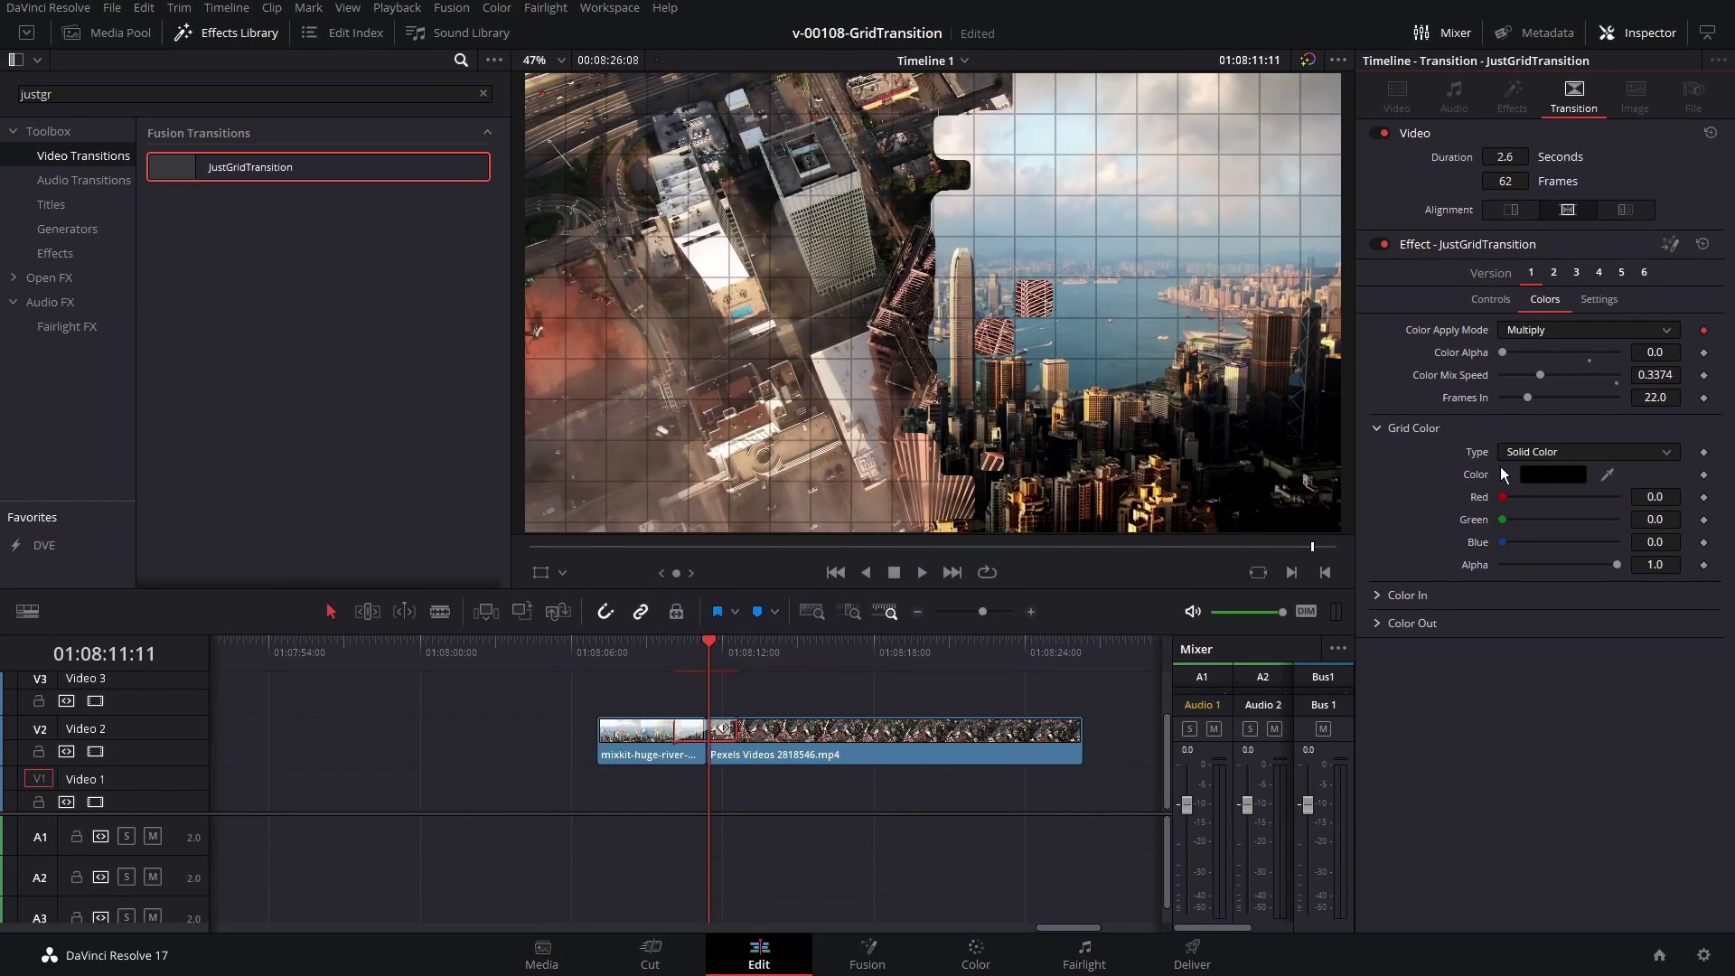
pyautogui.click(1378, 458)
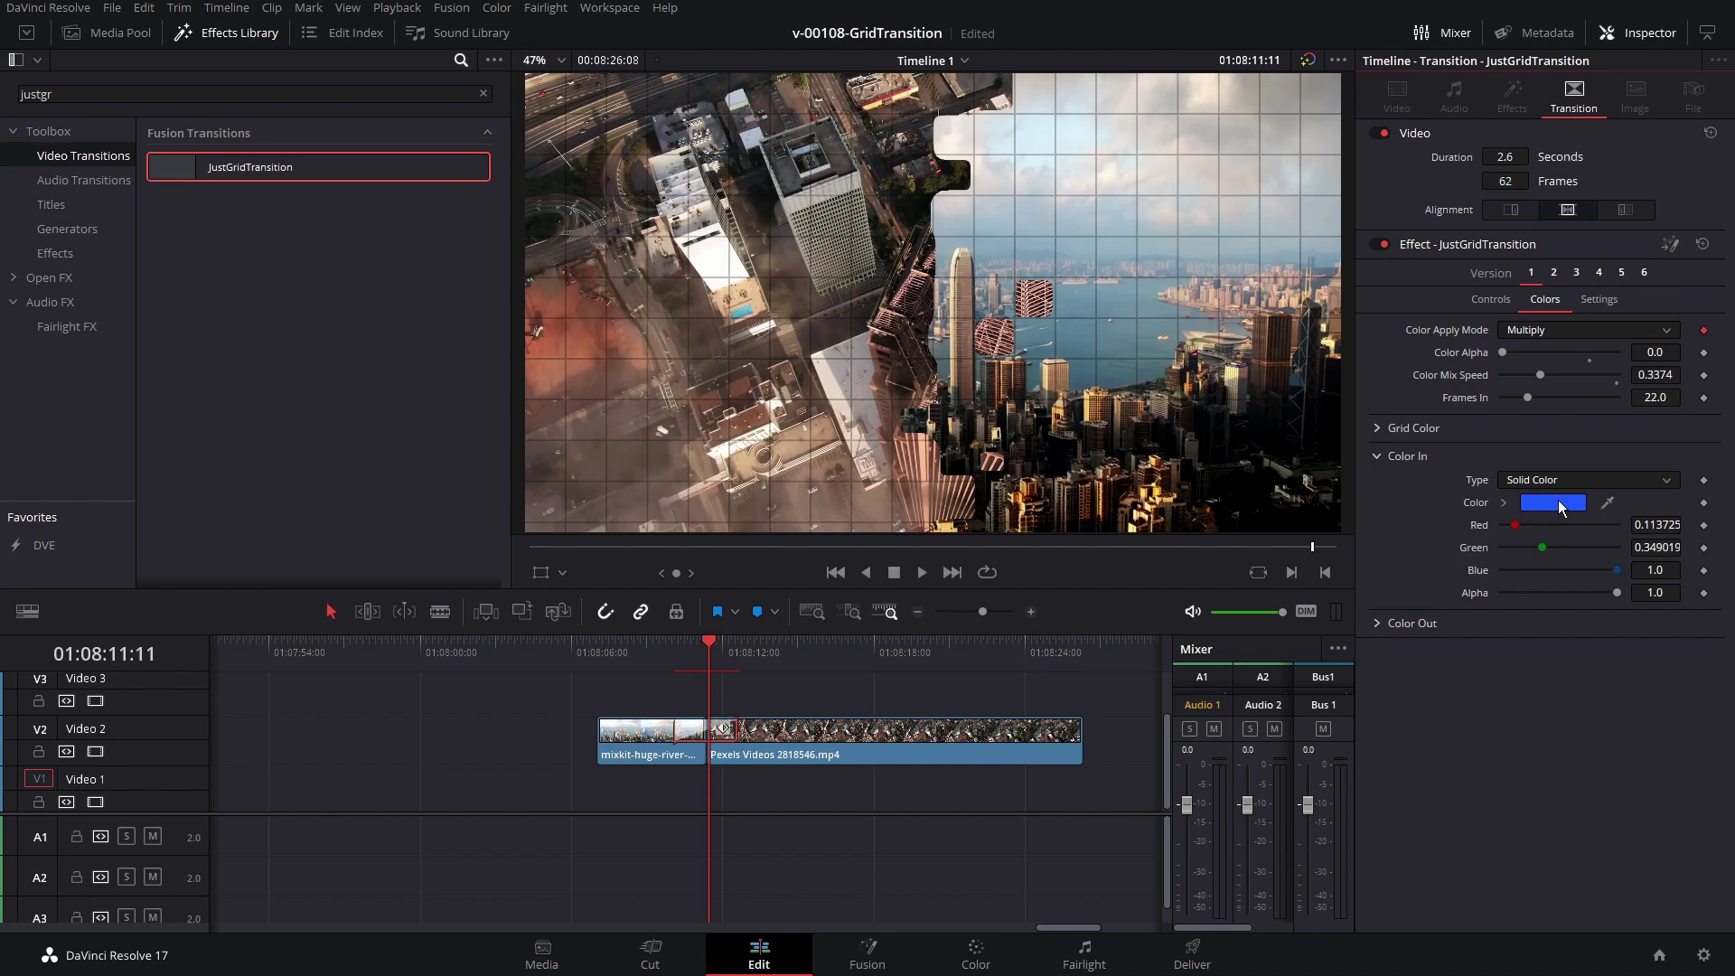
pyautogui.click(1381, 623)
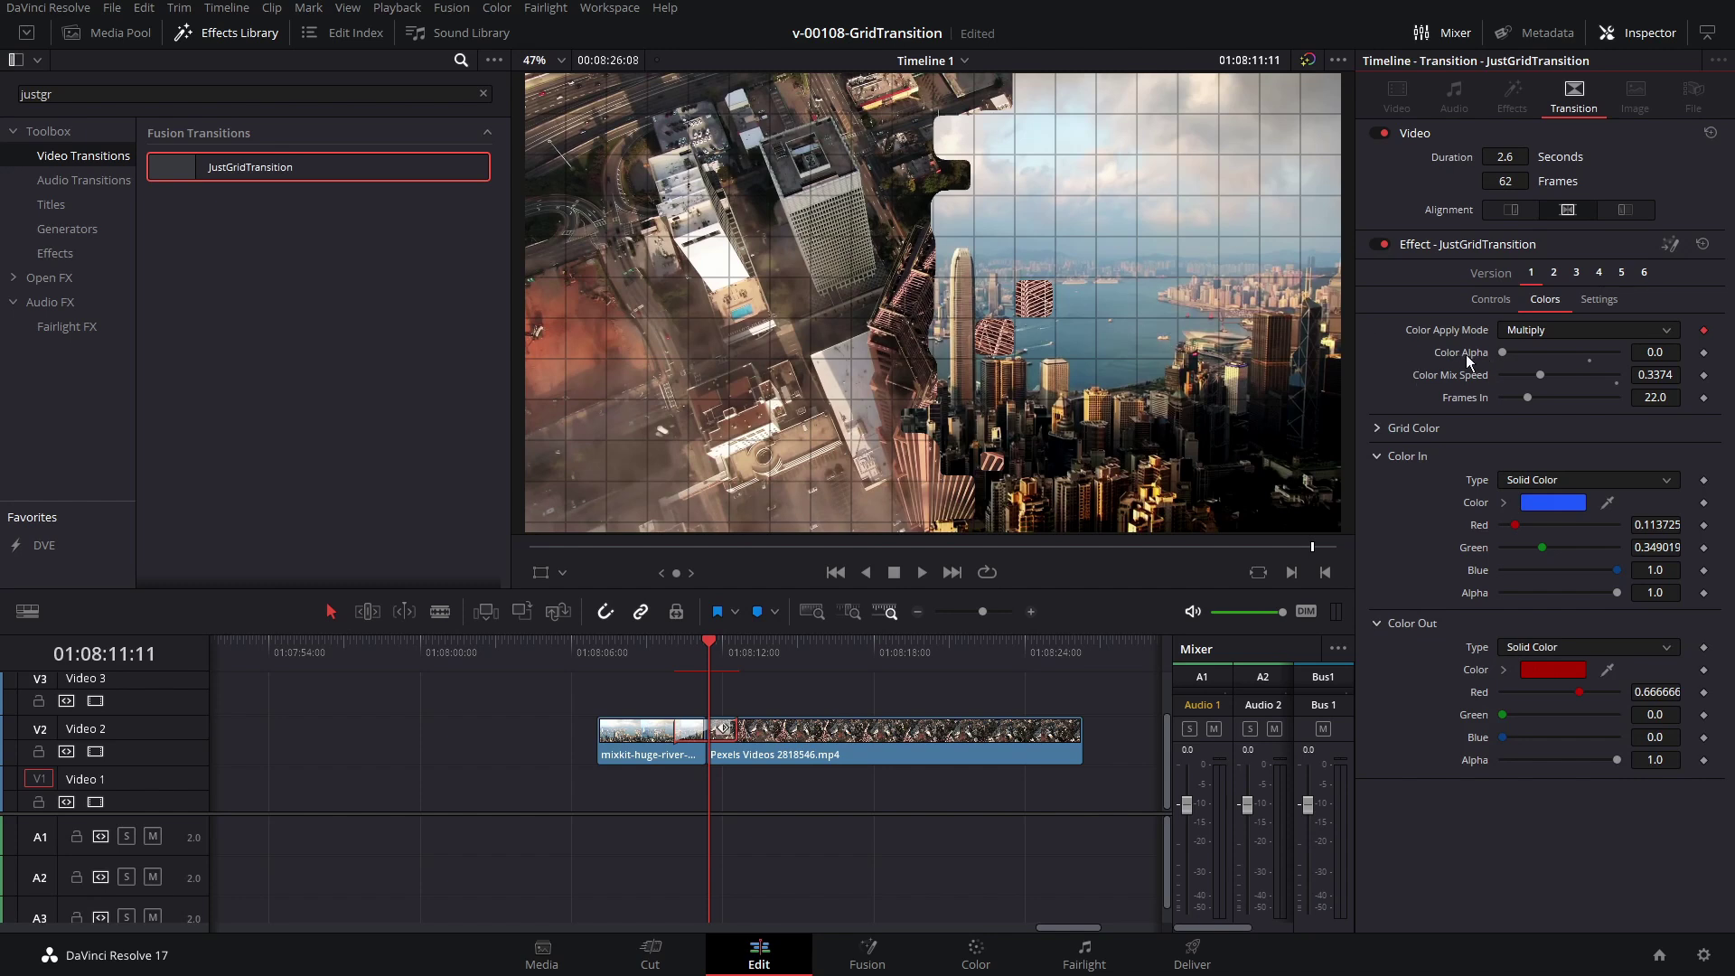
pyautogui.moveTo(1504, 352); pyautogui.dragTo(1619, 354)
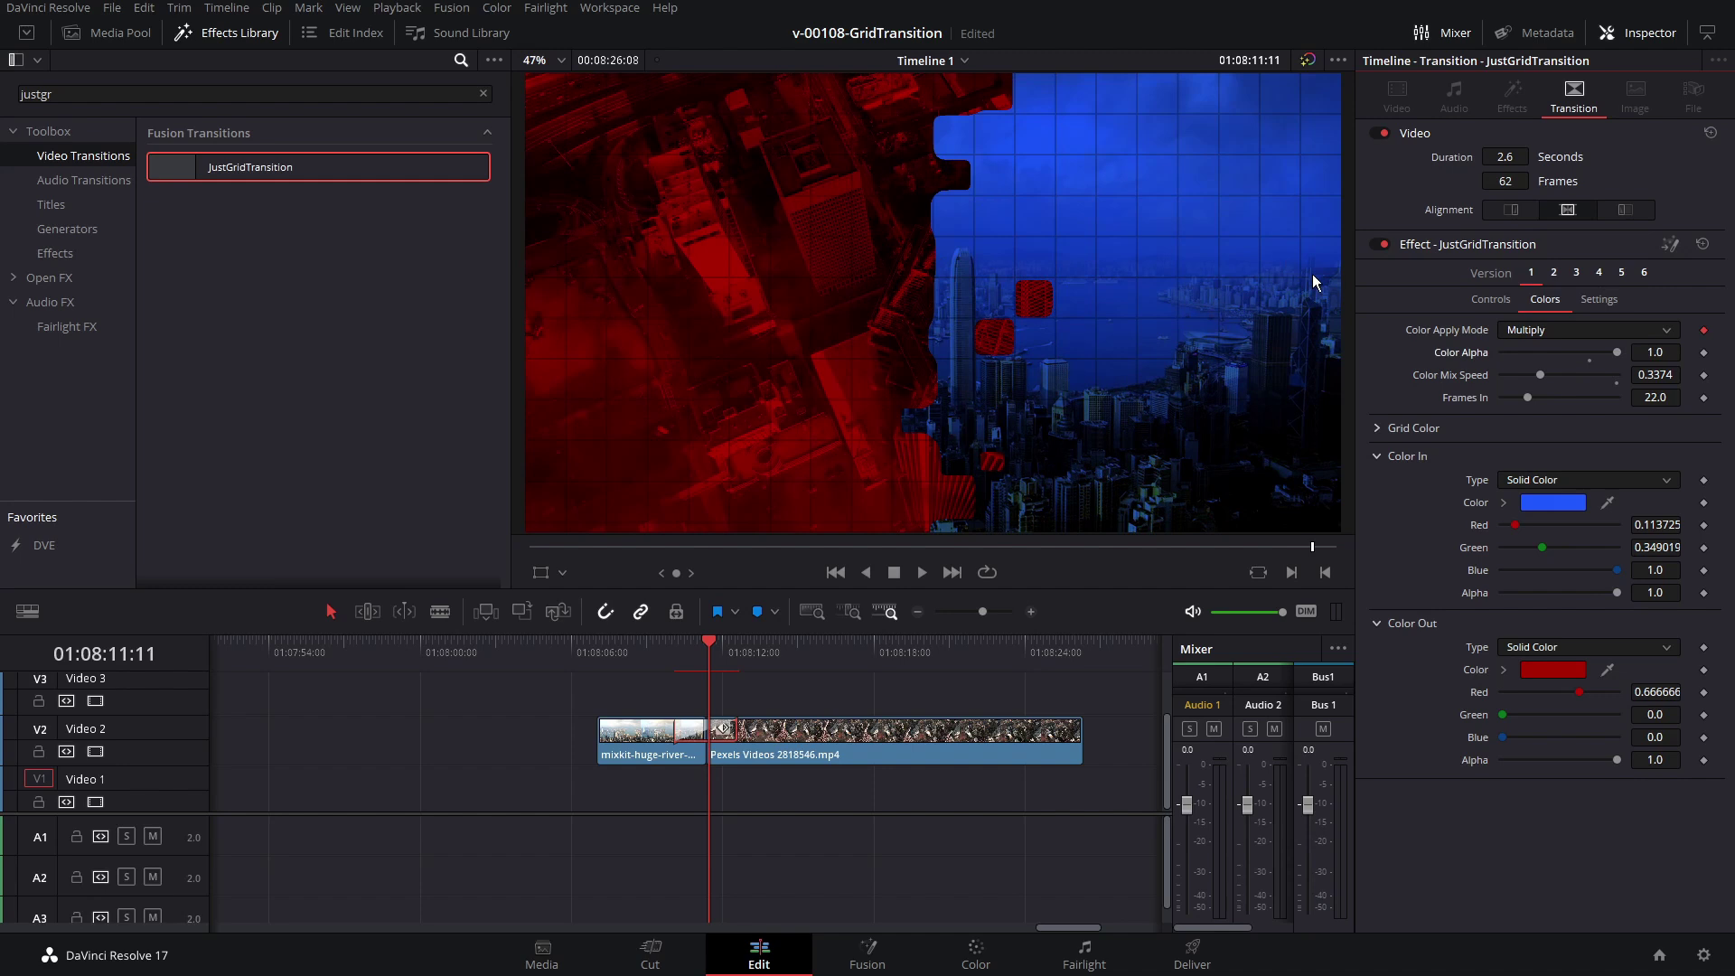
pyautogui.click(1533, 327)
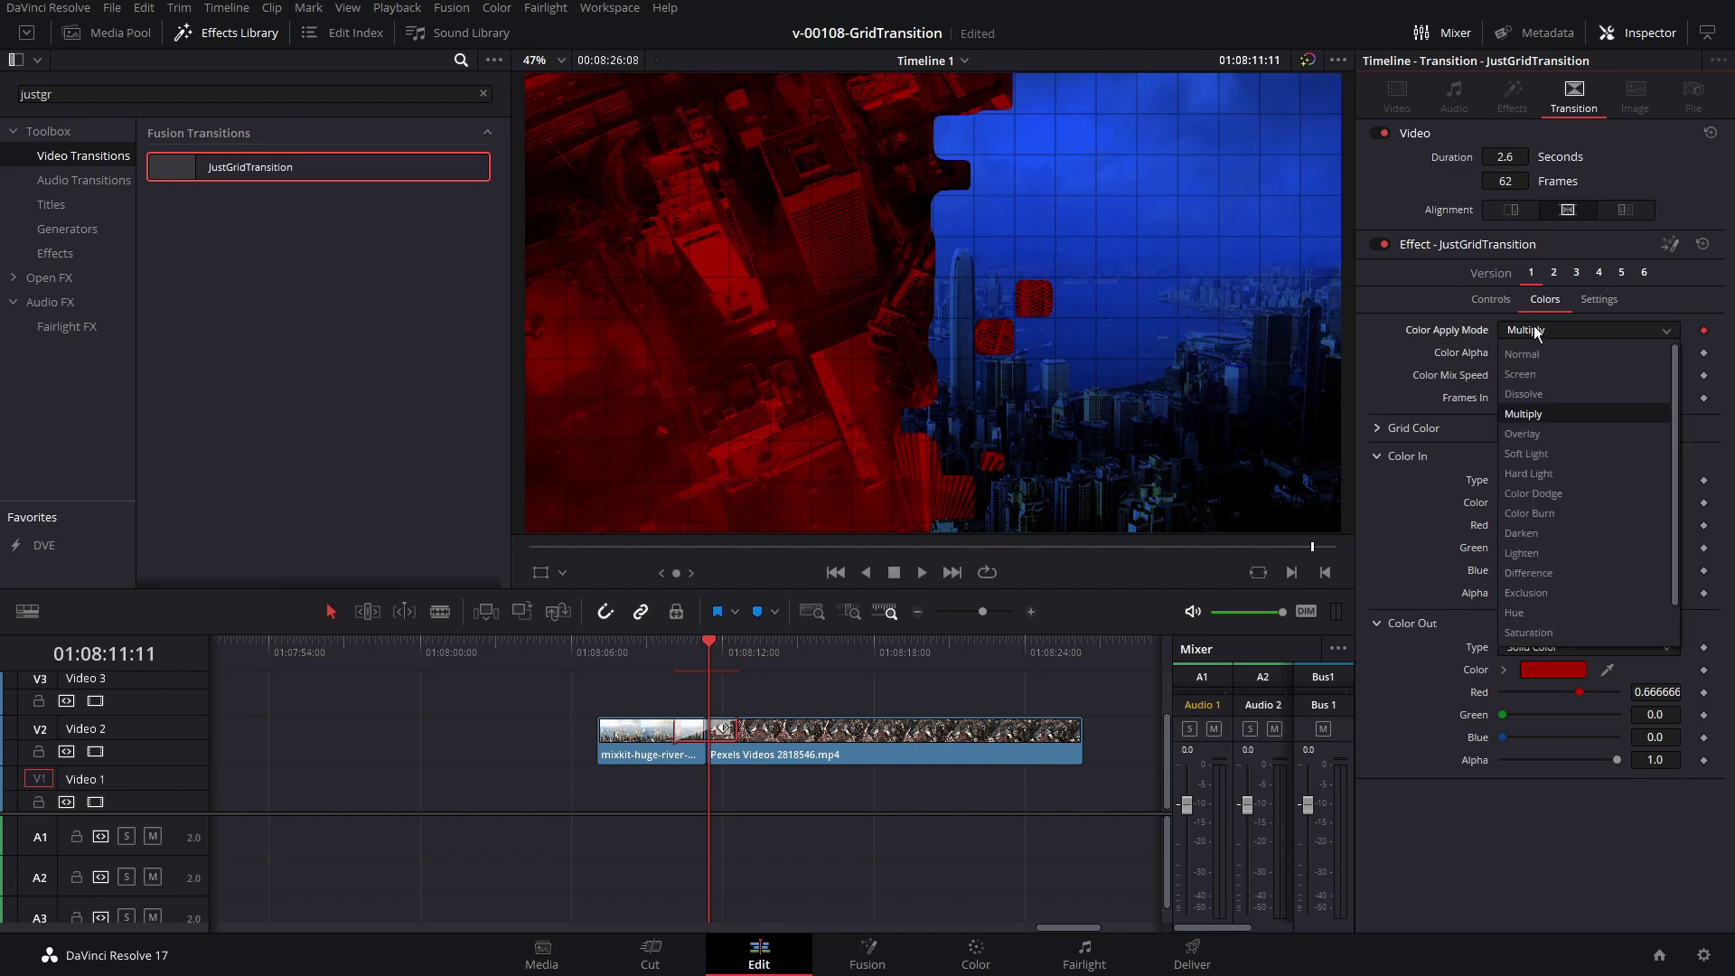
pyautogui.click(1547, 432)
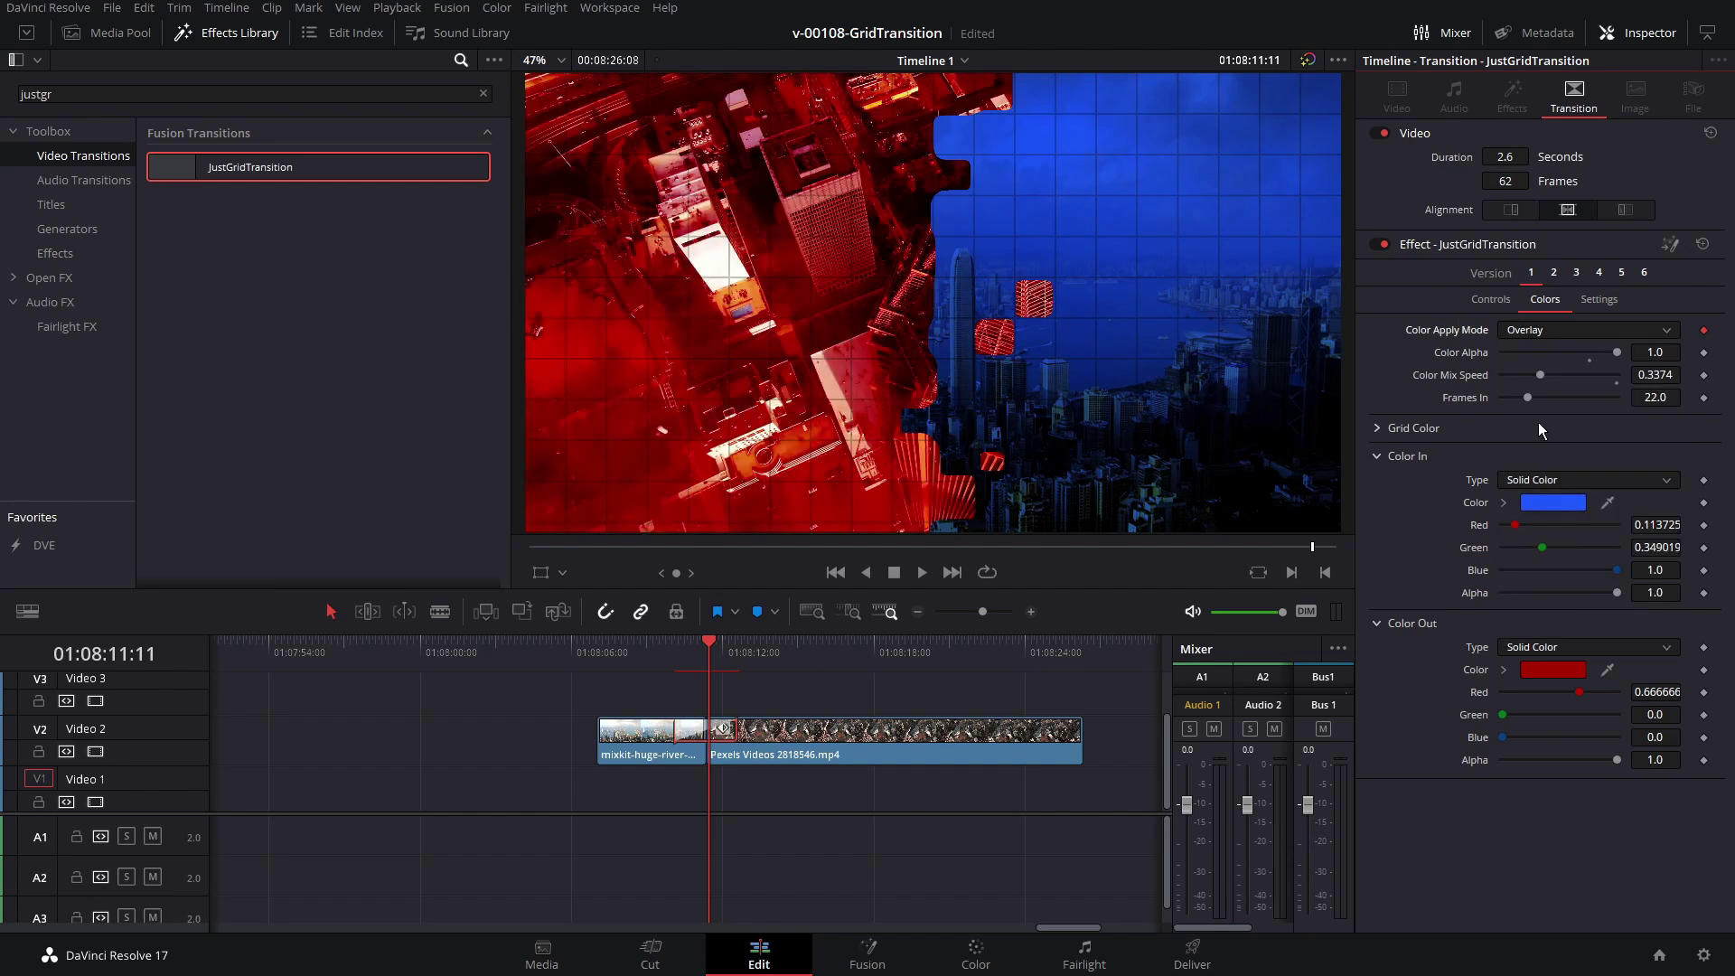
# Step: Try a Color Mix Speed of 0.01 and preview the coloured blocks from the start of the transition
pyautogui.moveTo(679, 644); pyautogui.dragTo(699, 644)
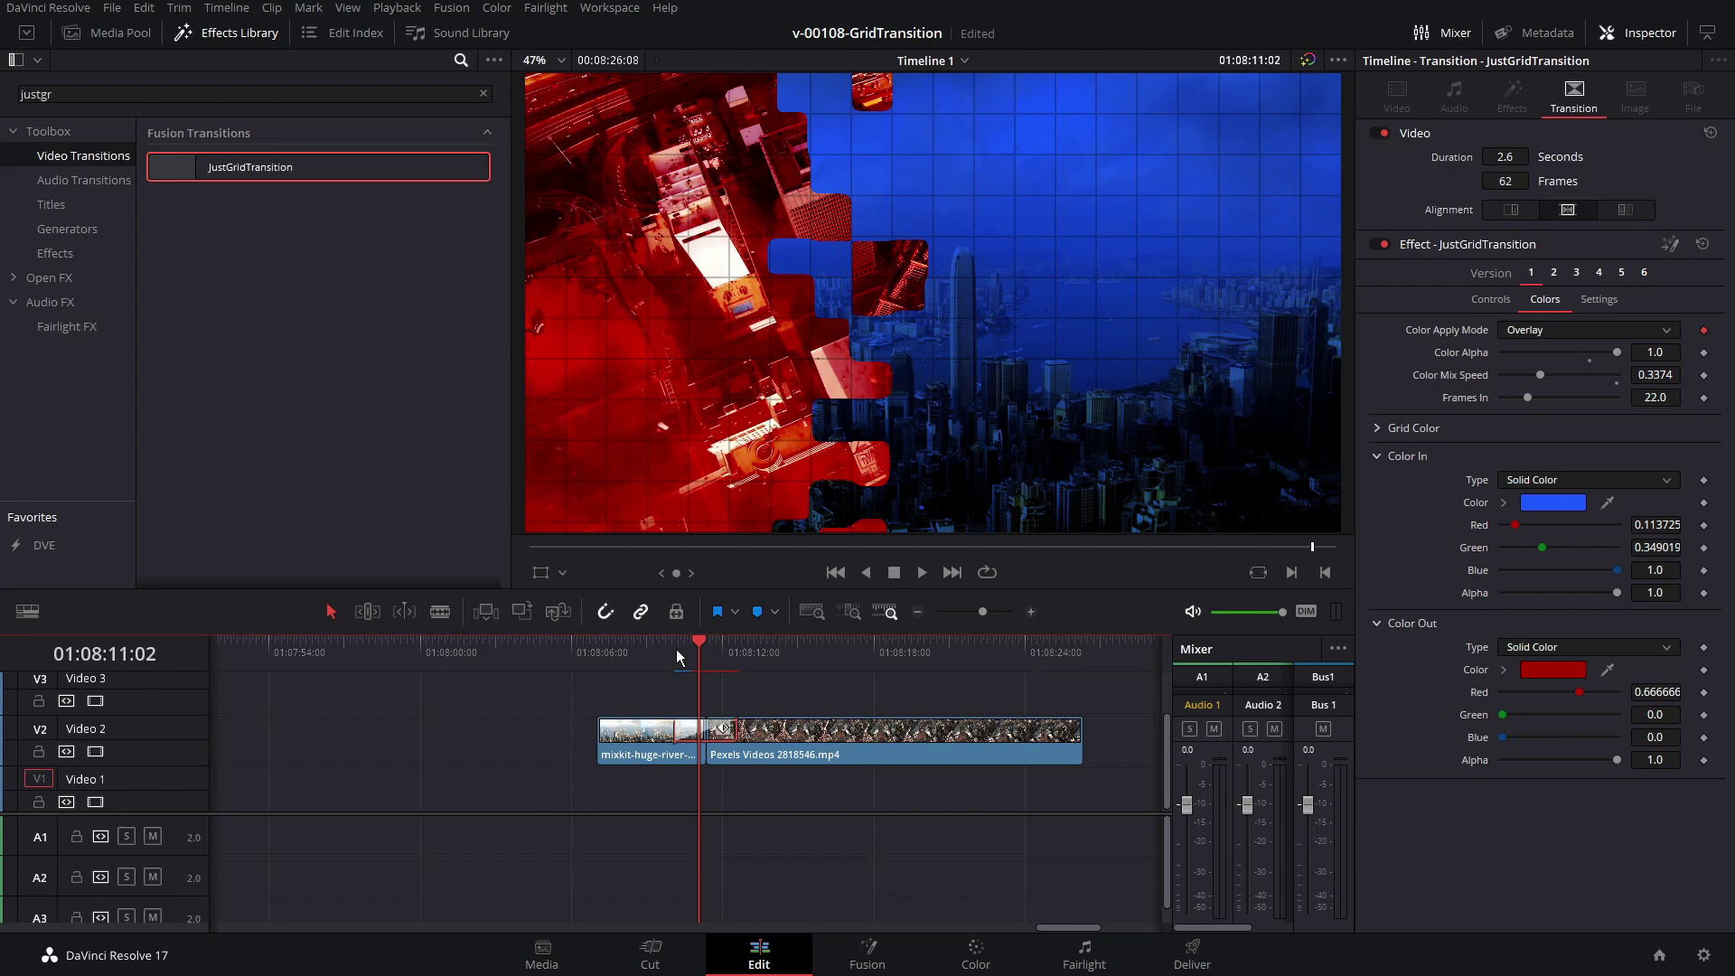
pyautogui.moveTo(1540, 374); pyautogui.dragTo(1478, 399)
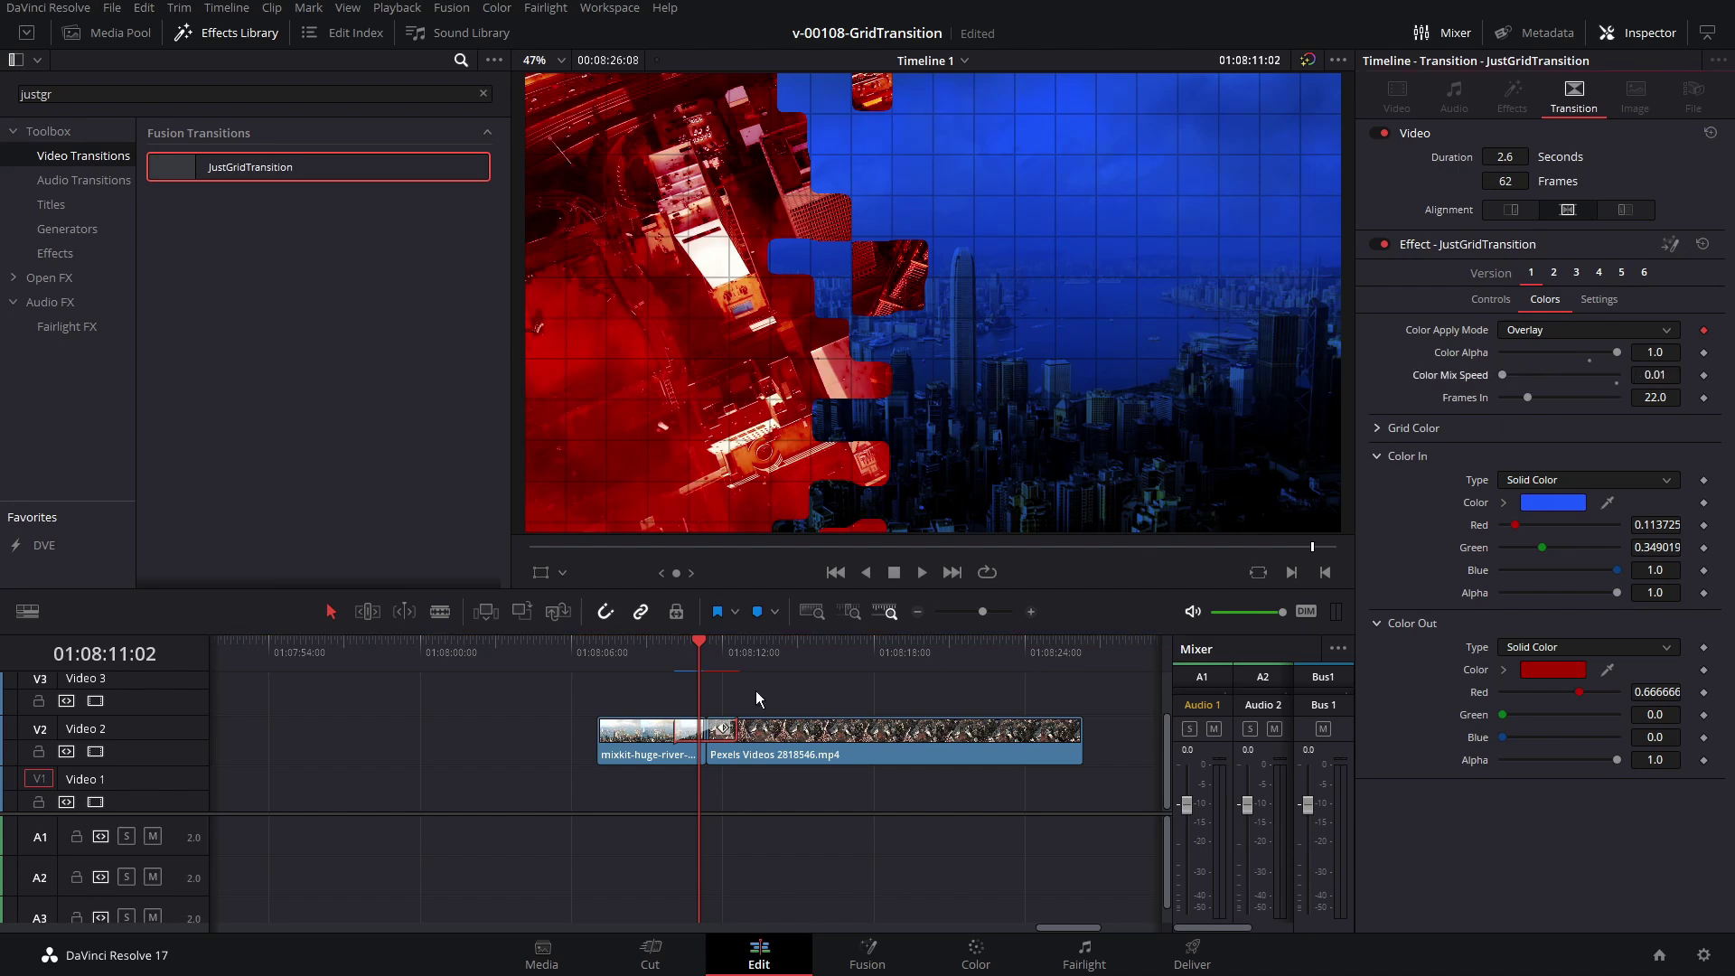
pyautogui.click(680, 658)
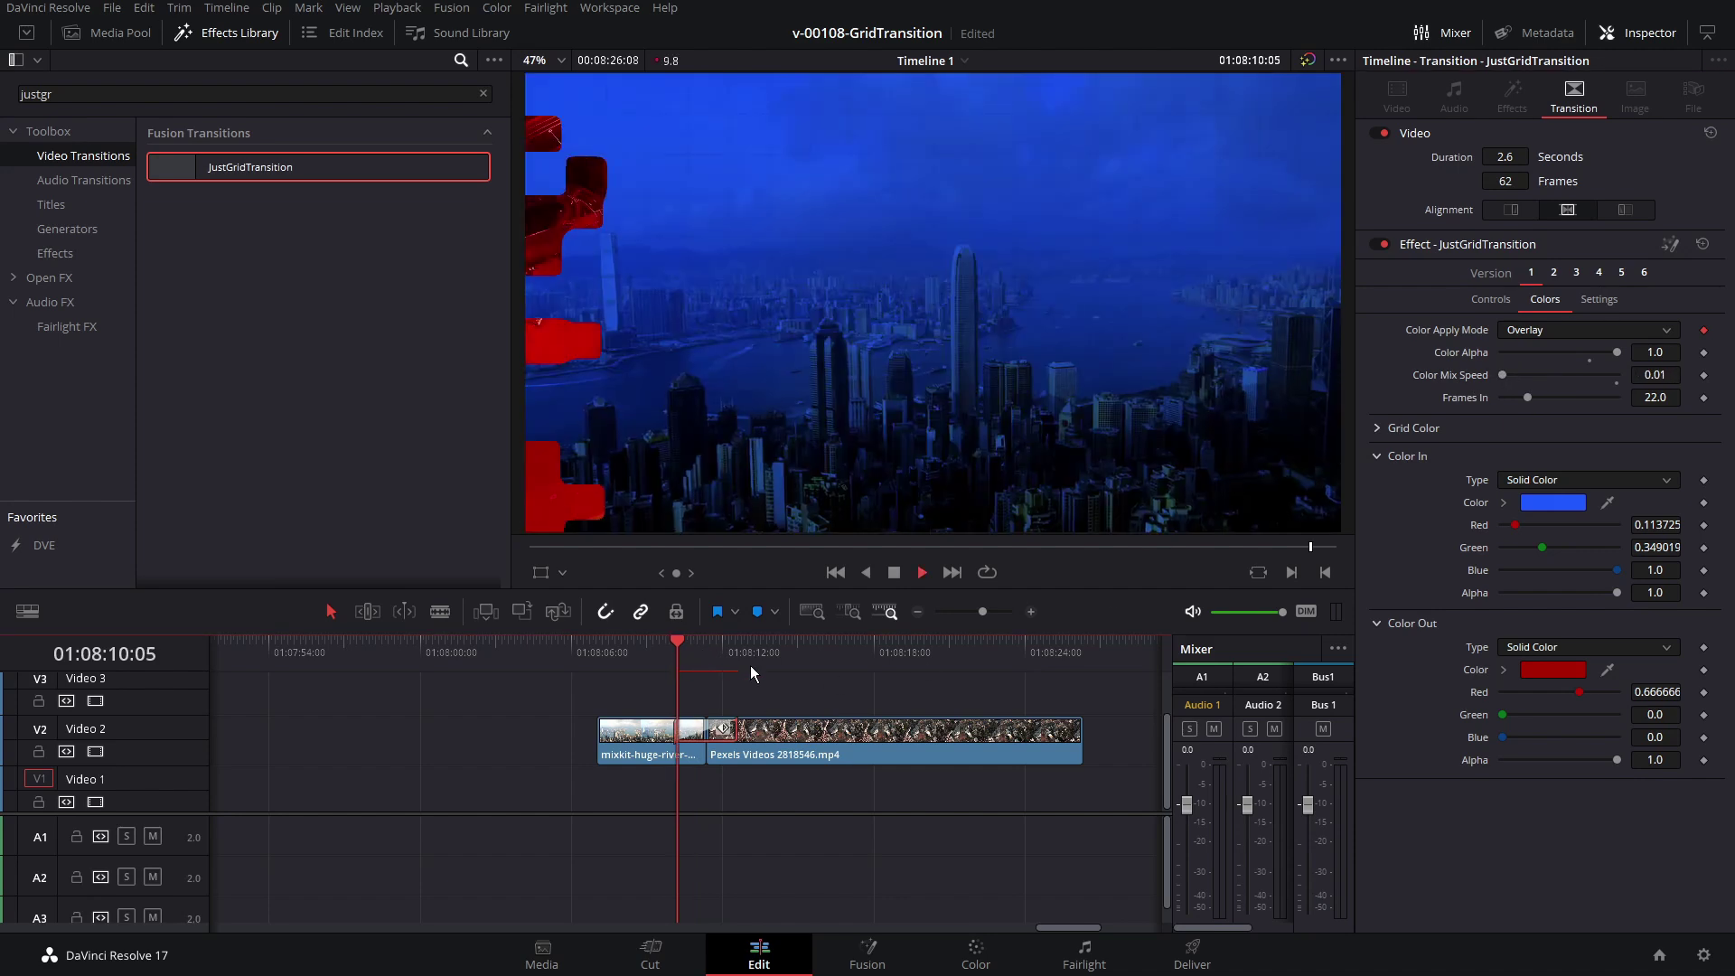
# Step: Set Color Mix Speed to 1.0 and play through the transition to check how the colours blend in
pyautogui.moveTo(1502, 374); pyautogui.dragTo(1620, 376)
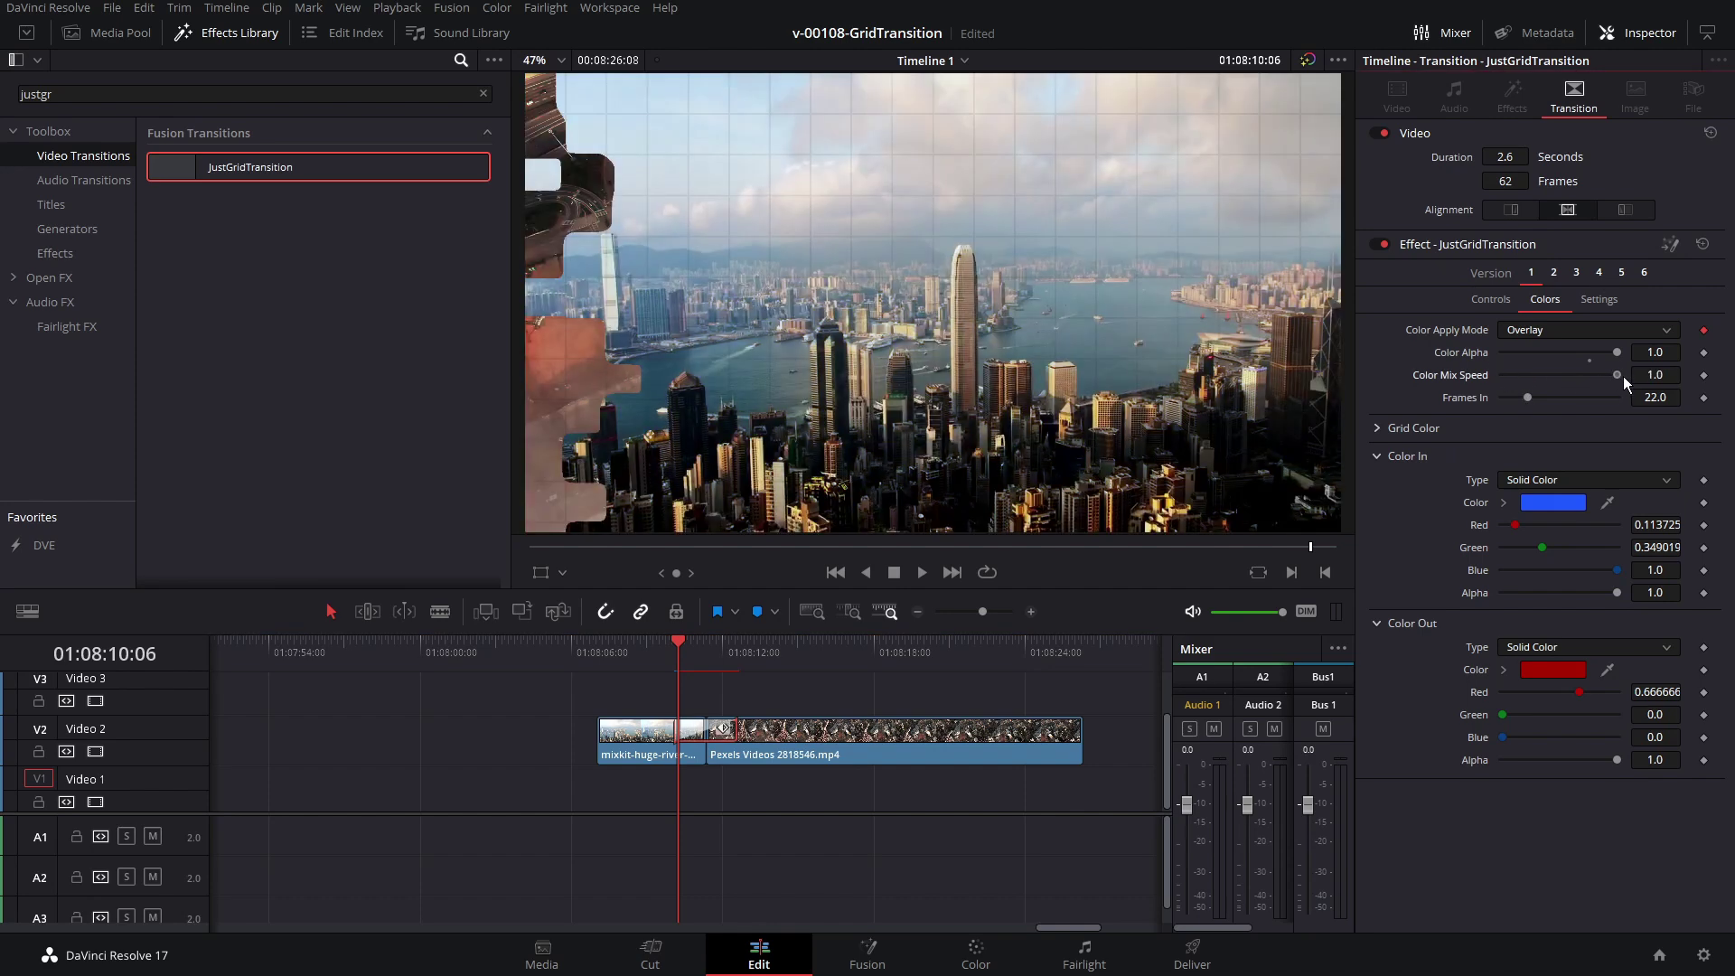
pyautogui.click(669, 643)
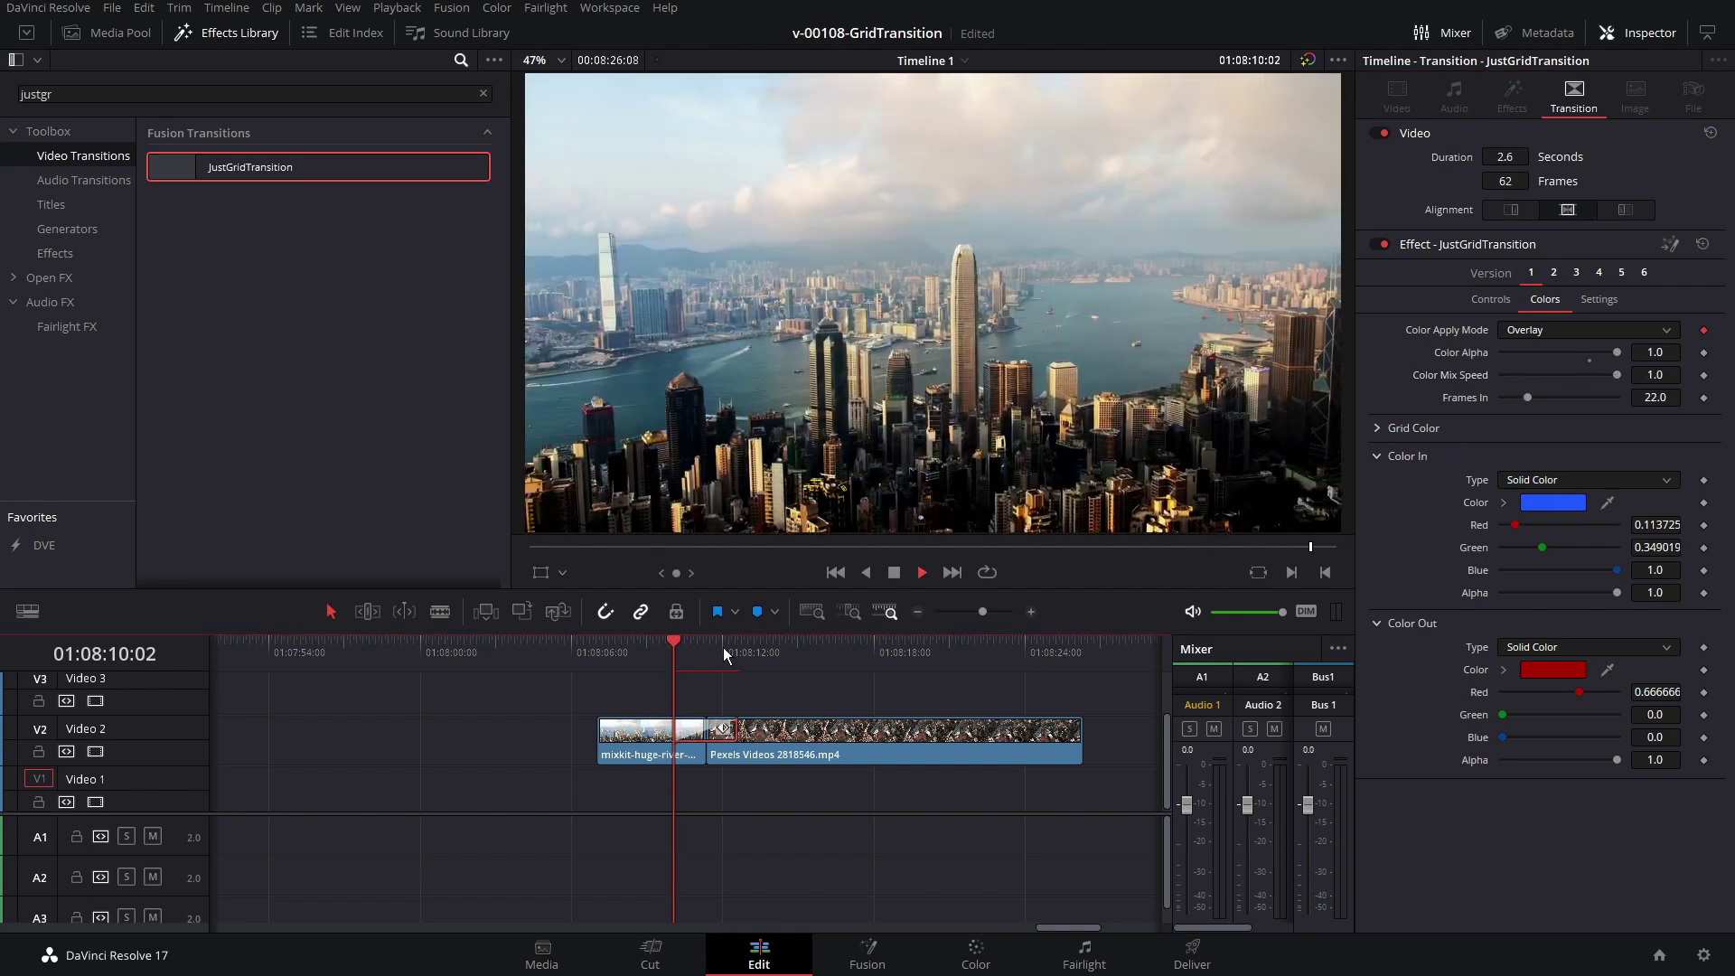
pyautogui.press('space')
pyautogui.press('space')
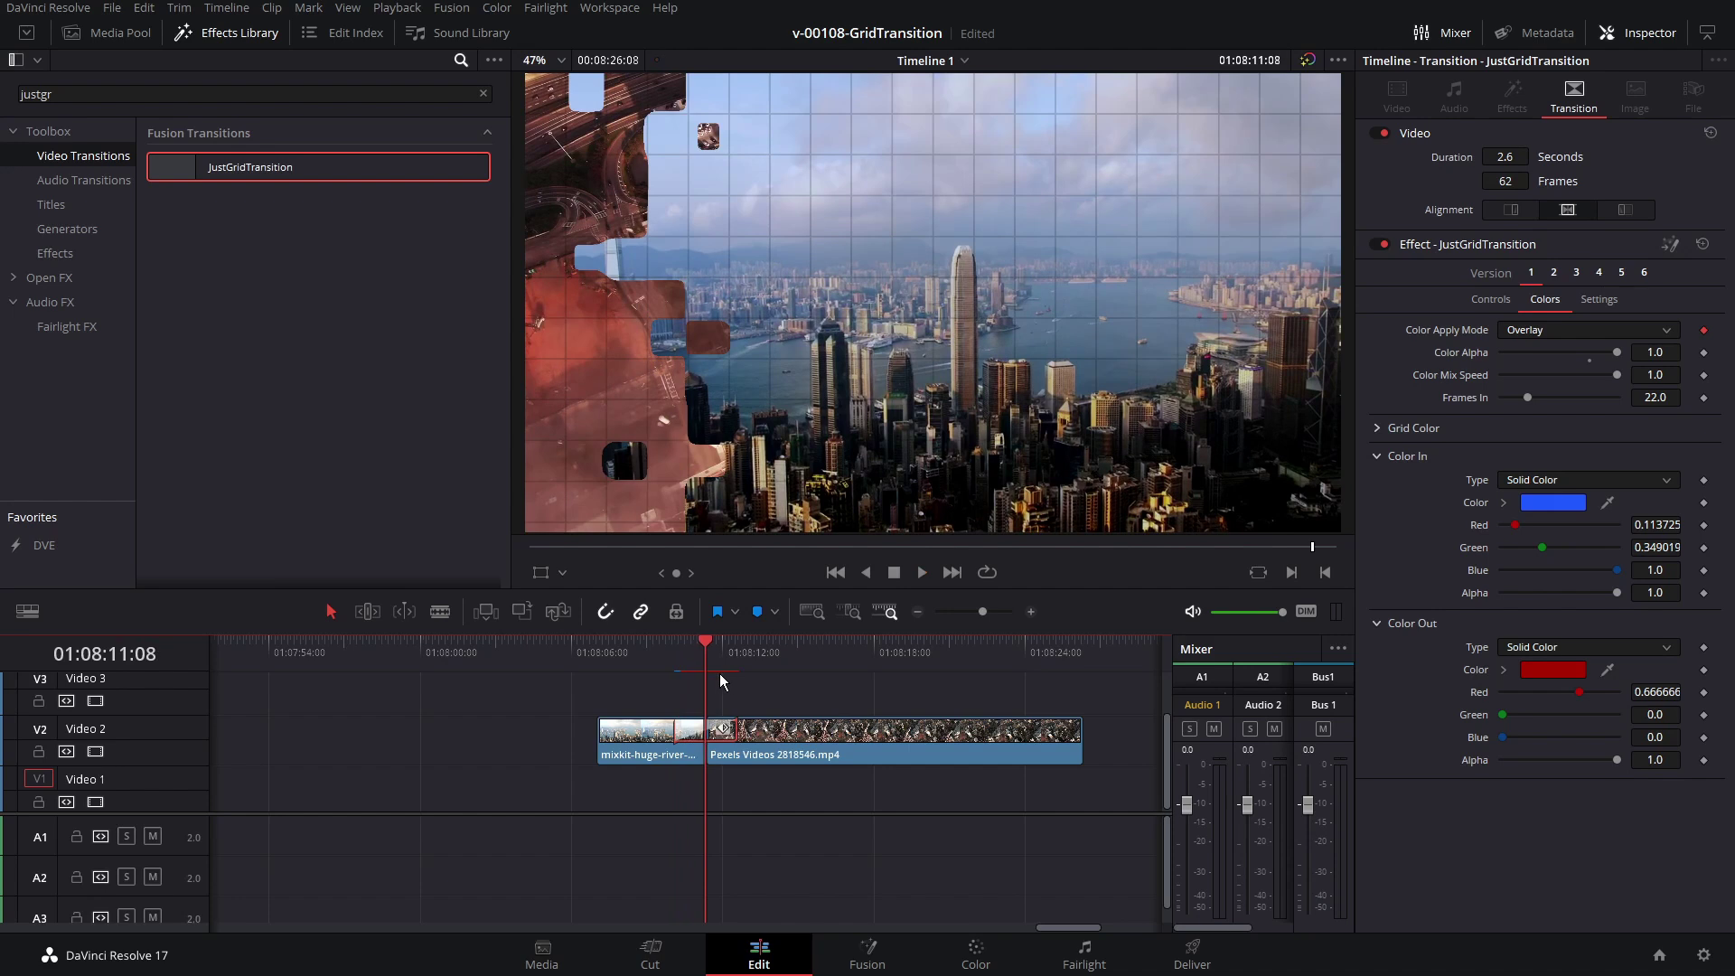
pyautogui.press('space')
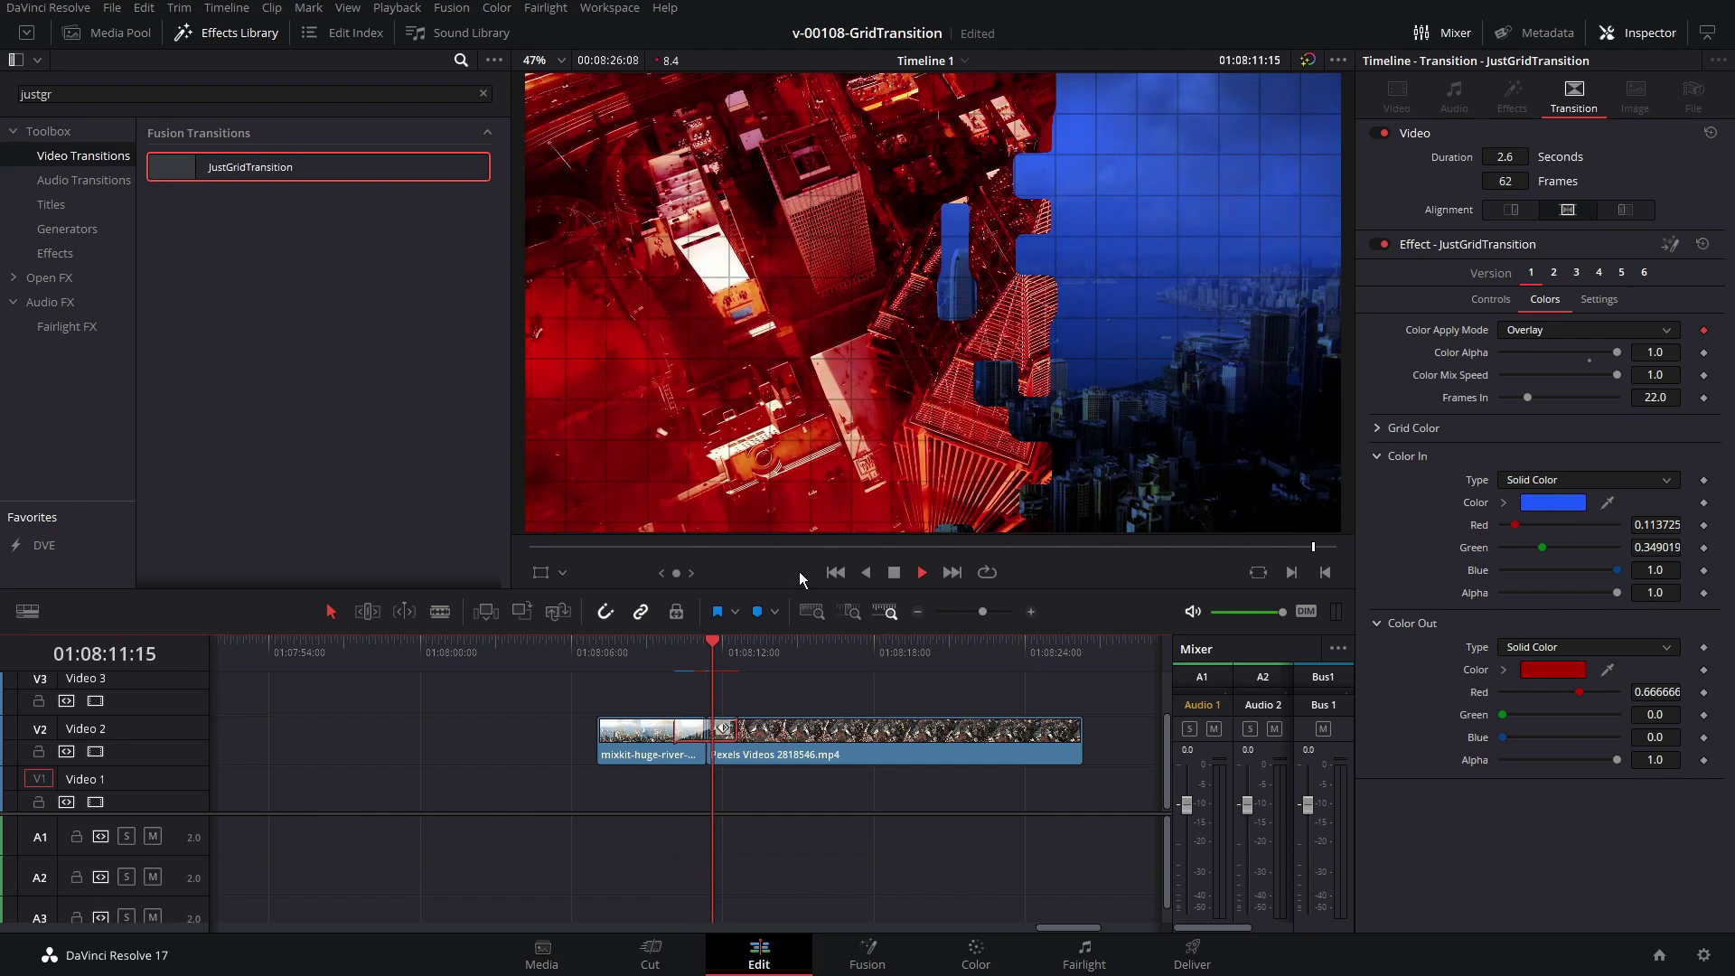
# Step: Park the playhead mid-transition and set the VIEW option of the transition's Pattern controls to Pattern View
pyautogui.click(1490, 299)
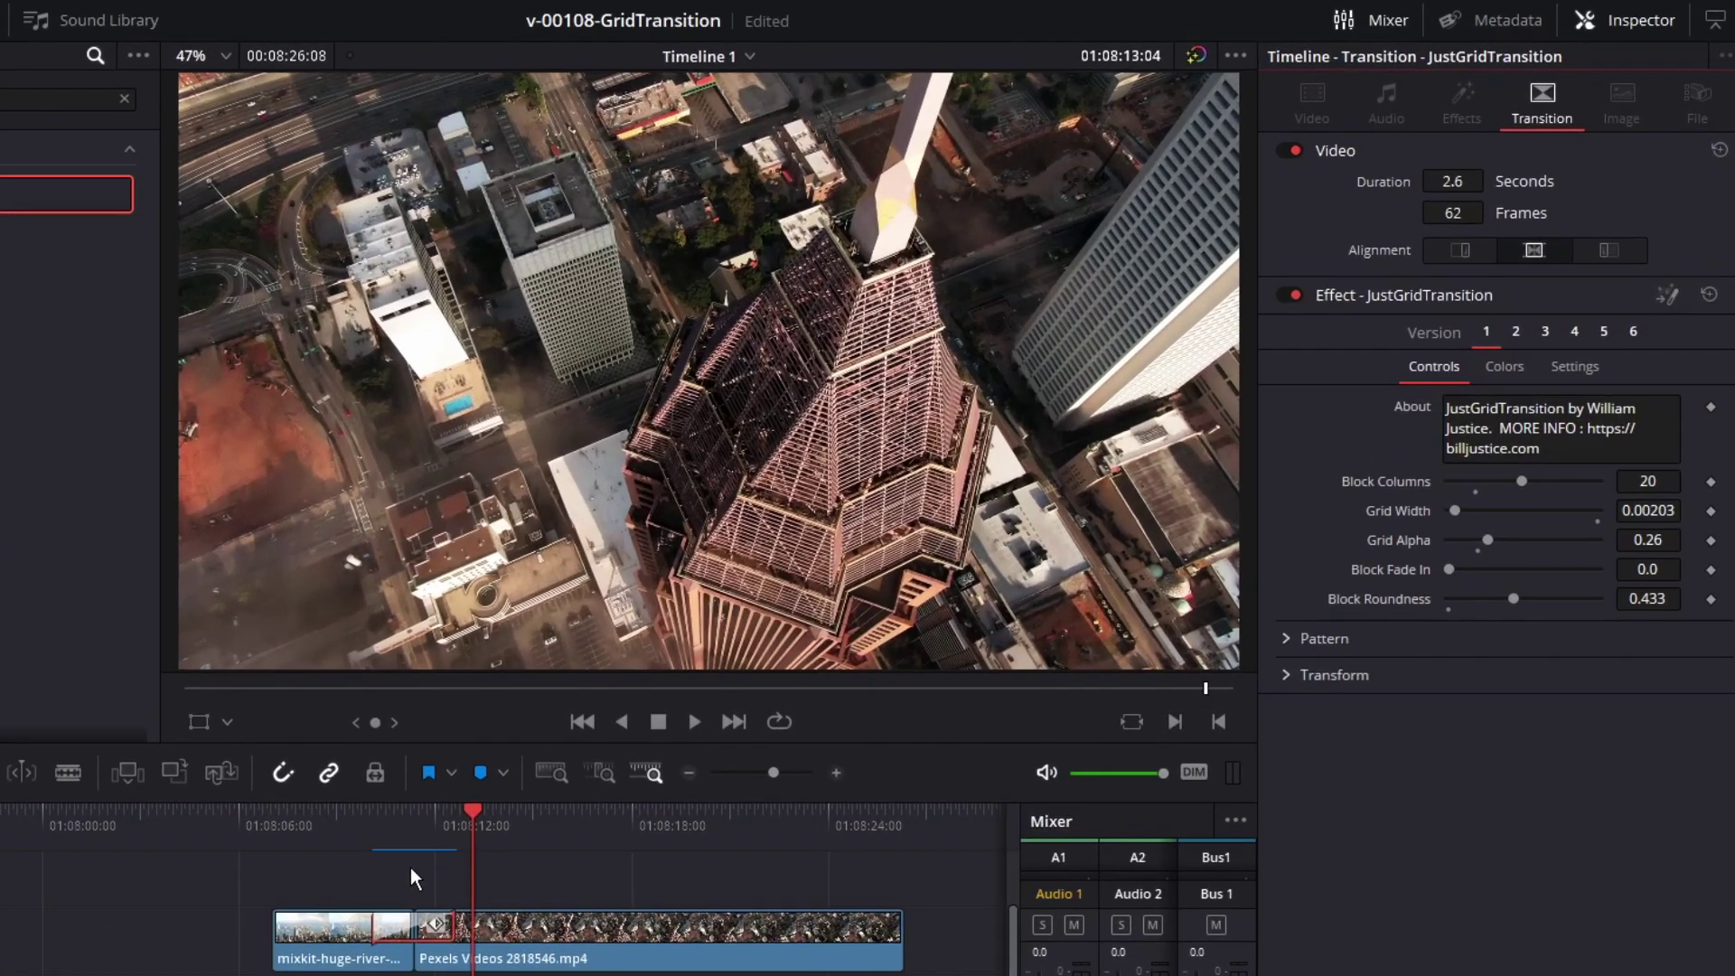
pyautogui.click(411, 819)
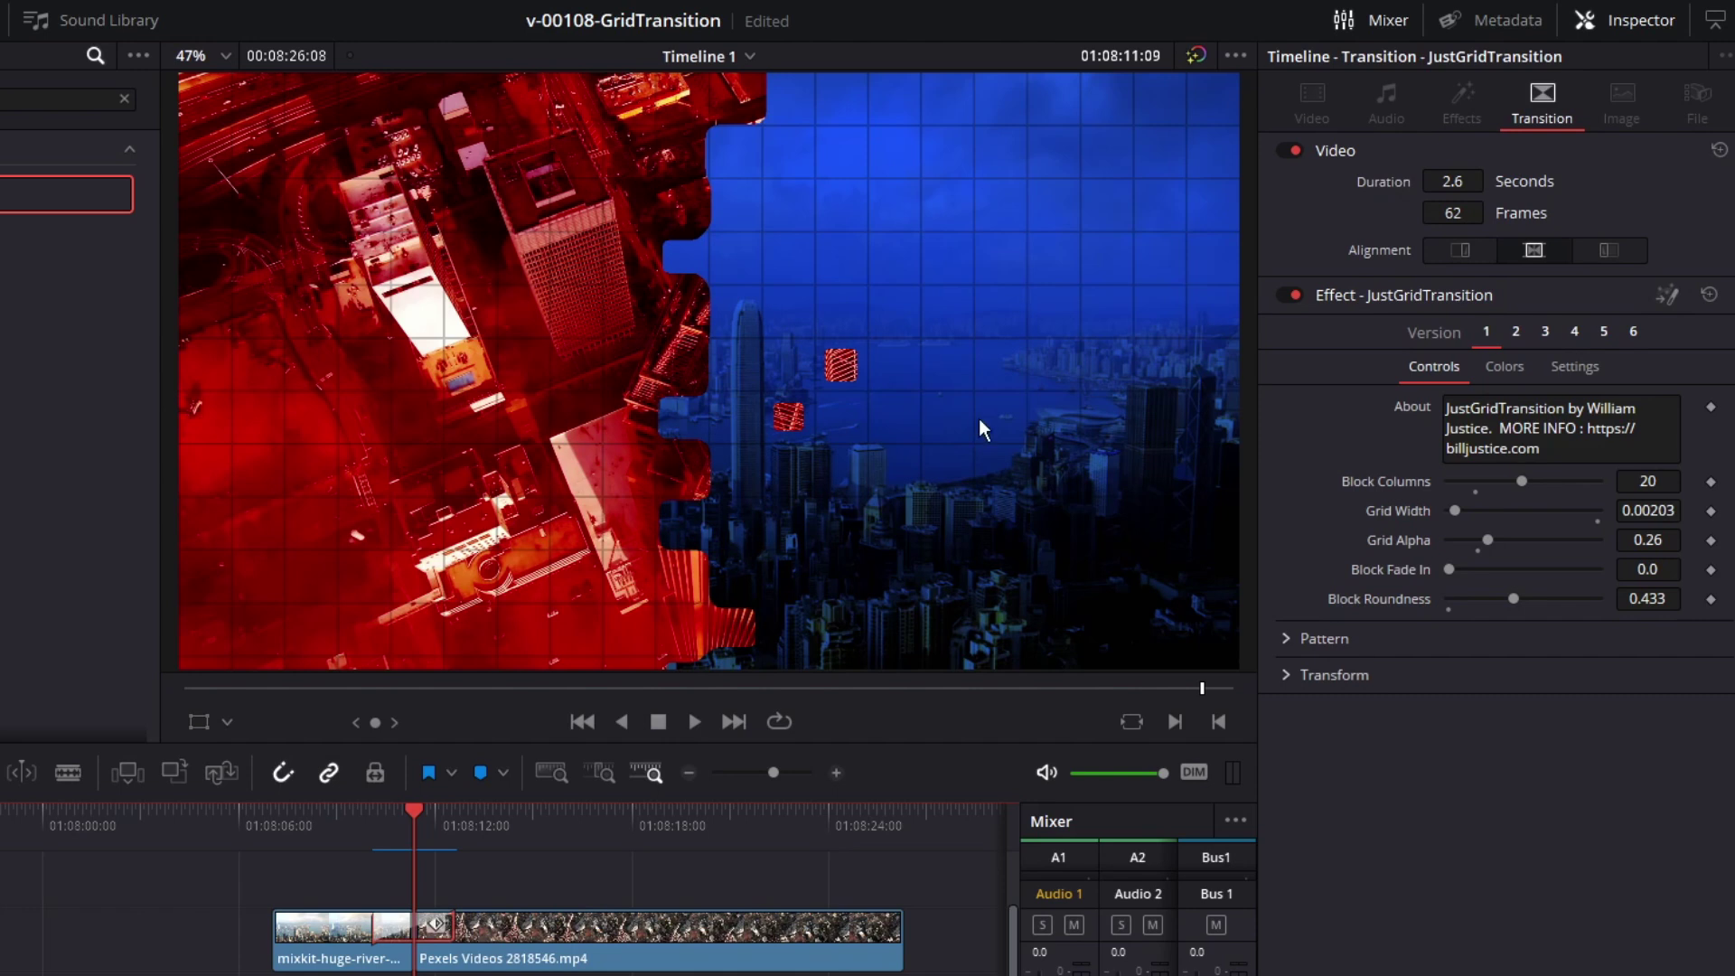
pyautogui.click(1289, 638)
pyautogui.click(1510, 672)
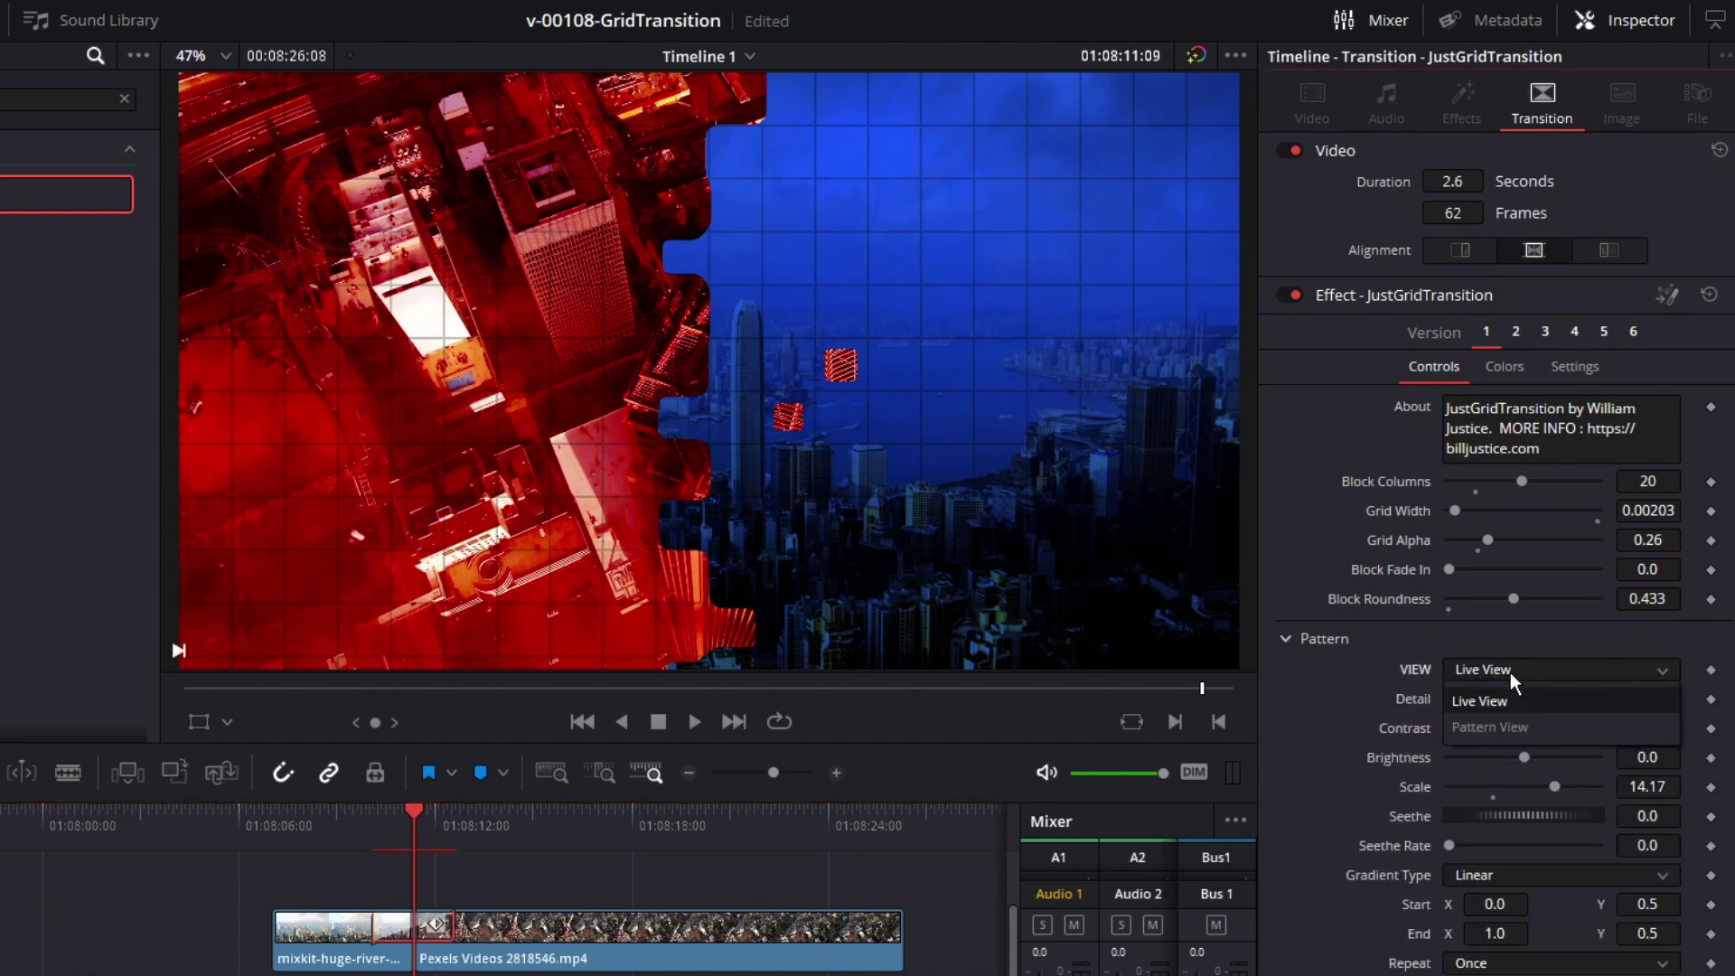
pyautogui.click(1507, 719)
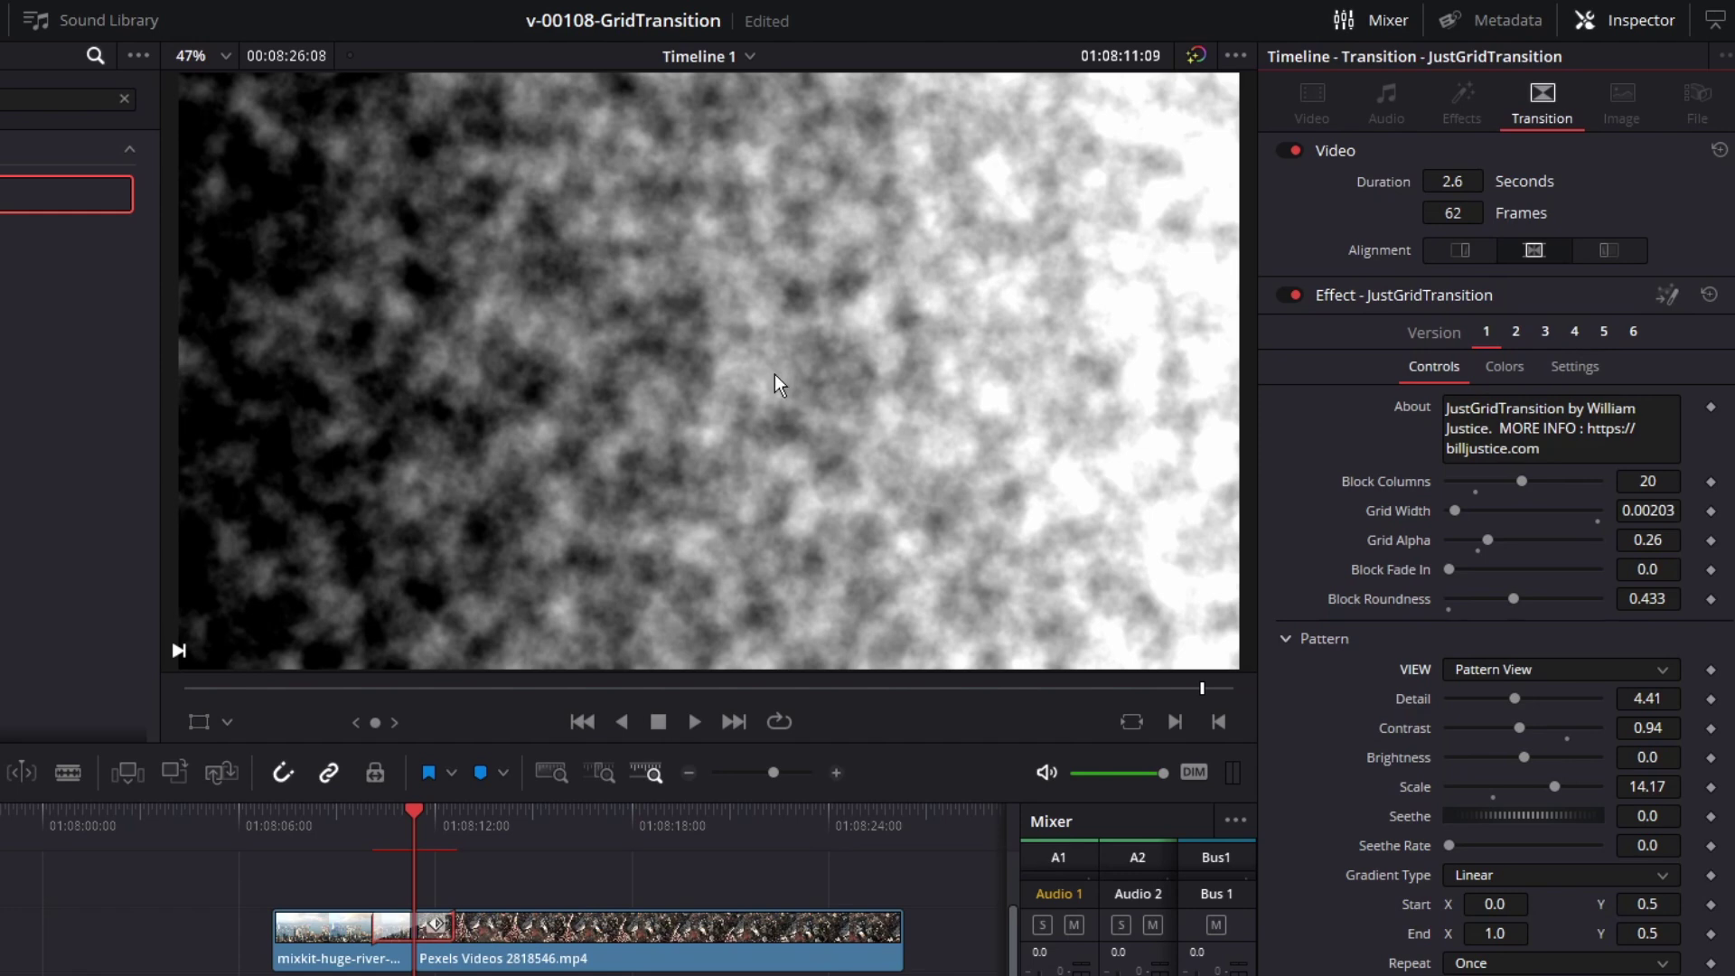
# Step: Return the transition's VIEW to Live View and try Contrast values up to 2.4 before settling on 0.83
pyautogui.click(1490, 673)
pyautogui.click(1491, 697)
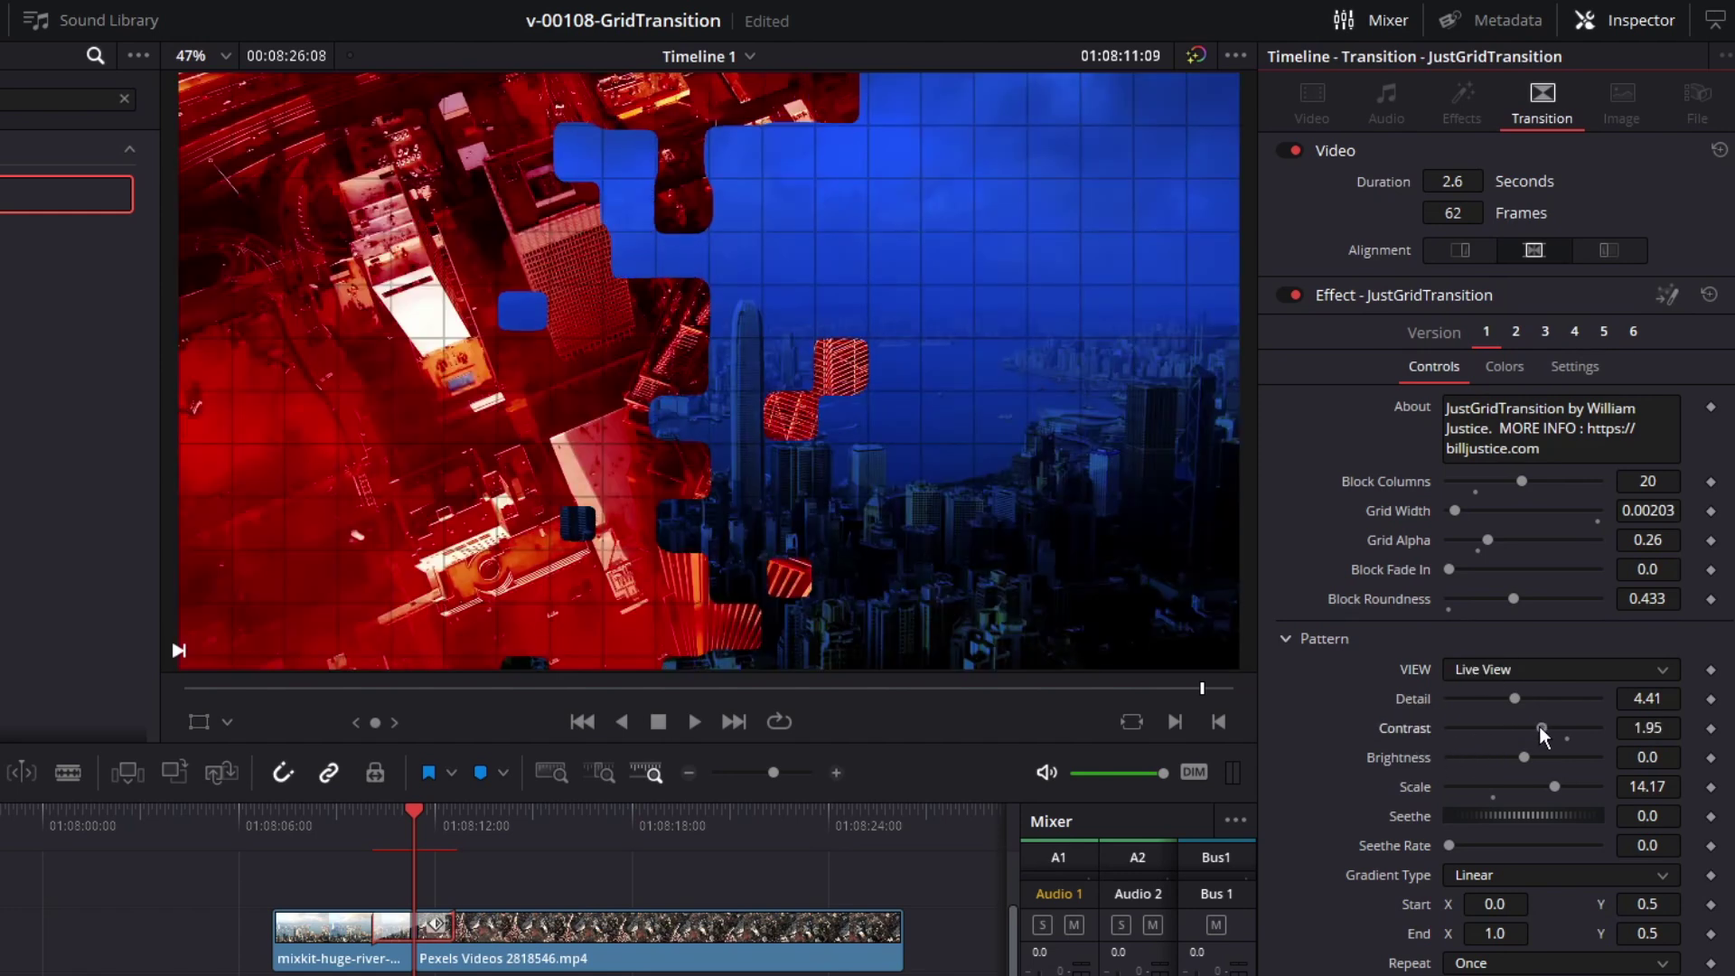
pyautogui.moveTo(1544, 727); pyautogui.dragTo(1547, 724)
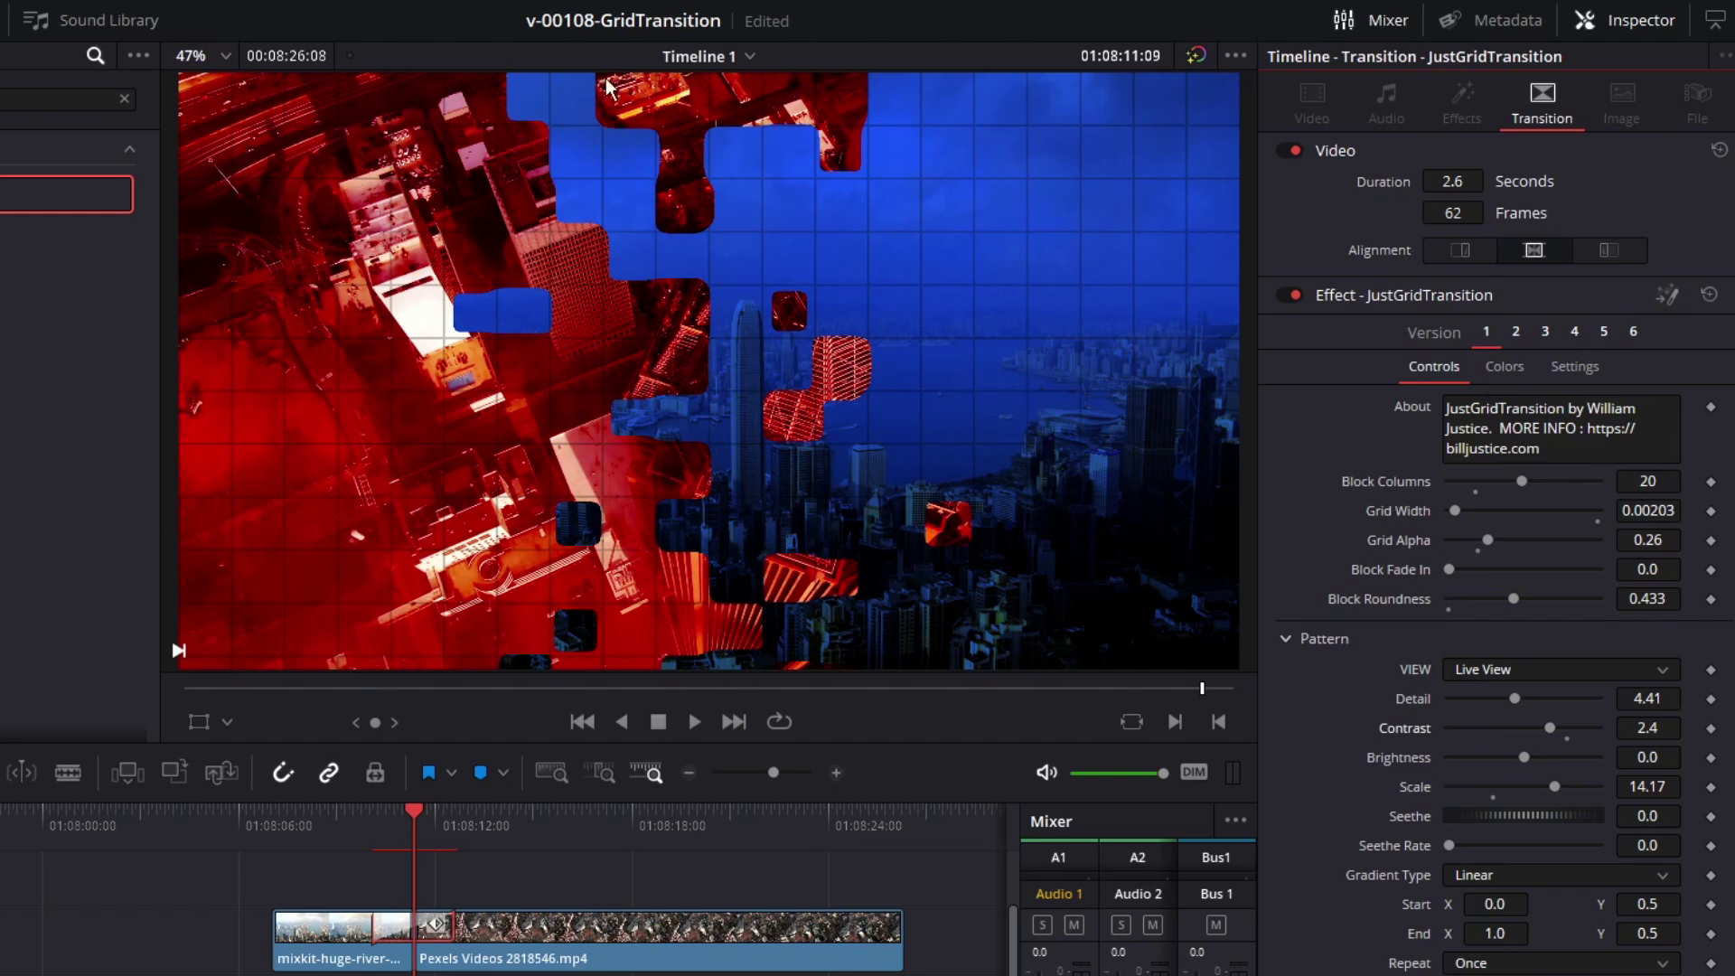
pyautogui.moveTo(1555, 728); pyautogui.dragTo(1518, 729)
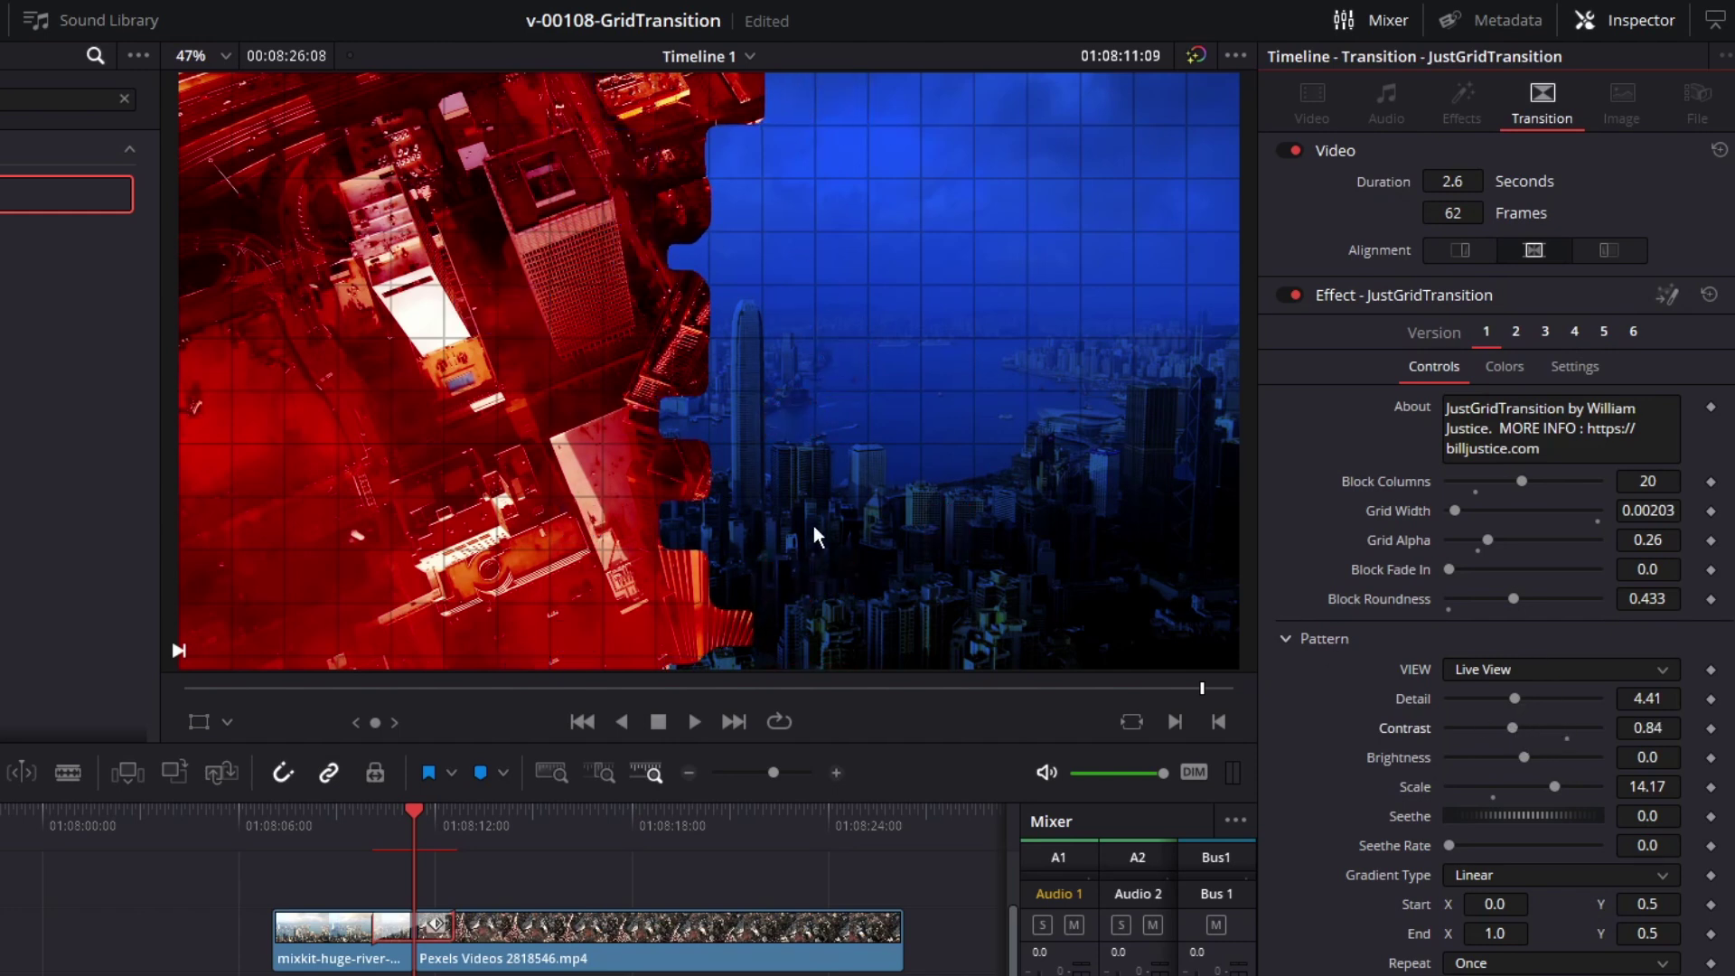
pyautogui.click(1515, 731)
# Step: Set Block Fade In to 0.008, Seethe to 0.058, Contrast to 3.1 and Block Roundness to 0.0, and try out Seethe Rate
pyautogui.moveTo(1464, 569); pyautogui.dragTo(1450, 568)
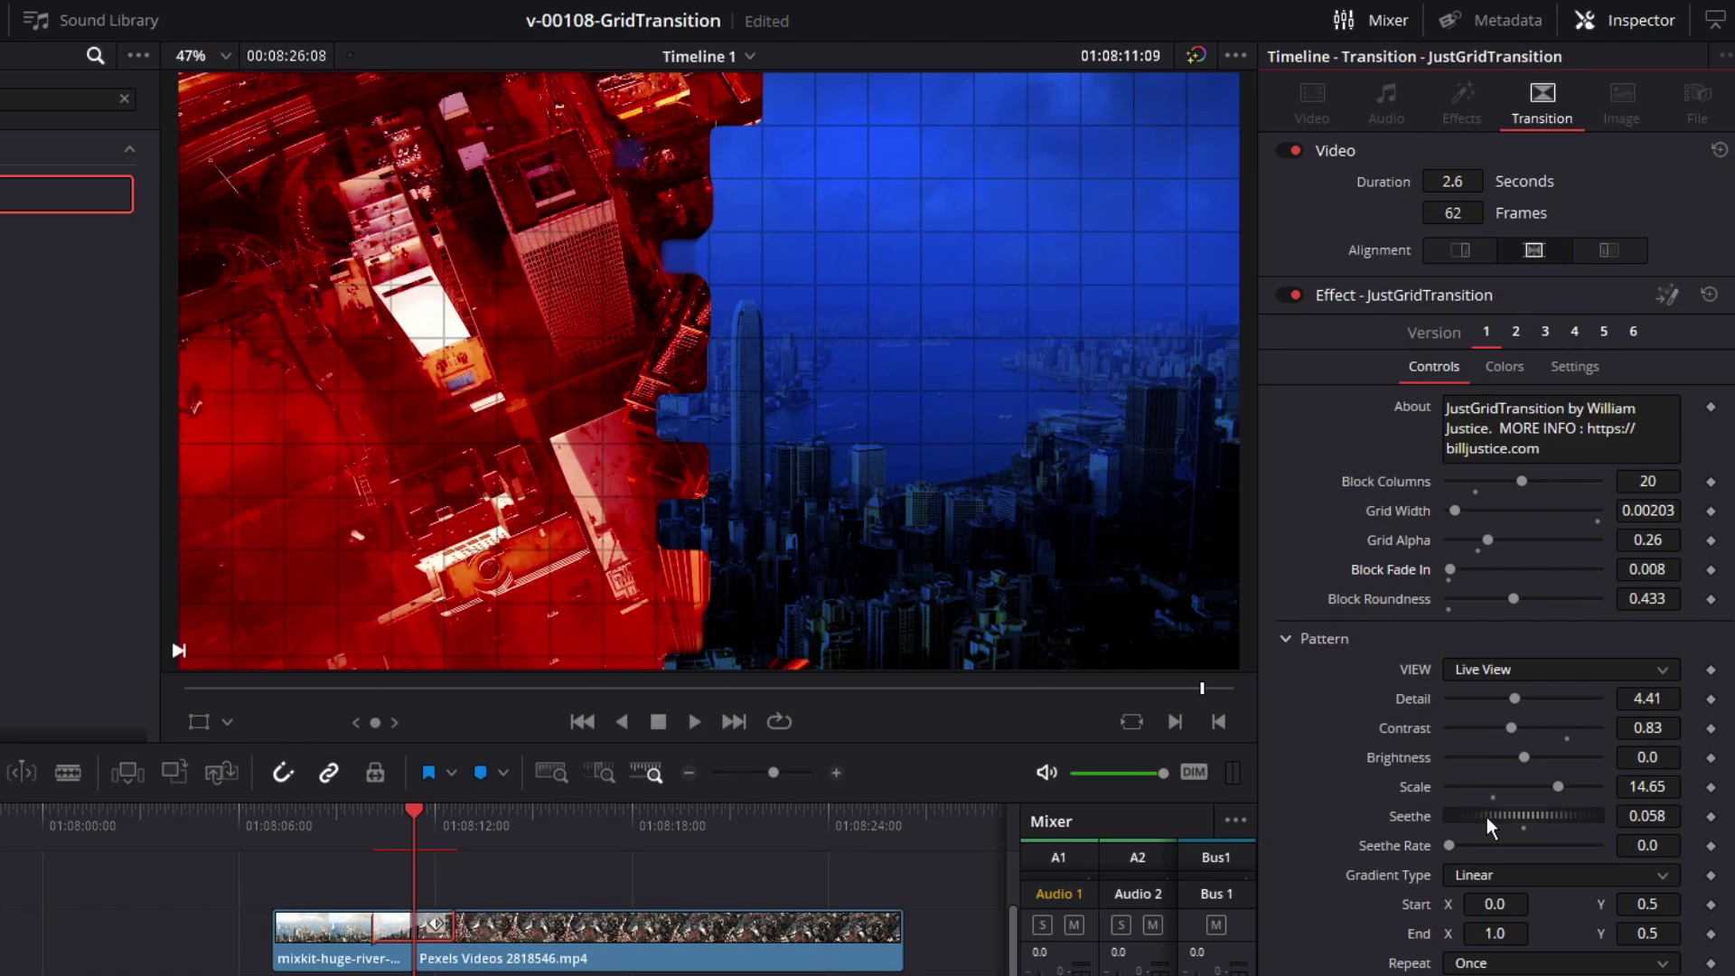
pyautogui.moveTo(1450, 845); pyautogui.dragTo(1518, 845)
pyautogui.press('/')
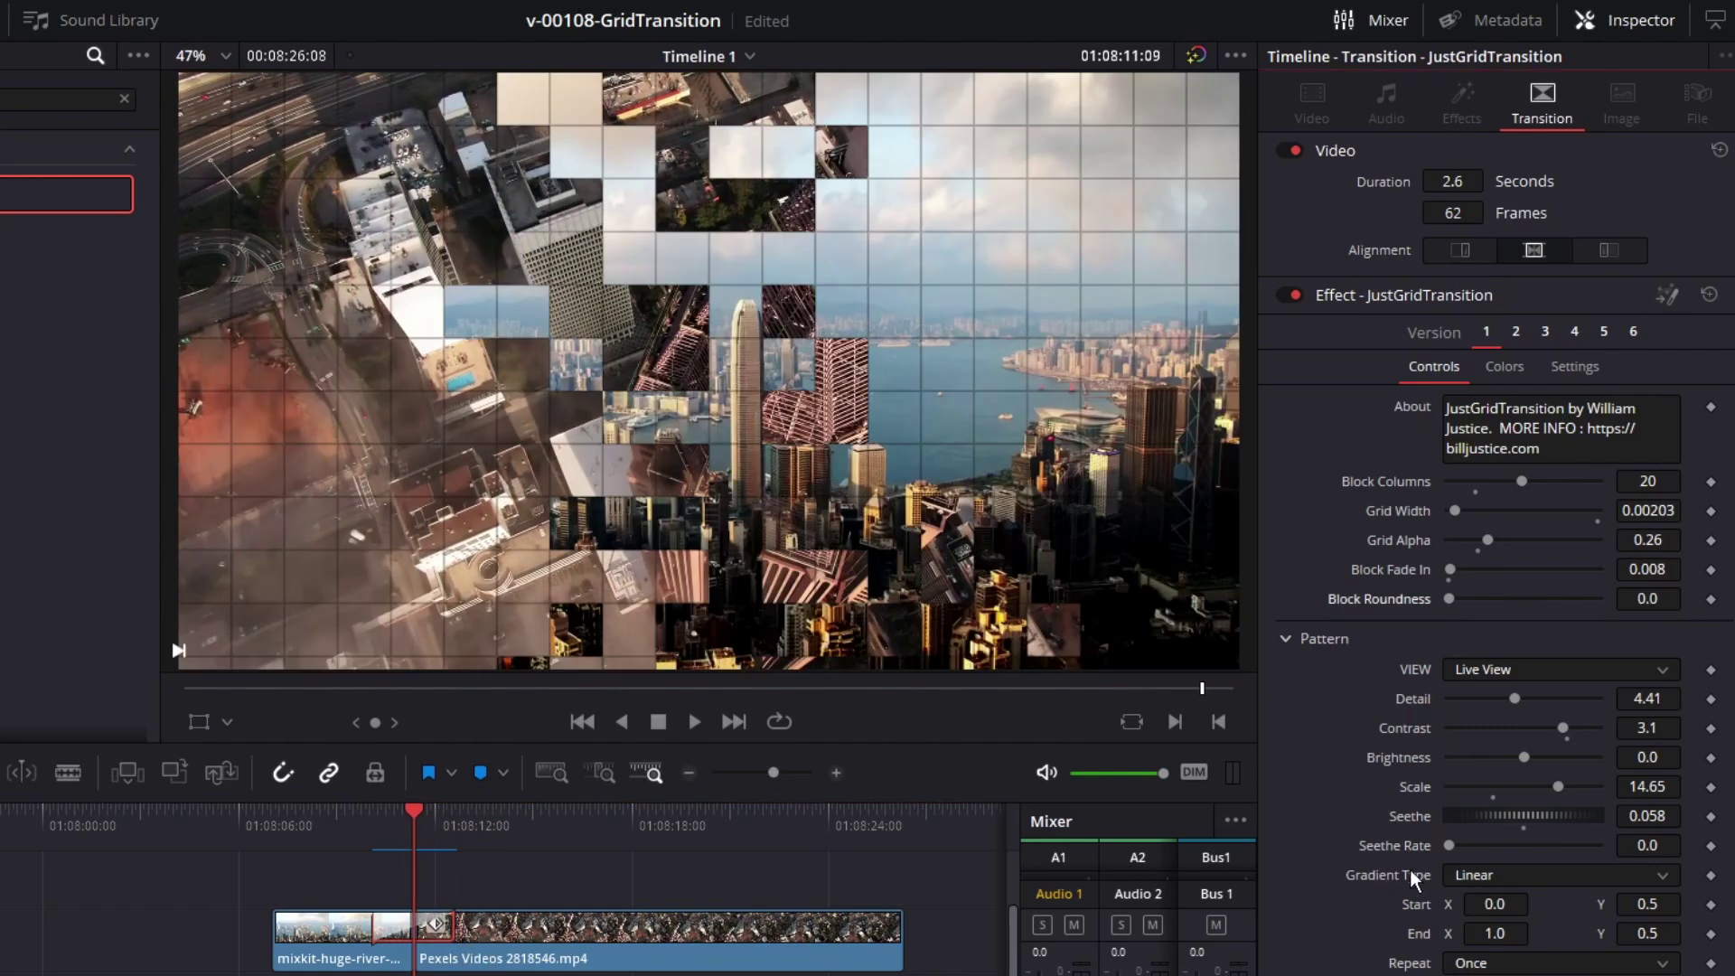
# Step: Lower the pattern Contrast to 0.81 while in Pattern View and switch VIEW back to Live View
pyautogui.click(1508, 673)
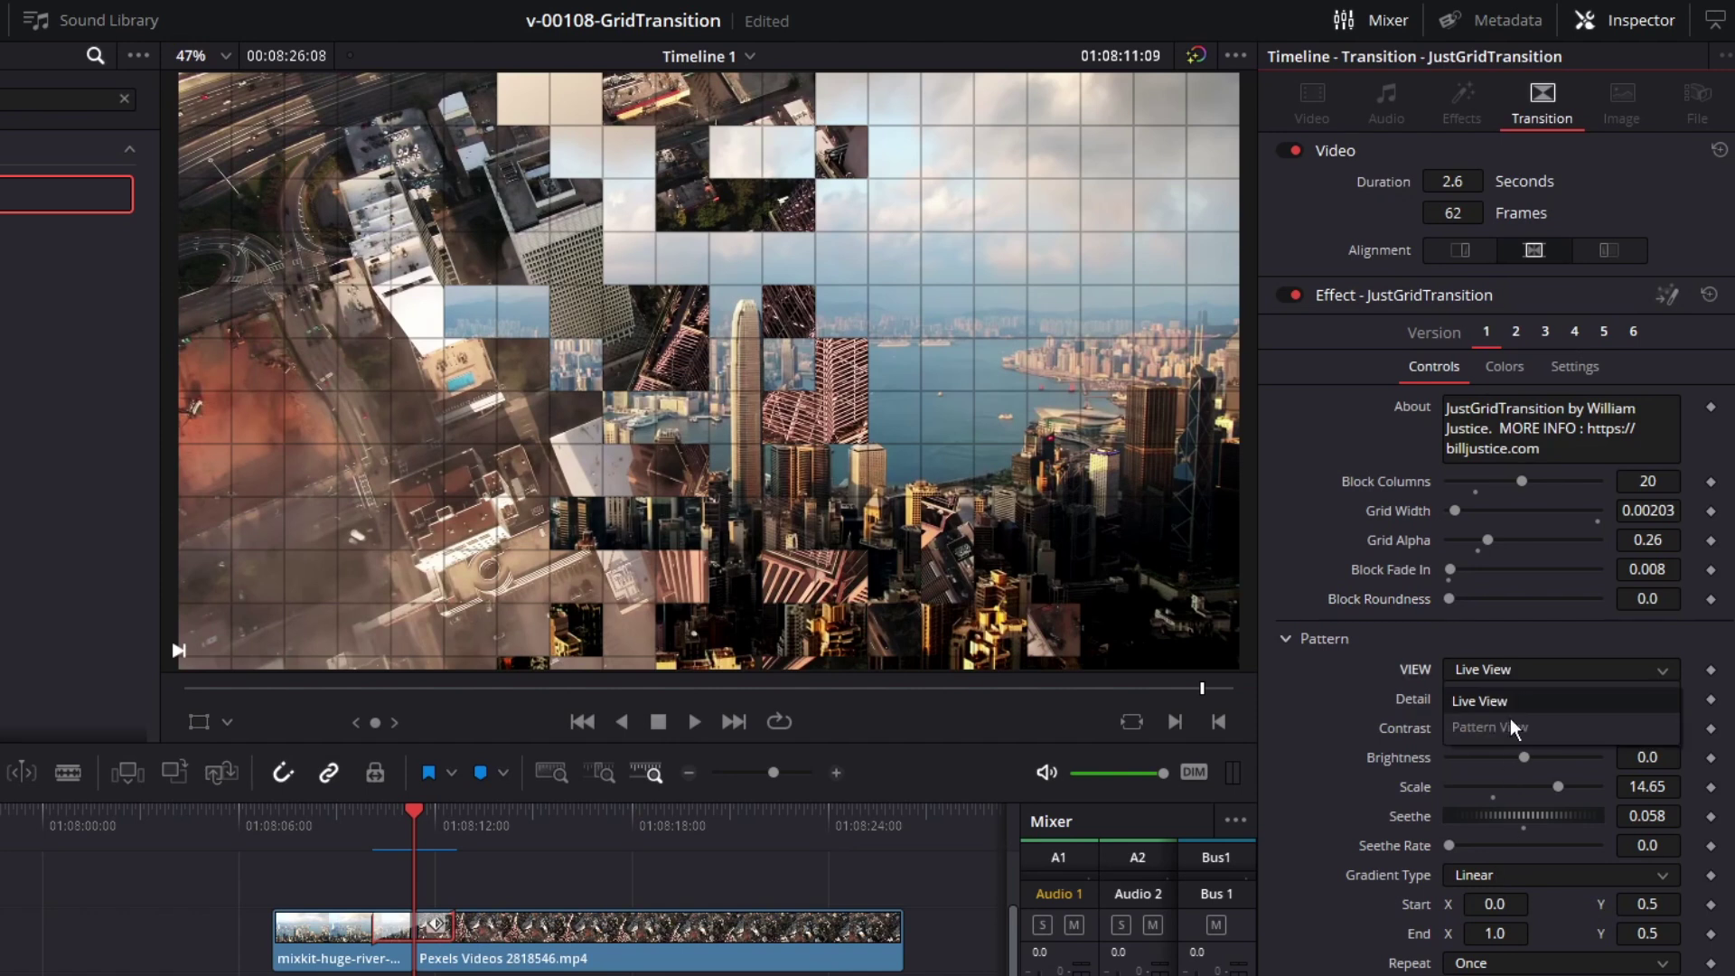
pyautogui.click(1500, 722)
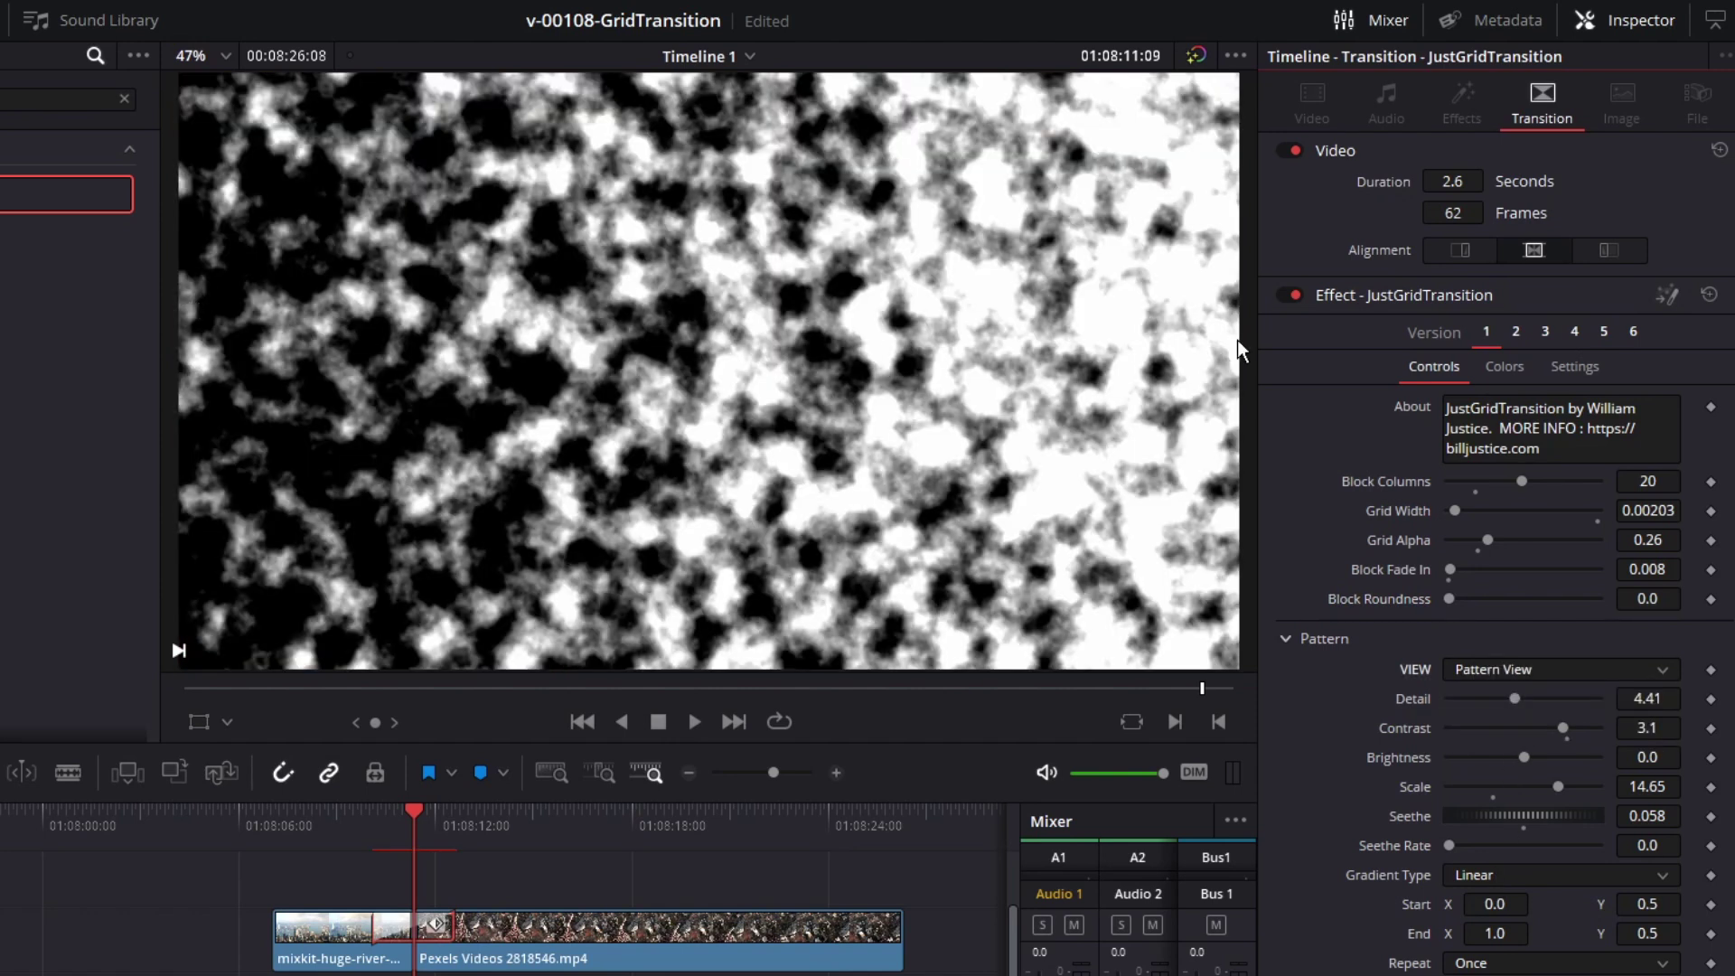
pyautogui.moveTo(1564, 727); pyautogui.dragTo(1511, 724)
pyautogui.click(1510, 667)
pyautogui.click(1511, 705)
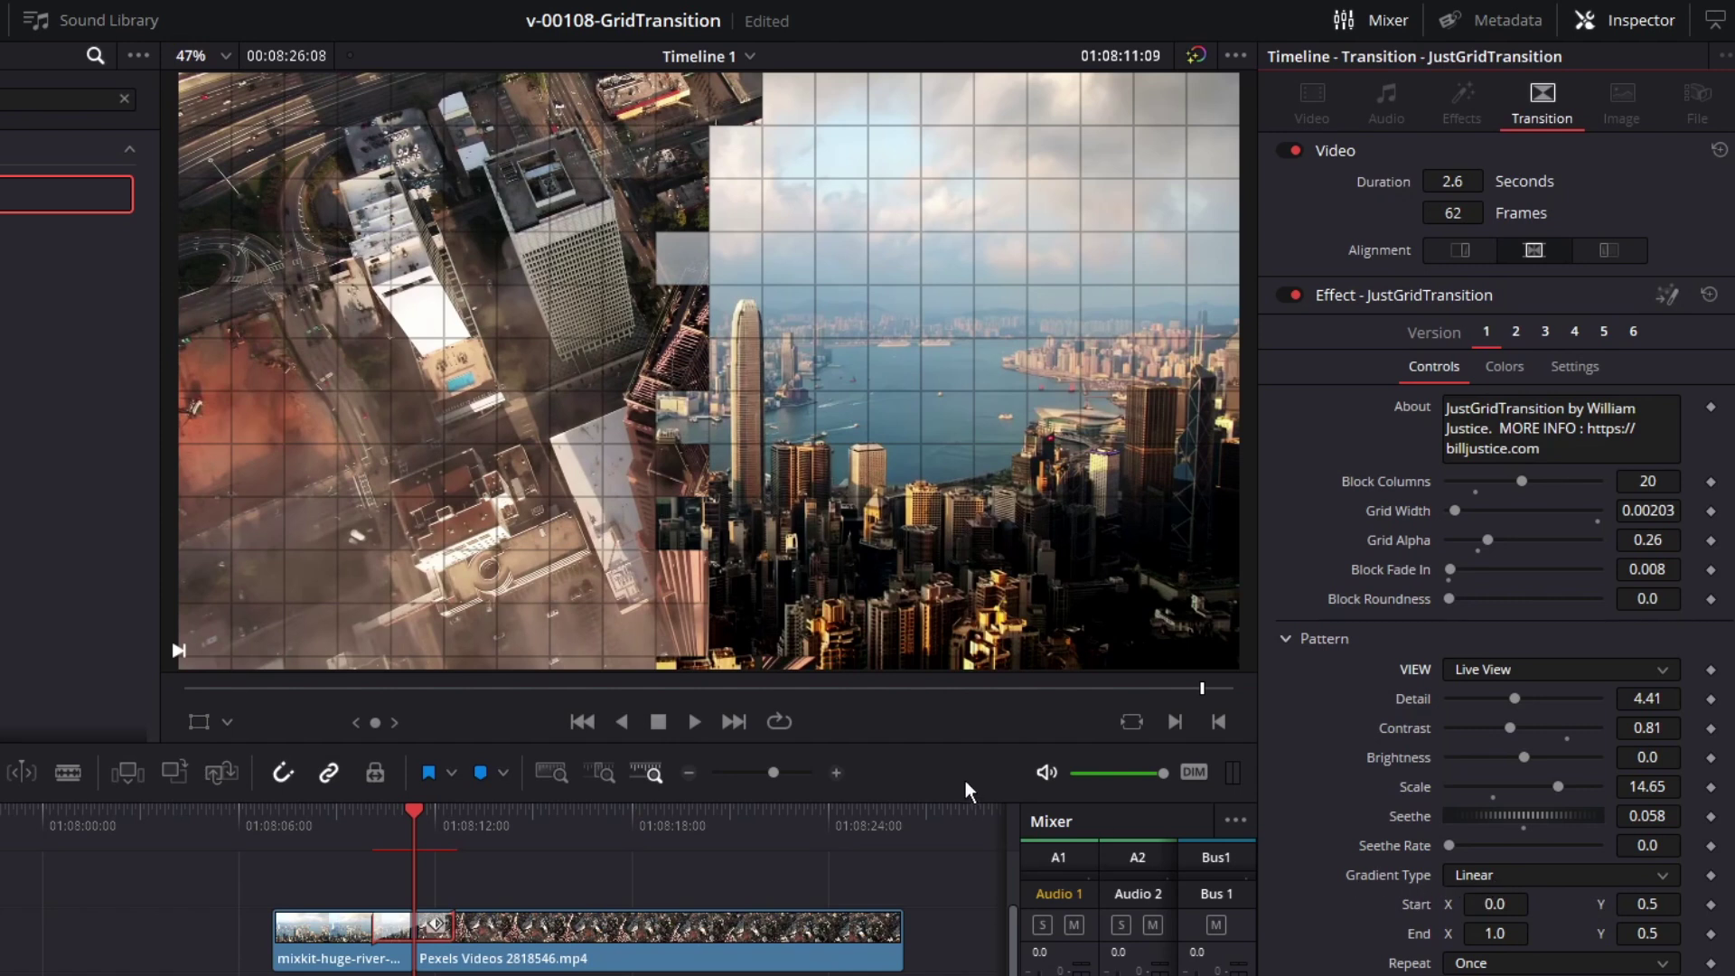
# Step: Turn on the Fusion Overlay in the viewer and drag the gradient's start and end points into a downward diagonal
pyautogui.click(222, 723)
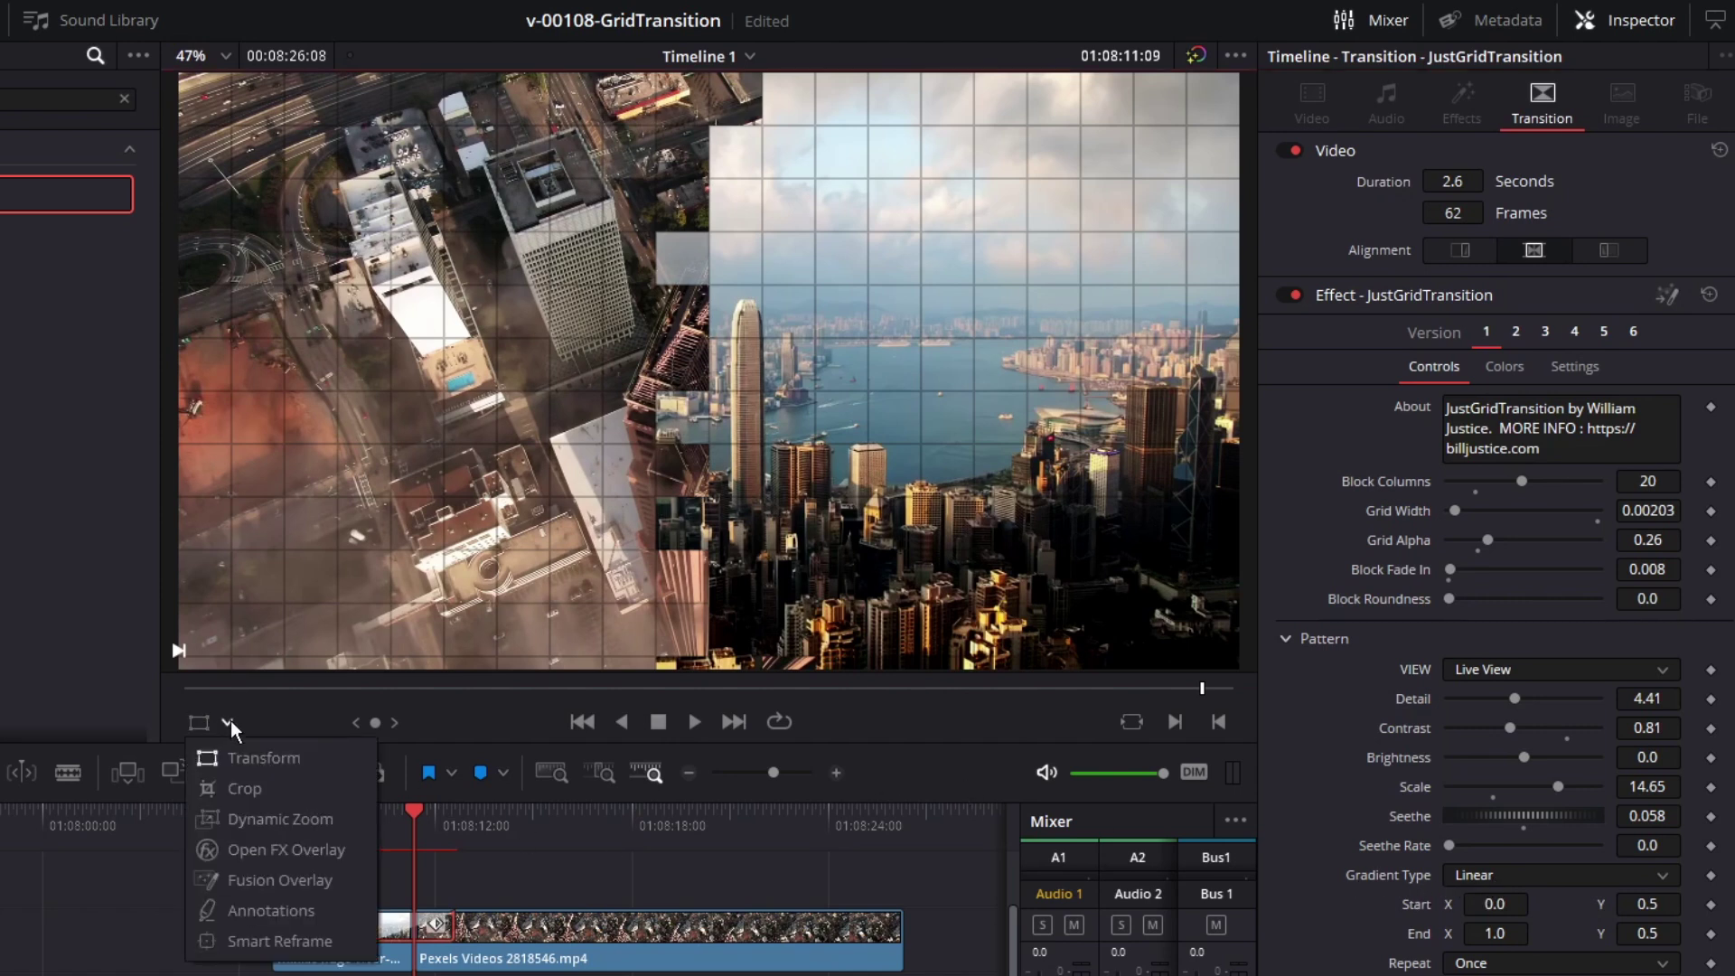
pyautogui.click(264, 884)
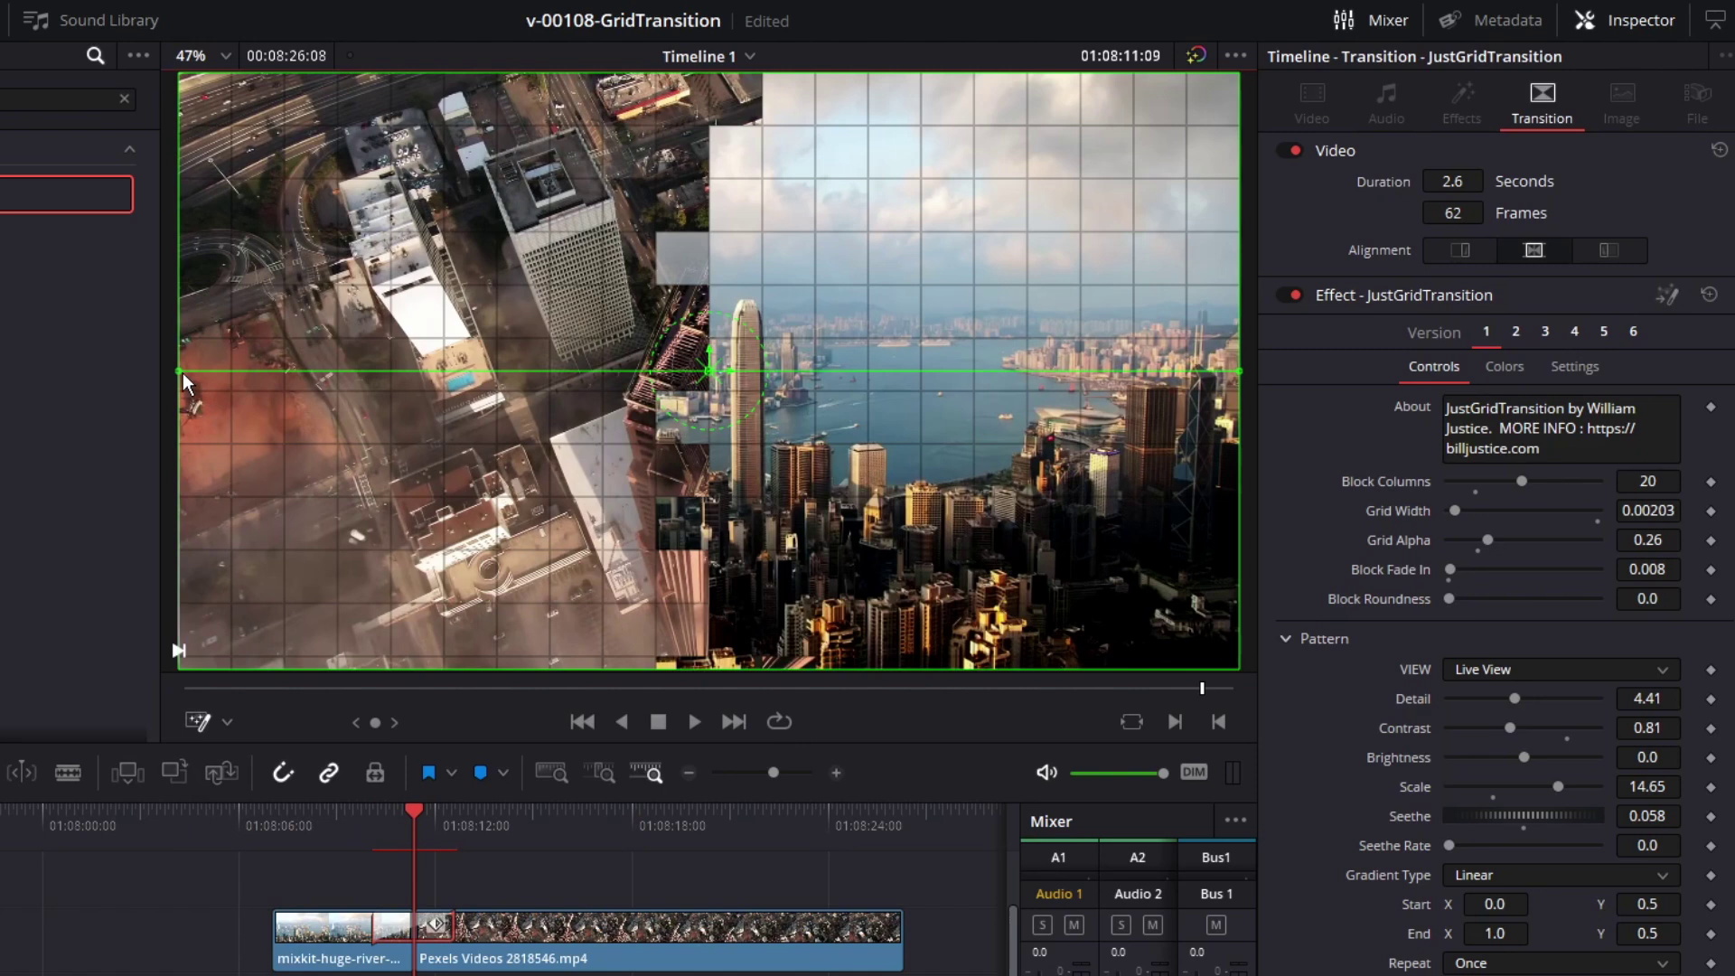
pyautogui.moveTo(181, 372); pyautogui.dragTo(350, 196)
pyautogui.moveTo(1235, 370); pyautogui.dragTo(927, 613)
pyautogui.moveTo(820, 642); pyautogui.dragTo(745, 648)
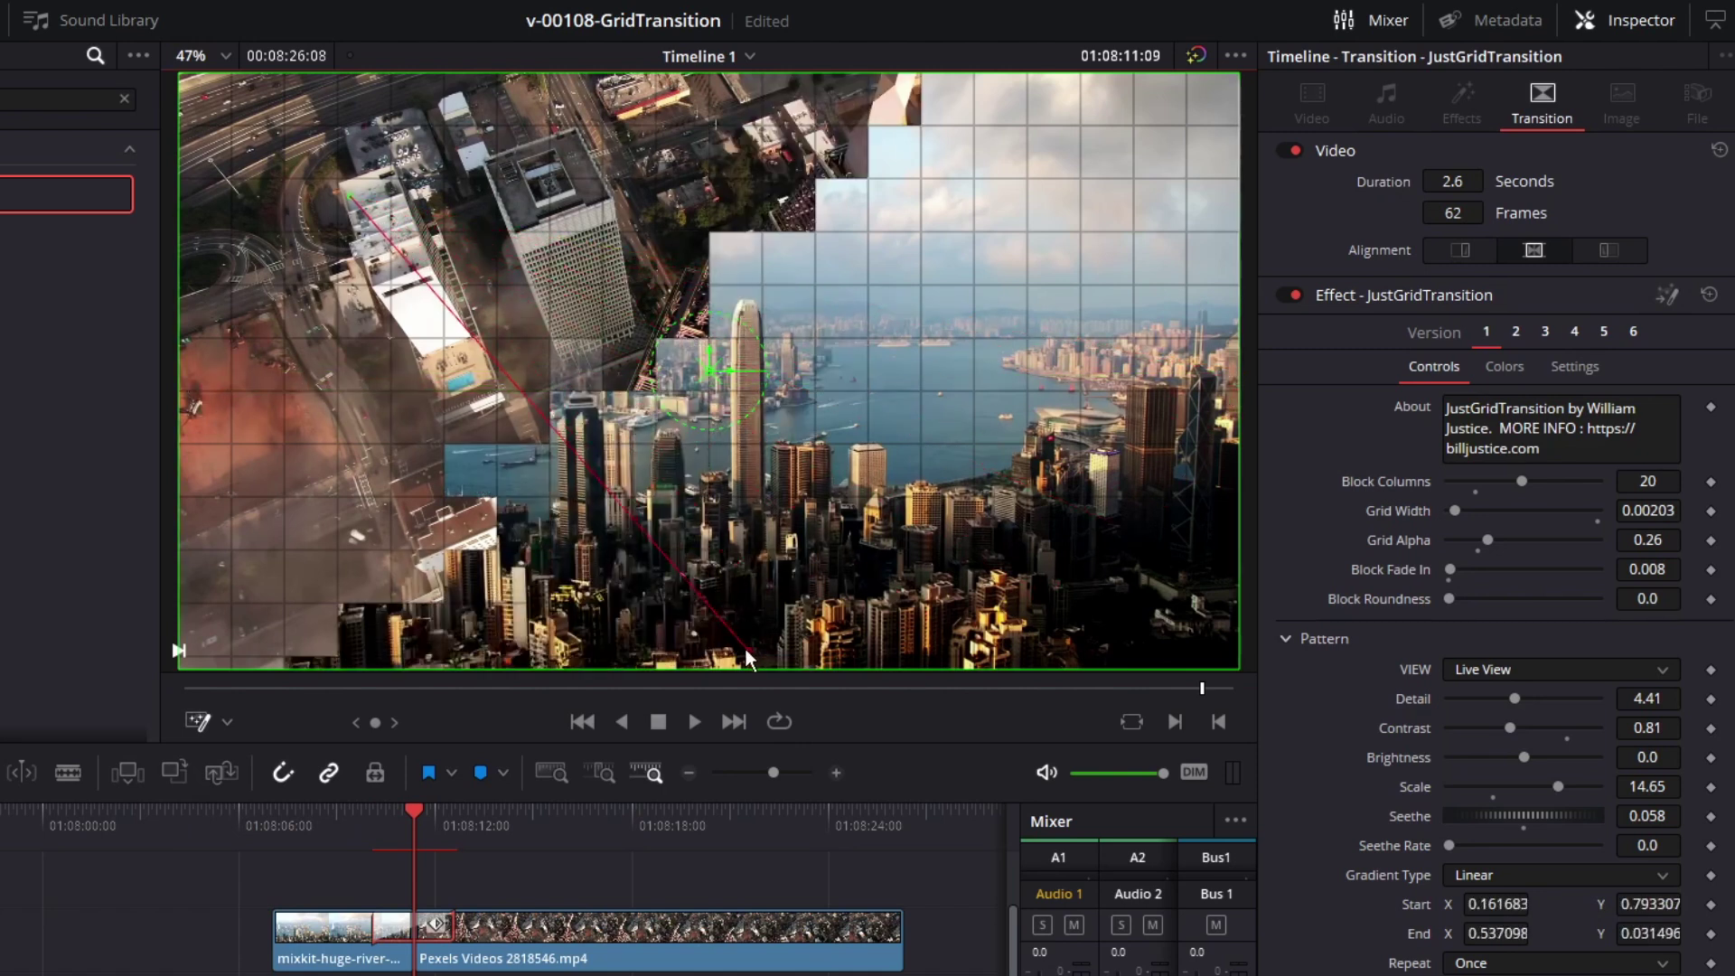
# Step: Move the gradient points to run vertically from the frame's top centre to its bottom centre, and play the transition from its start
pyautogui.moveTo(343, 191); pyautogui.dragTo(716, 74)
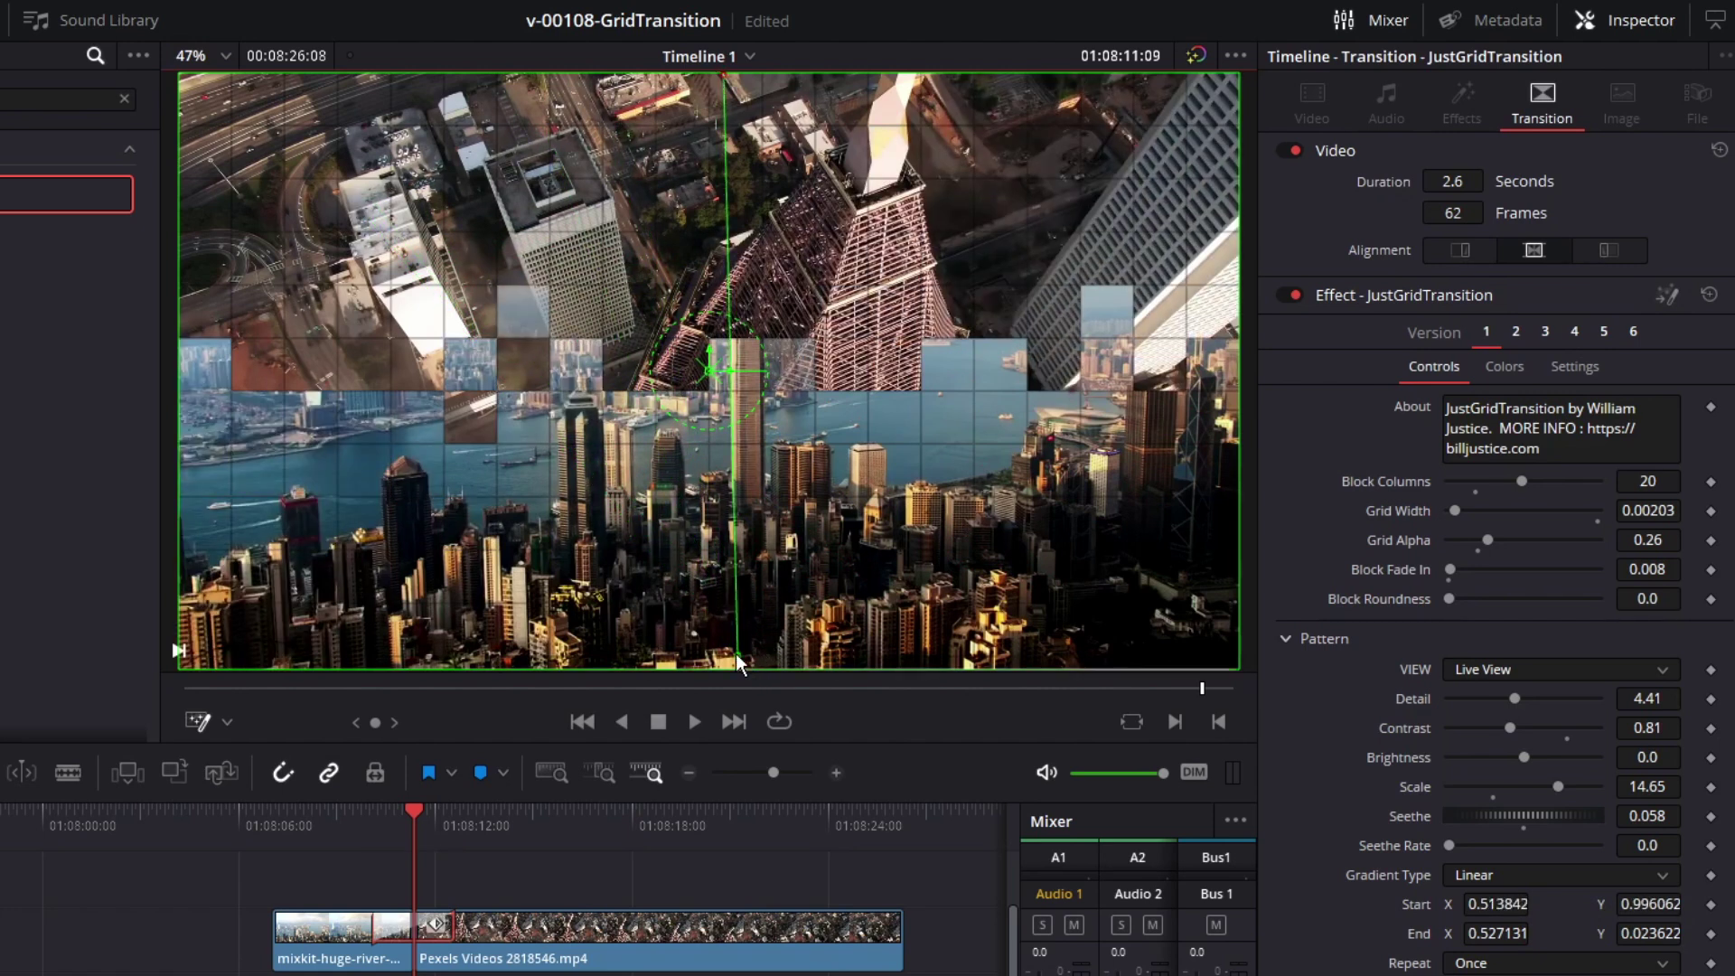
pyautogui.moveTo(740, 655); pyautogui.dragTo(736, 663)
pyautogui.click(373, 827)
pyautogui.press('space')
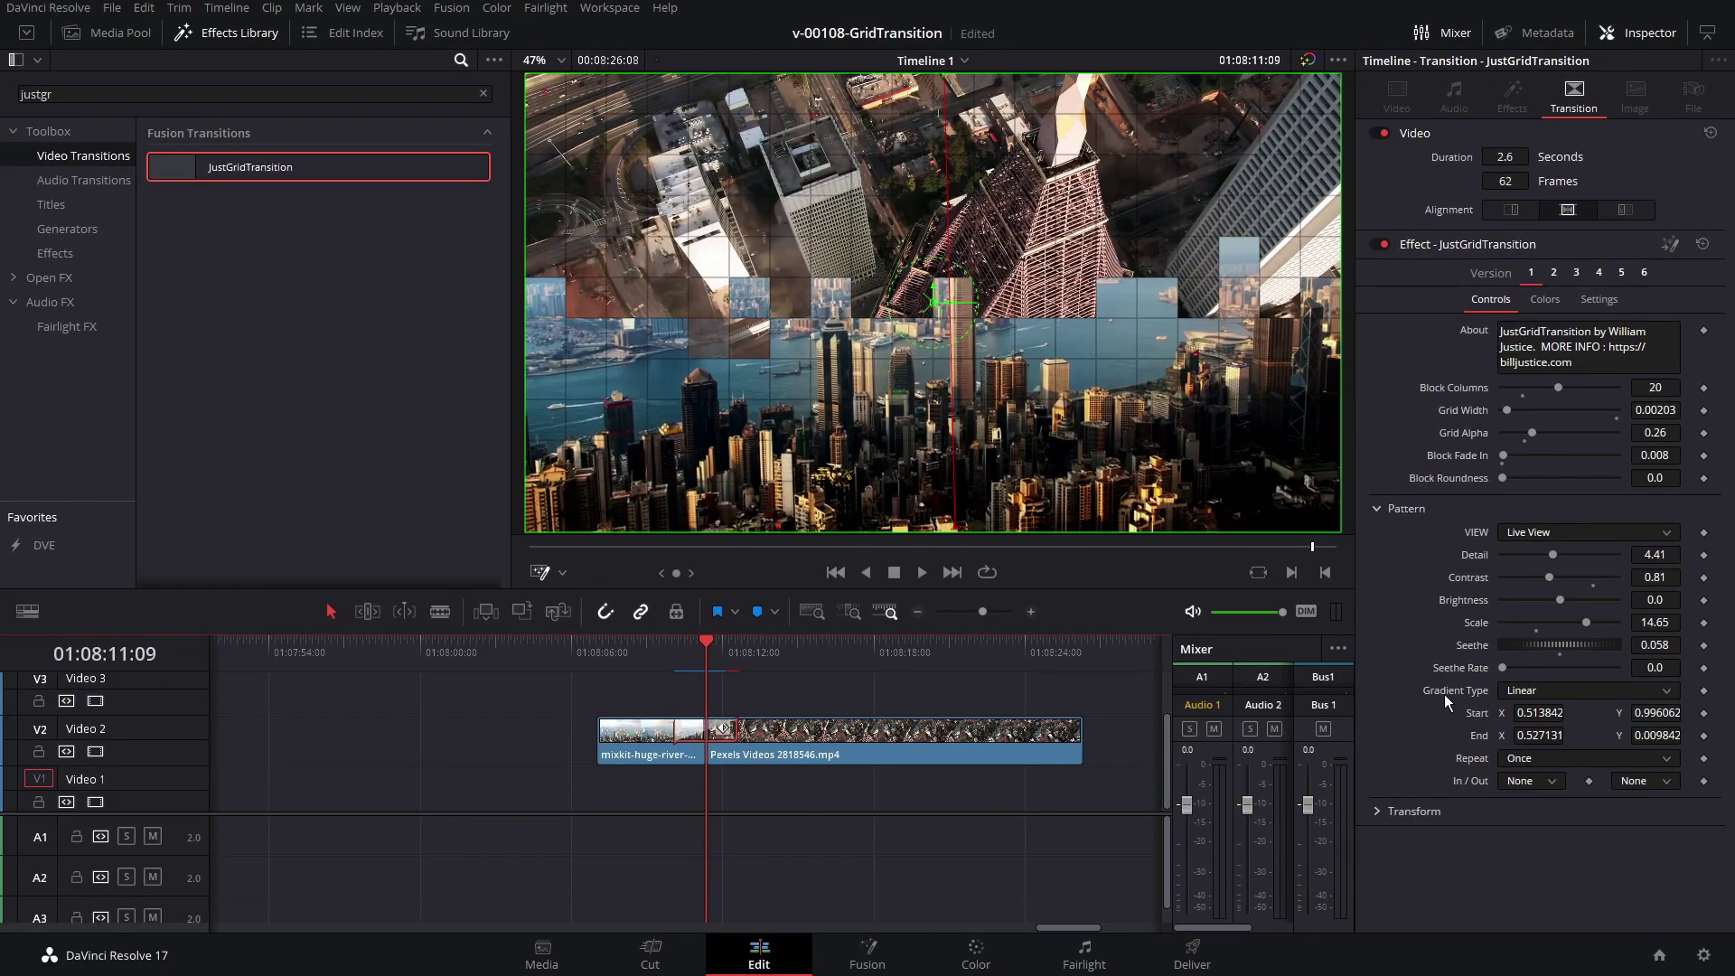
# Step: Set the pattern's Gradient Type to Uni, collapse the Pattern controls and try out the Transform controls
pyautogui.click(1553, 692)
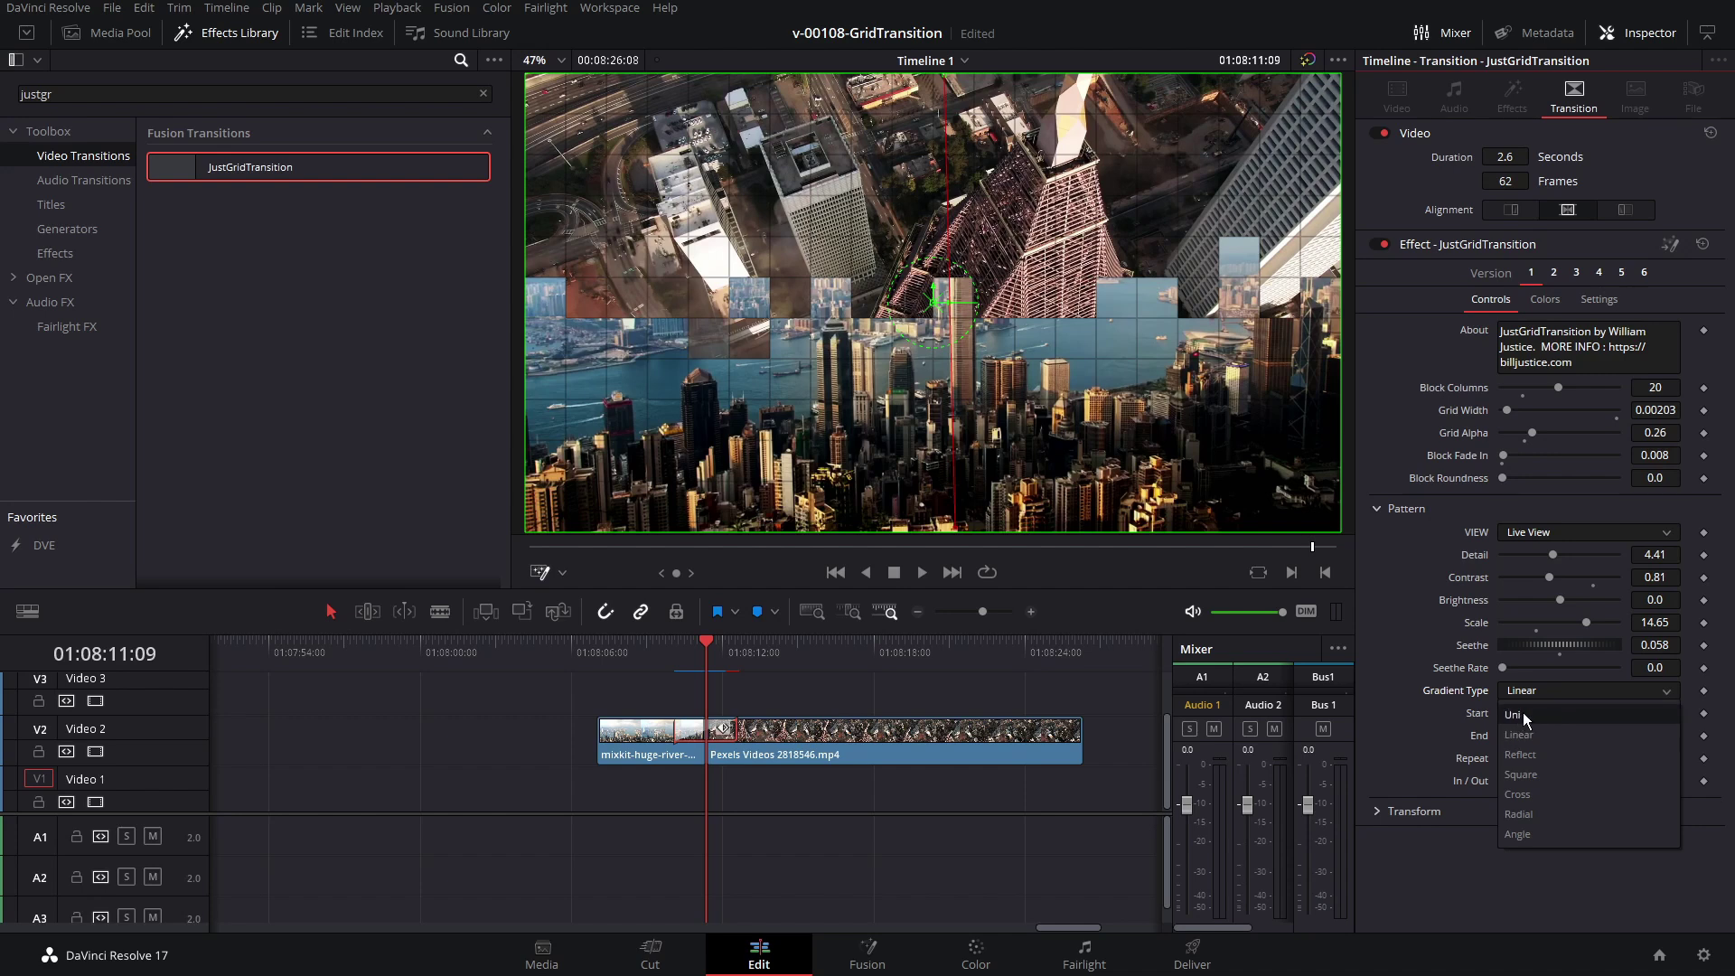
pyautogui.click(1524, 714)
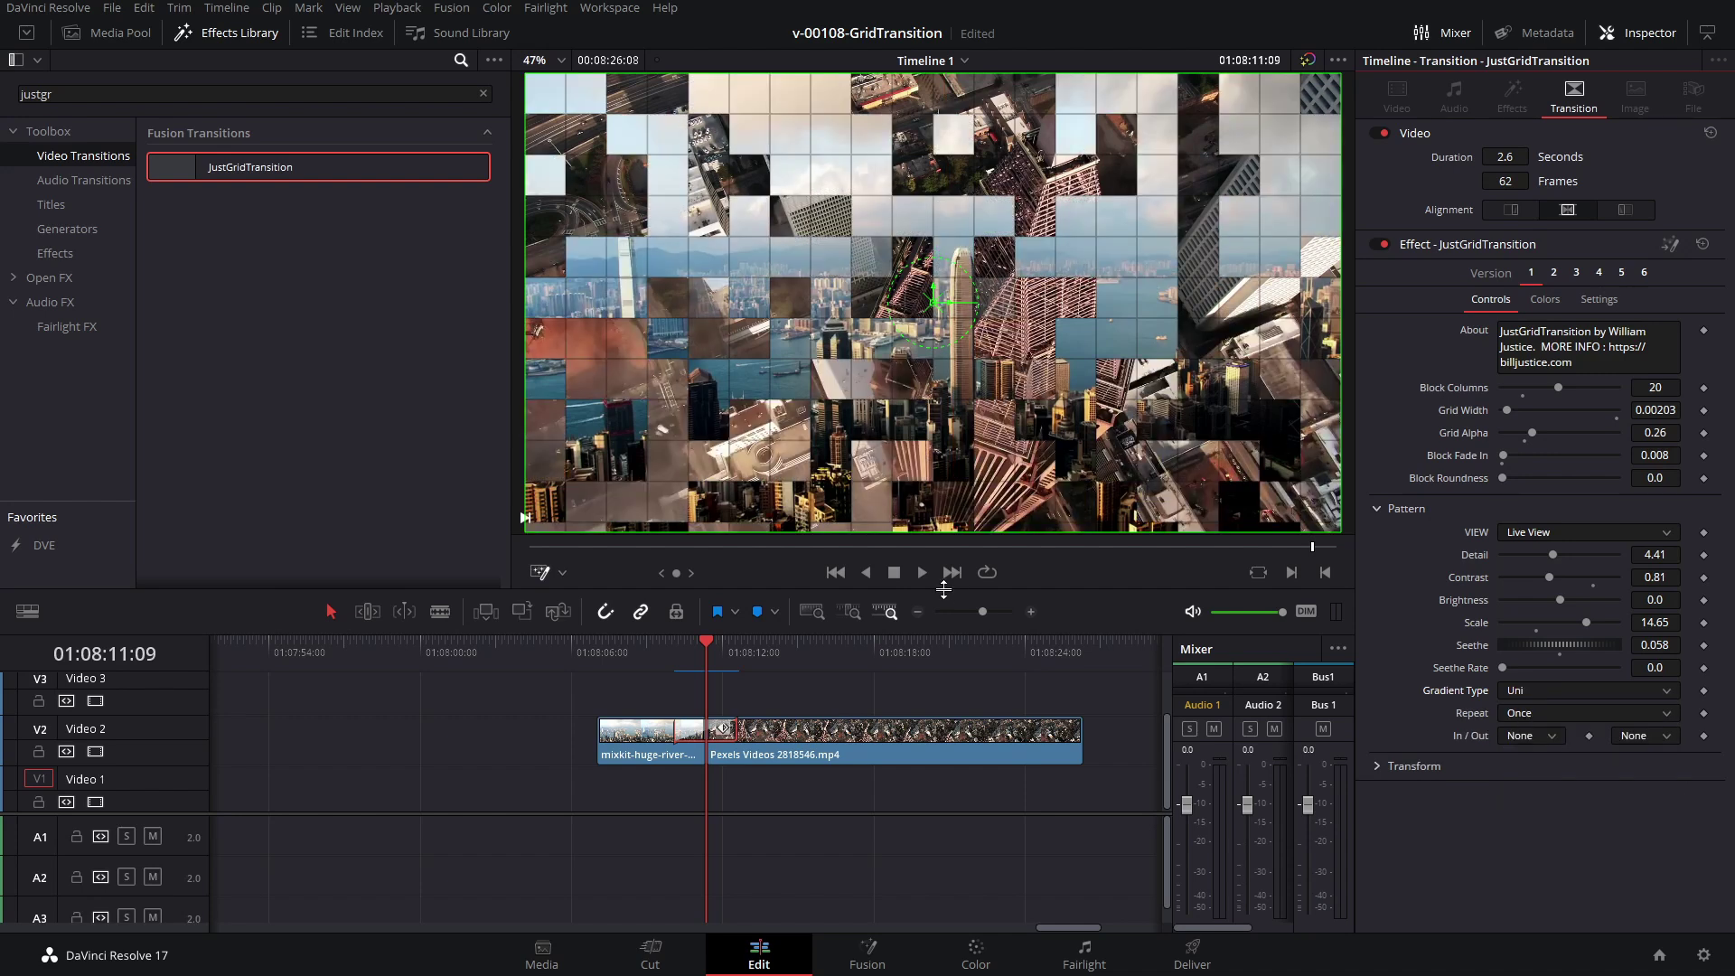
pyautogui.click(1392, 508)
pyautogui.click(1388, 538)
pyautogui.moveTo(1529, 560); pyautogui.dragTo(1564, 649)
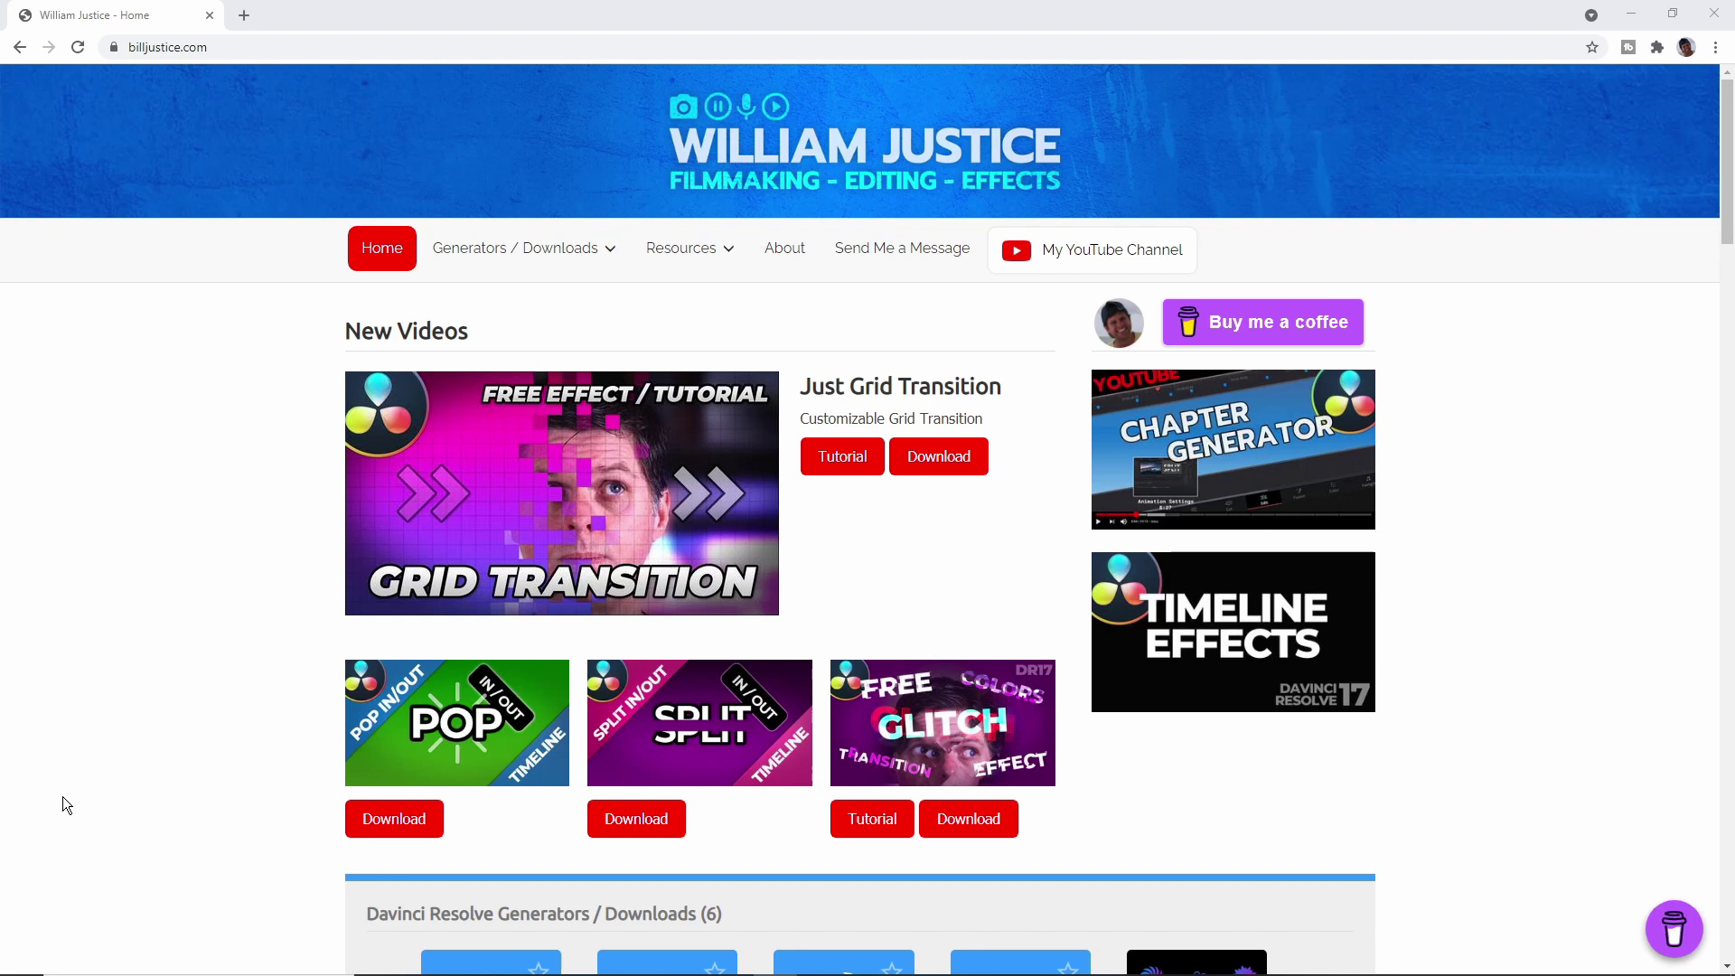
# Step: Switch to the browser, open the Just Grid Transition download page from billjustice.com and start its checkout
pyautogui.click(951, 544)
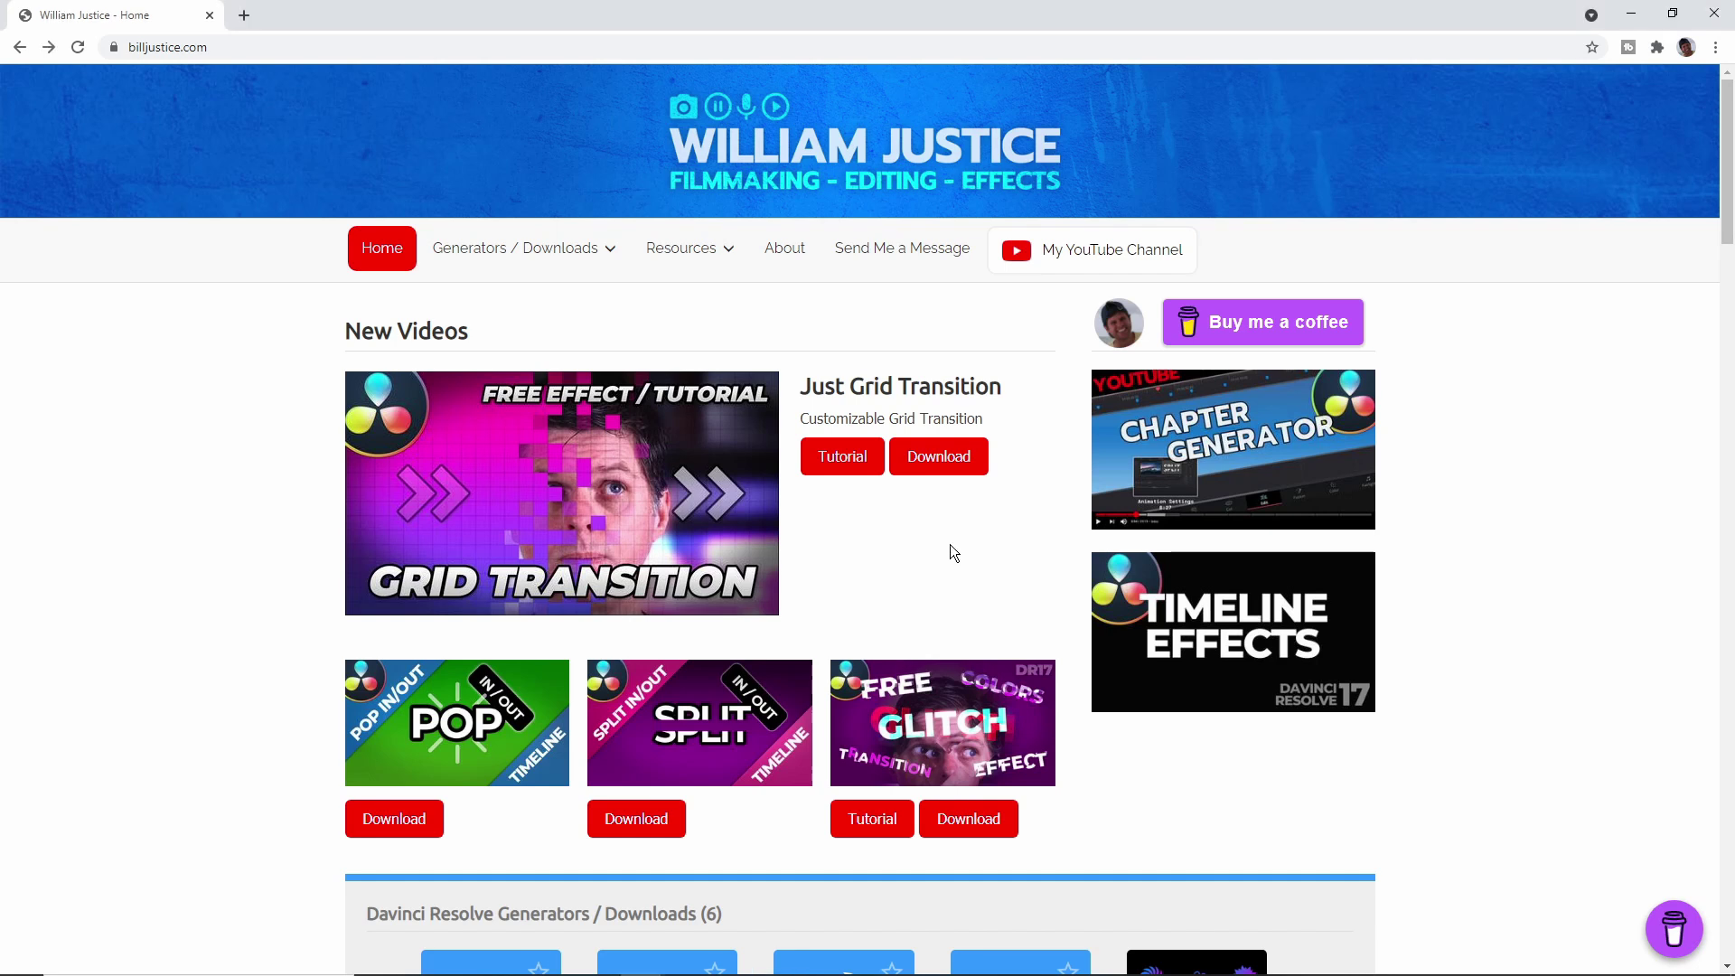
pyautogui.click(942, 461)
pyautogui.click(902, 656)
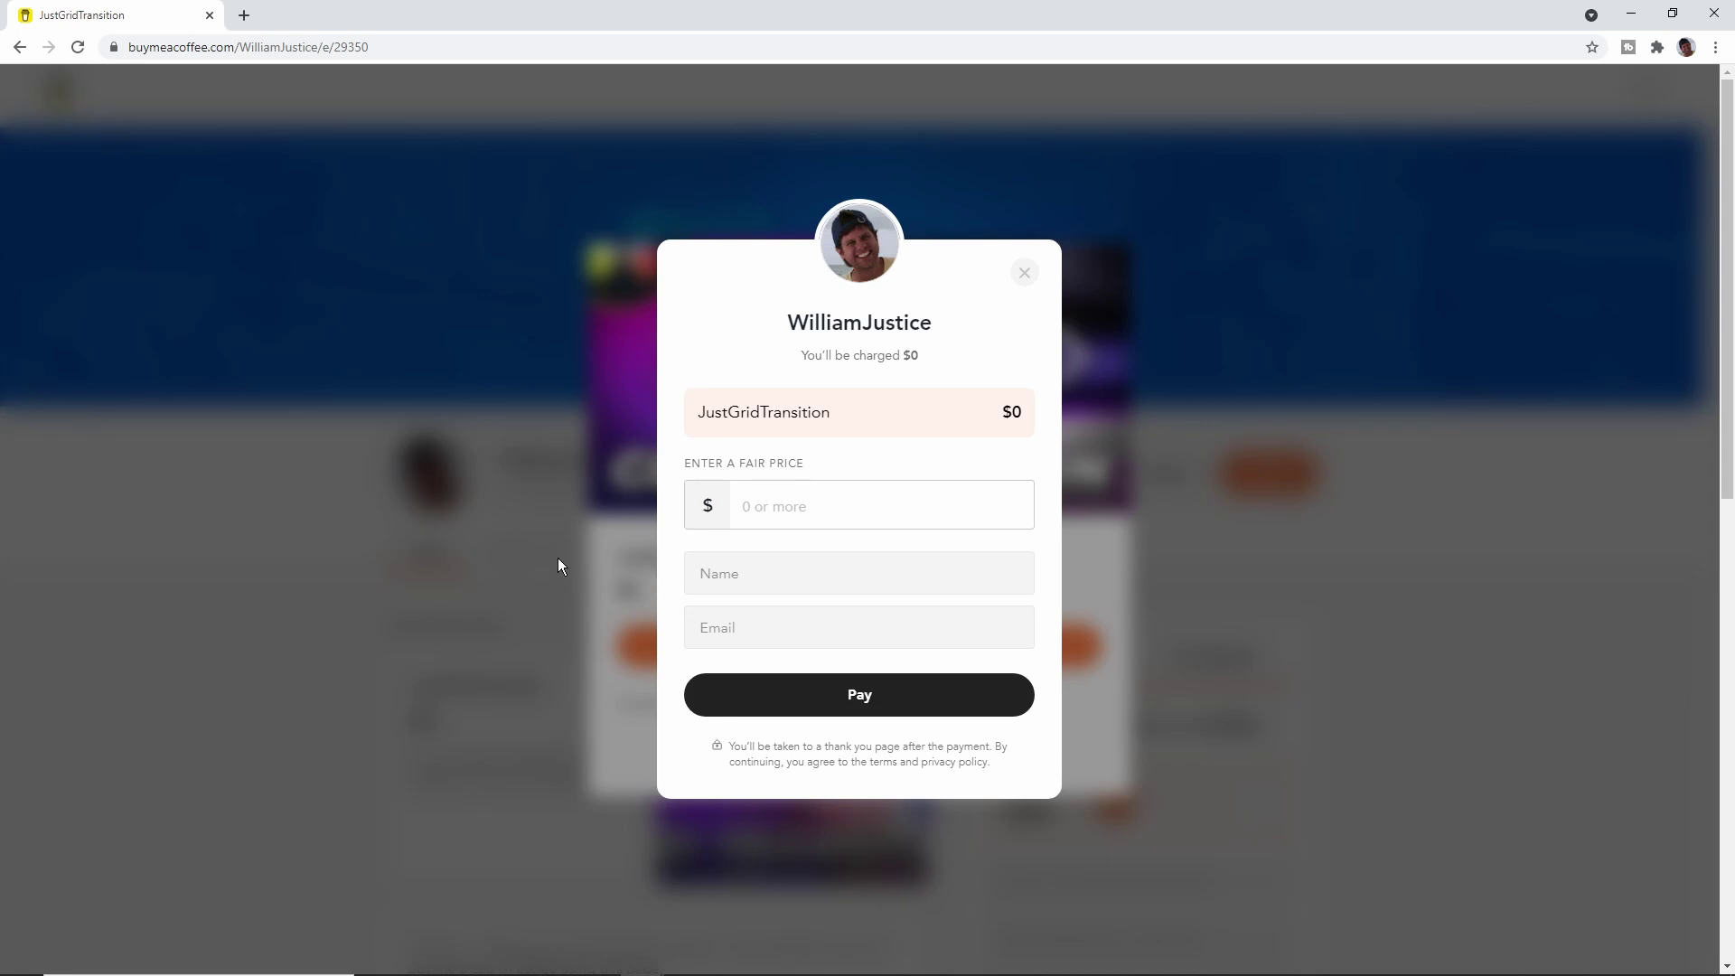
# Step: Enter a price of 0 and the customer's name, submit the checkout form and download JustGridTransition
pyautogui.click(768, 505)
pyautogui.write('0')
pyautogui.press('Tab')
pyautogui.write('William')
pyautogui.click(875, 701)
pyautogui.click(1041, 505)
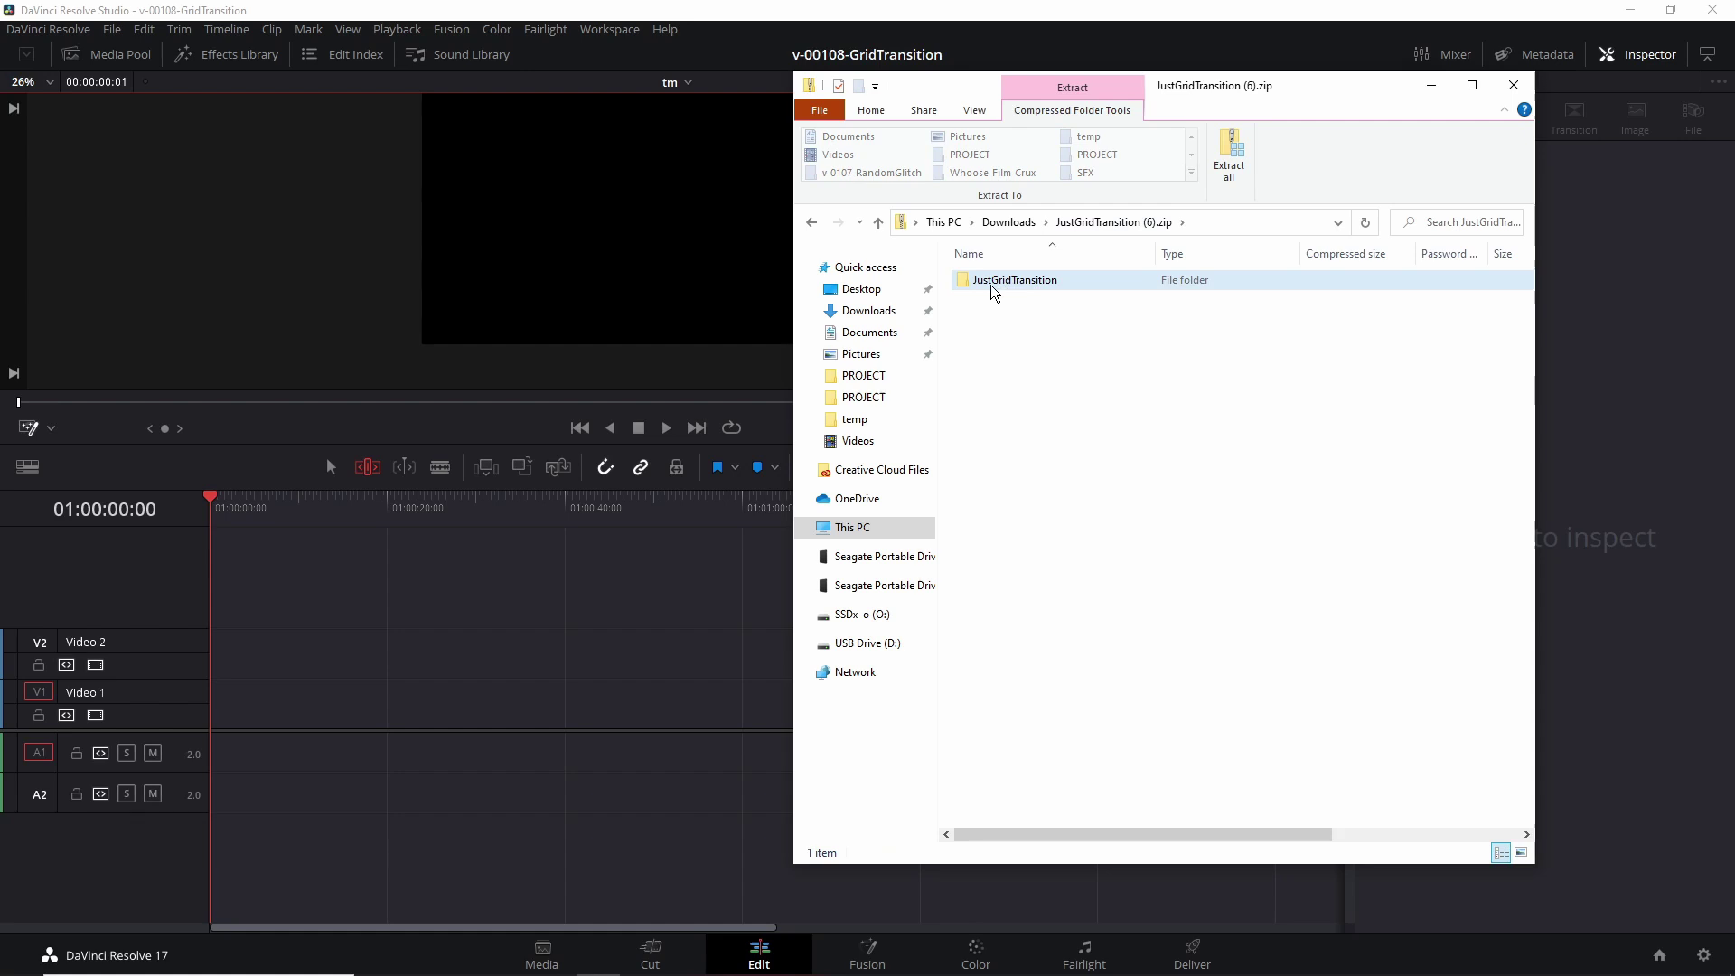
# Step: Open the JustGridTransition folder in the downloaded zip and list the Edit Templates in Resolve's Fusion effects library
pyautogui.doubleClick(1019, 286)
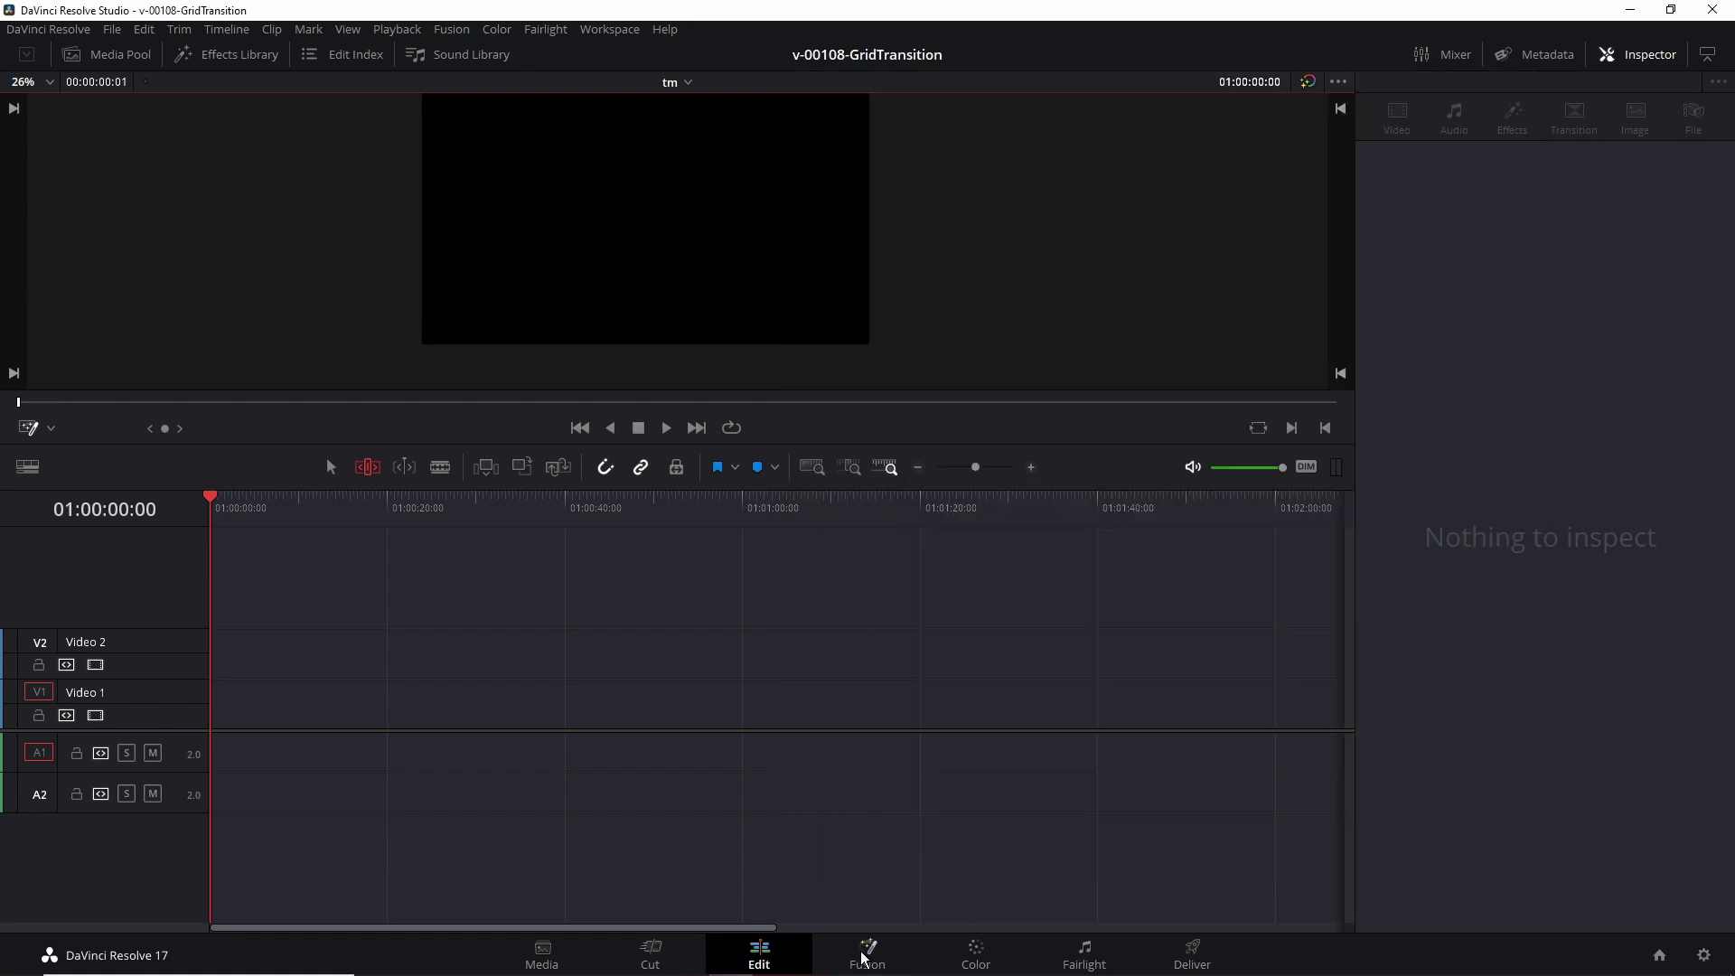
pyautogui.click(868, 955)
pyautogui.click(235, 54)
pyautogui.click(235, 56)
pyautogui.click(34, 160)
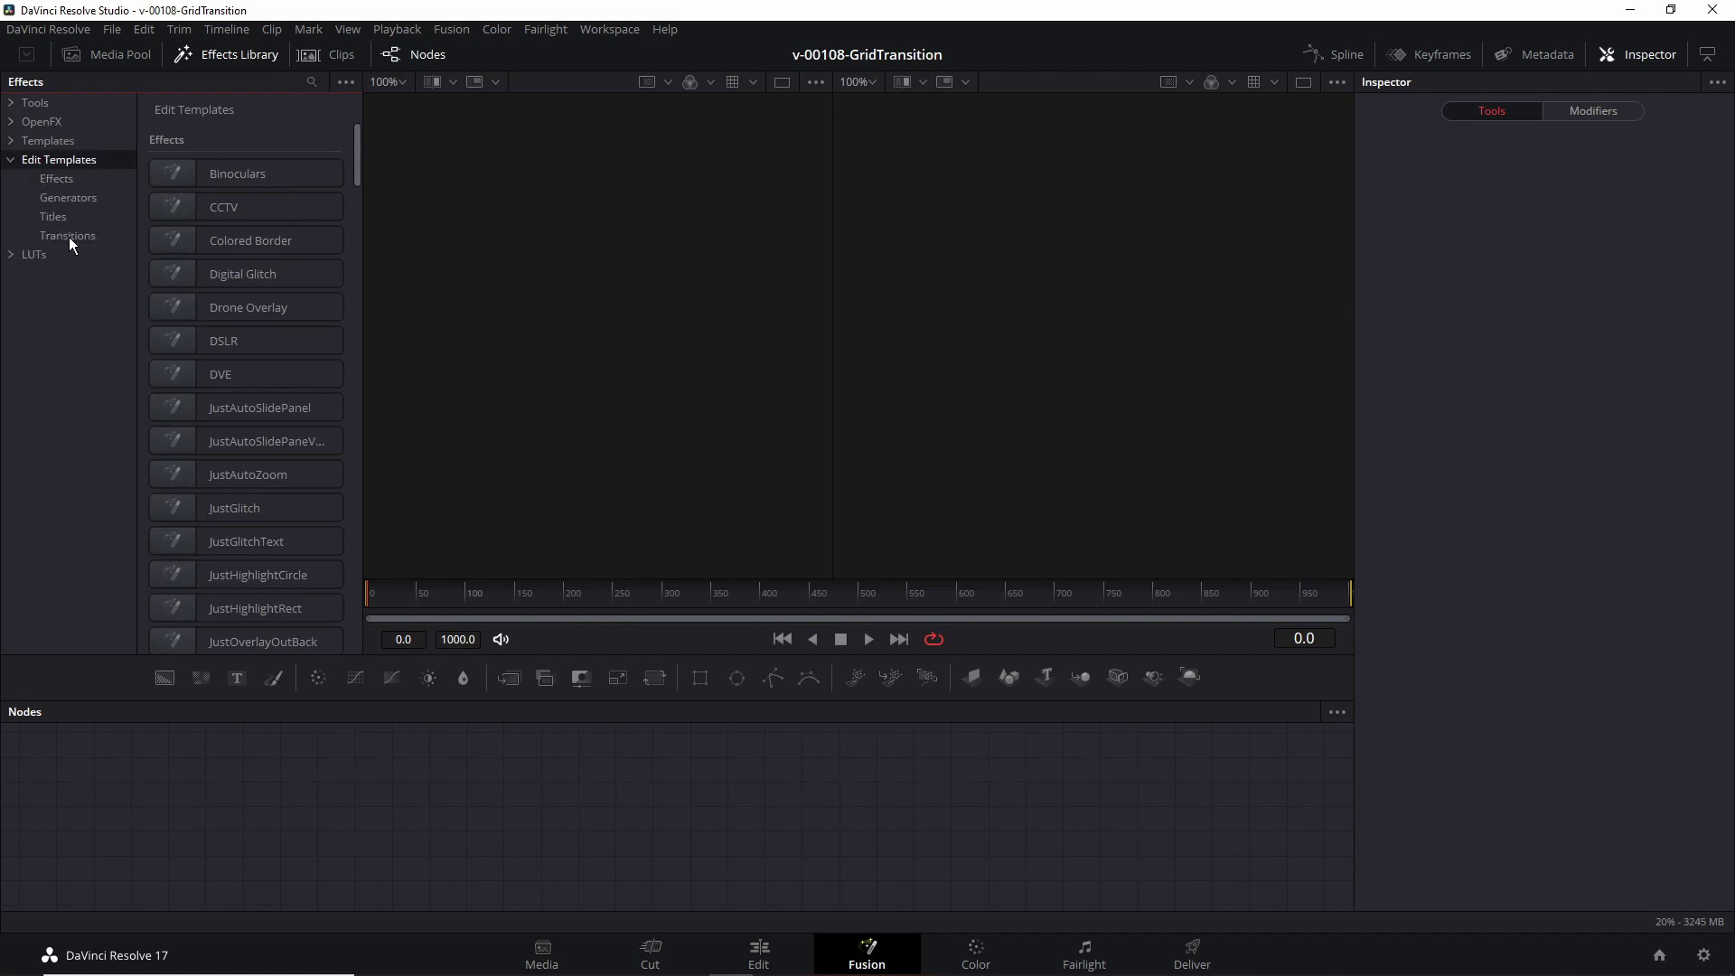
# Step: Show the Transitions templates folder in the file manager and copy JustGridTransition.setting from the zip into it
pyautogui.click(68, 237)
pyautogui.click(348, 84)
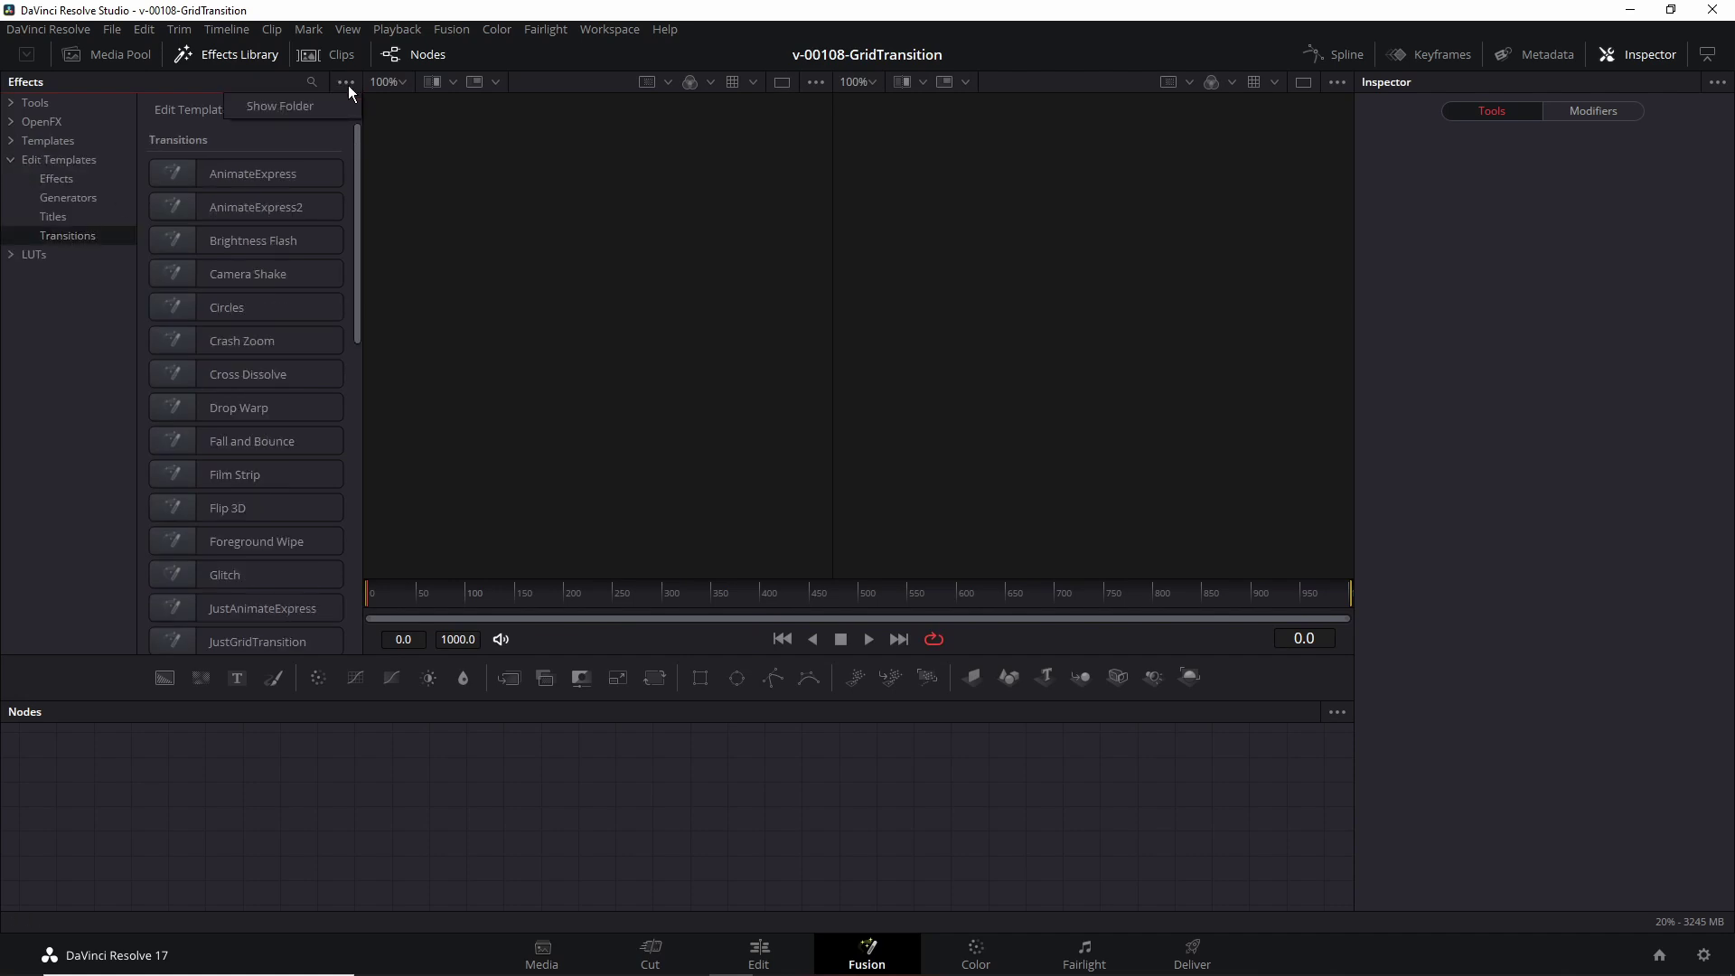
pyautogui.click(298, 106)
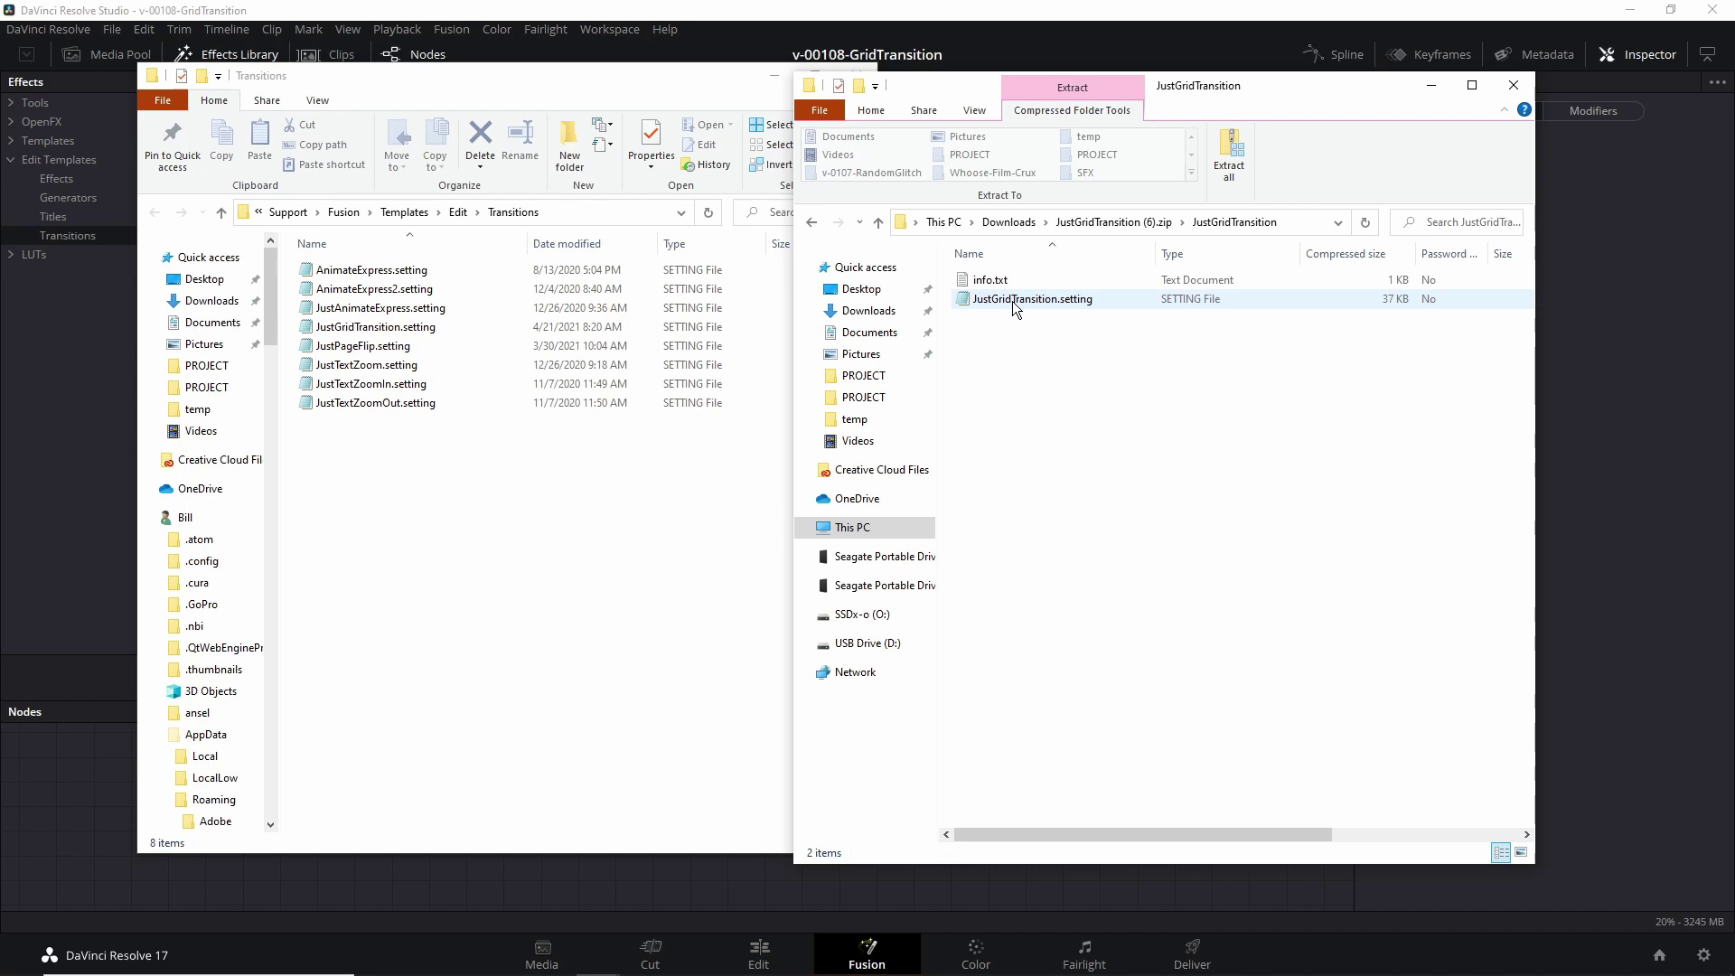
pyautogui.moveTo(1038, 301); pyautogui.dragTo(516, 474)
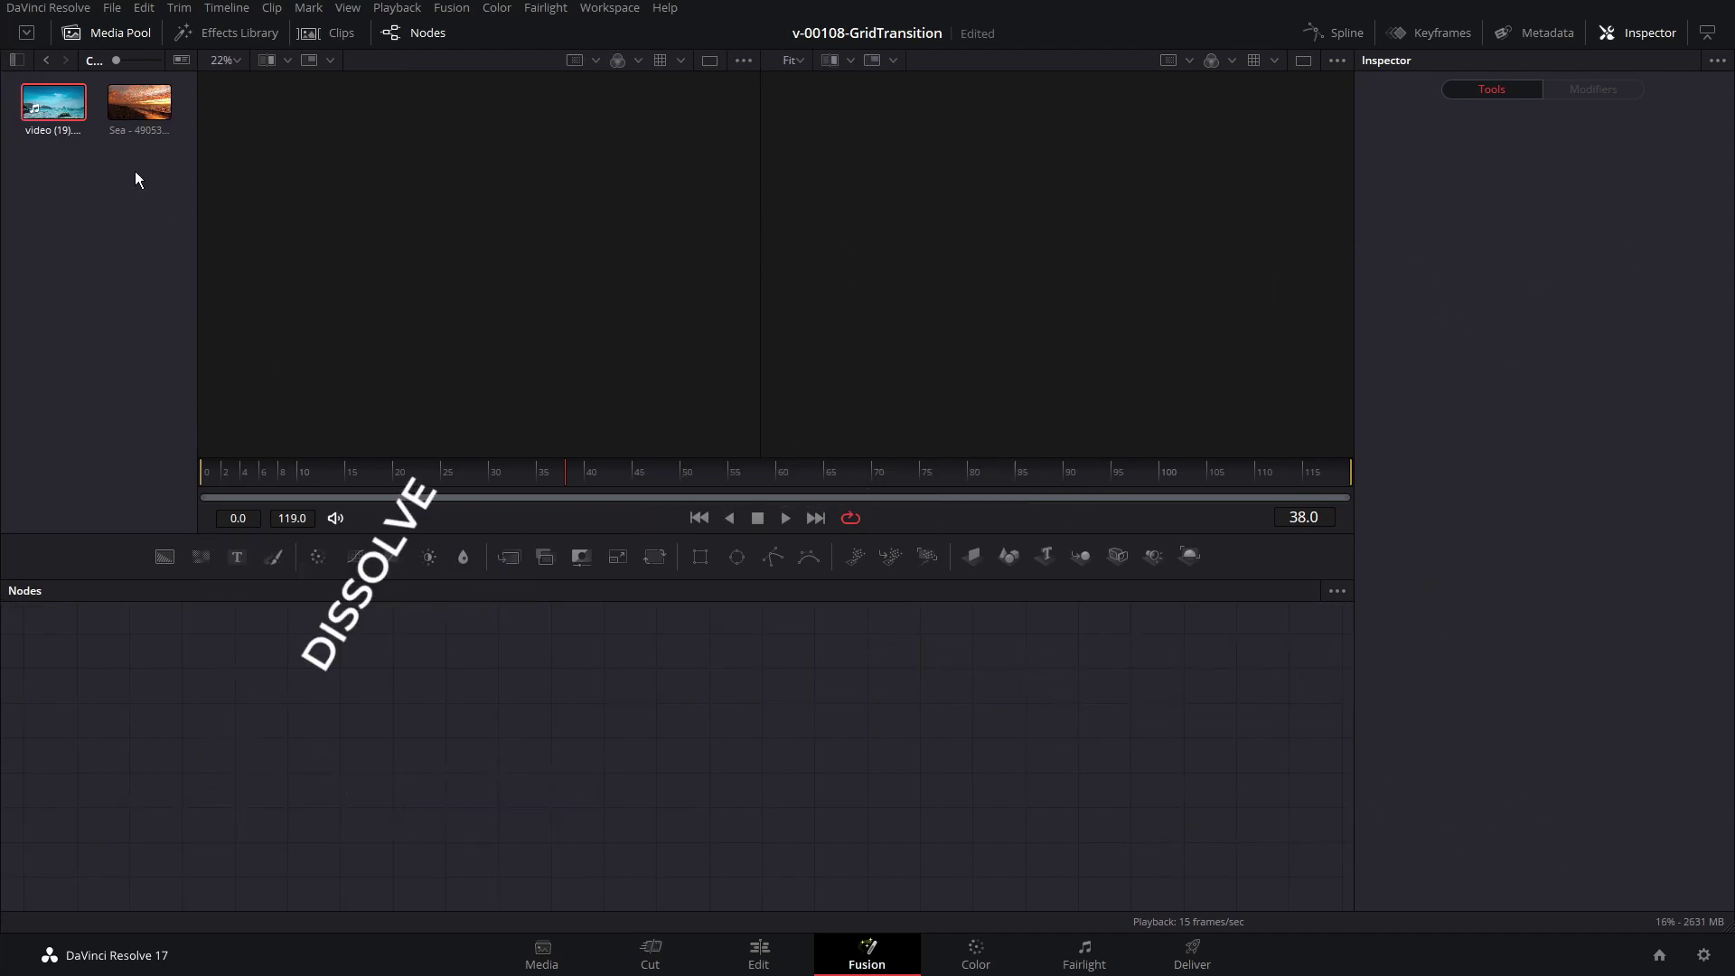
# Step: Add video (19).mp4 and Sea - 49053.mp4 to the Fusion composition as nodes, placing MediaIn1 below and left of MediaIn2
pyautogui.moveTo(54, 106); pyautogui.dragTo(358, 741)
pyautogui.moveTo(139, 102); pyautogui.dragTo(523, 687)
pyautogui.moveTo(389, 732); pyautogui.dragTo(397, 778)
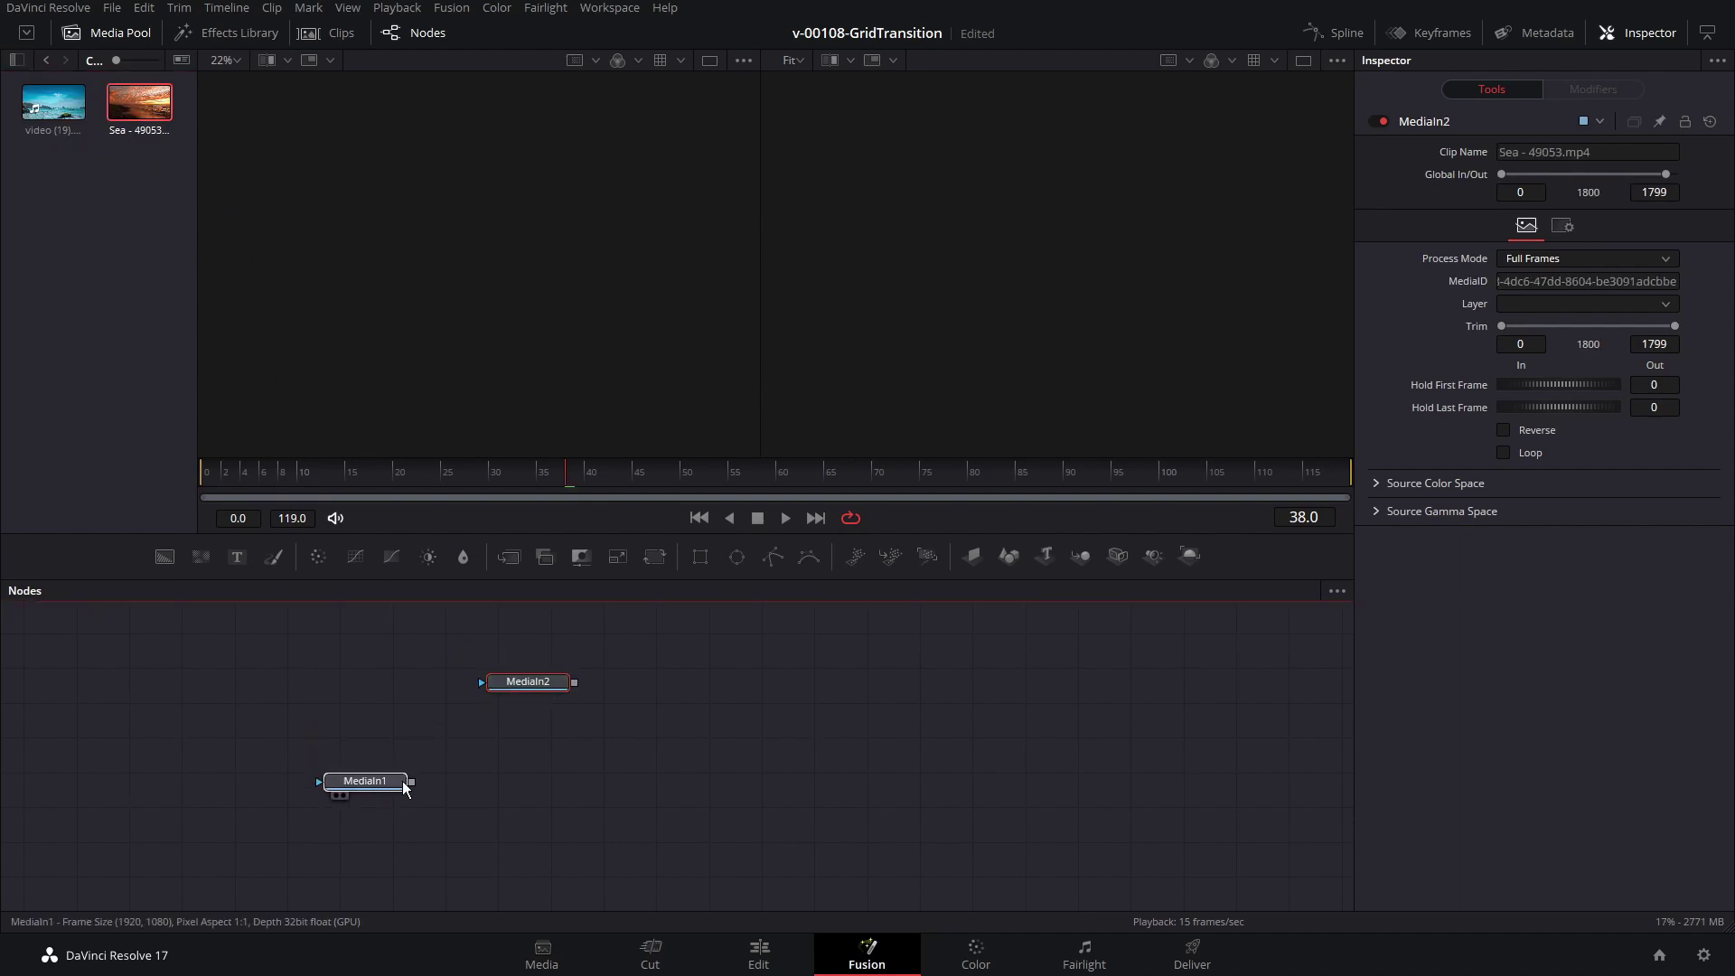
# Step: View MediaIn1 in the first viewer and MediaIn2 in the second viewer
pyautogui.press('1')
pyautogui.scroll(2, 511, 293)
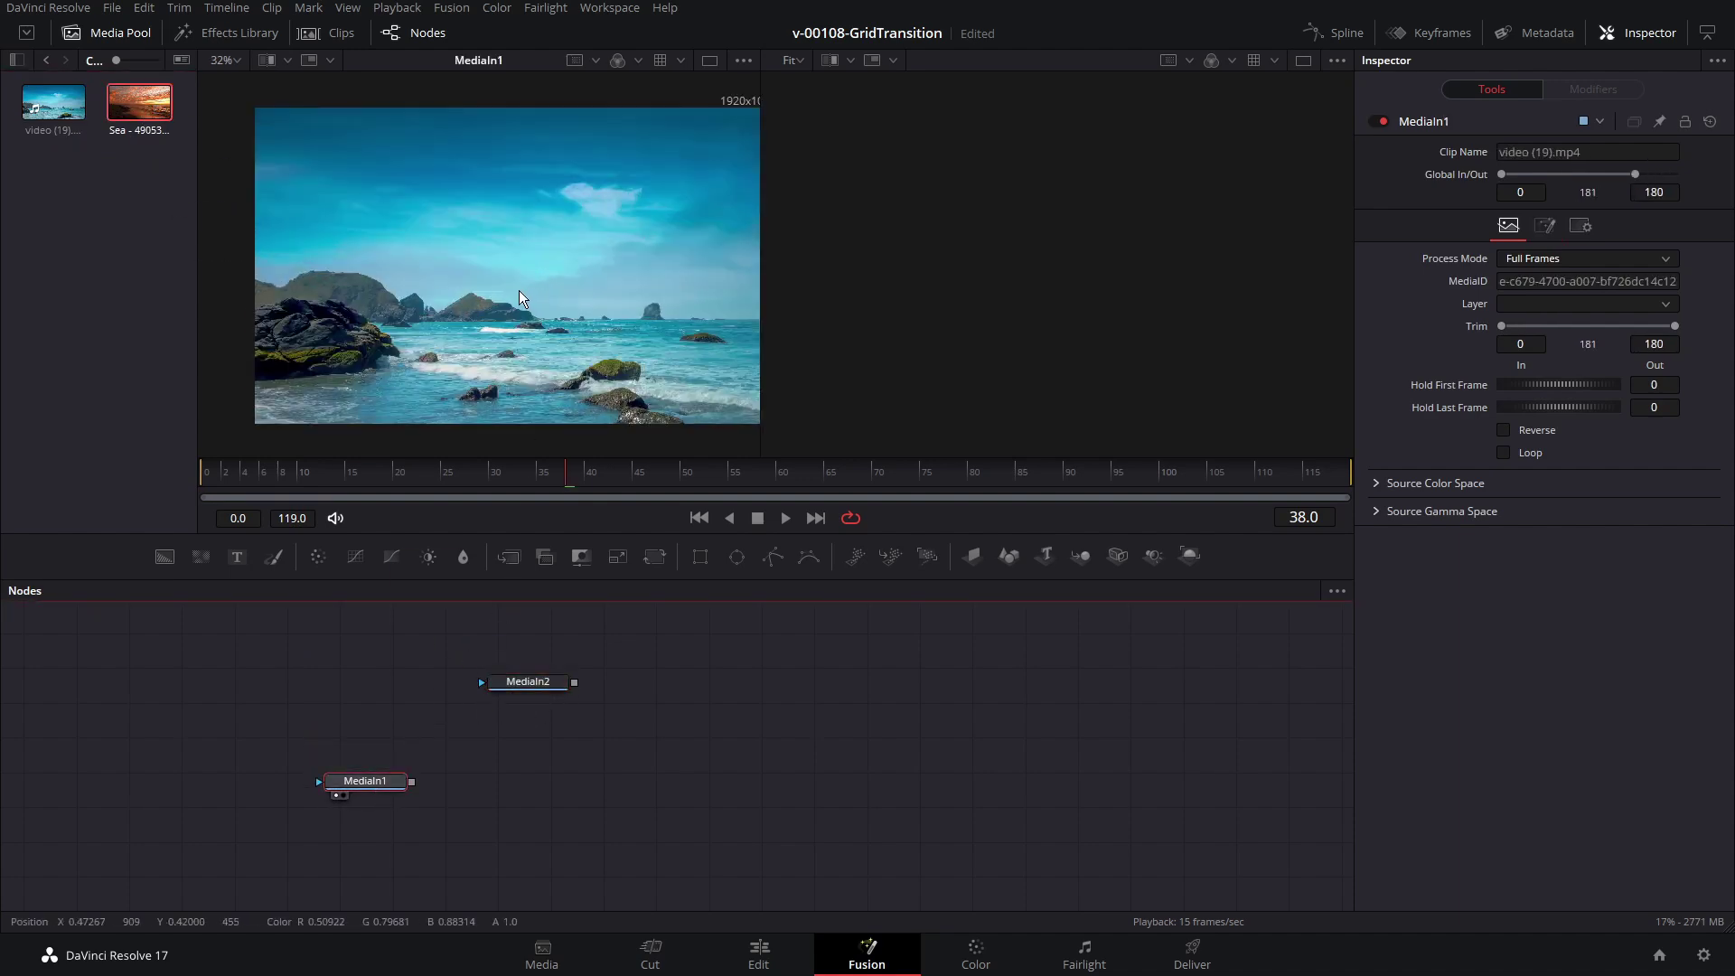
pyautogui.click(521, 693)
pyautogui.press('2')
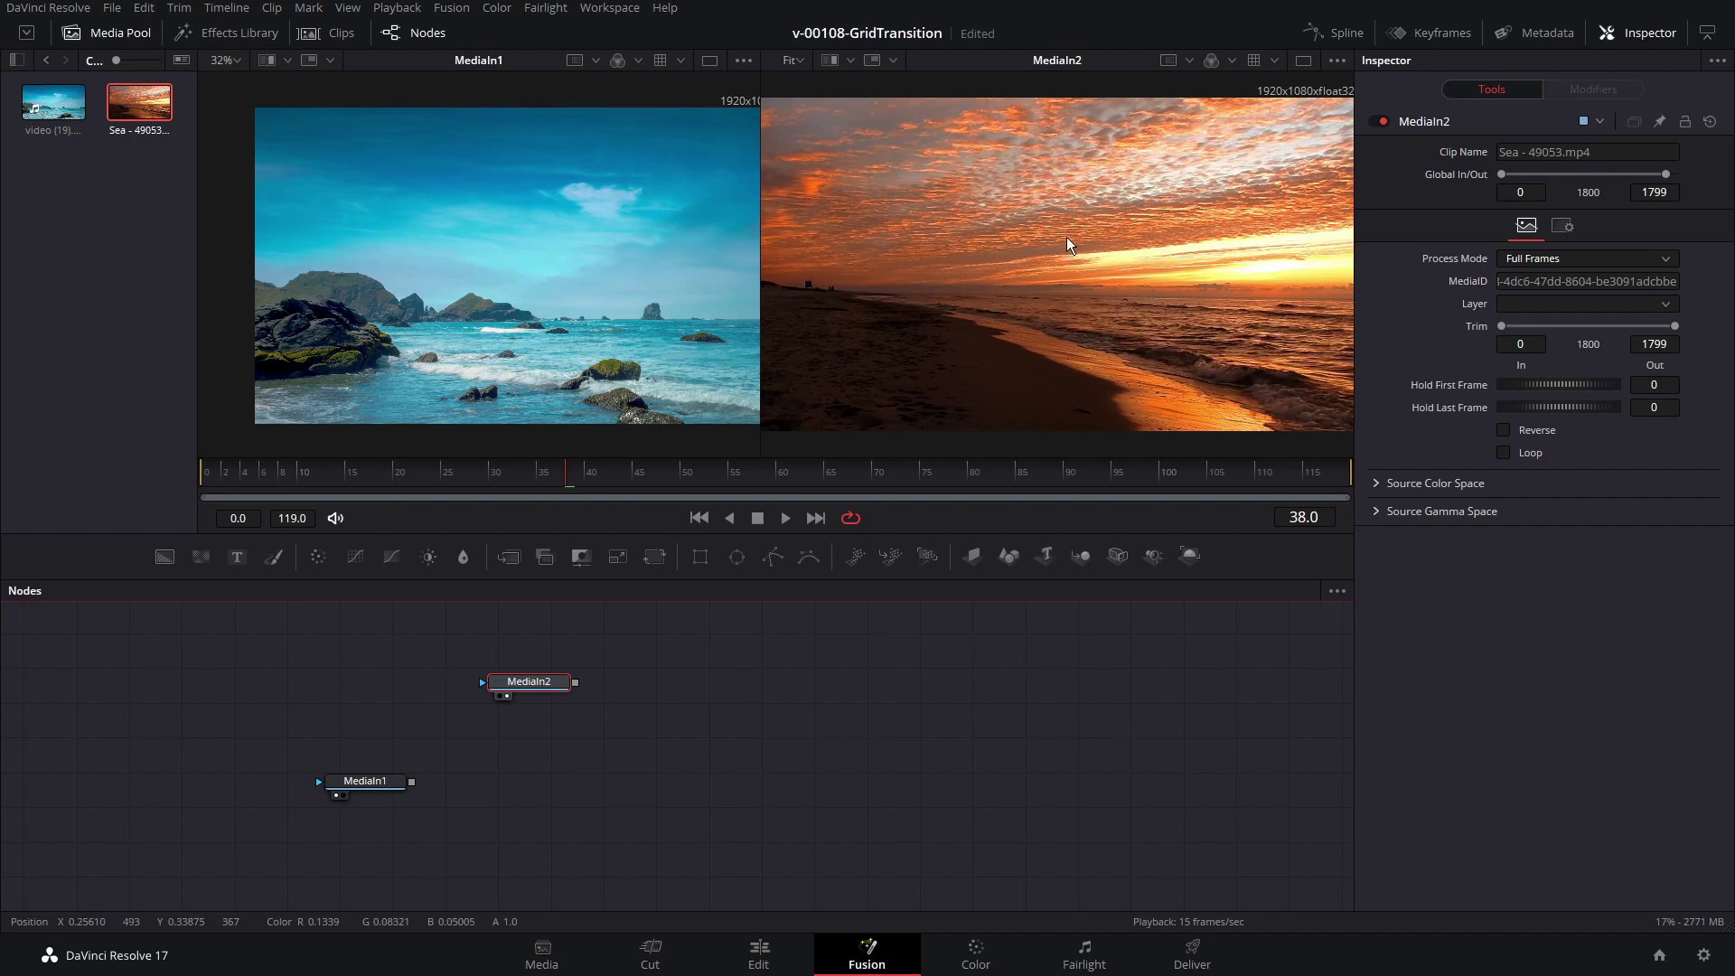
# Step: Add a Dissolve node after MediaIn1, connect MediaIn2 to its foreground input and place MediaIn2 above it
pyautogui.click(377, 789)
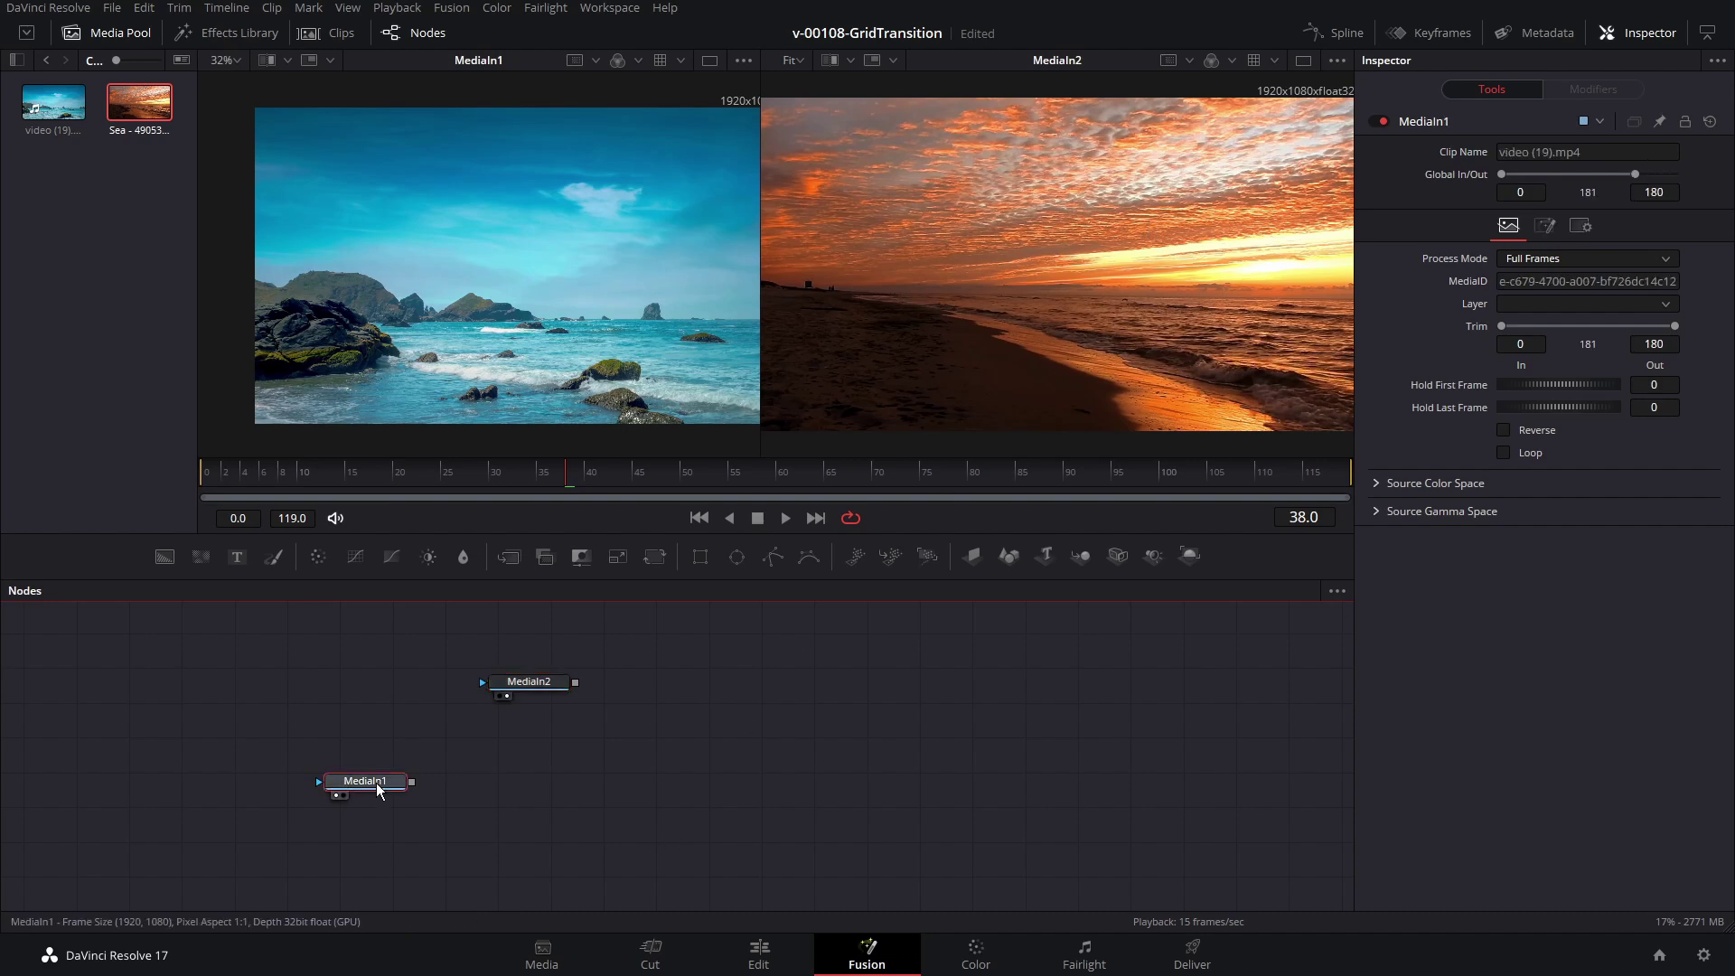
pyautogui.hotkey('shift', 'space')
pyautogui.write('diss')
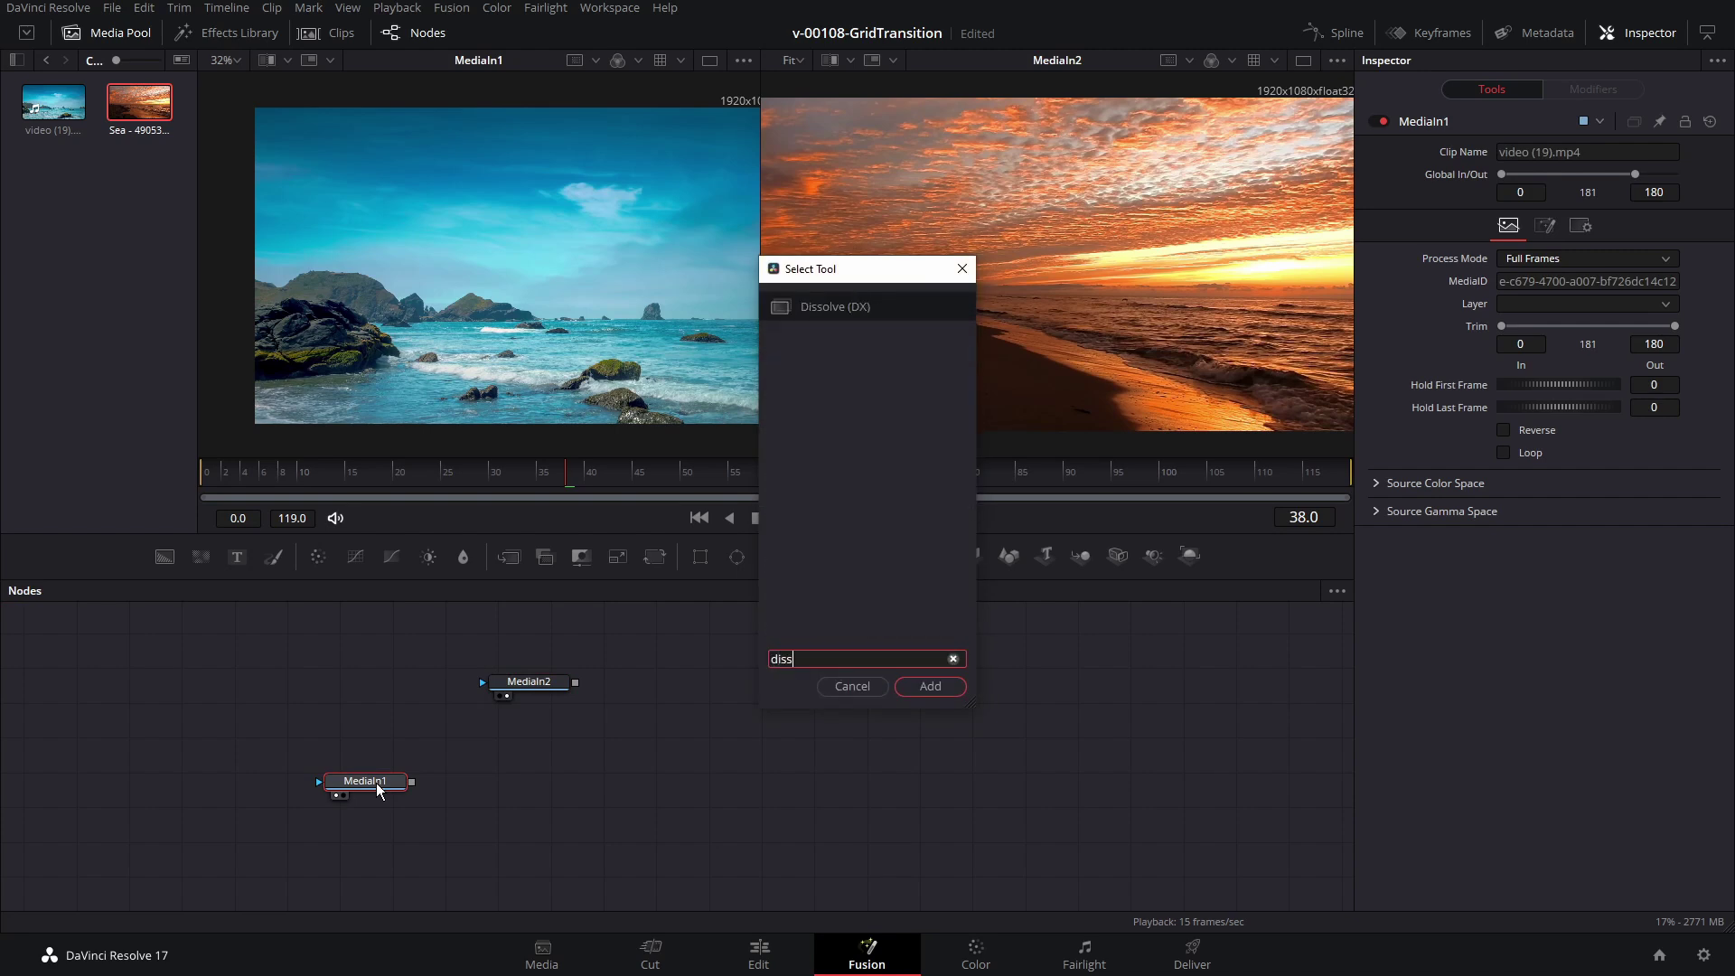
pyautogui.press('Return')
pyautogui.moveTo(575, 685); pyautogui.dragTo(491, 774)
pyautogui.moveTo(529, 683); pyautogui.dragTo(533, 676)
# Step: View the Dissolve node in a single viewer and lower its Background/Foreground mix to blend the two clips
pyautogui.click(526, 786)
pyautogui.press('2')
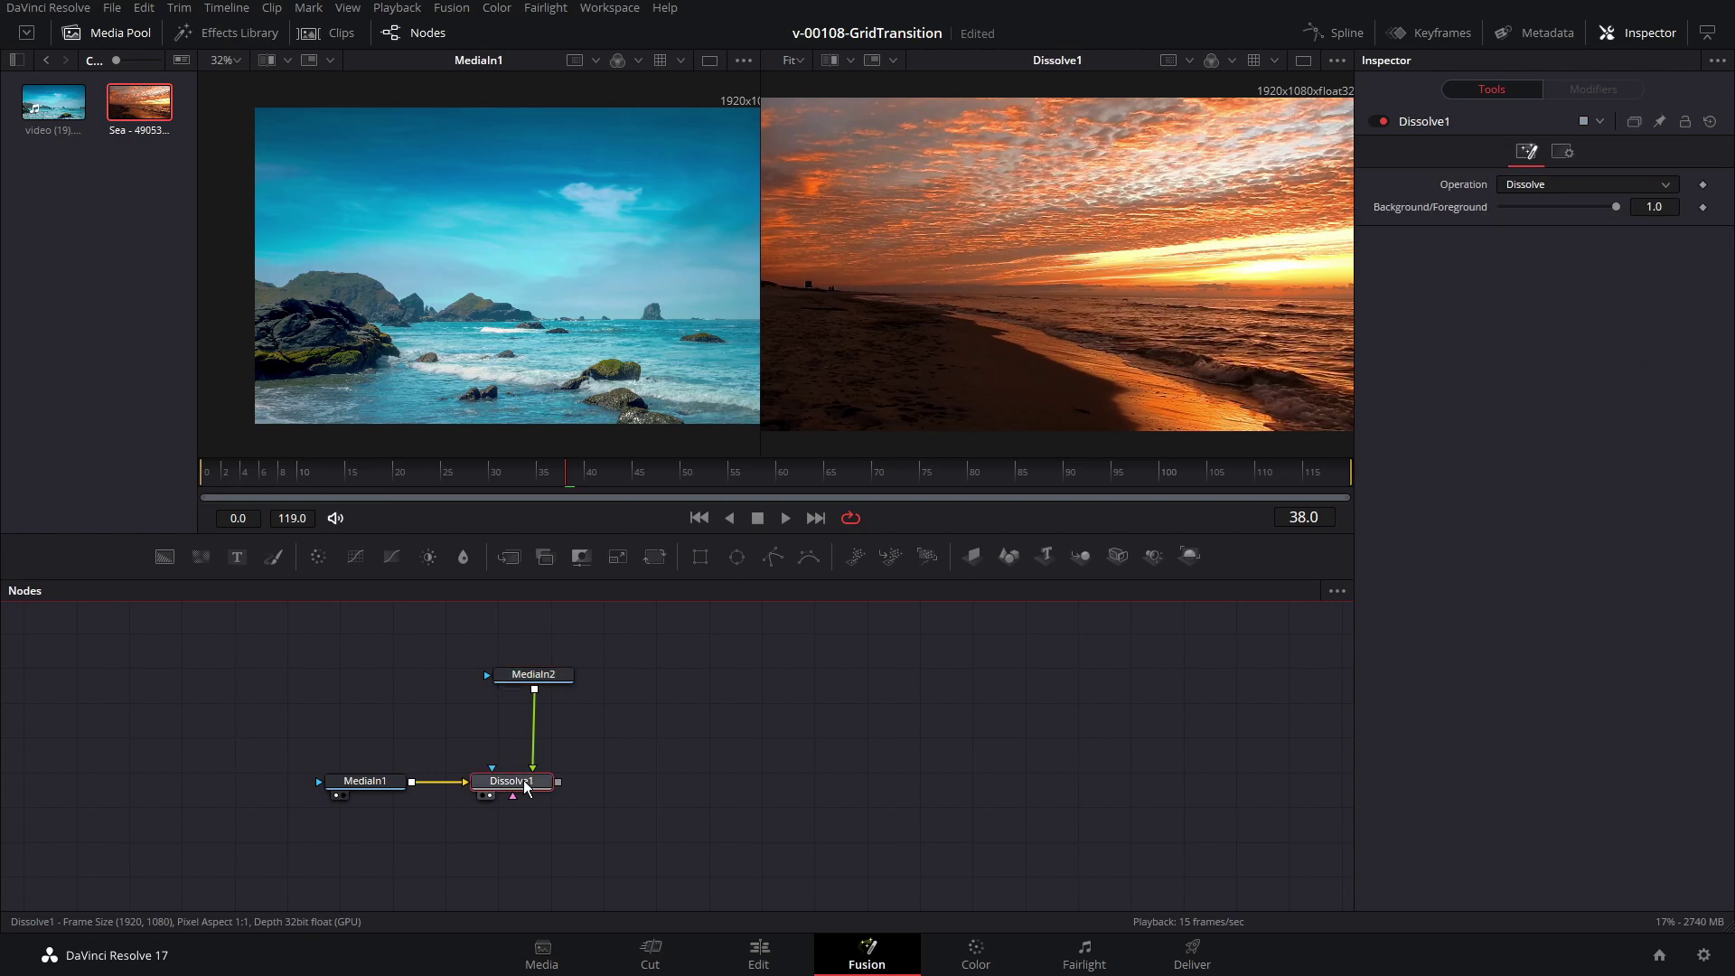
pyautogui.hotkey('ctrl', 'shift', '1')
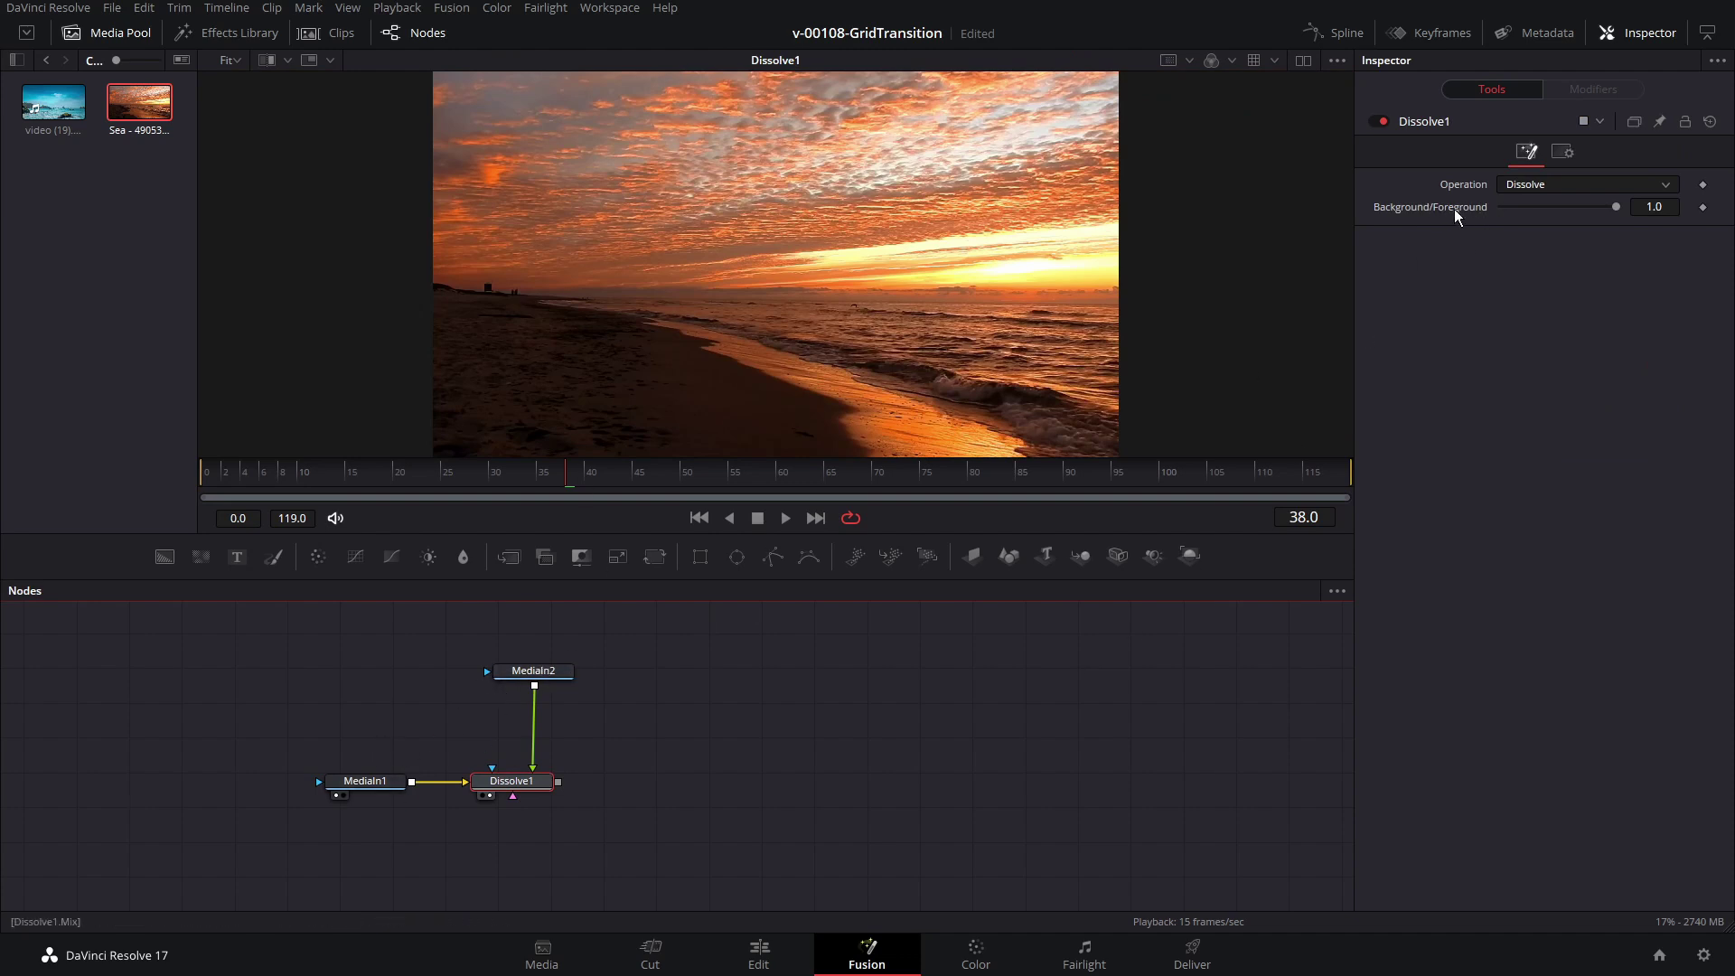
pyautogui.moveTo(1616, 210); pyautogui.dragTo(1515, 217)
# Step: Try the Random Dissolve operation at different Background/Foreground mixes and set the Dissolve node's Operation to Gradient Wipe
pyautogui.click(1549, 187)
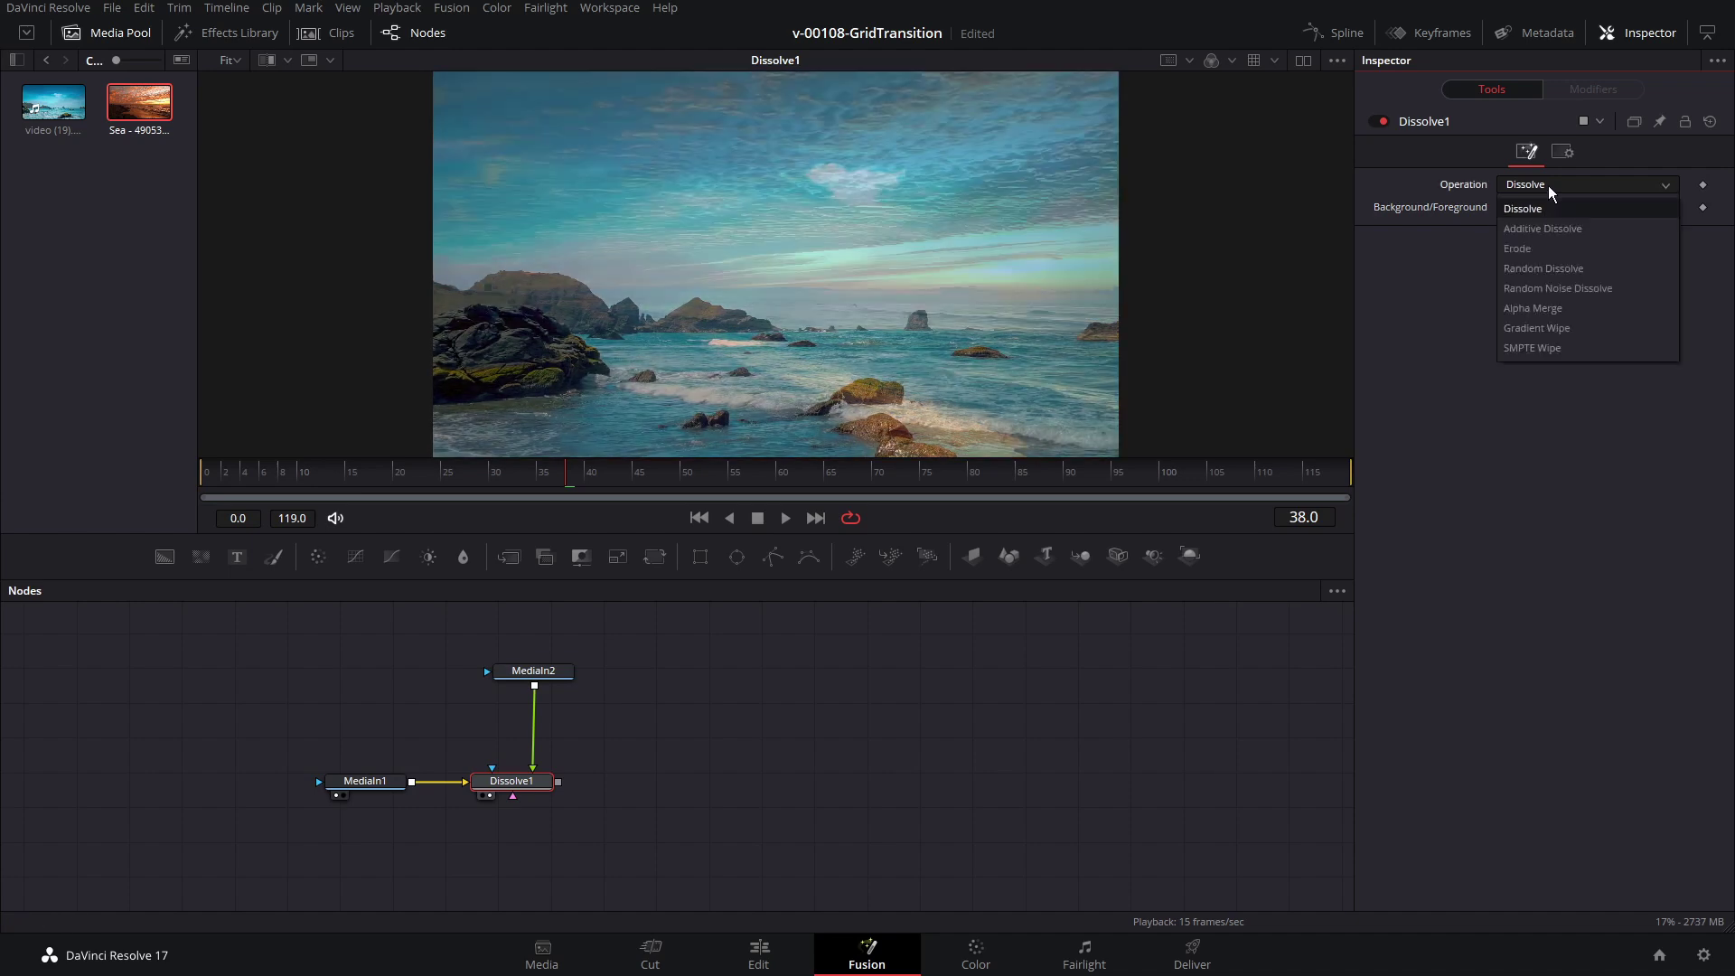
pyautogui.click(1562, 267)
pyautogui.moveTo(1542, 209)
pyautogui.mouseDown()
pyautogui.moveTo(1589, 217)
pyautogui.moveTo(1522, 209)
pyautogui.moveTo(1559, 204)
pyautogui.mouseUp()
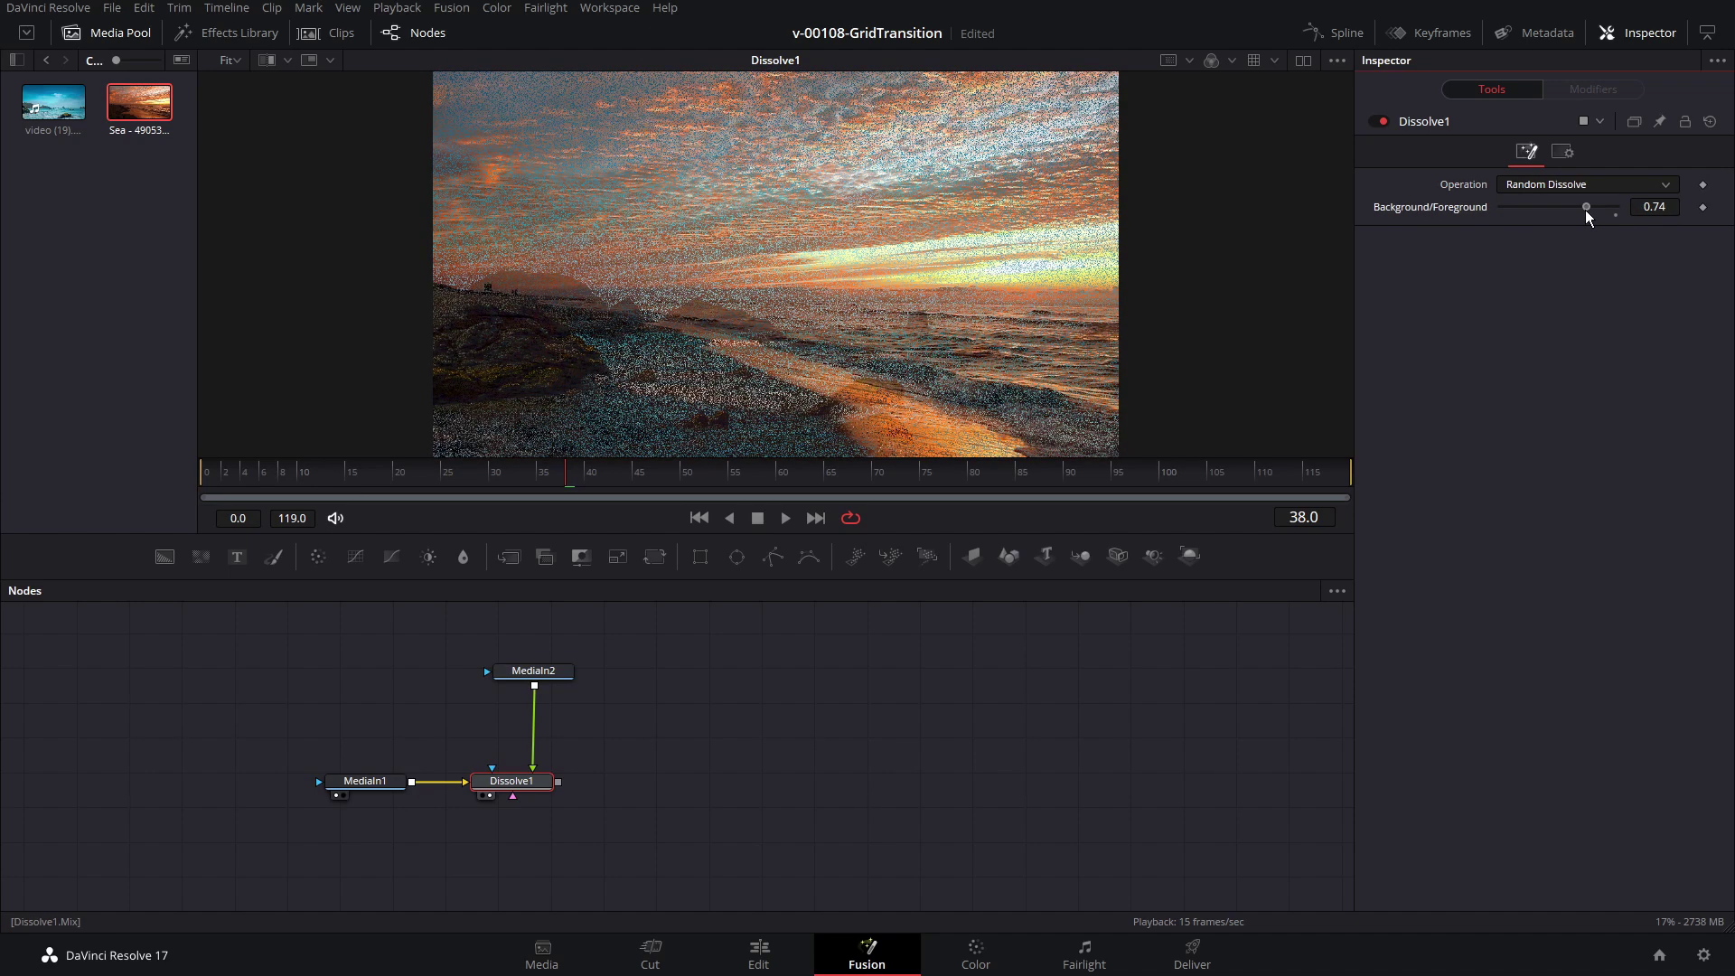
pyautogui.click(1563, 184)
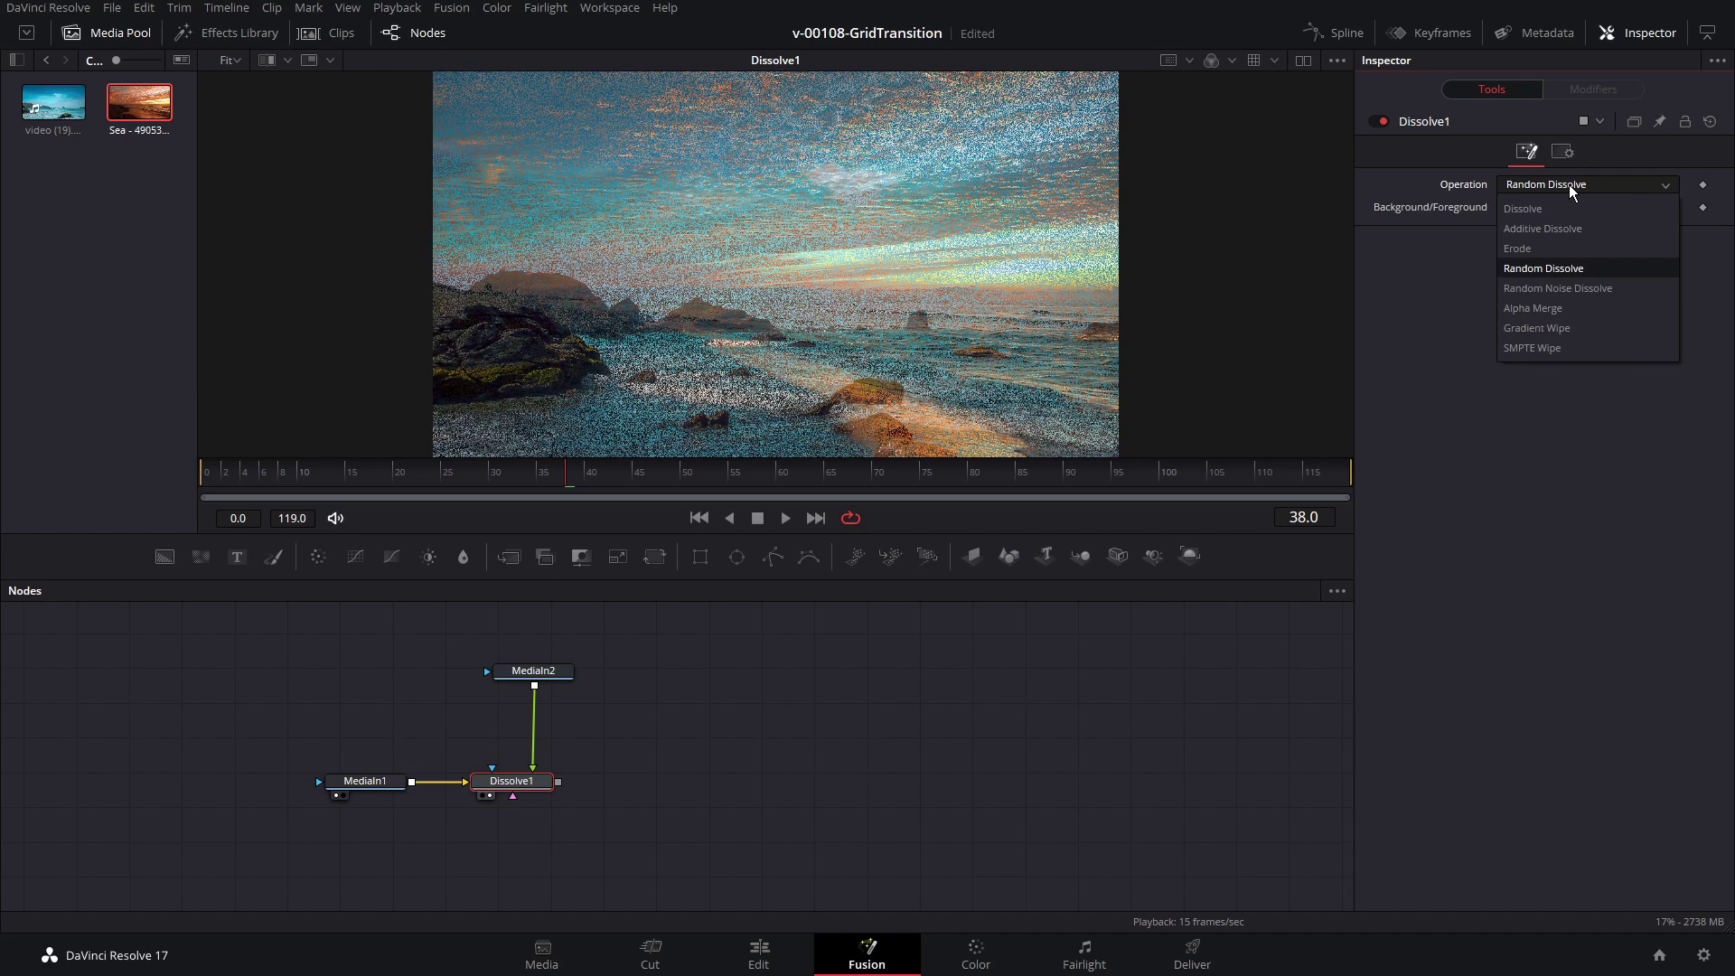
pyautogui.click(1536, 328)
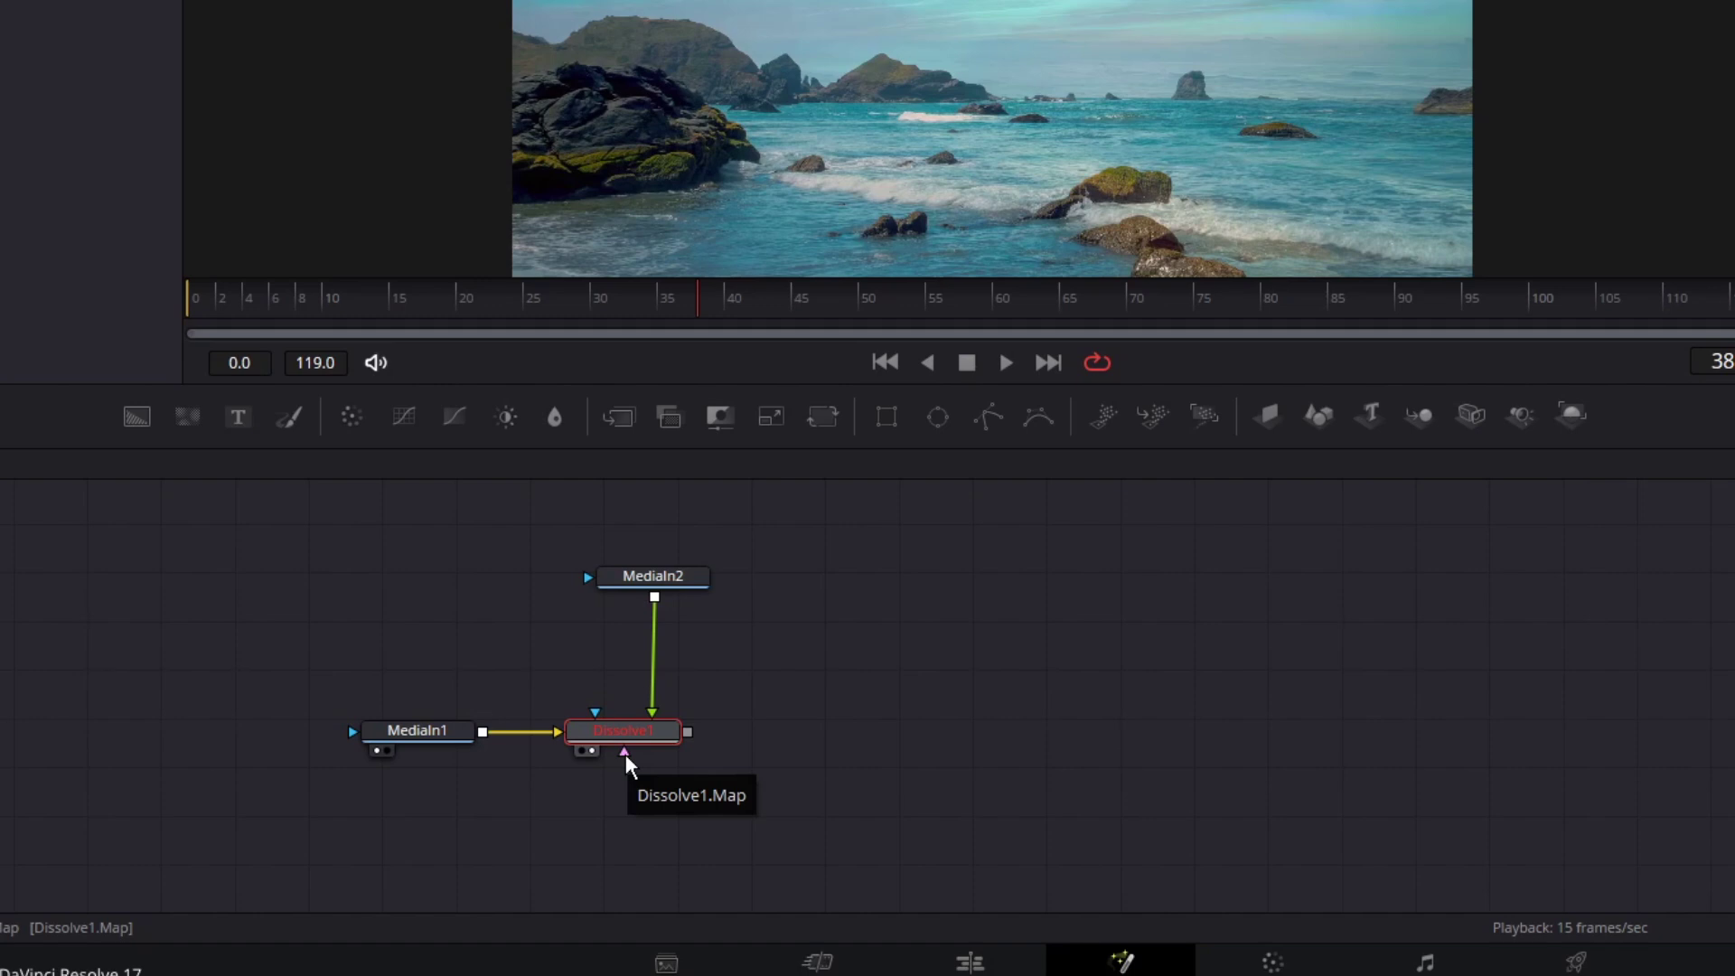
# Step: Add a Background node below the Dissolve node, connect it to the Dissolve node's Map input and align the nodes
pyautogui.moveTo(291, 620)
pyautogui.mouseDown()
pyautogui.moveTo(683, 764)
pyautogui.moveTo(672, 689)
pyautogui.mouseUp()
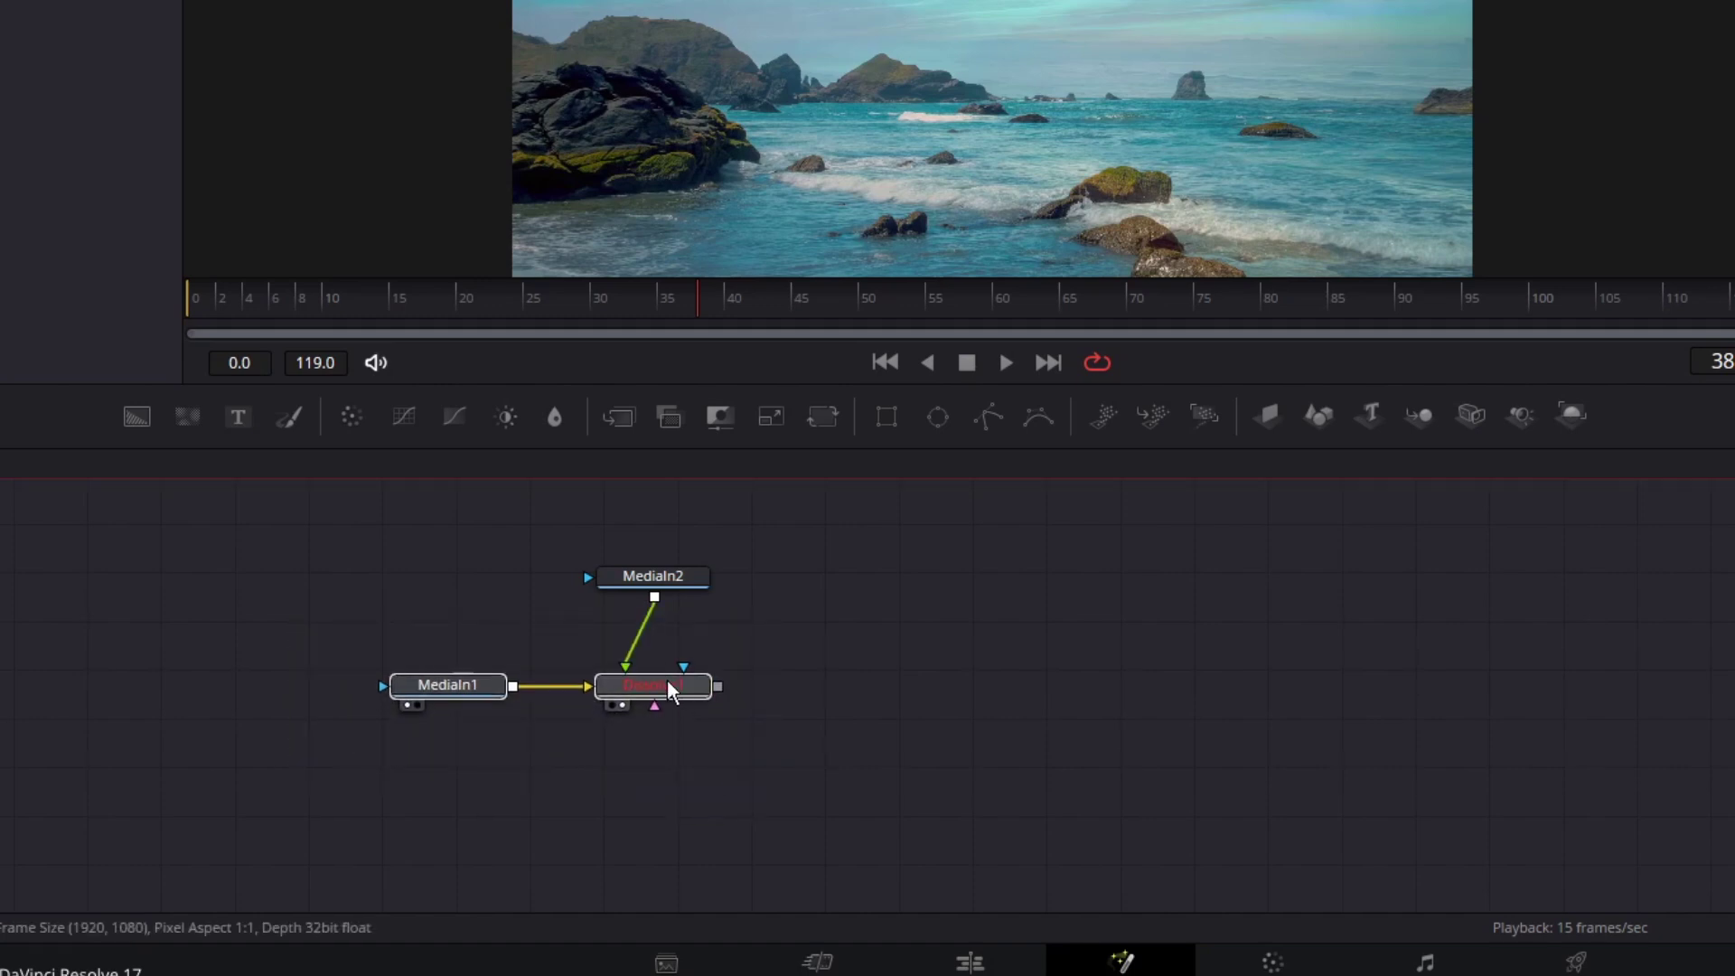
pyautogui.moveTo(137, 416); pyautogui.dragTo(647, 707)
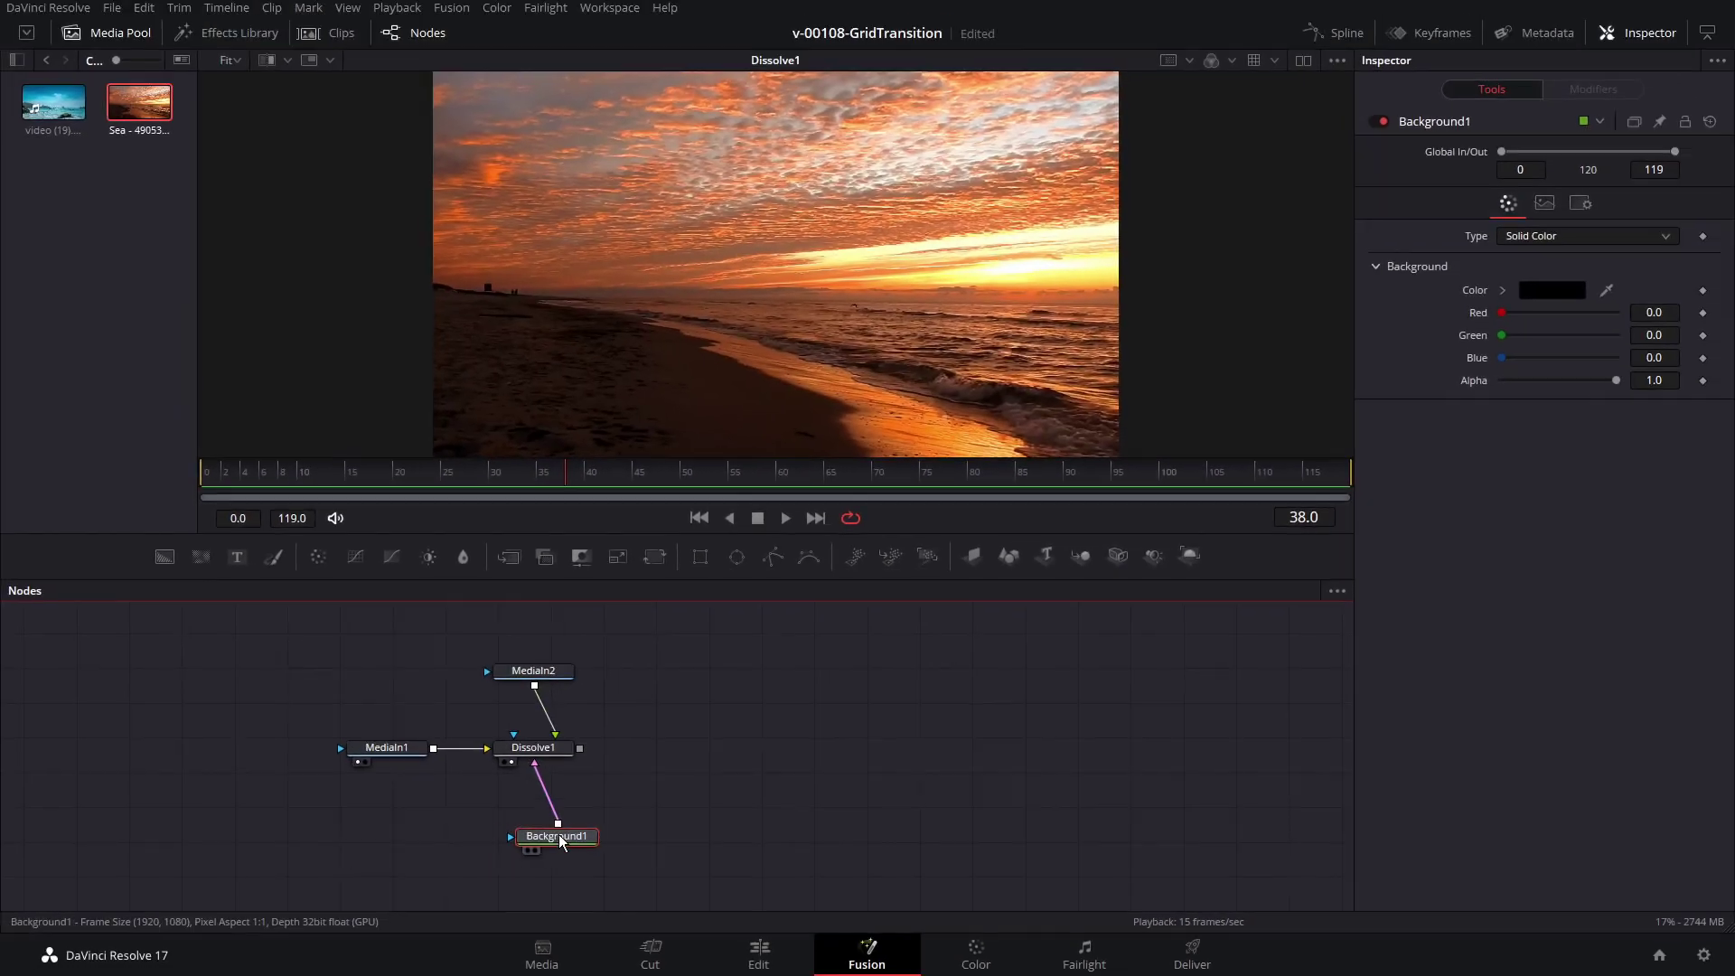
pyautogui.moveTo(561, 842); pyautogui.dragTo(546, 846)
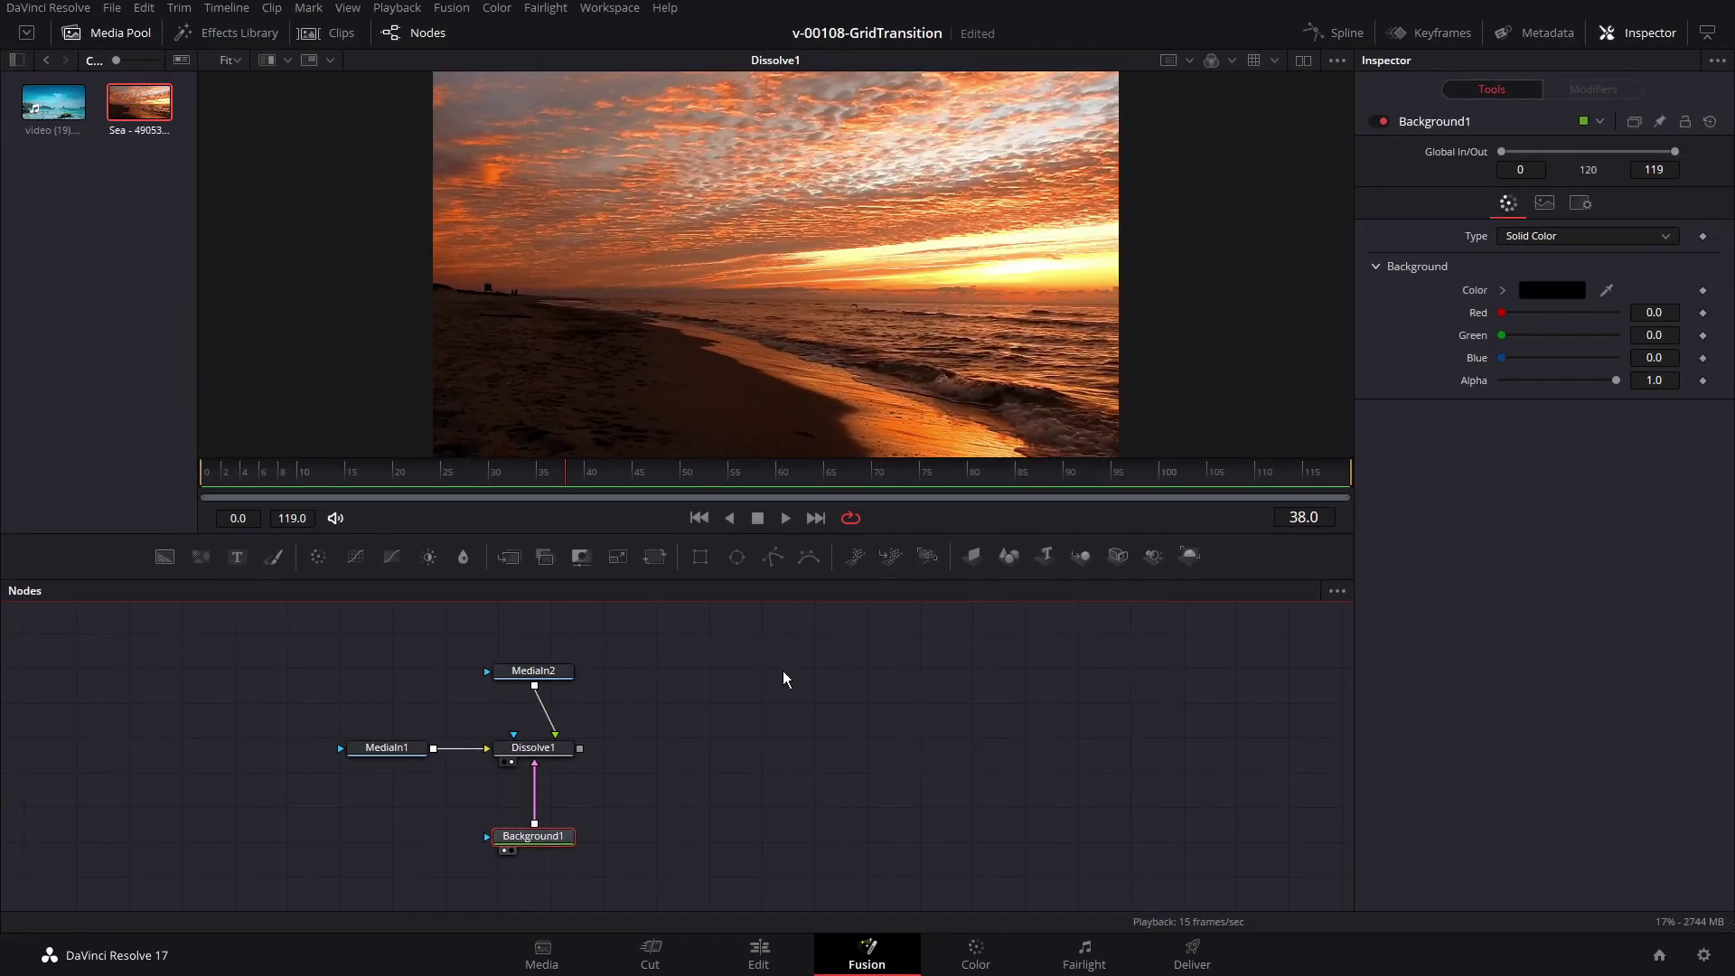
# Step: View the Background node in the first viewer and set its Type to Gradient
pyautogui.press('1')
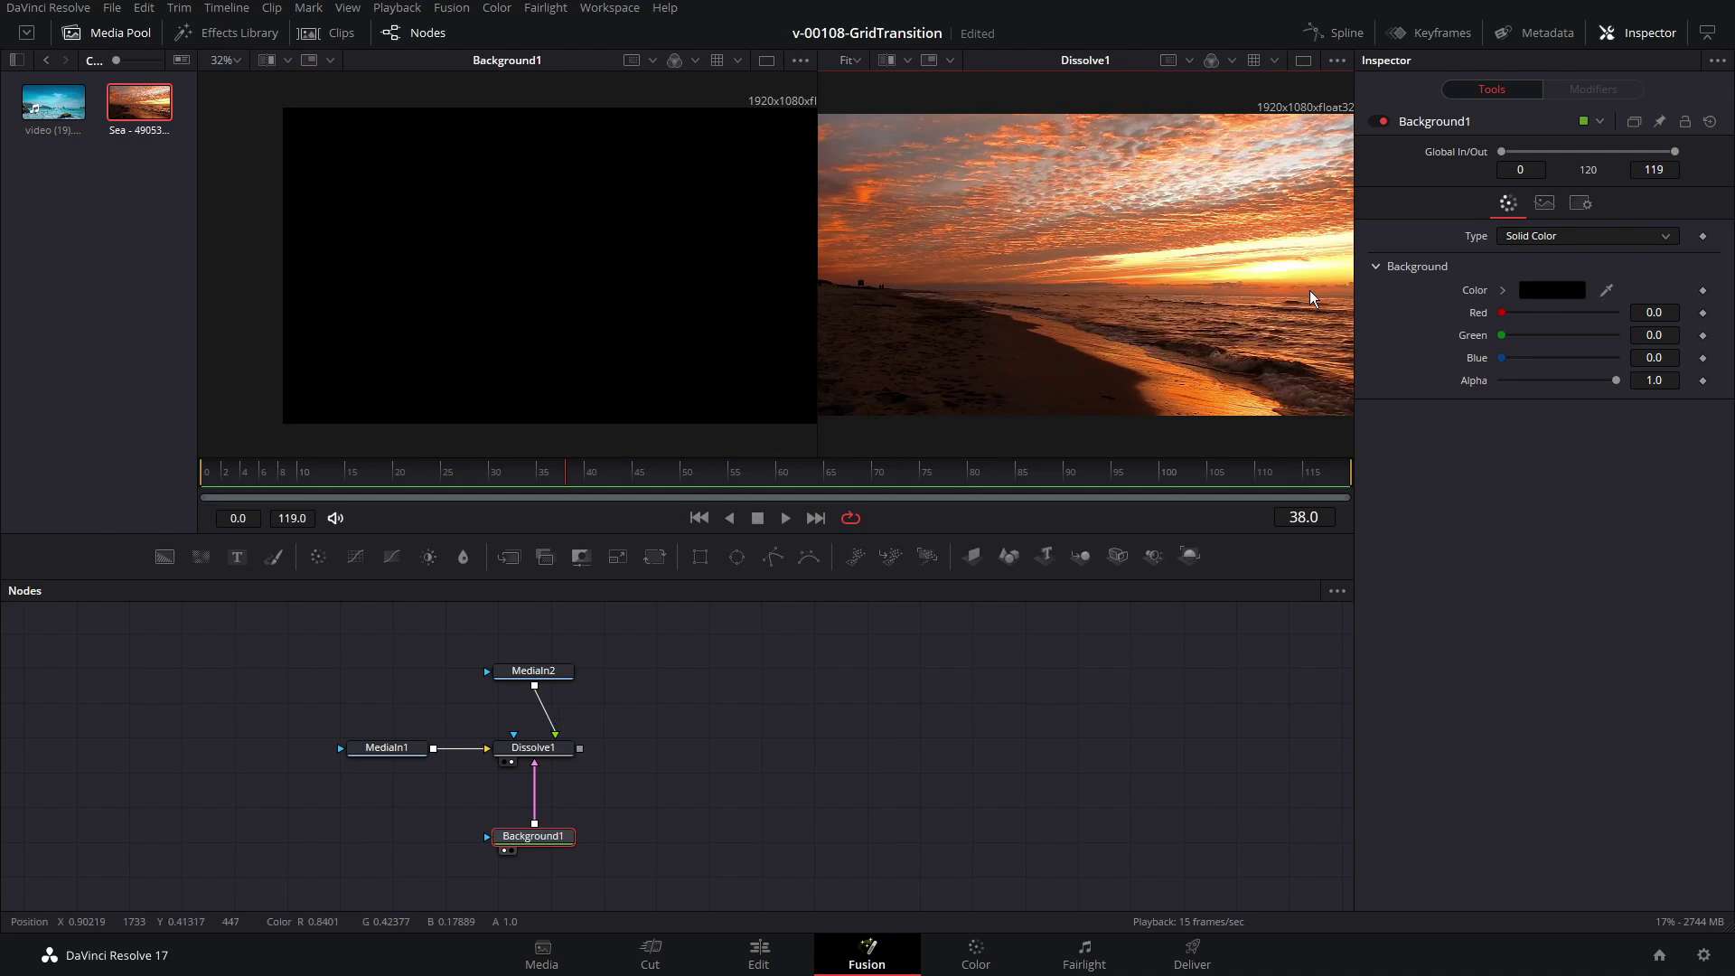
pyautogui.click(1569, 237)
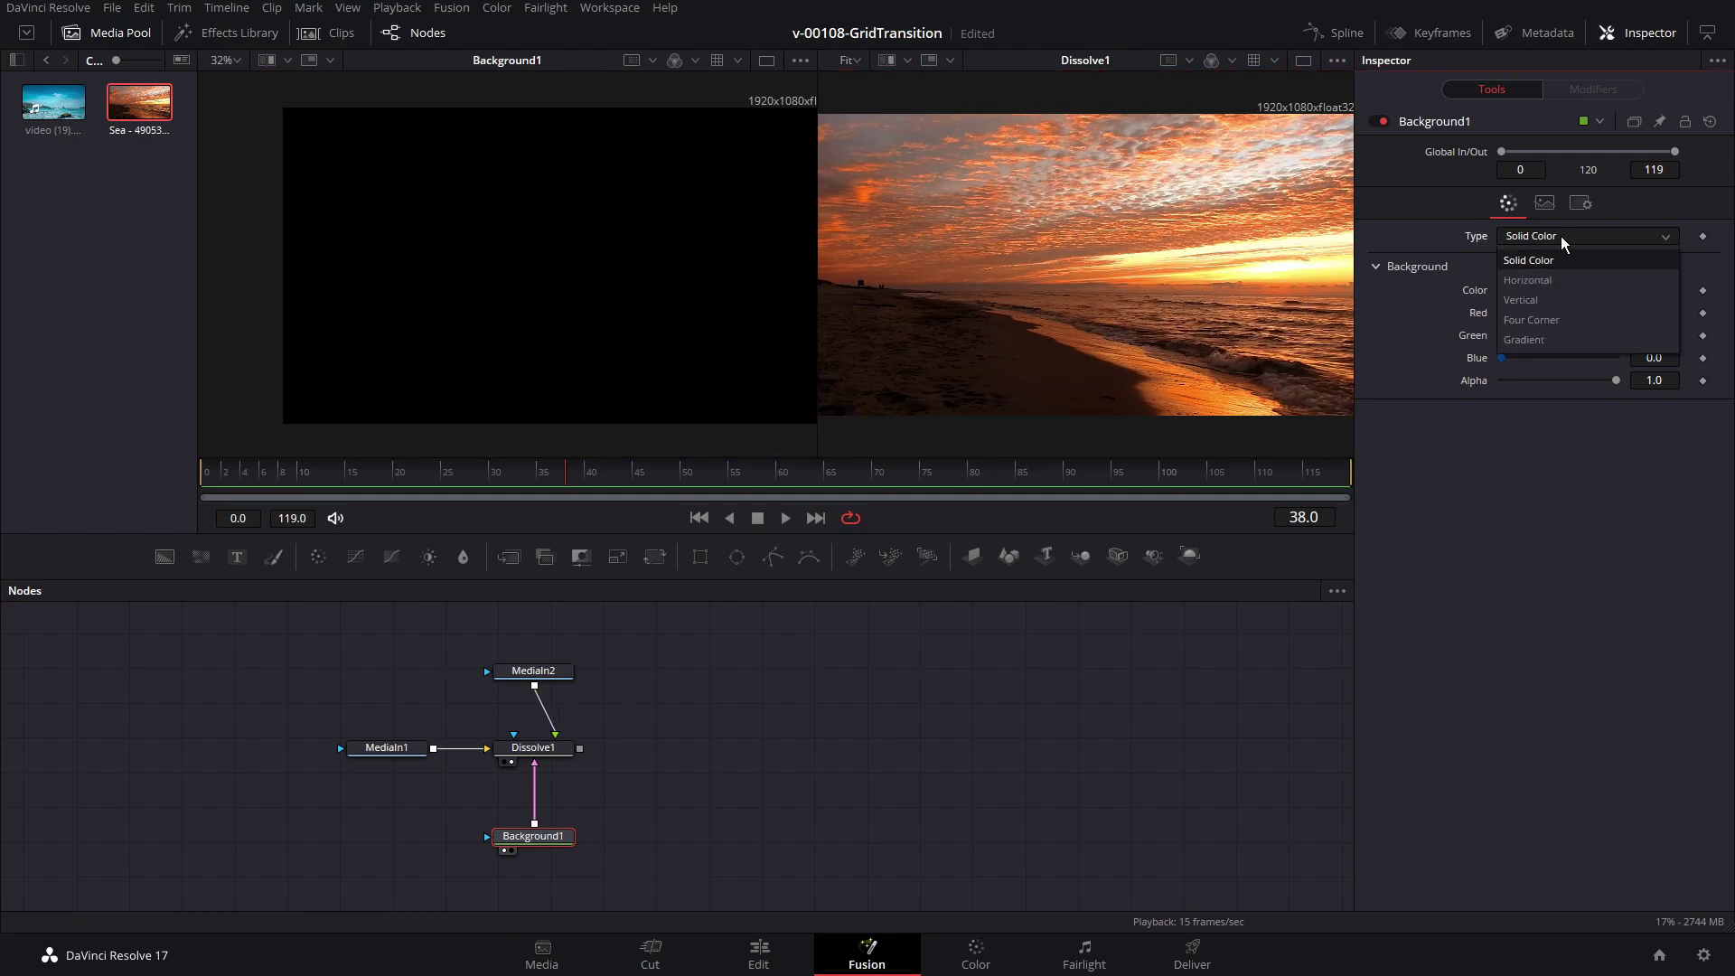
pyautogui.click(1525, 340)
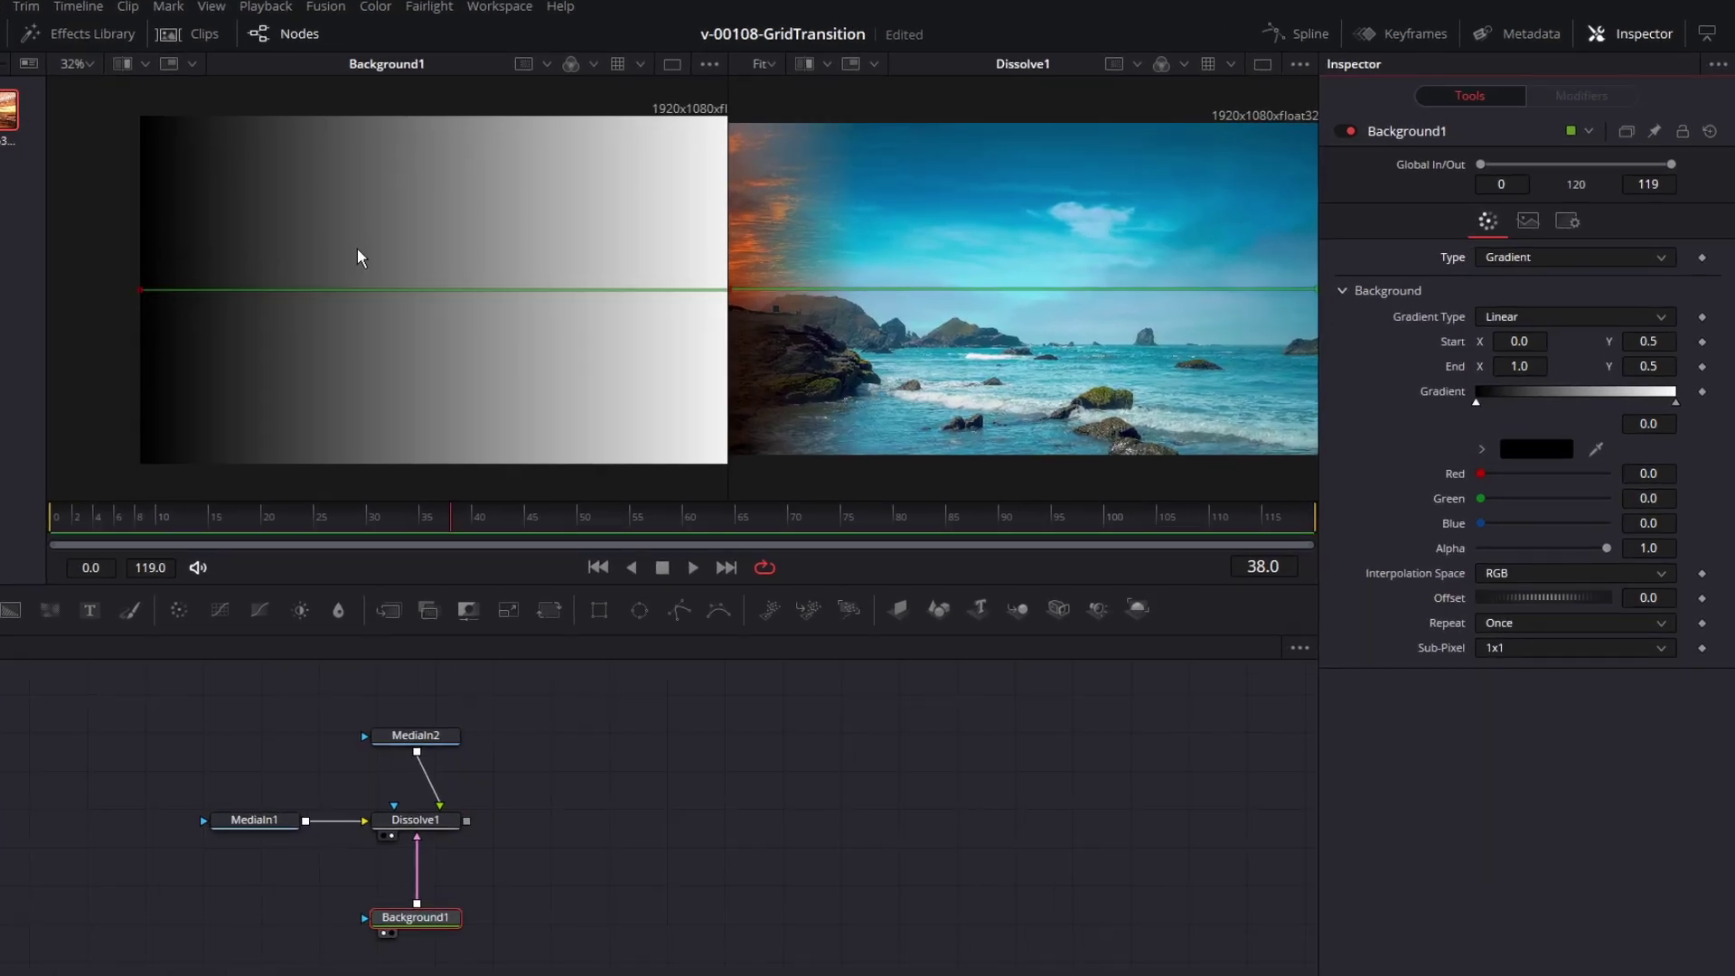
# Step: Try different Background/Foreground mixes on the Dissolve node, such as 0.488, to test the wipe along the linear gradient
pyautogui.click(417, 822)
pyautogui.moveTo(1504, 235); pyautogui.dragTo(1541, 225)
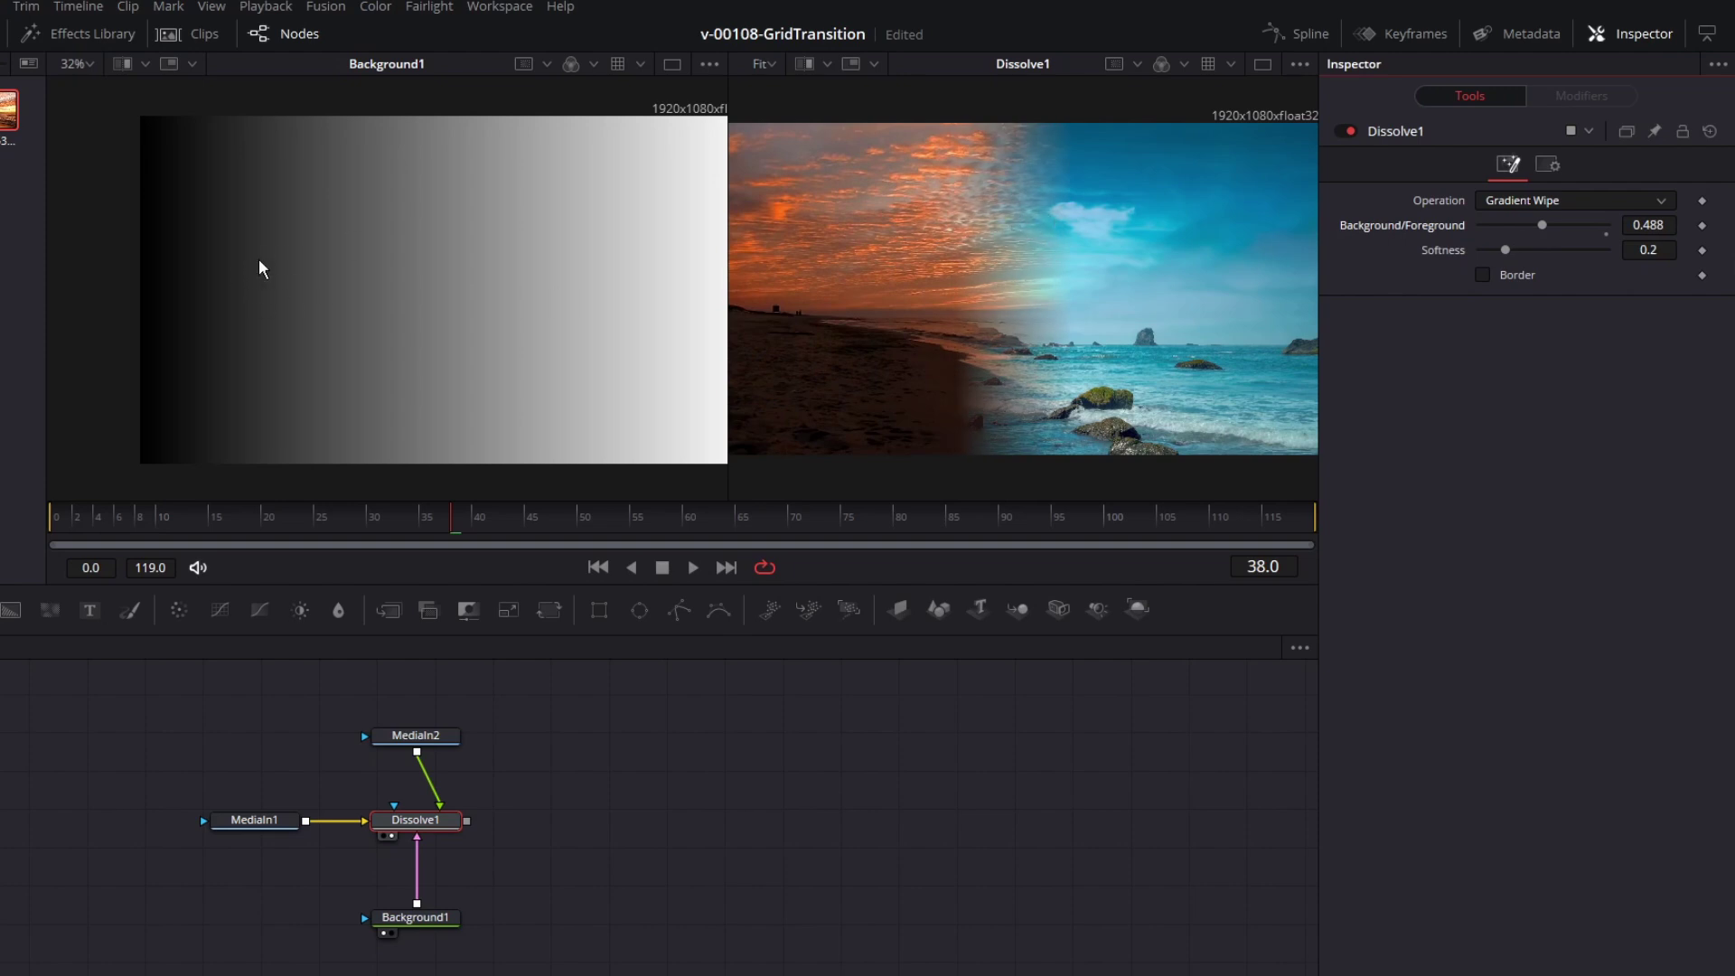
pyautogui.moveTo(1542, 225); pyautogui.dragTo(1416, 232)
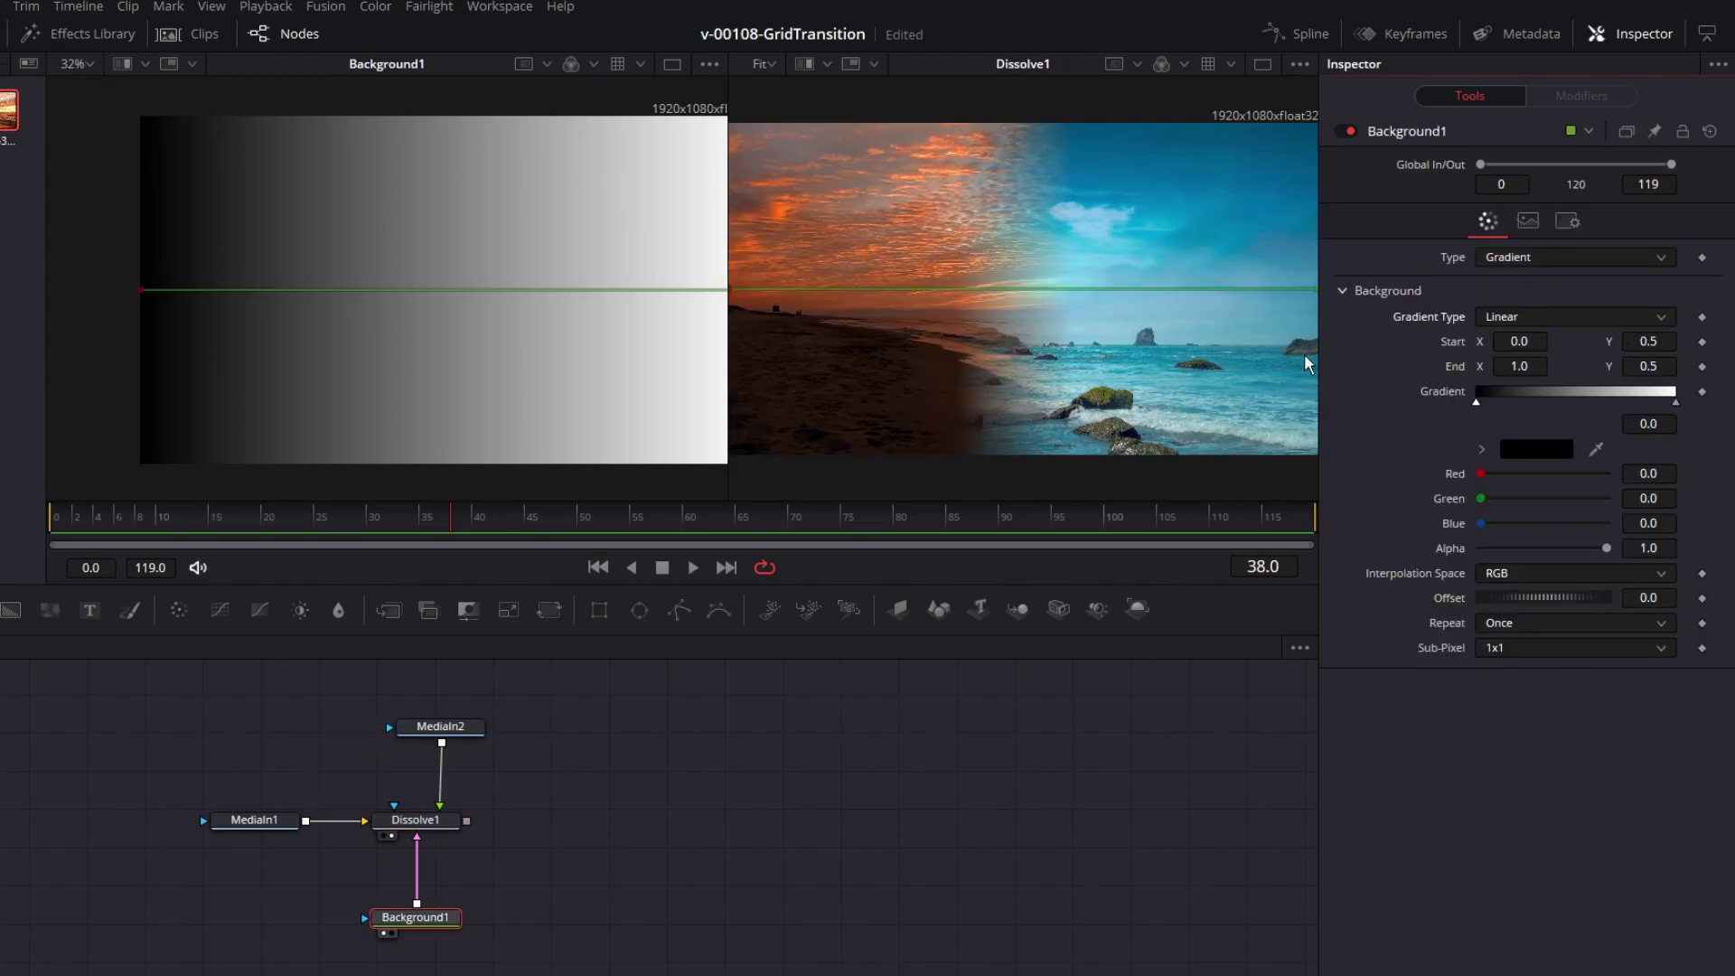
# Step: Tilt the Background node's gradient diagonally, with its start at about X 0.326, Y 0.953 and its end at about X 0.725, Y -0.006
pyautogui.click(142, 286)
pyautogui.moveTo(169, 271); pyautogui.dragTo(189, 177)
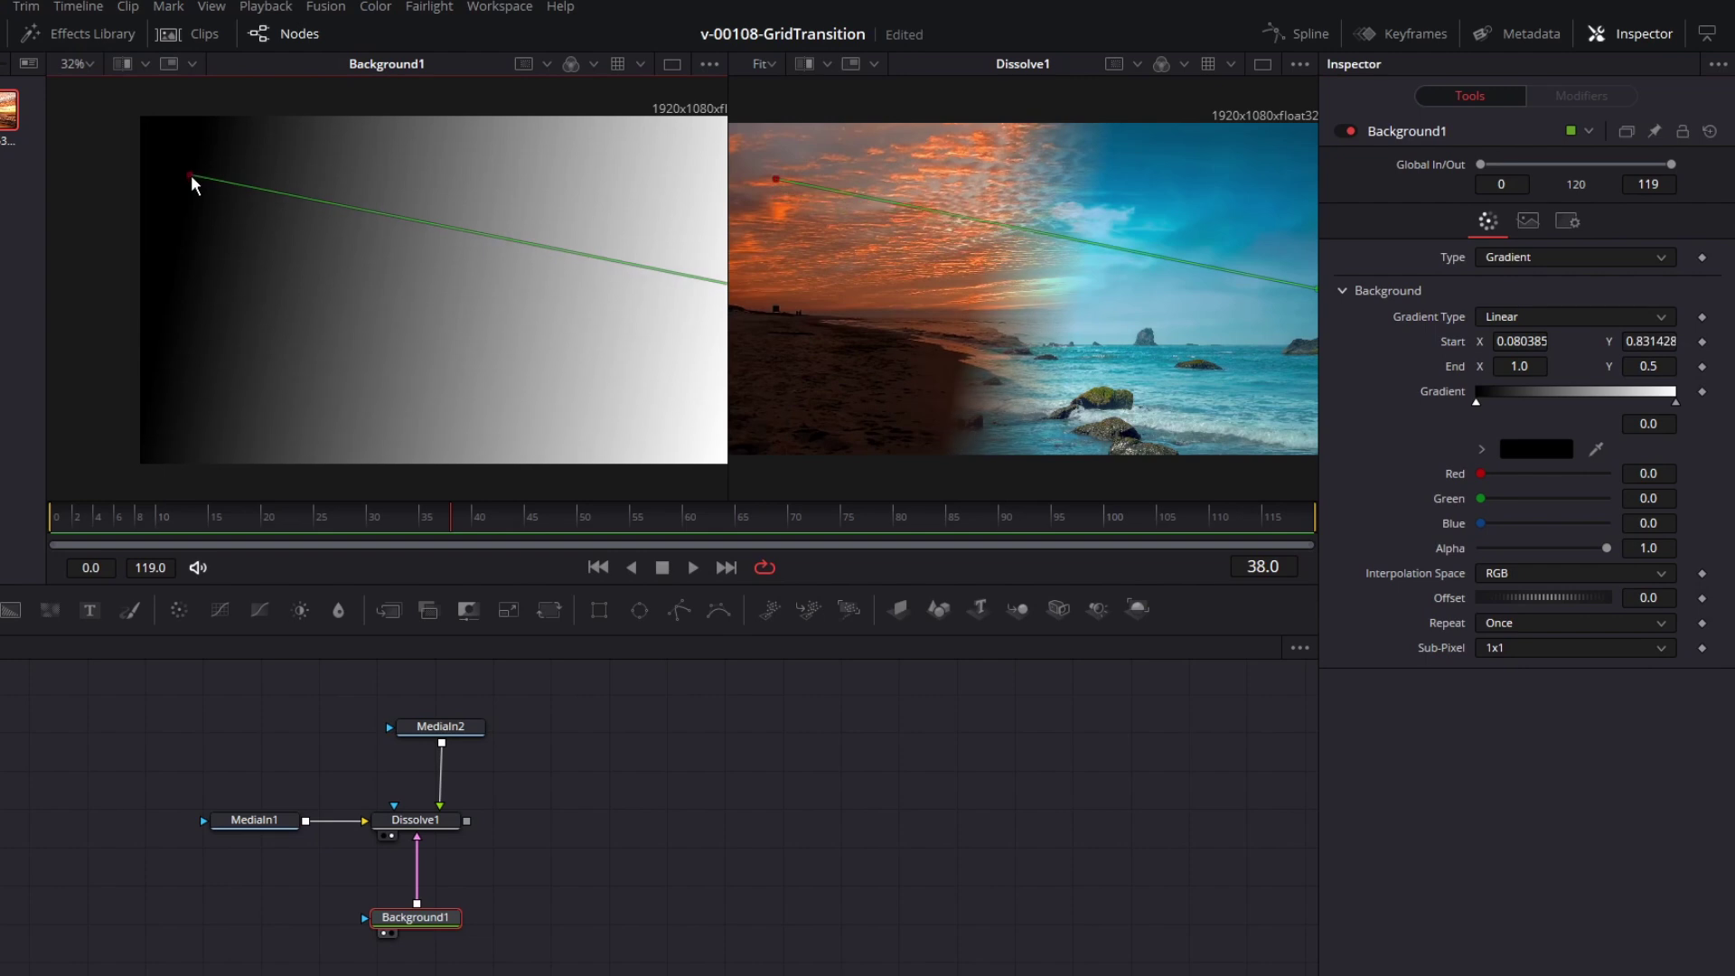
pyautogui.scroll(-2, 601, 302)
pyautogui.moveTo(652, 299); pyautogui.dragTo(566, 397)
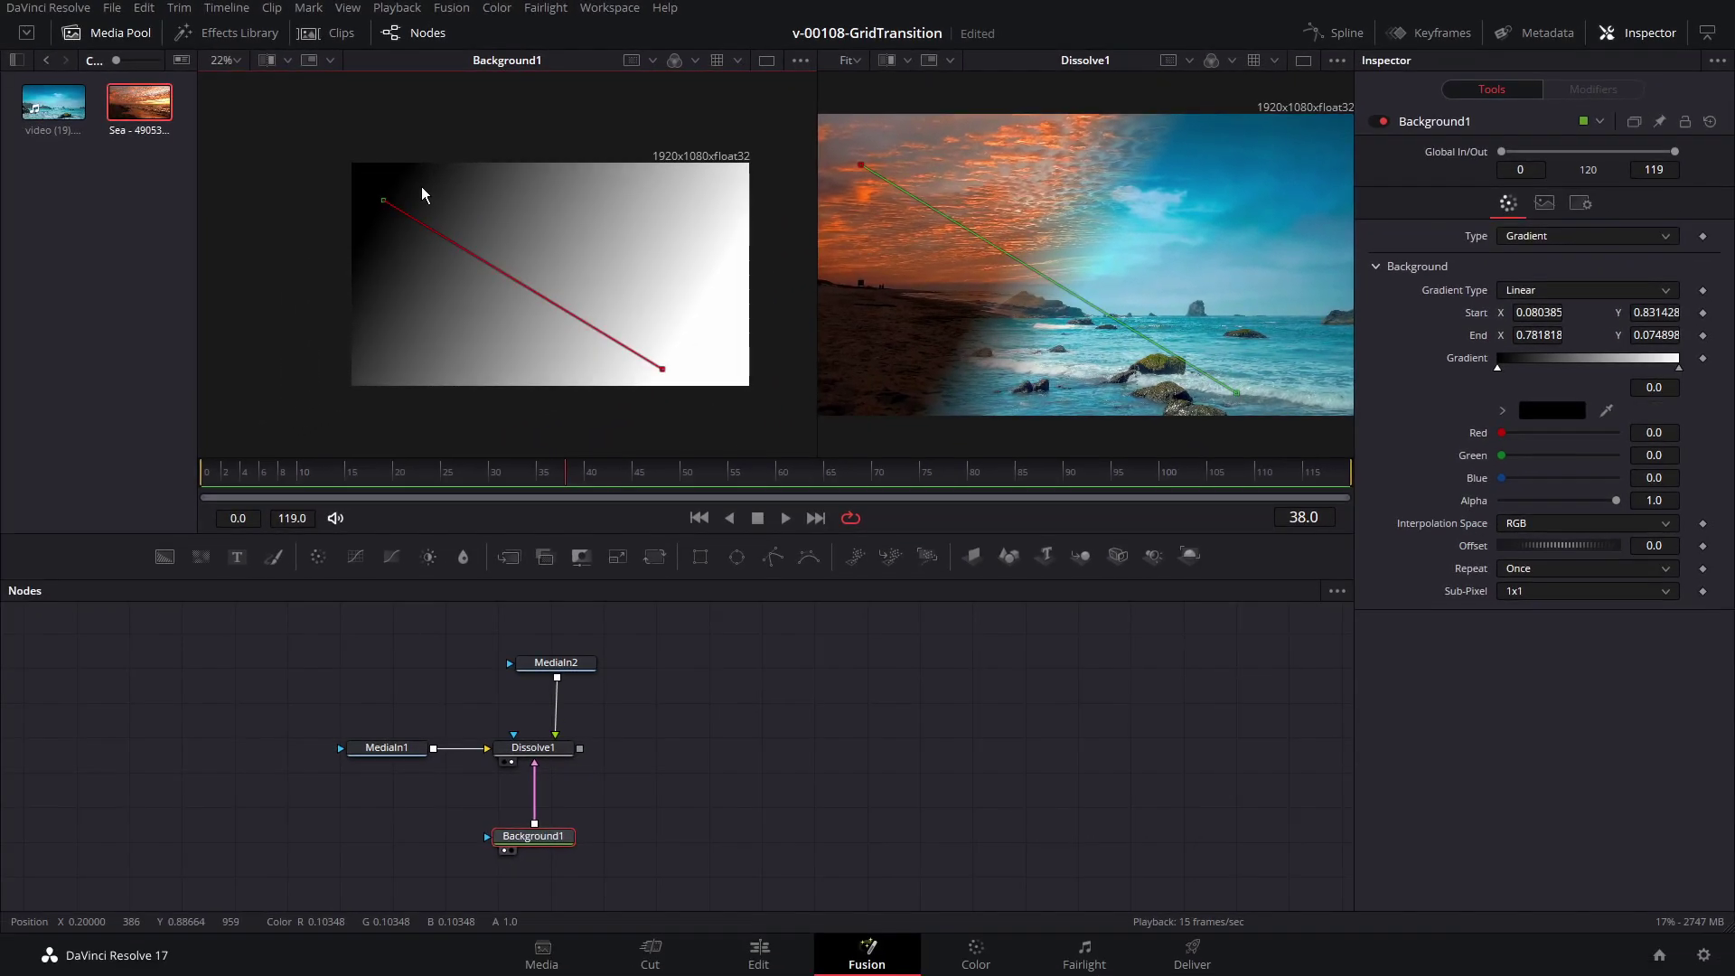
pyautogui.moveTo(384, 199); pyautogui.dragTo(485, 173)
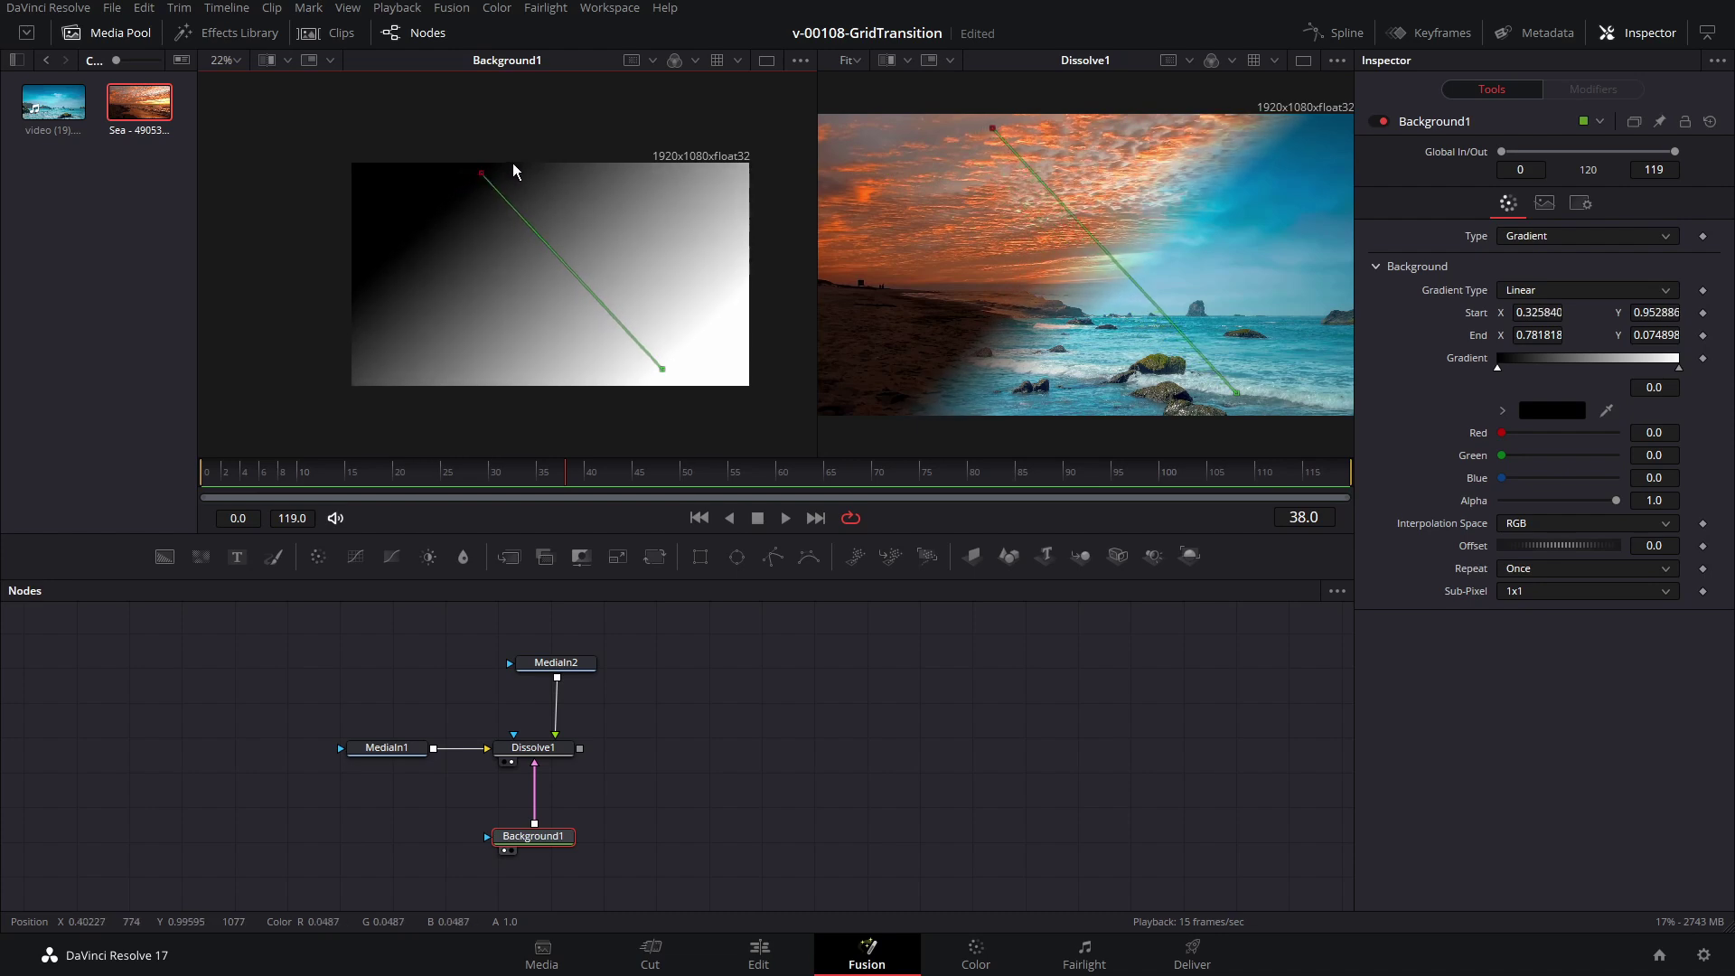
pyautogui.moveTo(661, 369); pyautogui.dragTo(639, 391)
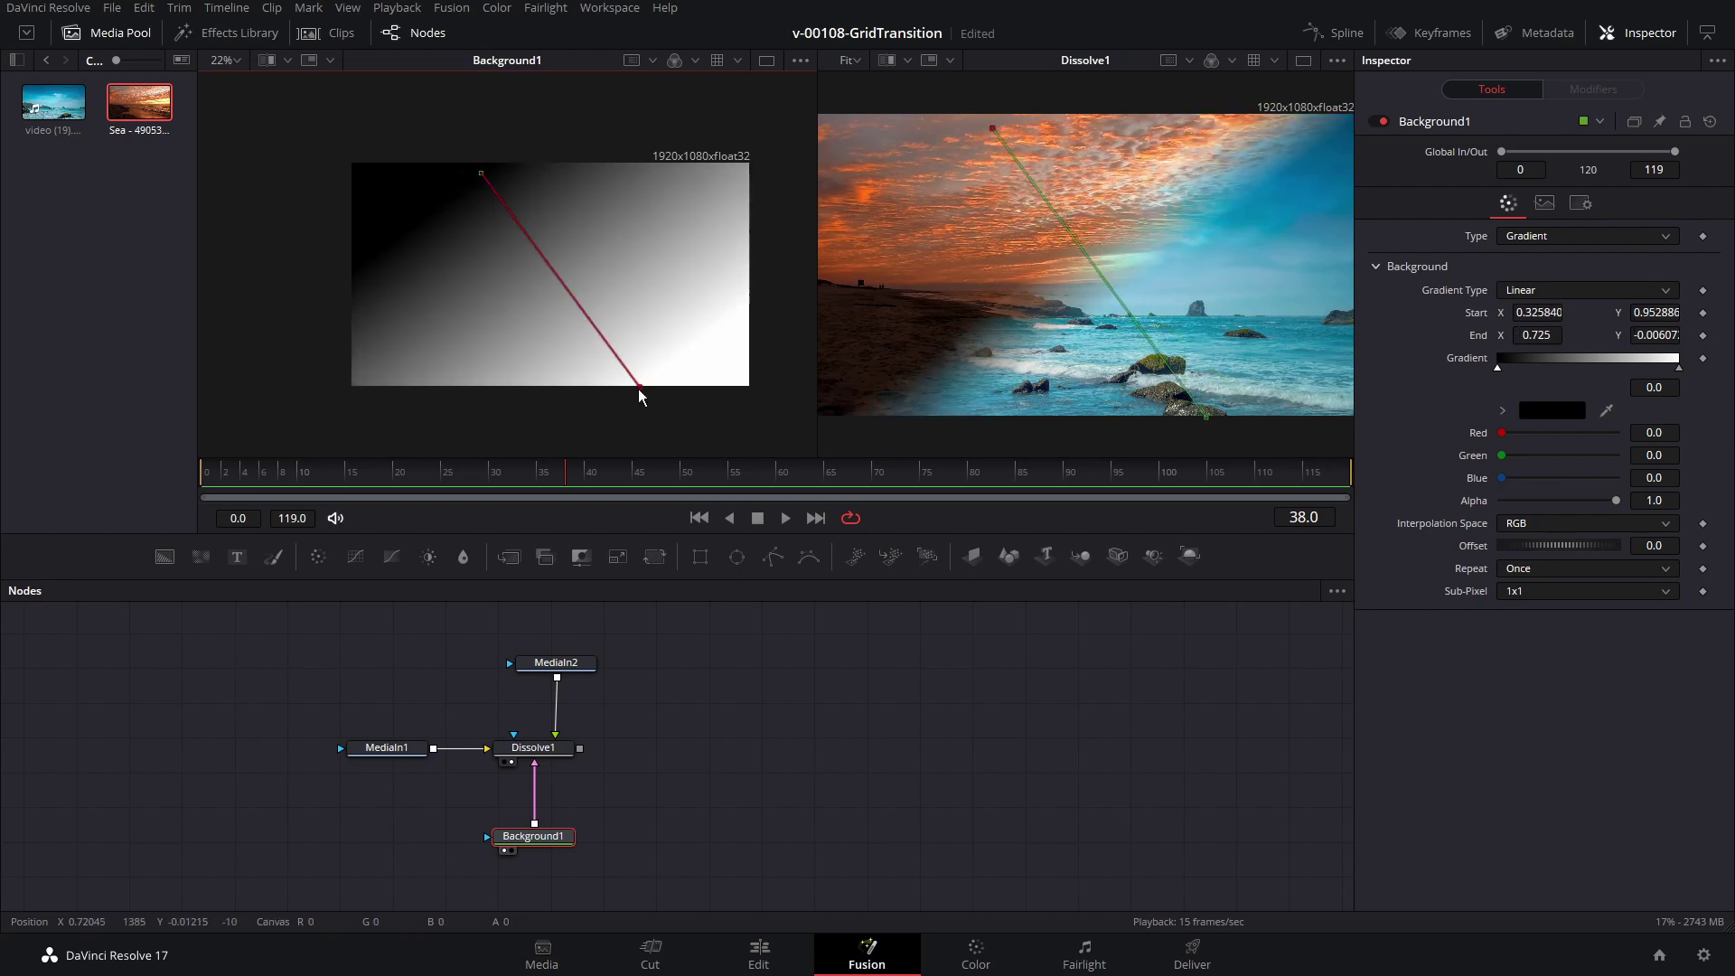
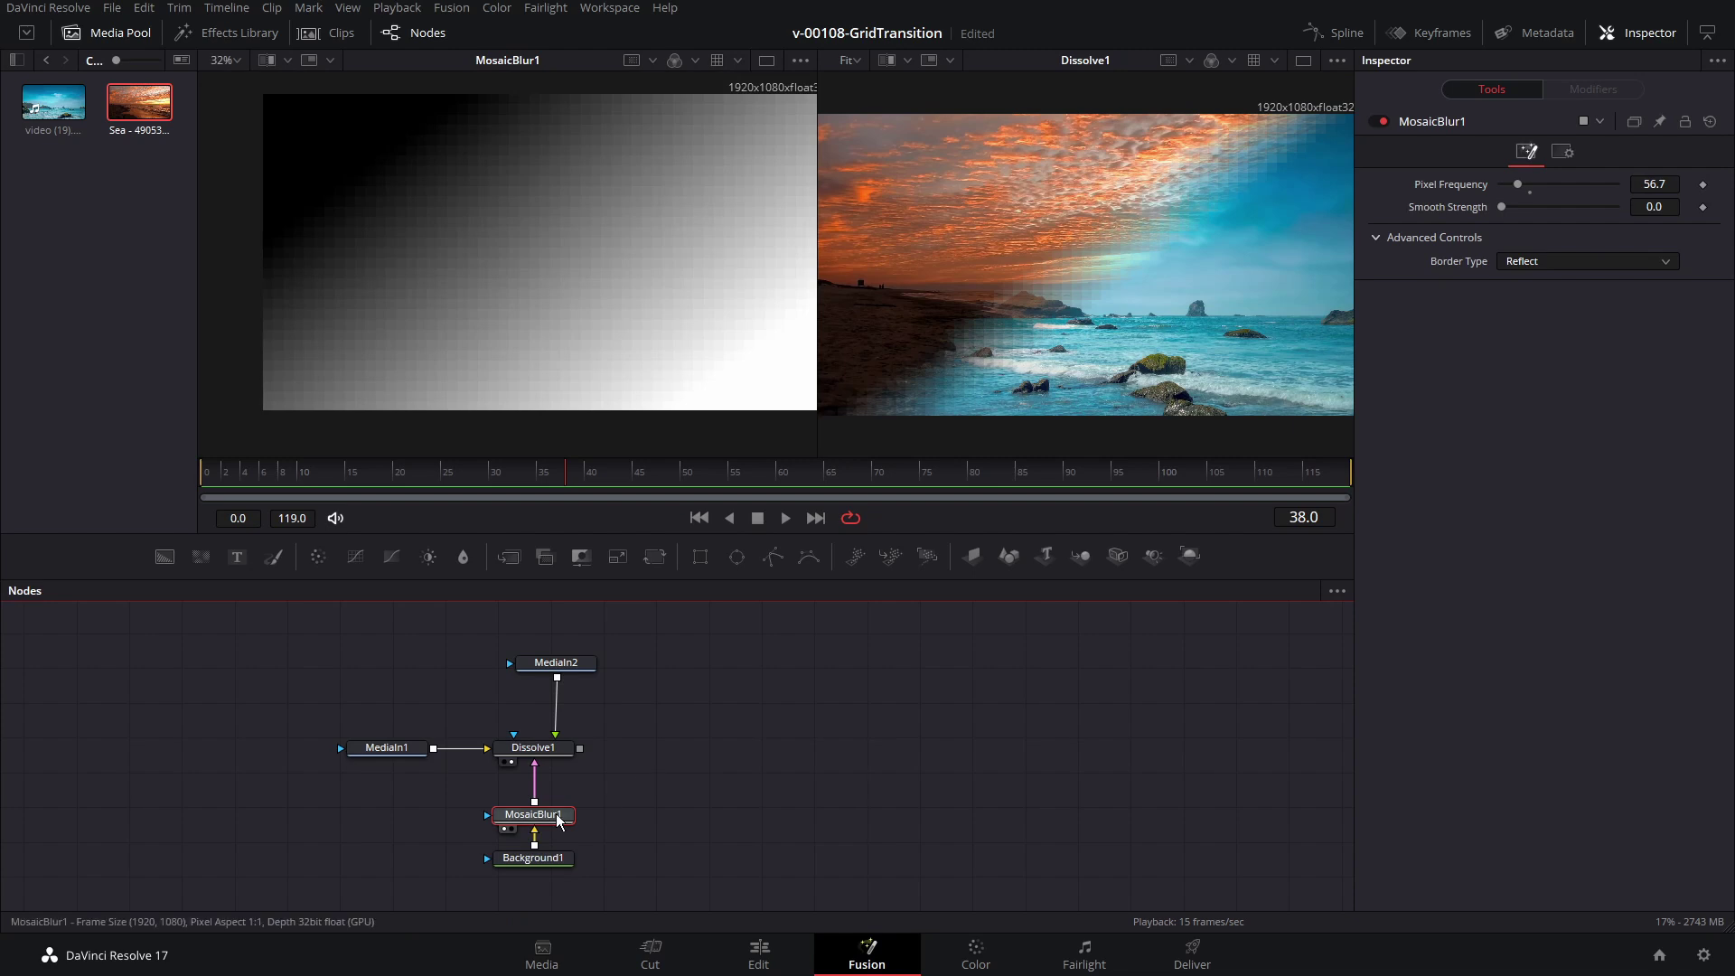
# Step: Lower the MosaicBlur node's Pixel Frequency to 9.4 for large mosaic blocks in the gradient map
pyautogui.moveTo(1518, 184); pyautogui.dragTo(1504, 187)
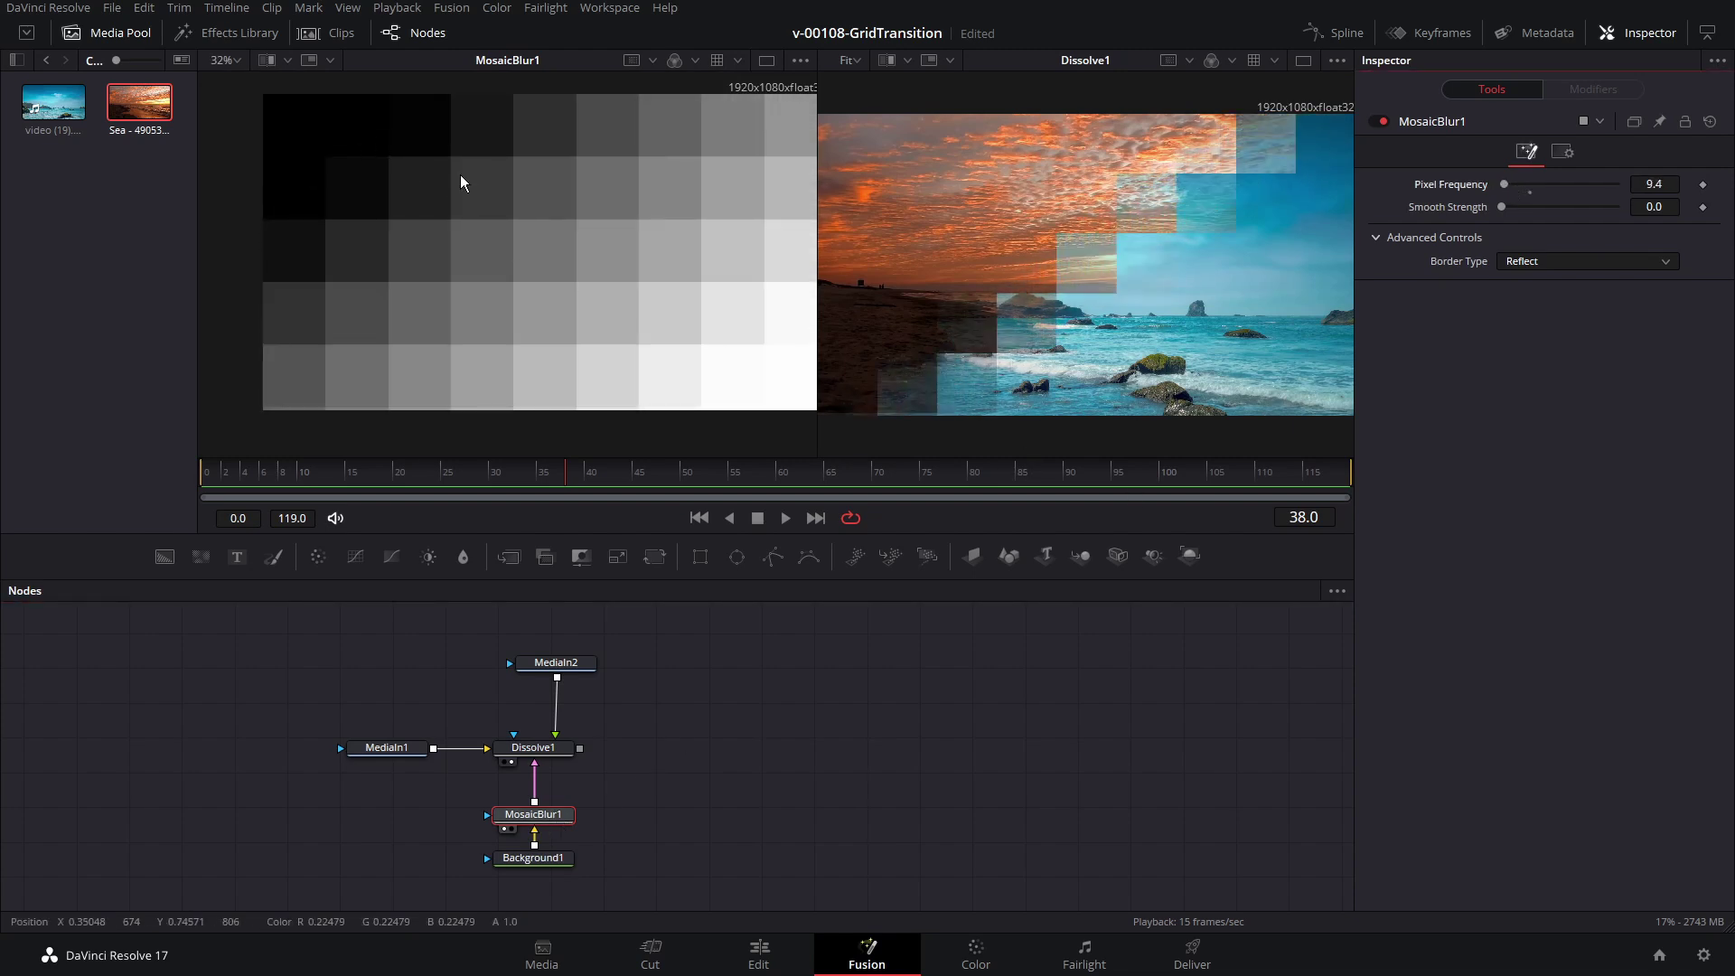
pyautogui.scroll(-2, 605, 249)
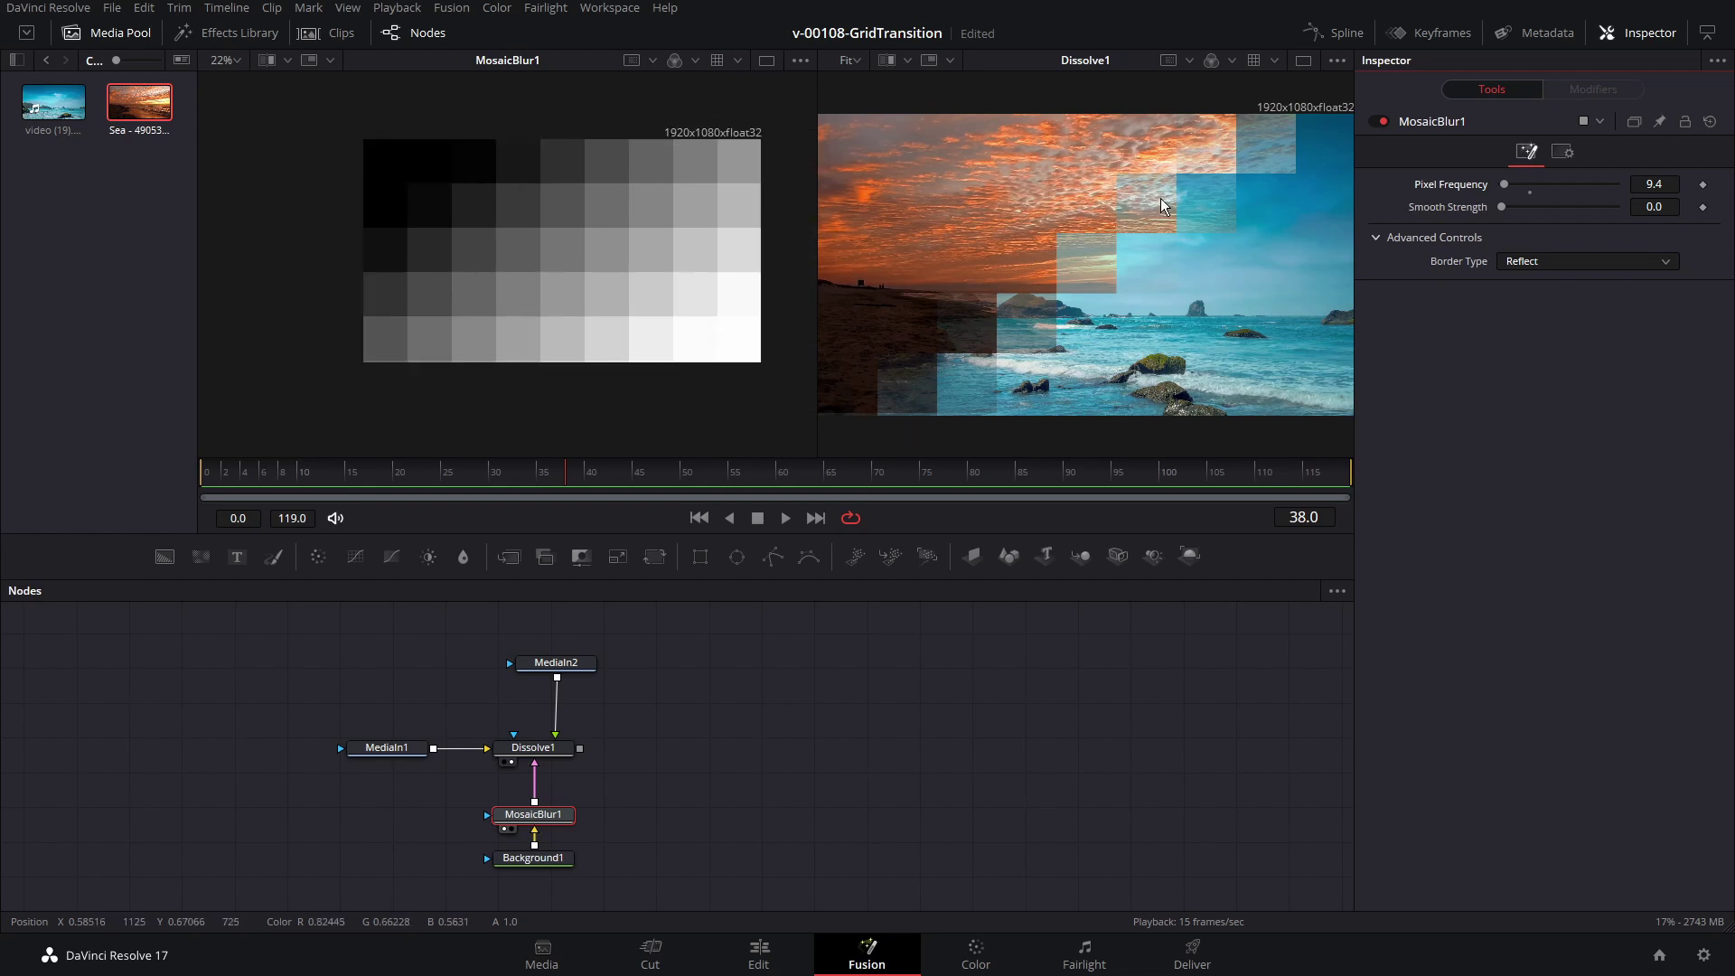
# Step: Test the blocky gradient wipe at different Background/Foreground mixes on the Dissolve node, ending at 0.362
pyautogui.click(543, 750)
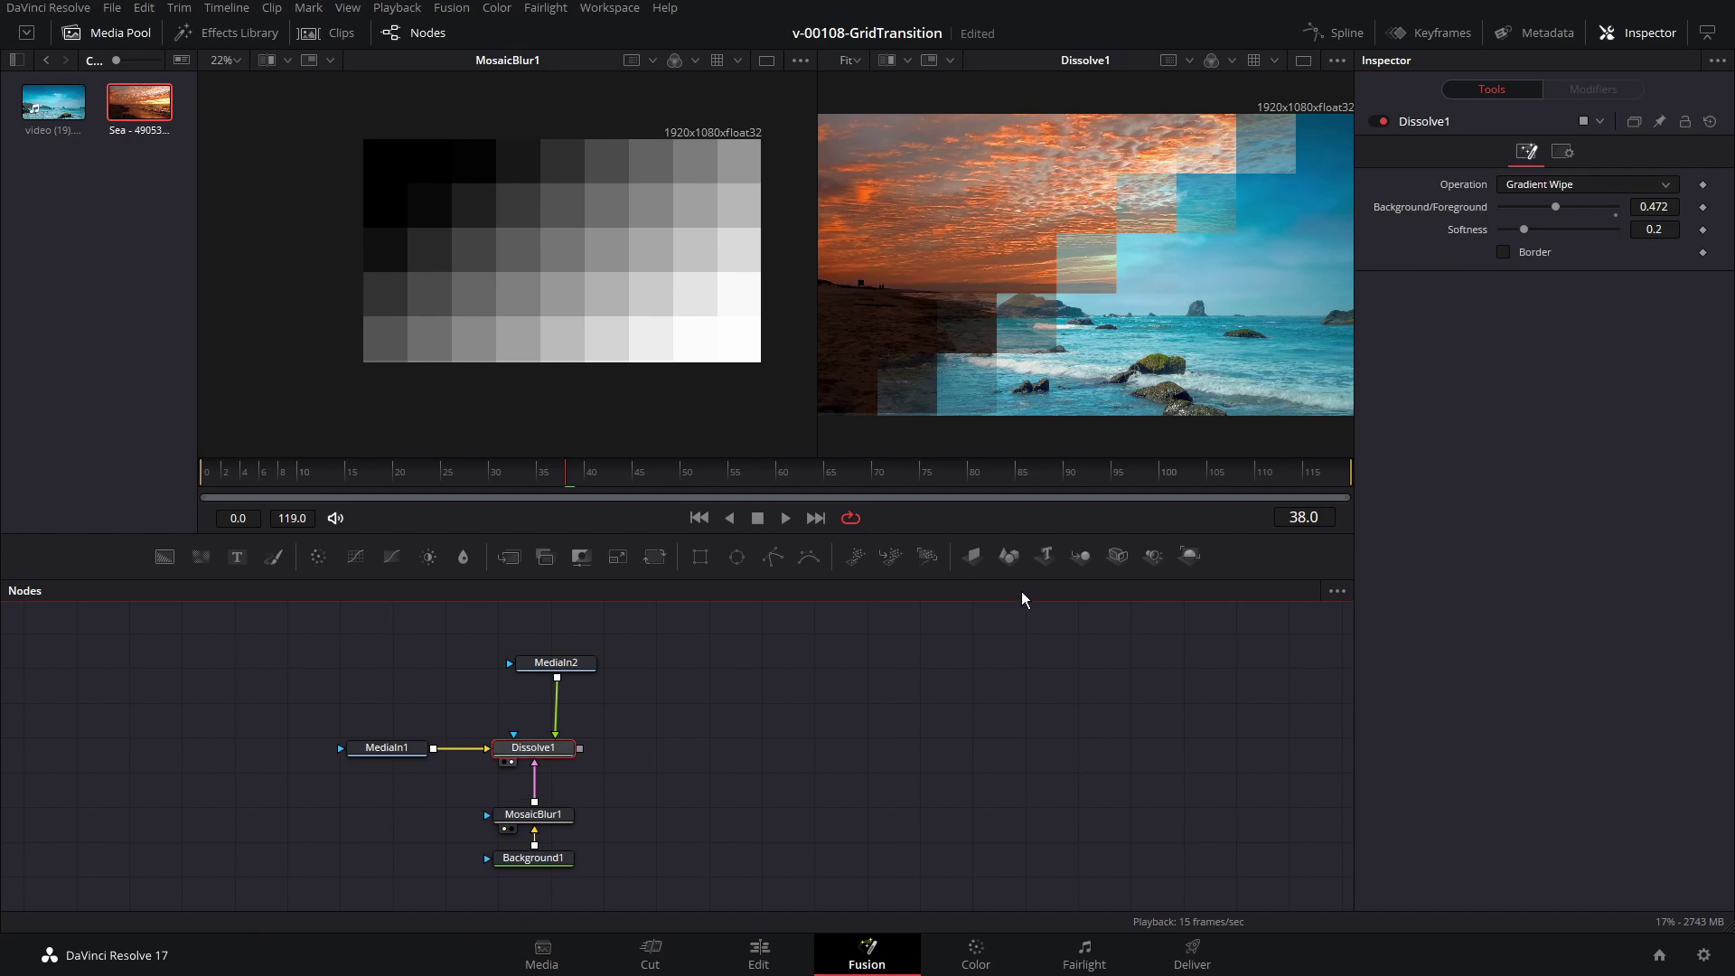
pyautogui.moveTo(1556, 207); pyautogui.dragTo(1624, 214)
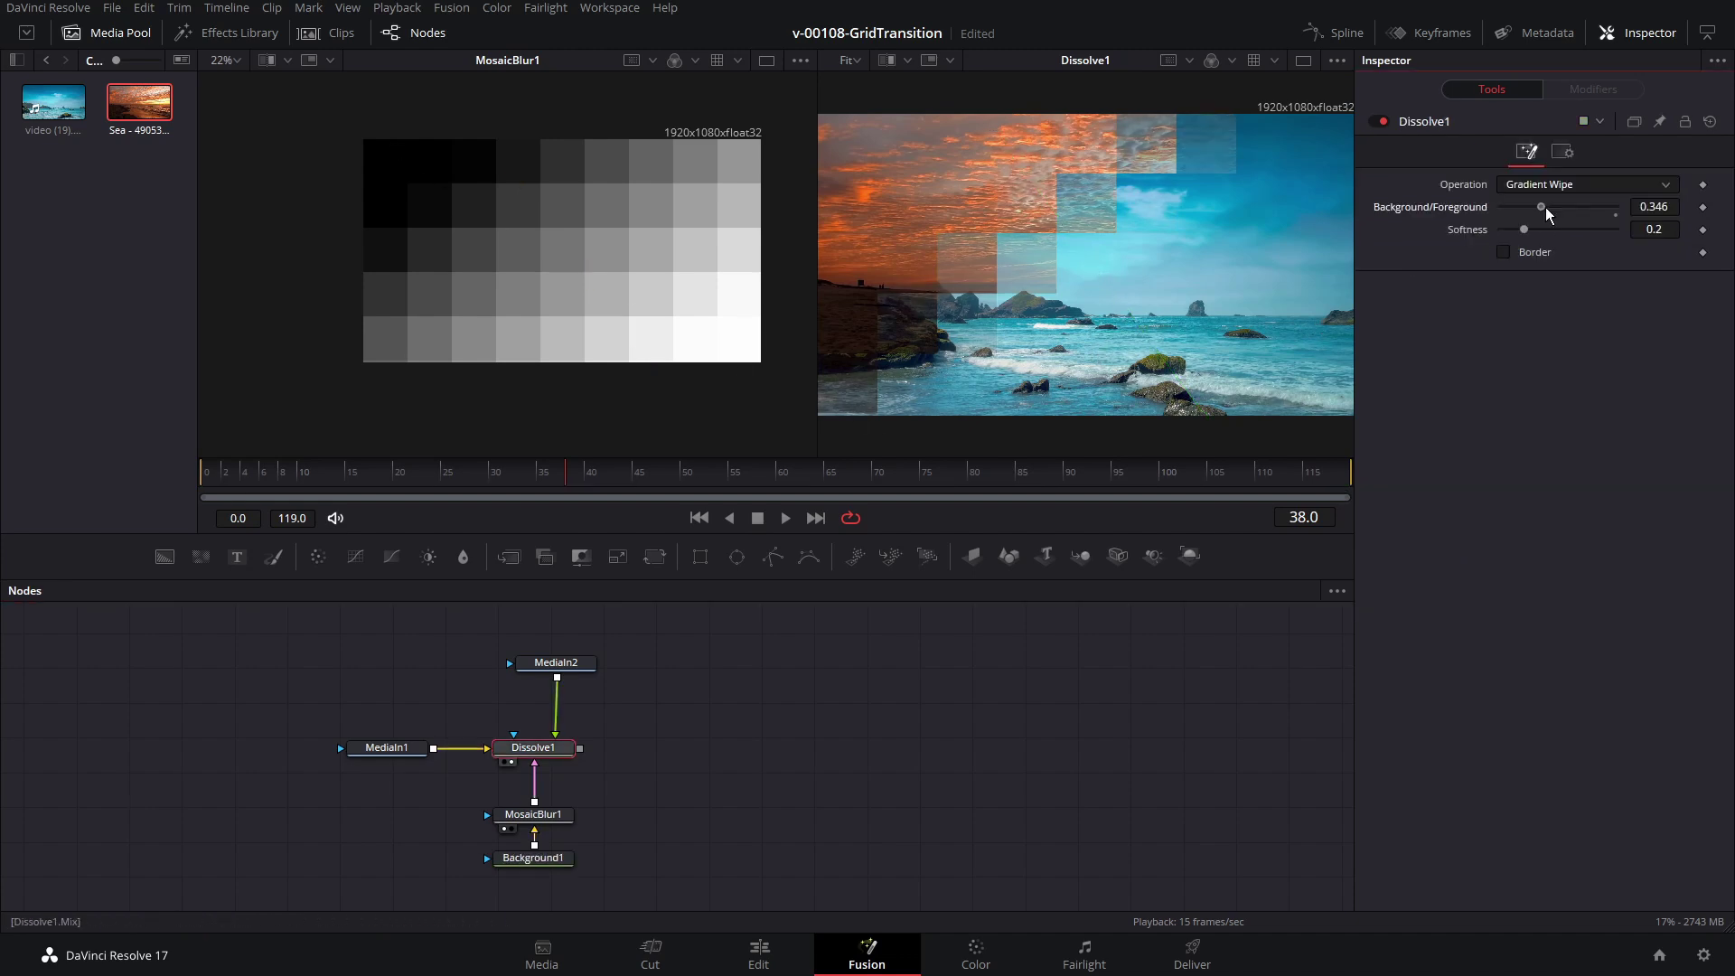
pyautogui.moveTo(1545, 208); pyautogui.dragTo(1547, 208)
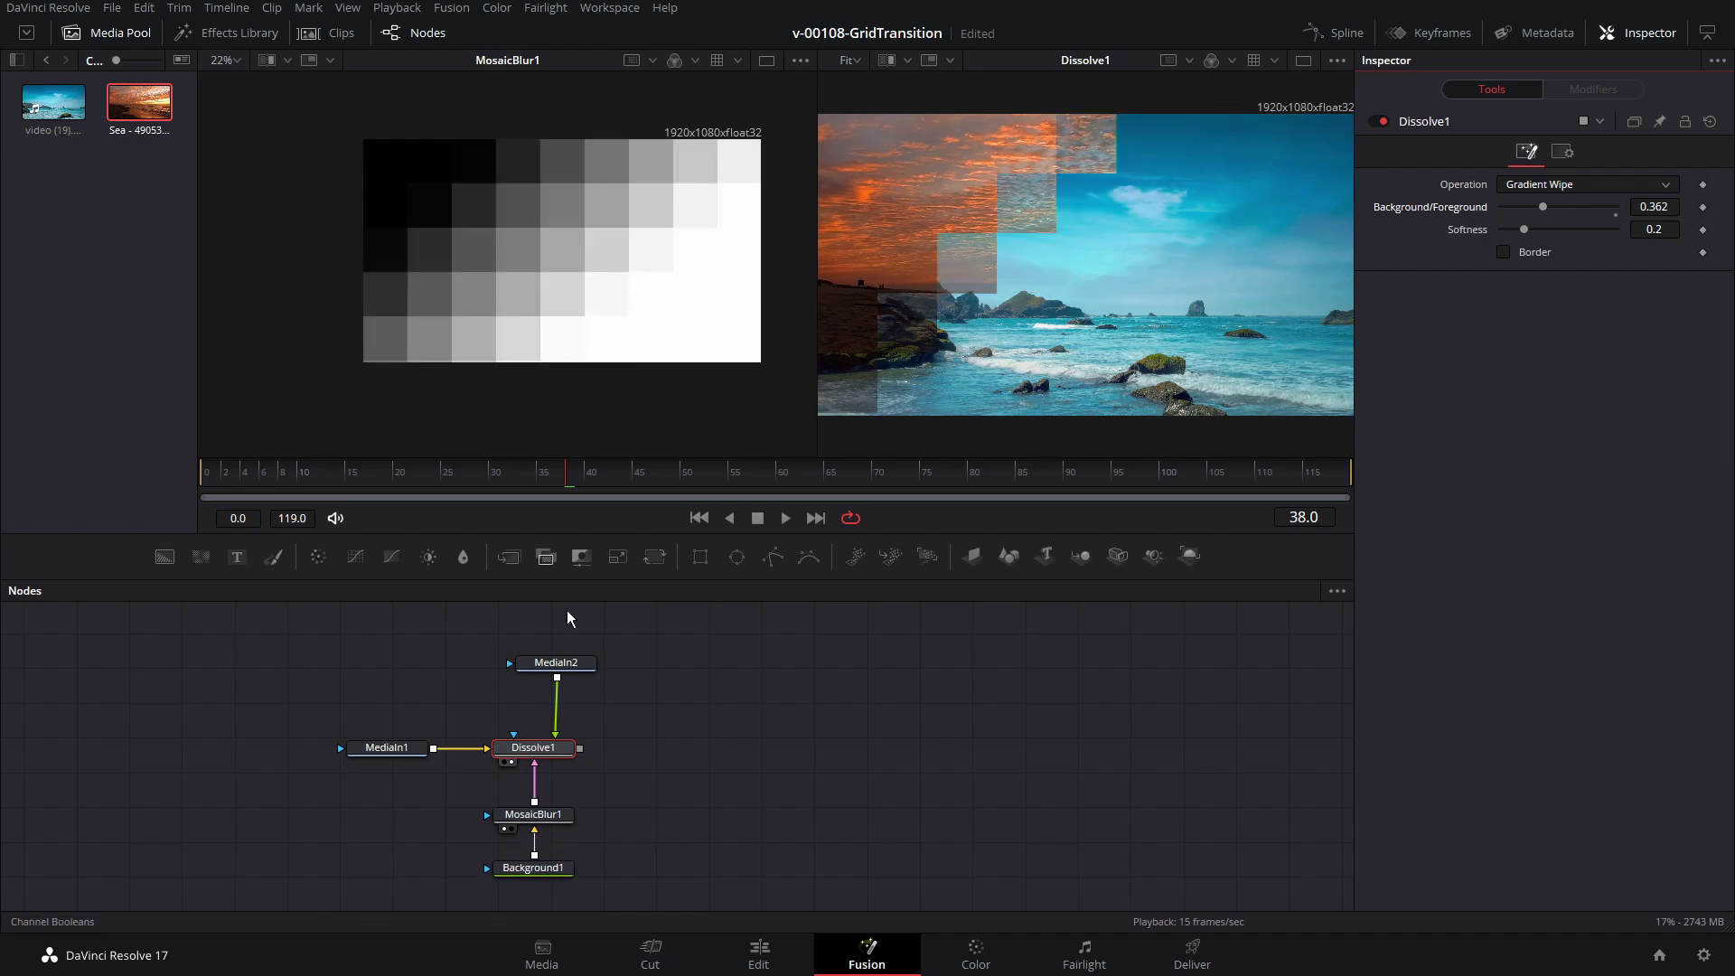
# Step: Replace the Background node with a FastNoise node connected to the MosaicBlur node's input and placed directly below it
pyautogui.moveTo(533, 860); pyautogui.dragTo(439, 874)
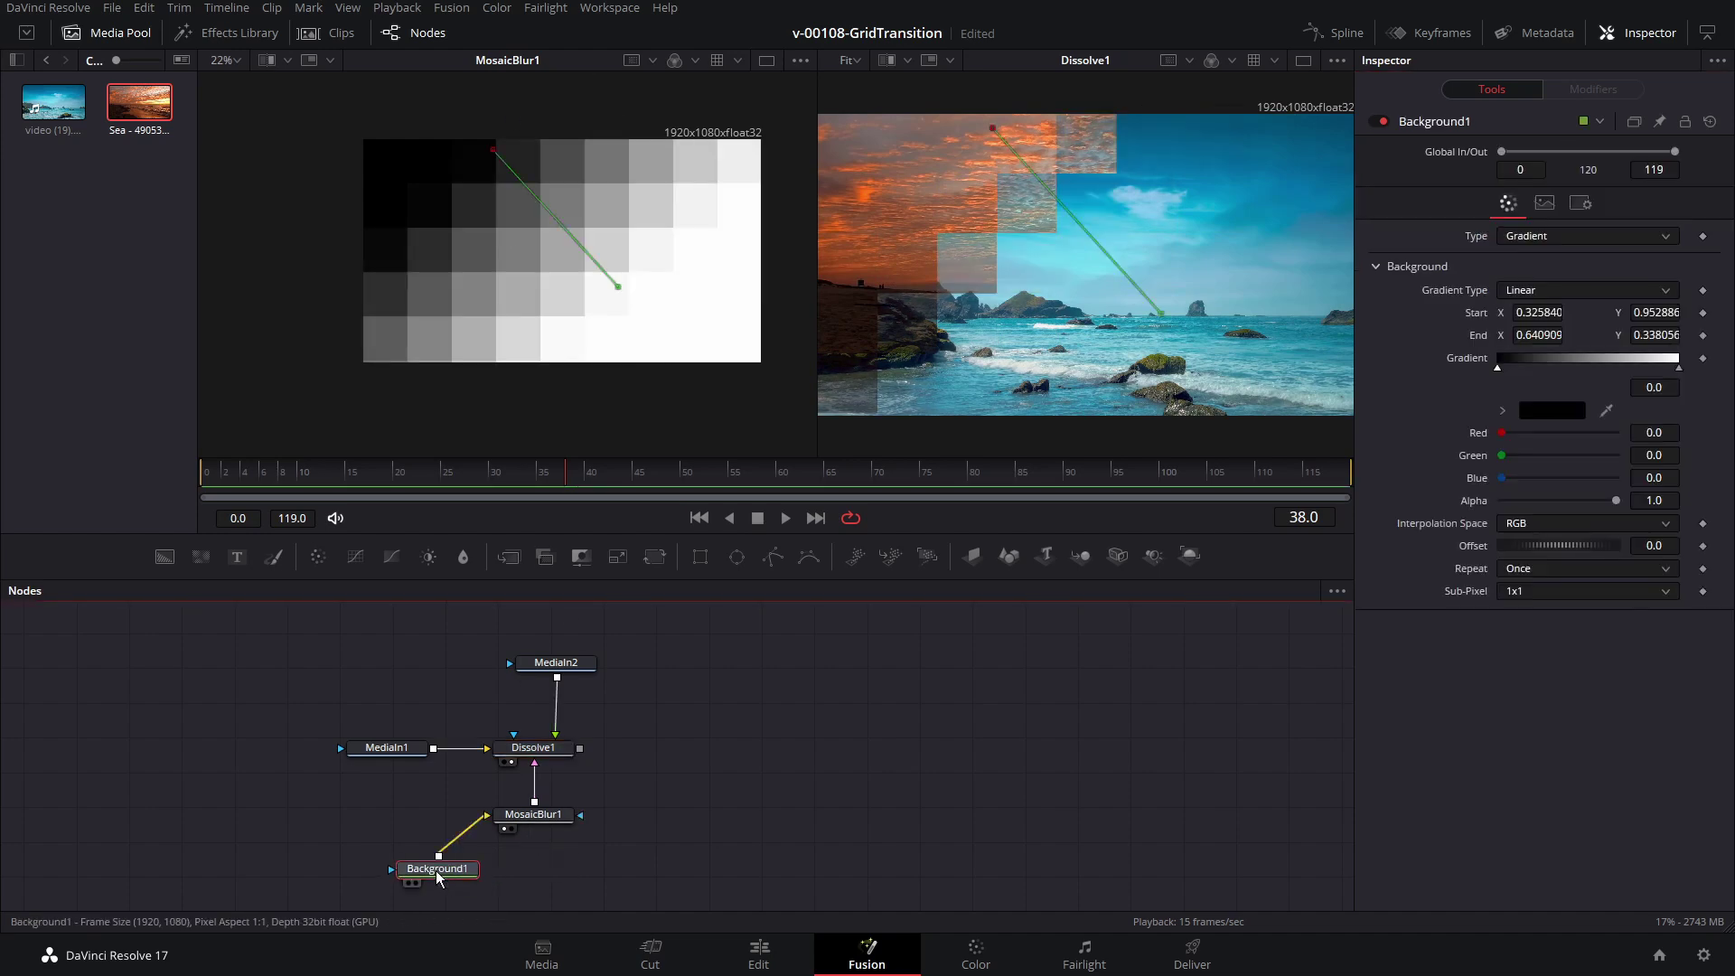
pyautogui.press('Delete')
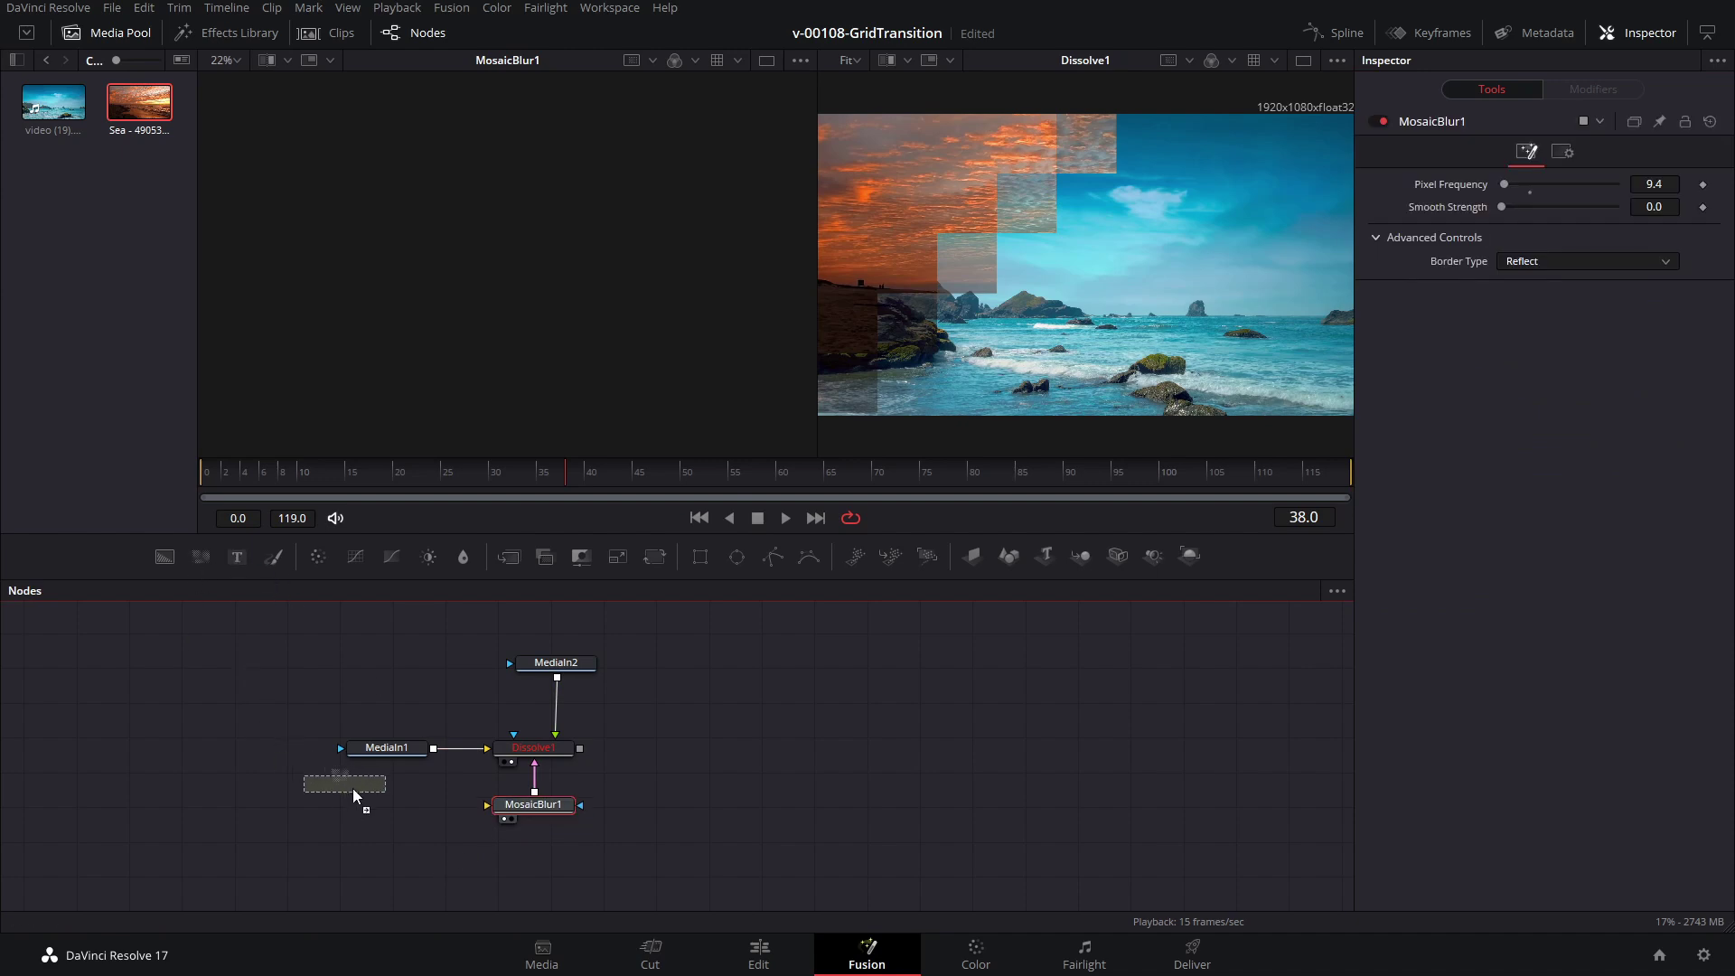
pyautogui.moveTo(353, 790); pyautogui.dragTo(487, 794)
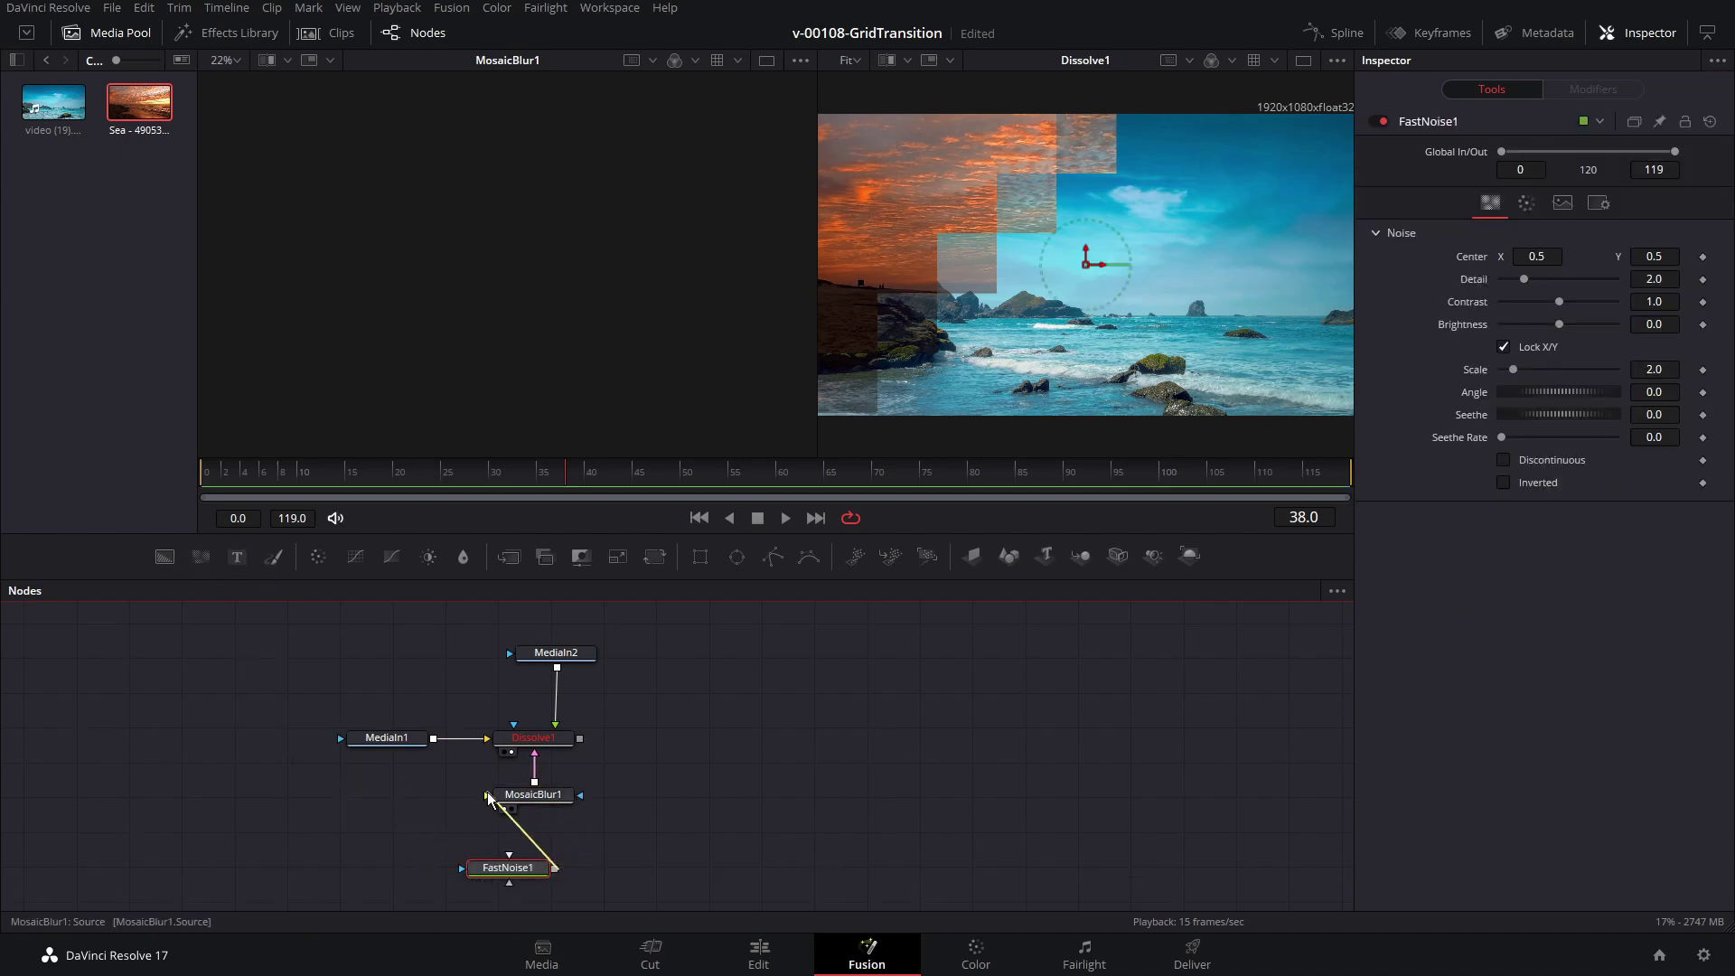
pyautogui.moveTo(517, 872); pyautogui.dragTo(543, 856)
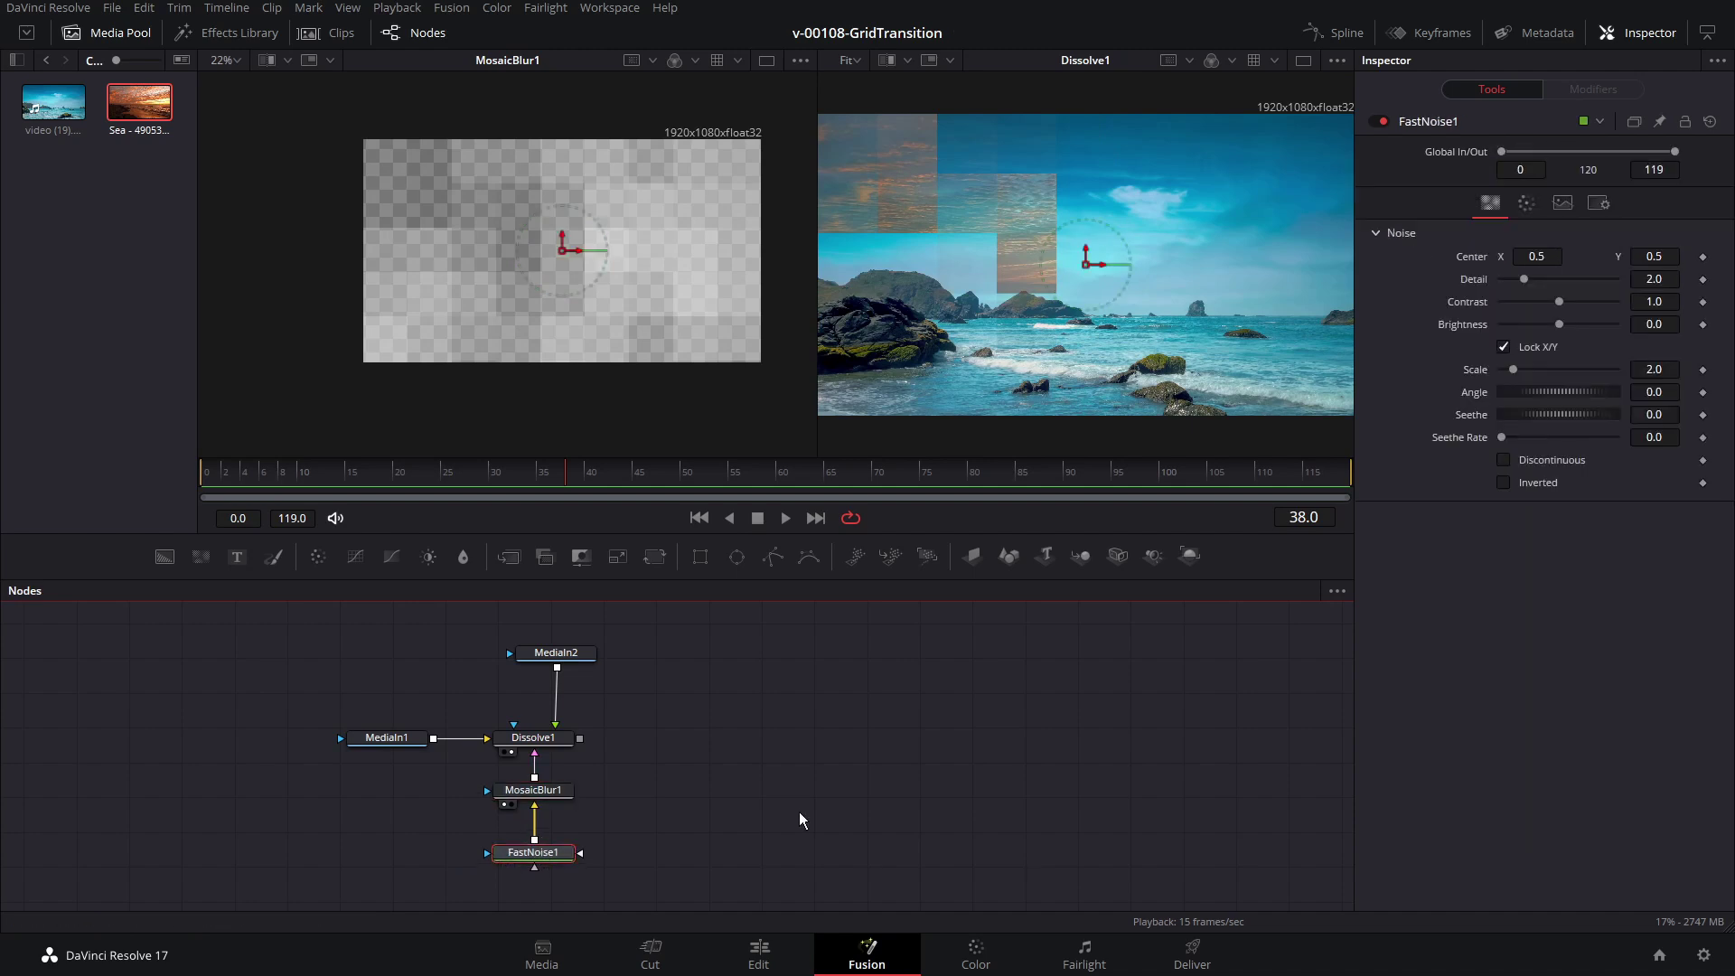
# Step: Set the FastNoise node's Contrast to 4.11 and its Color 1 Alpha to 1.0
pyautogui.moveTo(1562, 298); pyautogui.dragTo(1604, 301)
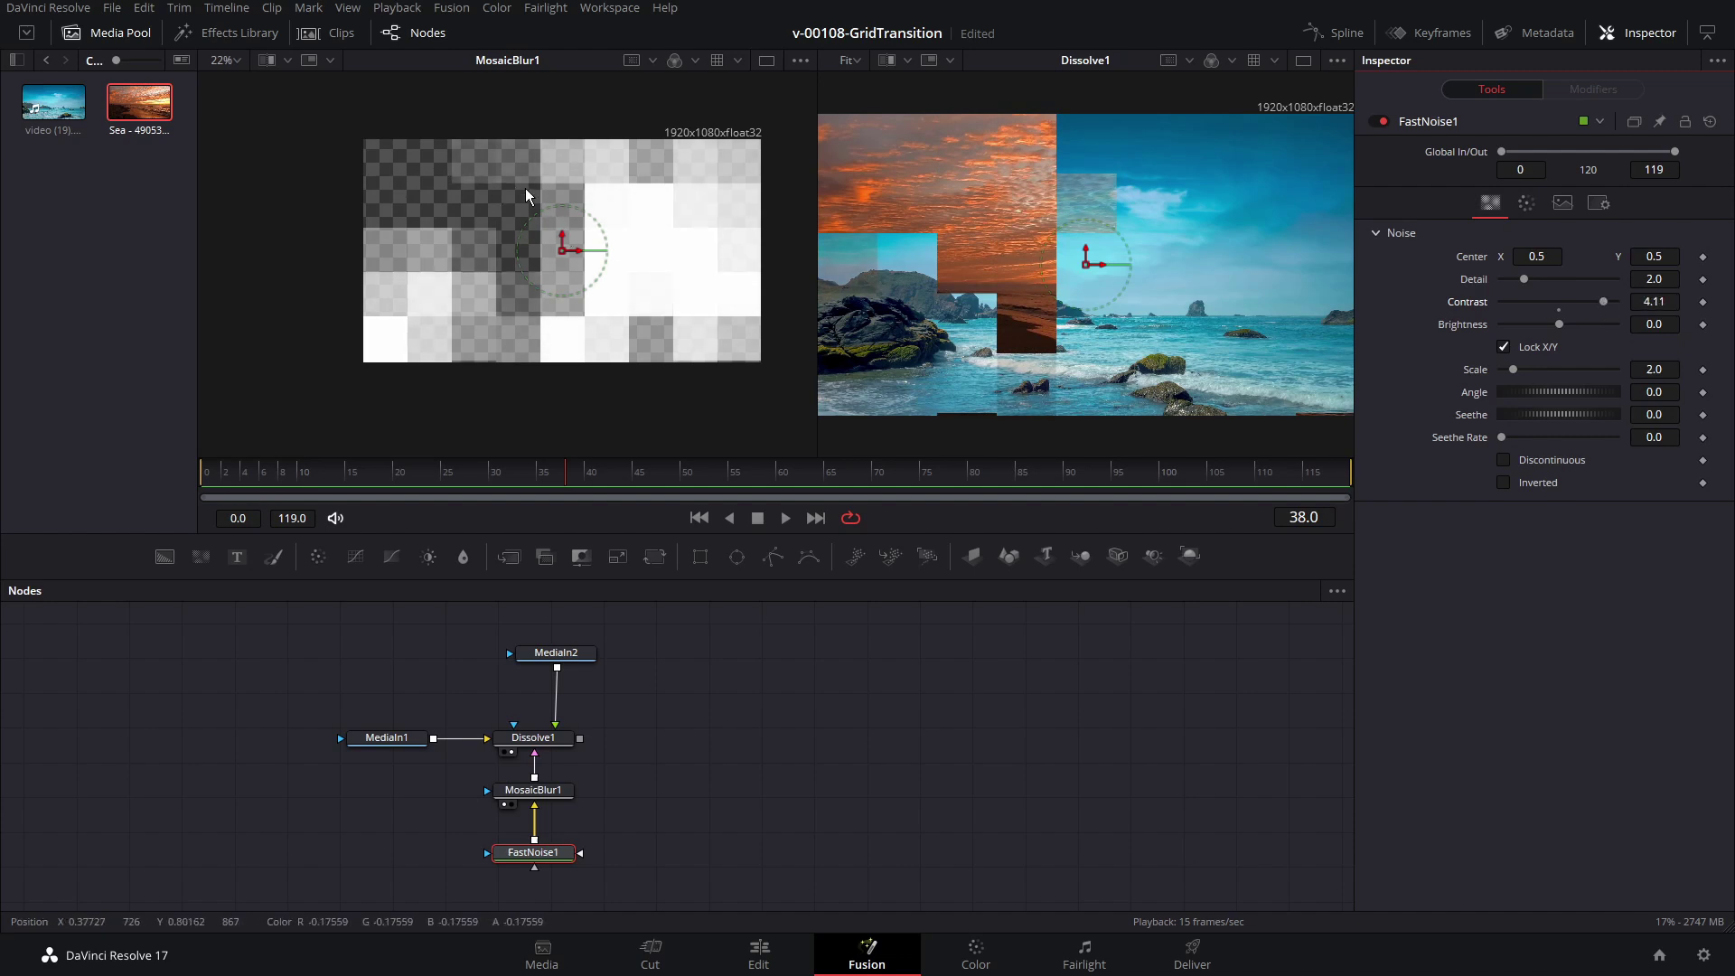
pyautogui.click(1526, 204)
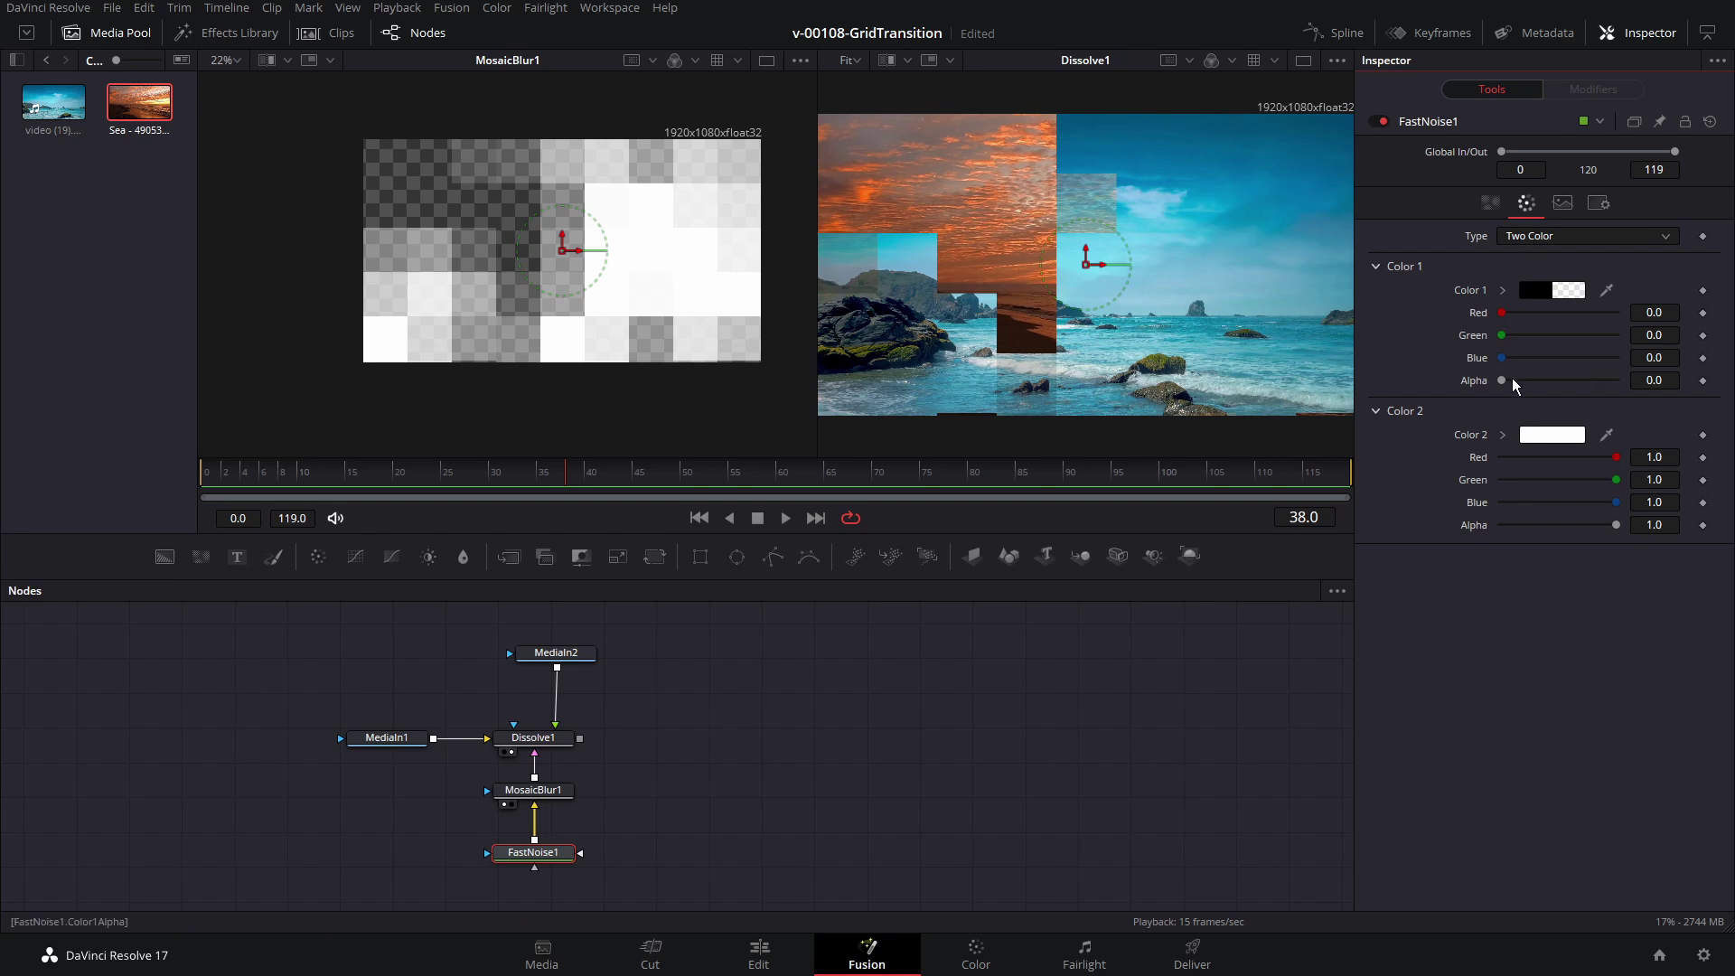
pyautogui.moveTo(1504, 382); pyautogui.dragTo(1641, 389)
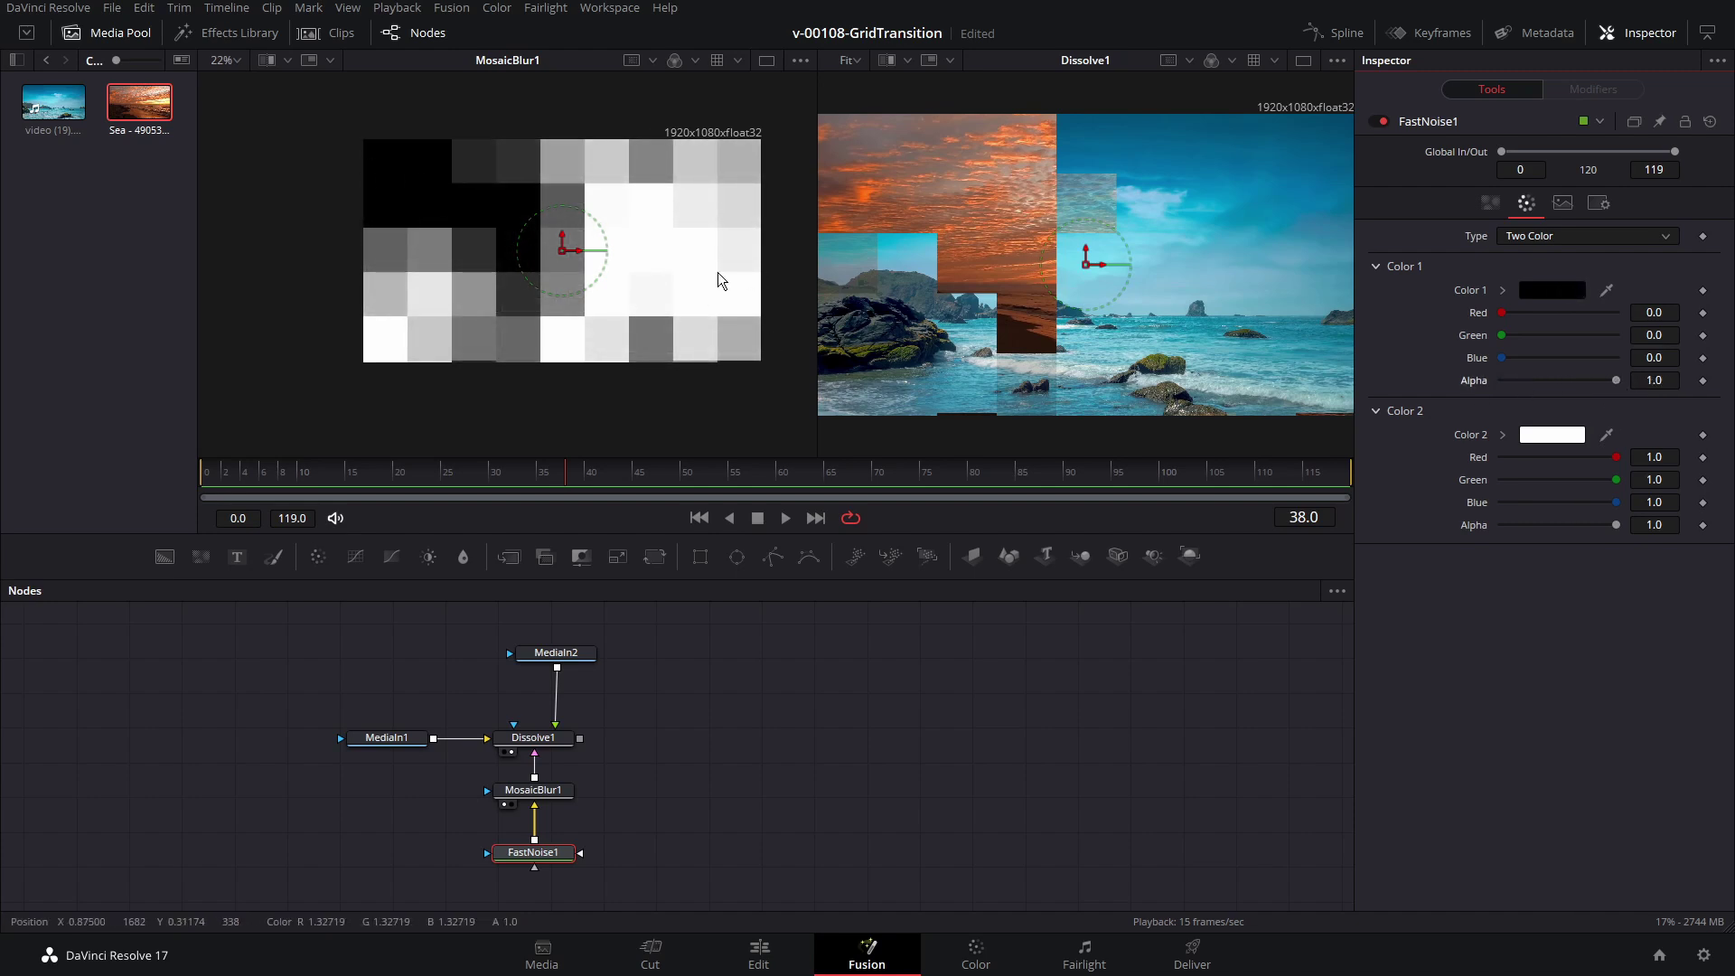
# Step: Sweep the Dissolve node's Background/Foreground mix between 0.0 and 0.945 to test the noise wipe, and leave it at 0.551
pyautogui.moveTo(534, 755); pyautogui.dragTo(535, 777)
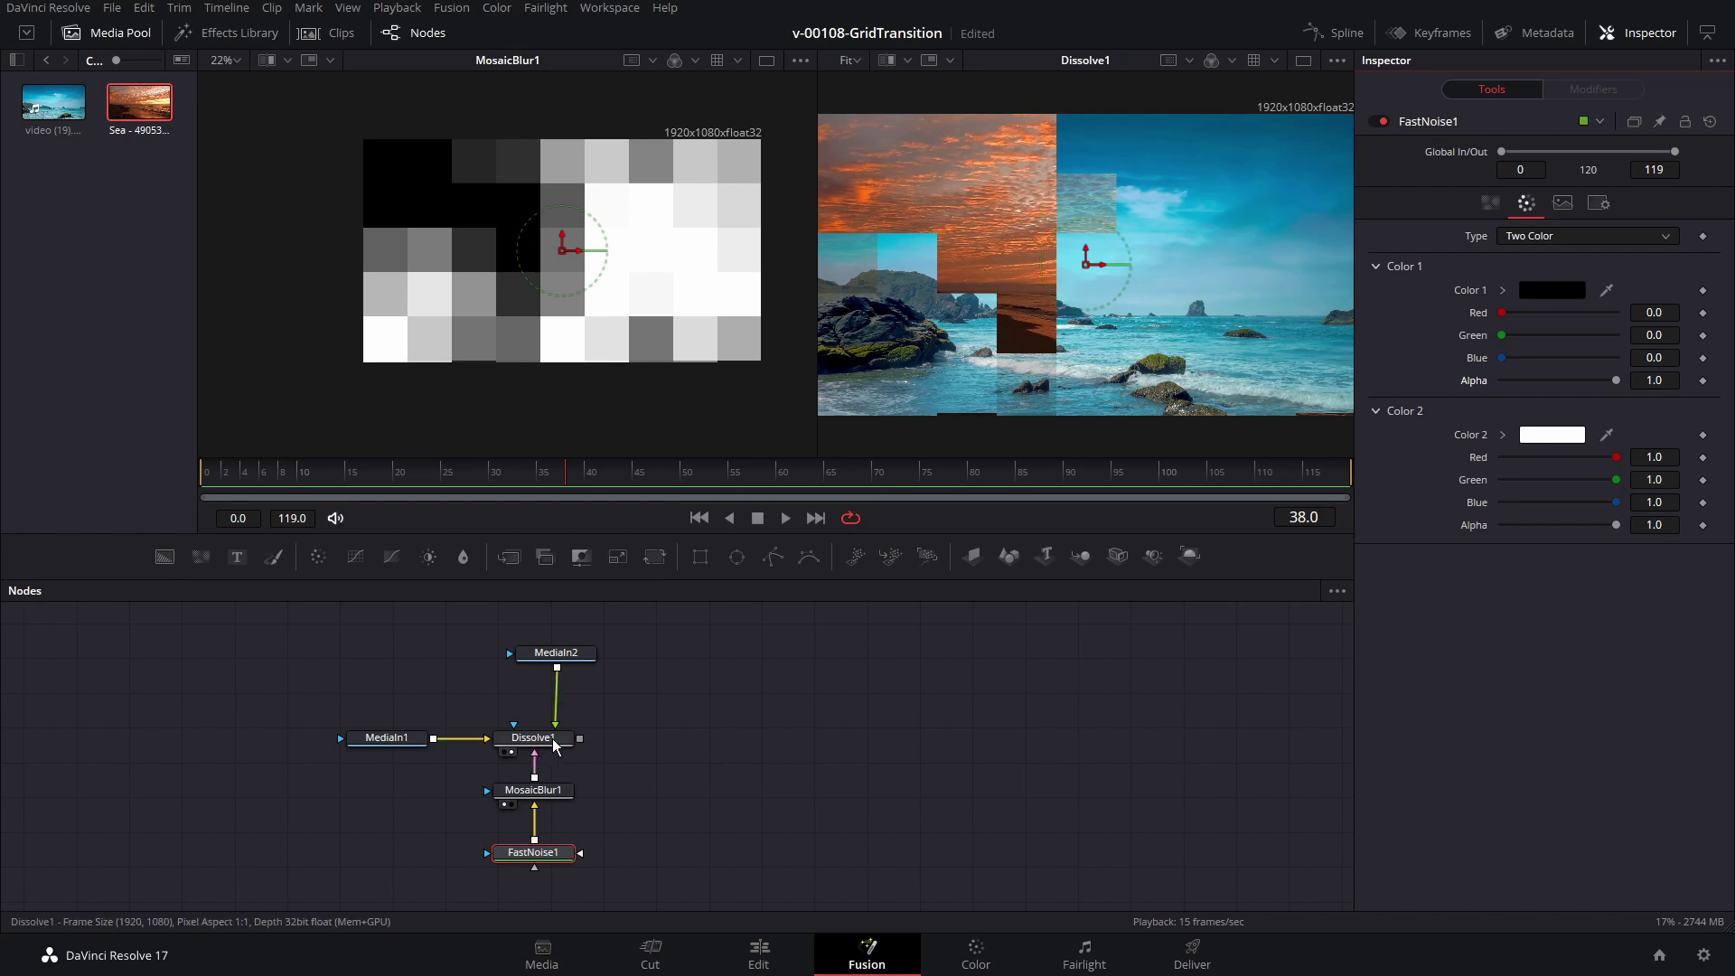
pyautogui.click(553, 742)
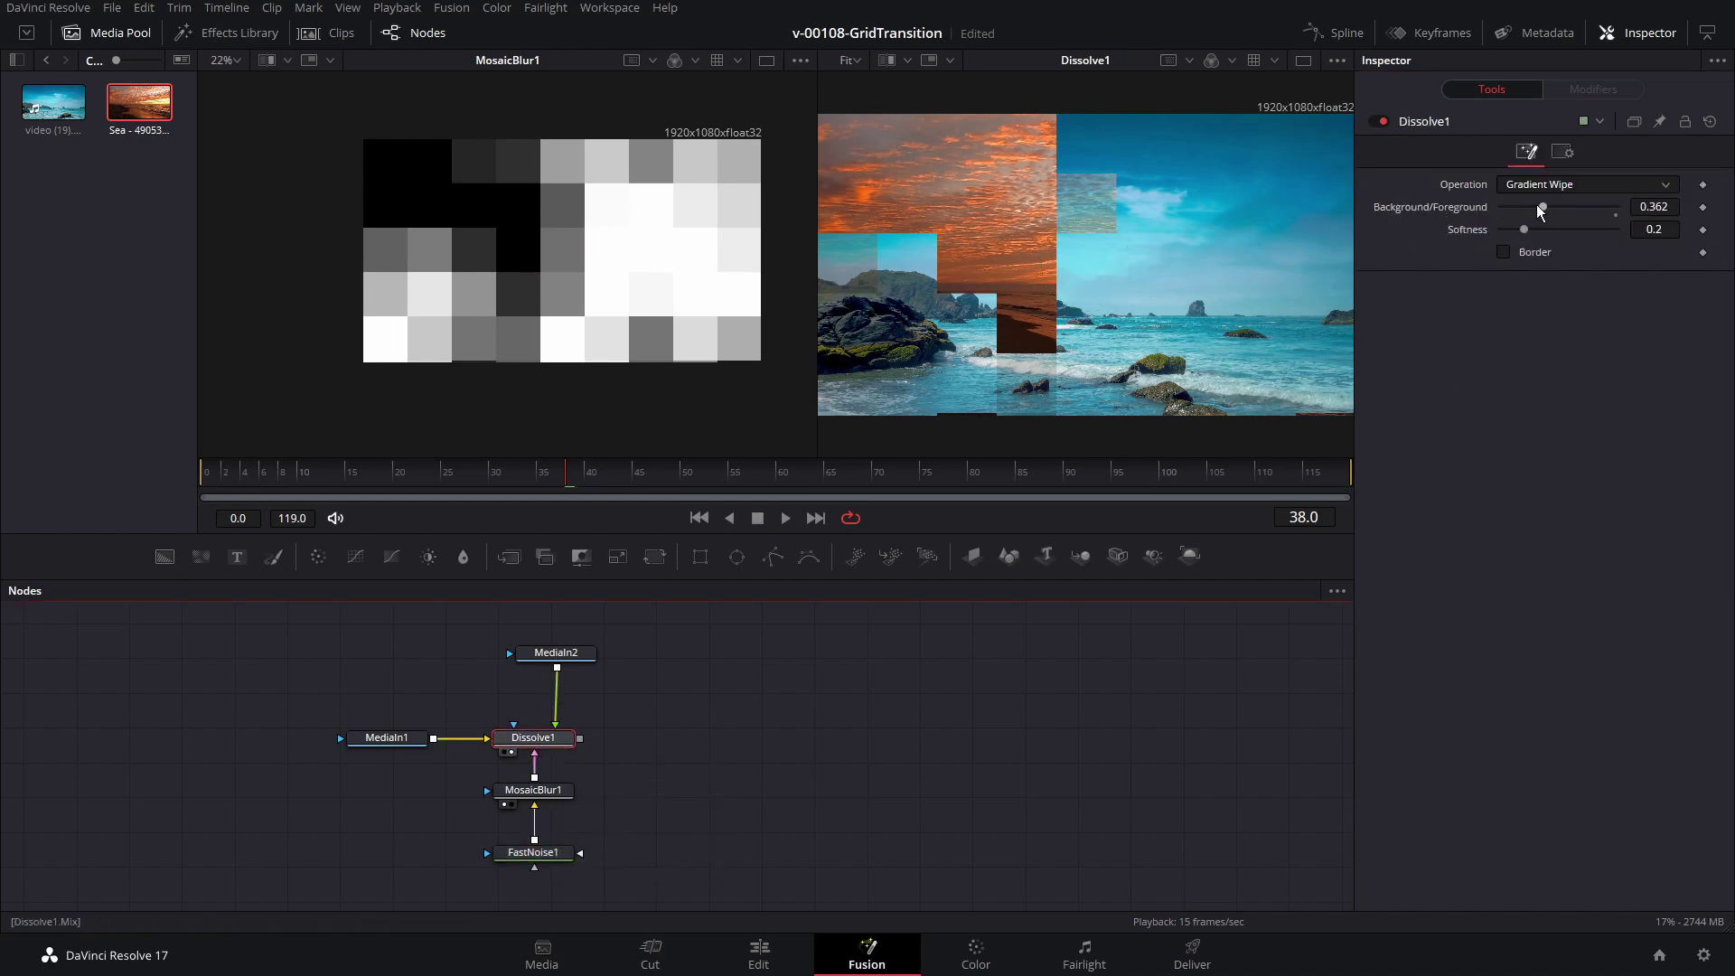
pyautogui.moveTo(1541, 212); pyautogui.dragTo(1480, 213)
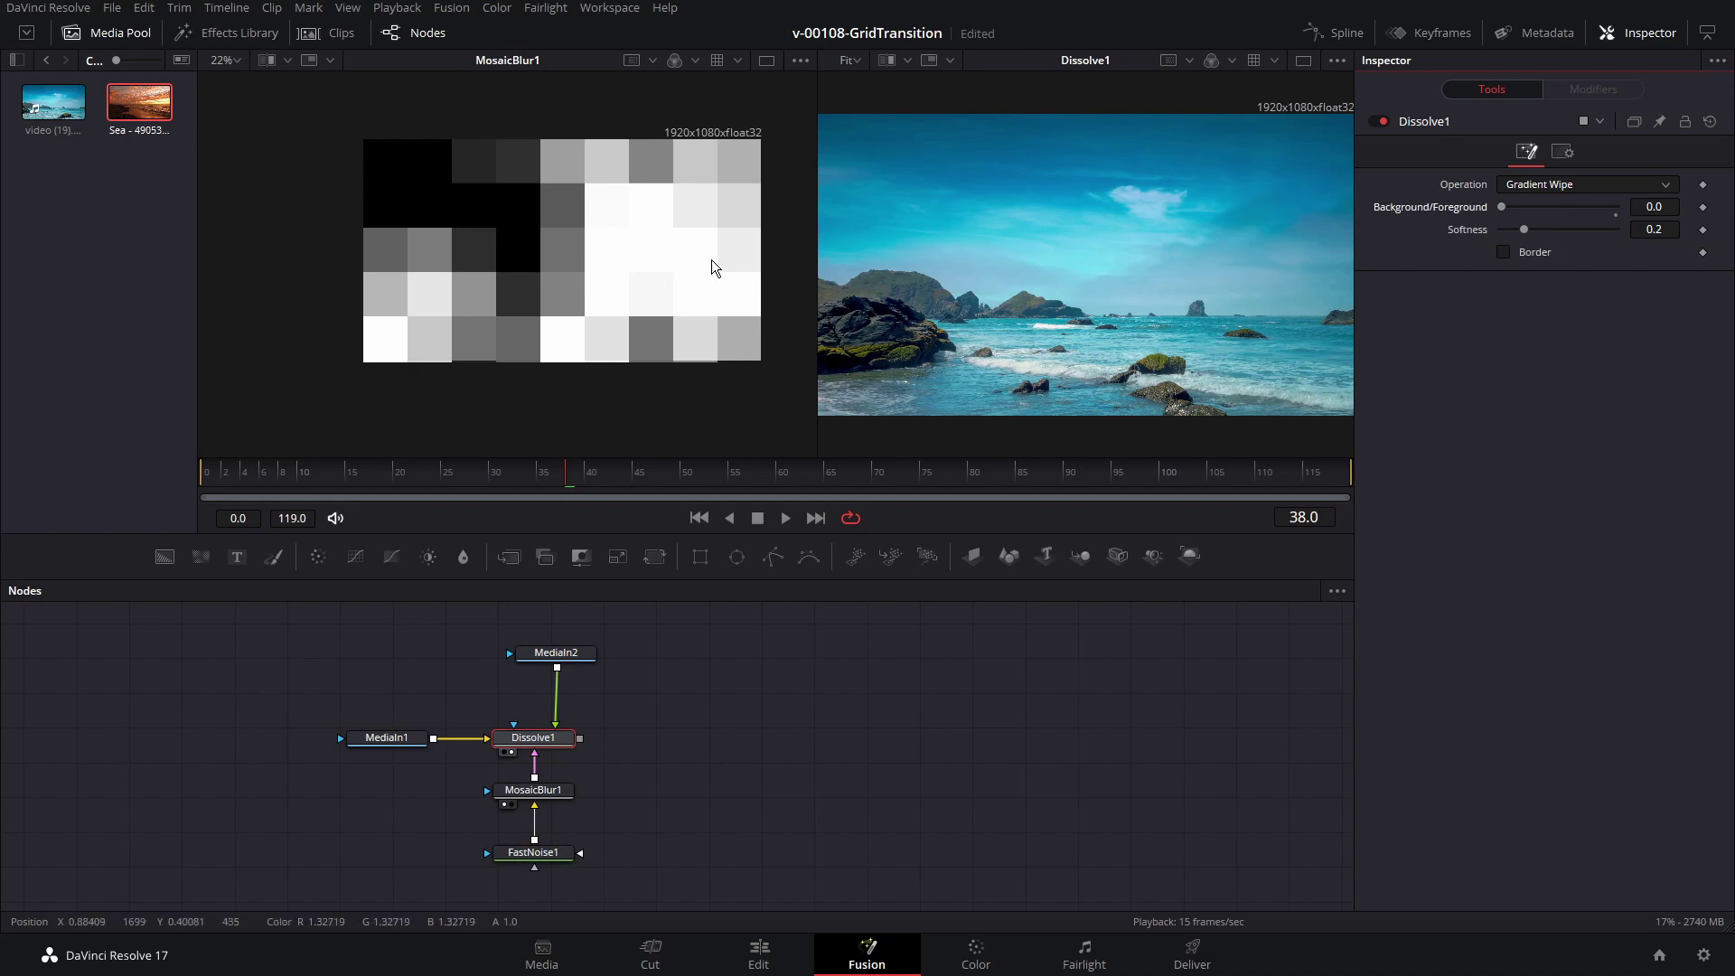
pyautogui.moveTo(1502, 214); pyautogui.dragTo(1507, 214)
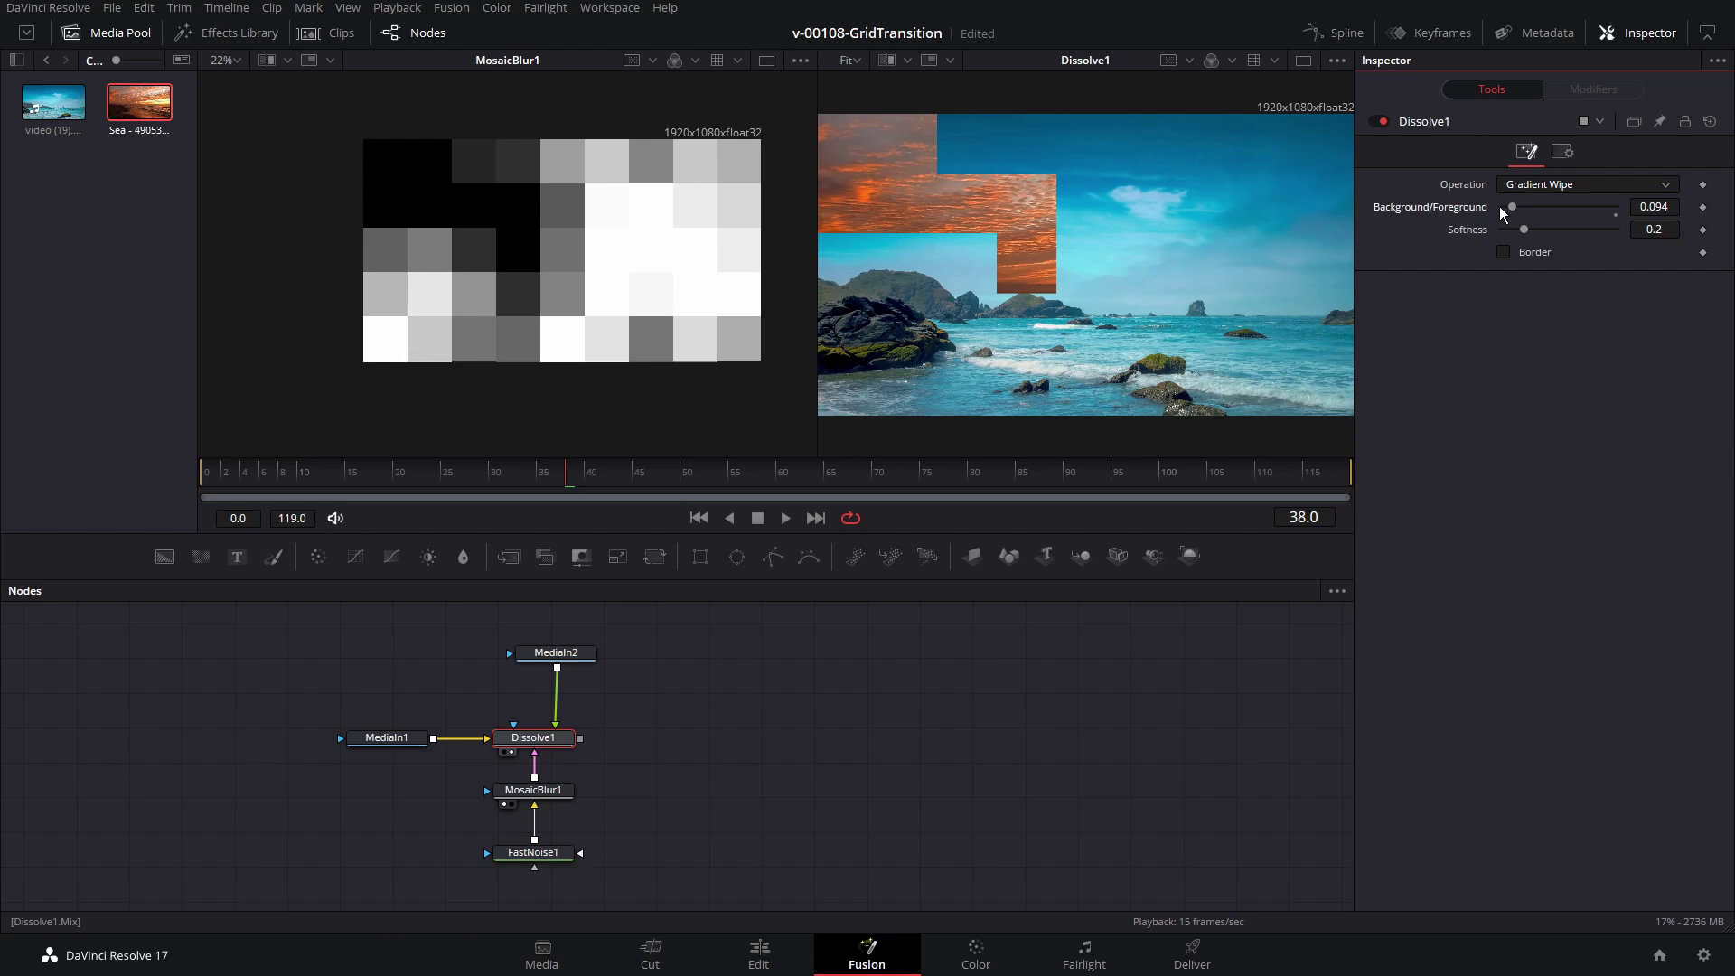
pyautogui.moveTo(1518, 210); pyautogui.dragTo(1611, 215)
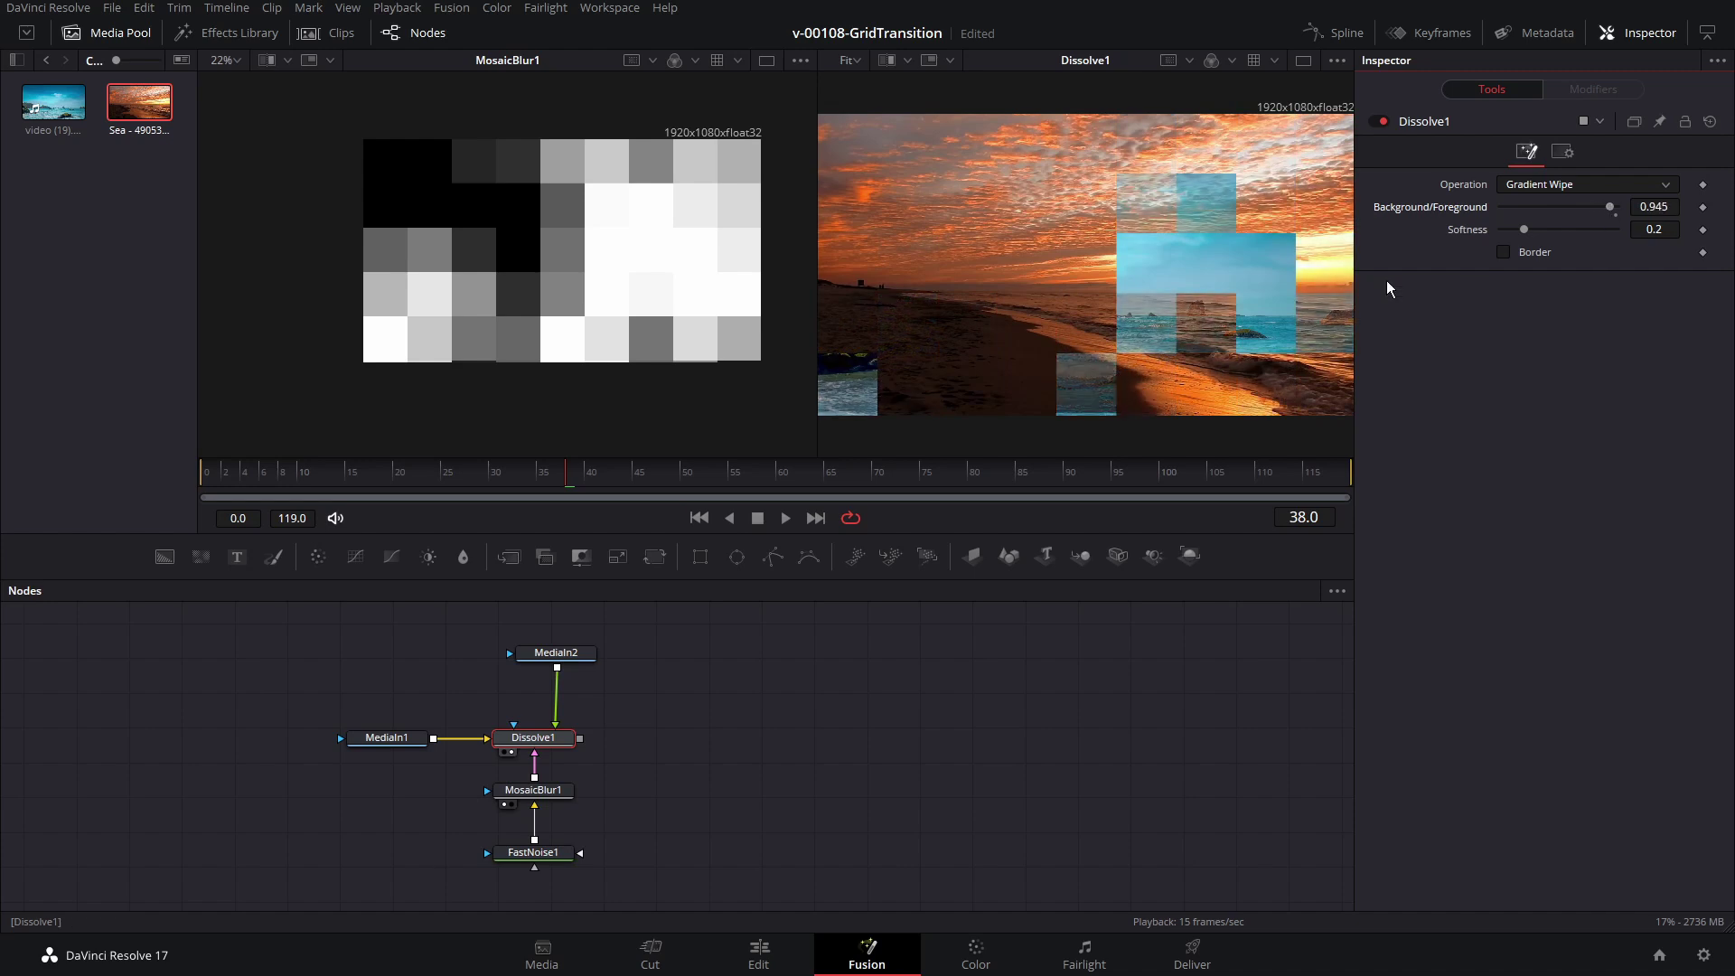
pyautogui.click(1492, 213)
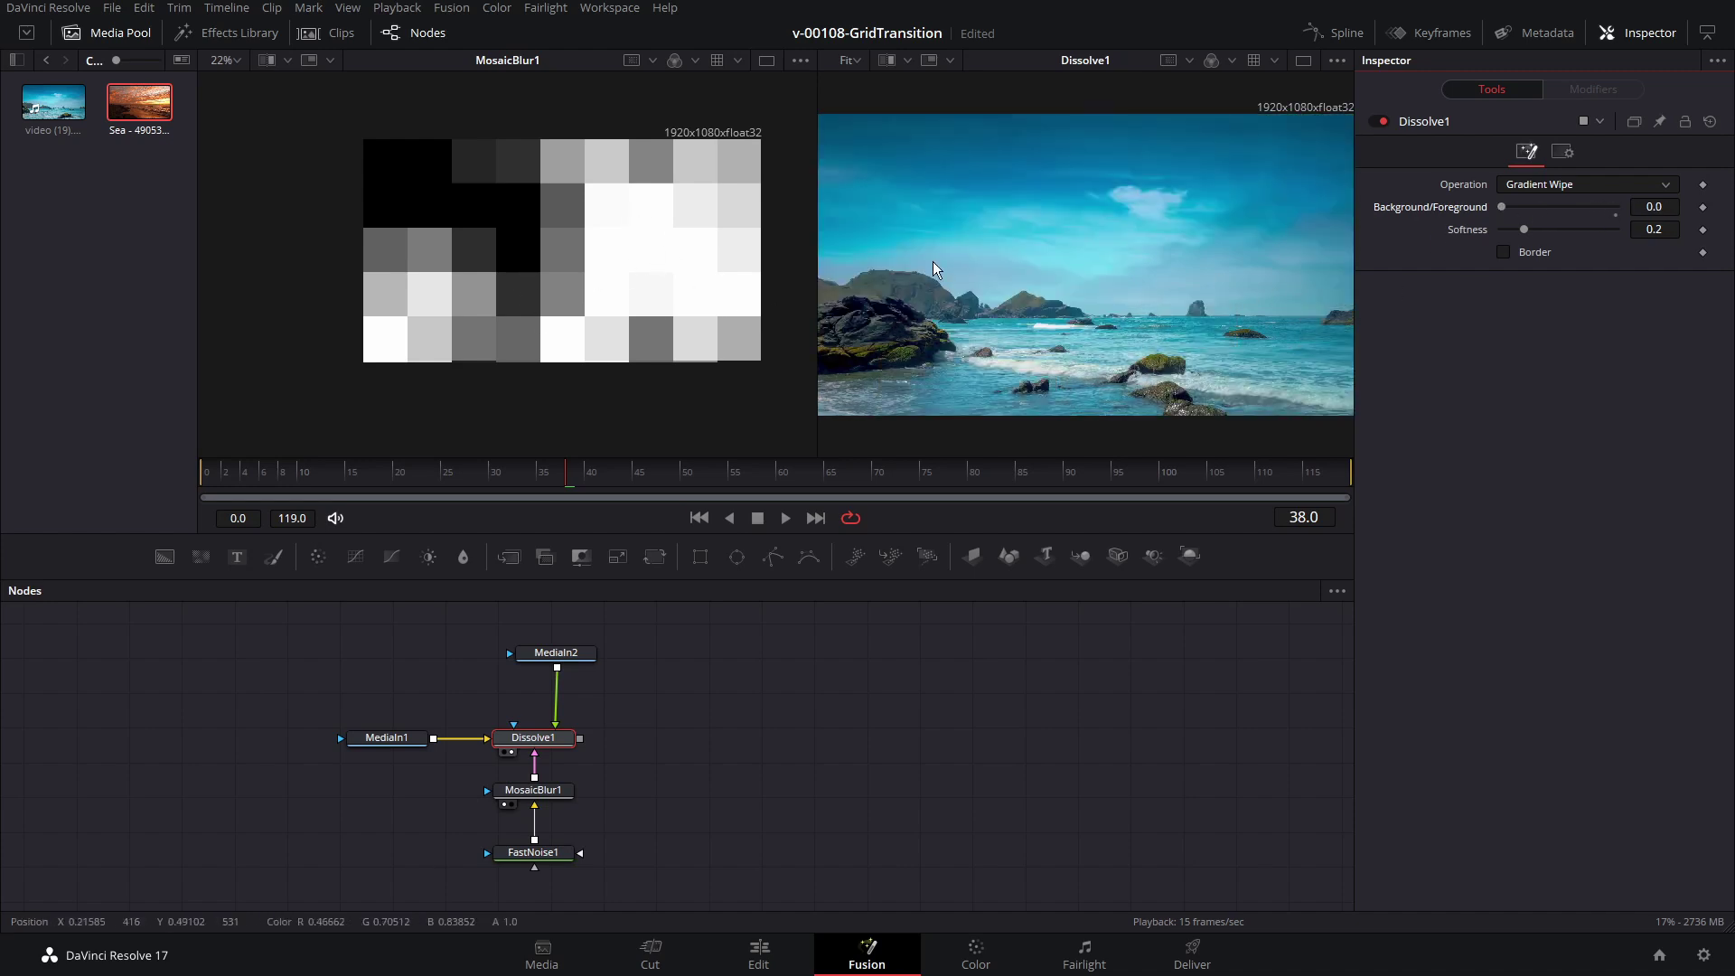
pyautogui.moveTo(1493, 217); pyautogui.dragTo(1565, 213)
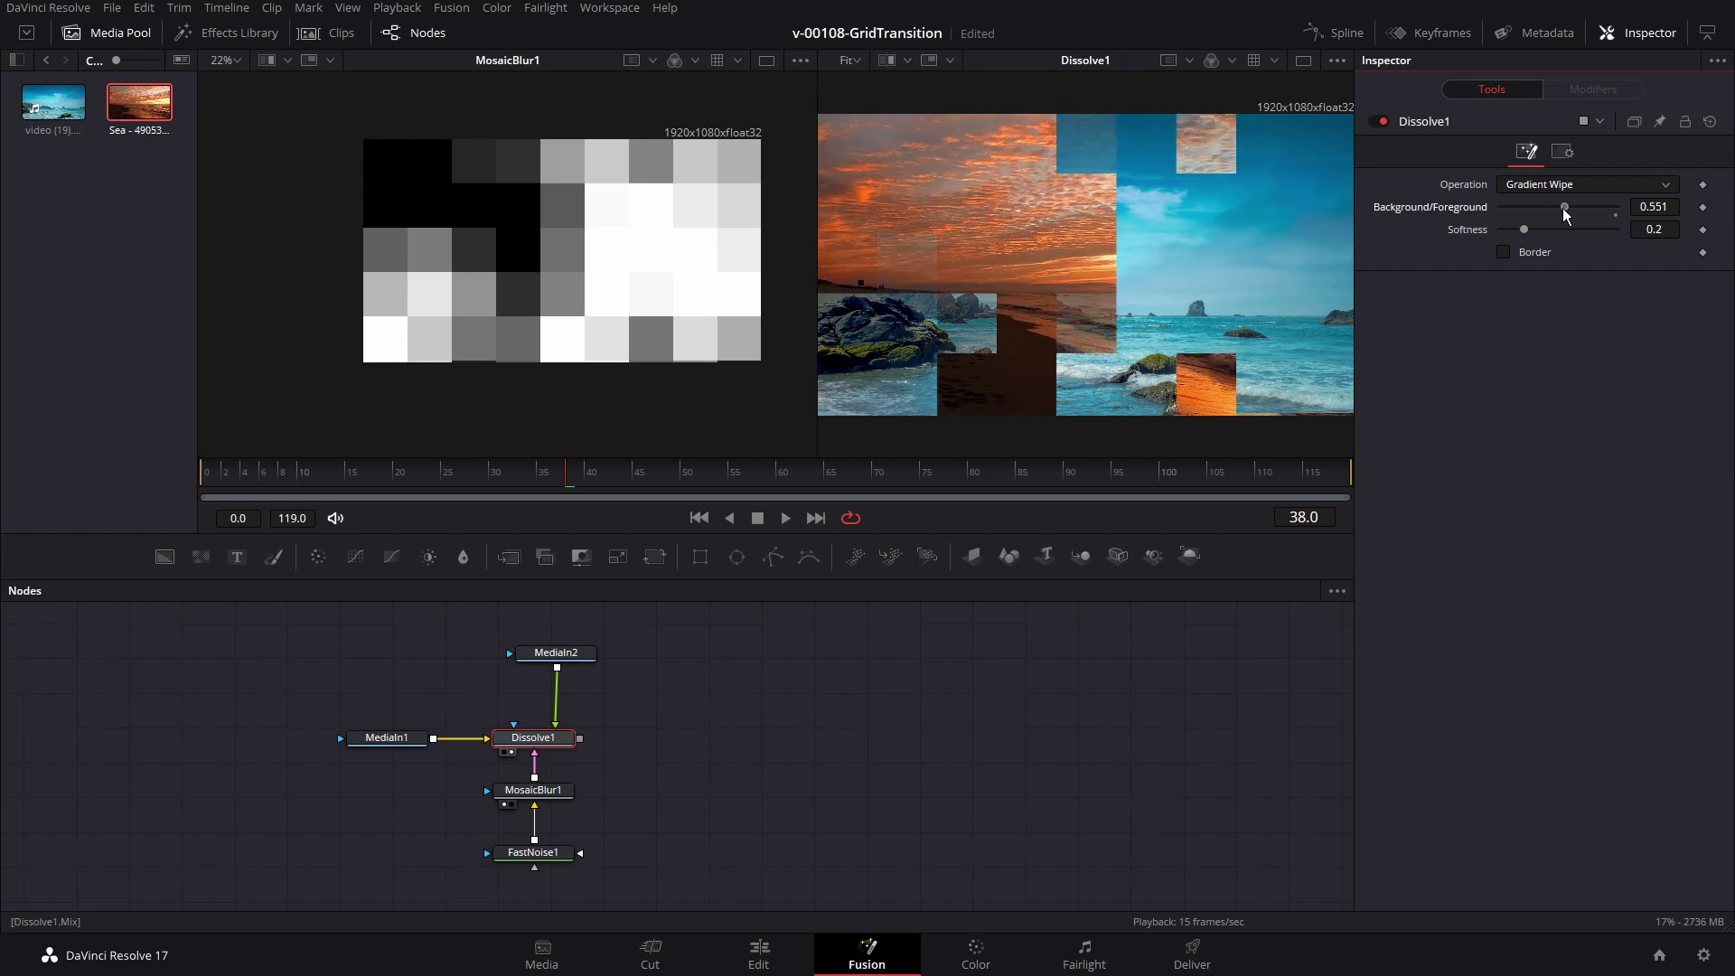
# Step: Raise the MosaicBlur node's Pixel Frequency to 25.2 for smaller blocks and deselect the node
pyautogui.moveTo(557, 801); pyautogui.dragTo(557, 805)
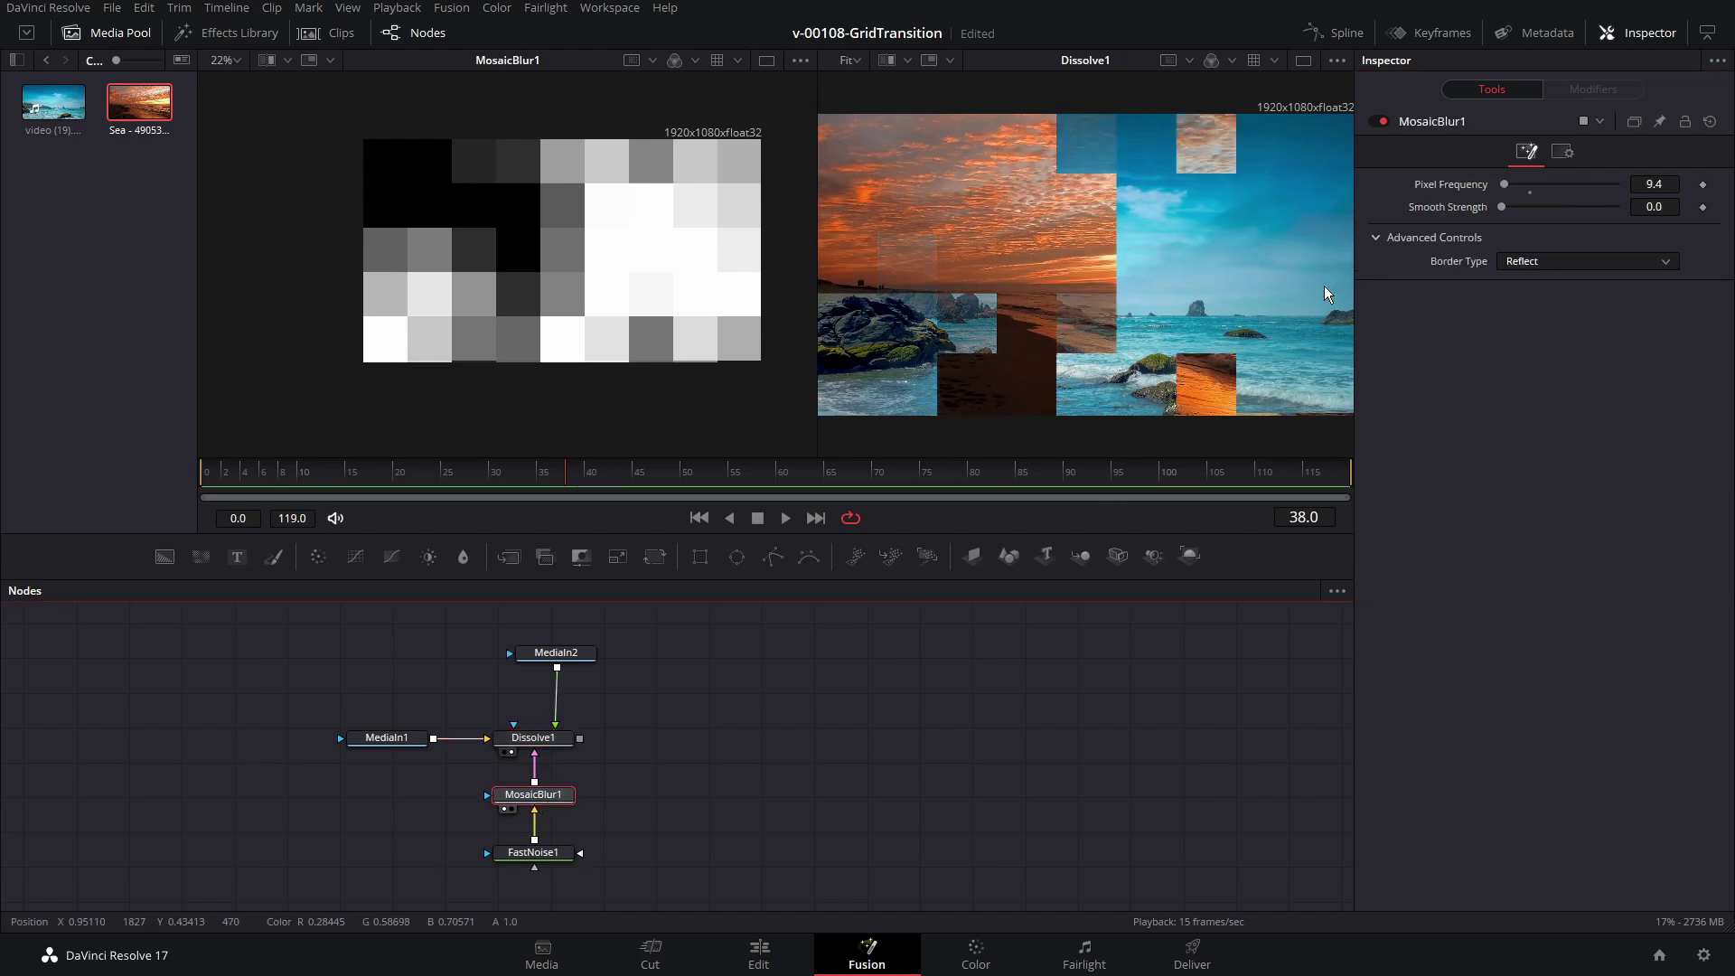
pyautogui.moveTo(1505, 185); pyautogui.dragTo(1508, 185)
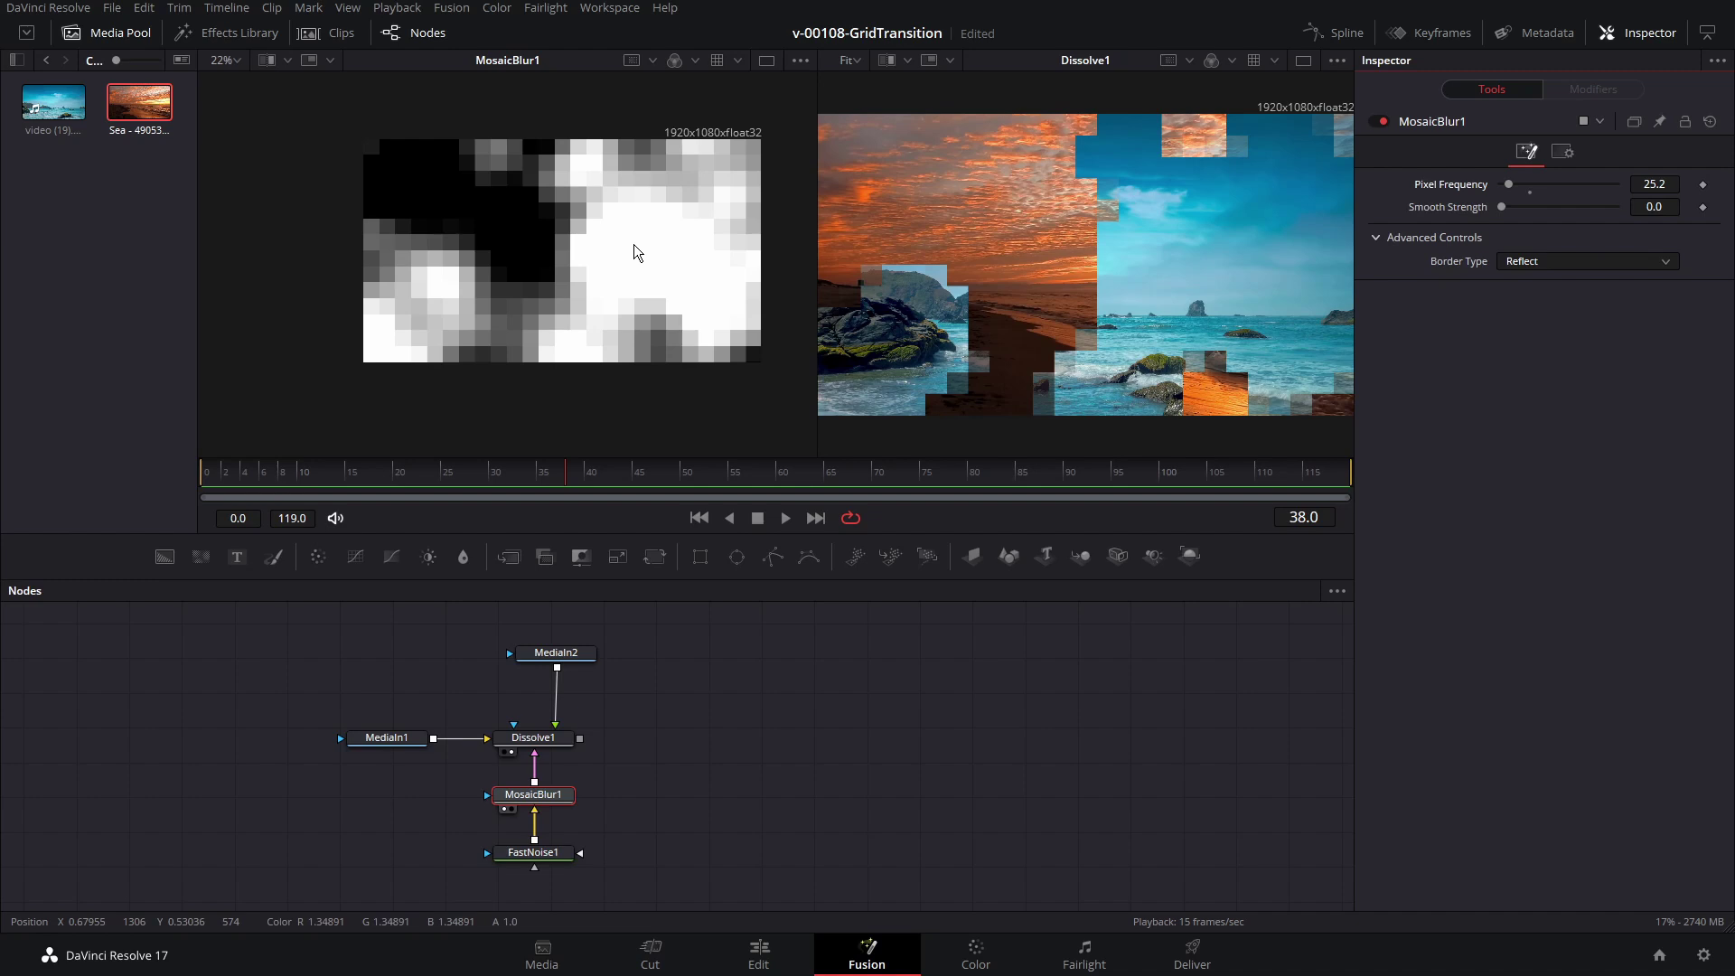
pyautogui.click(697, 756)
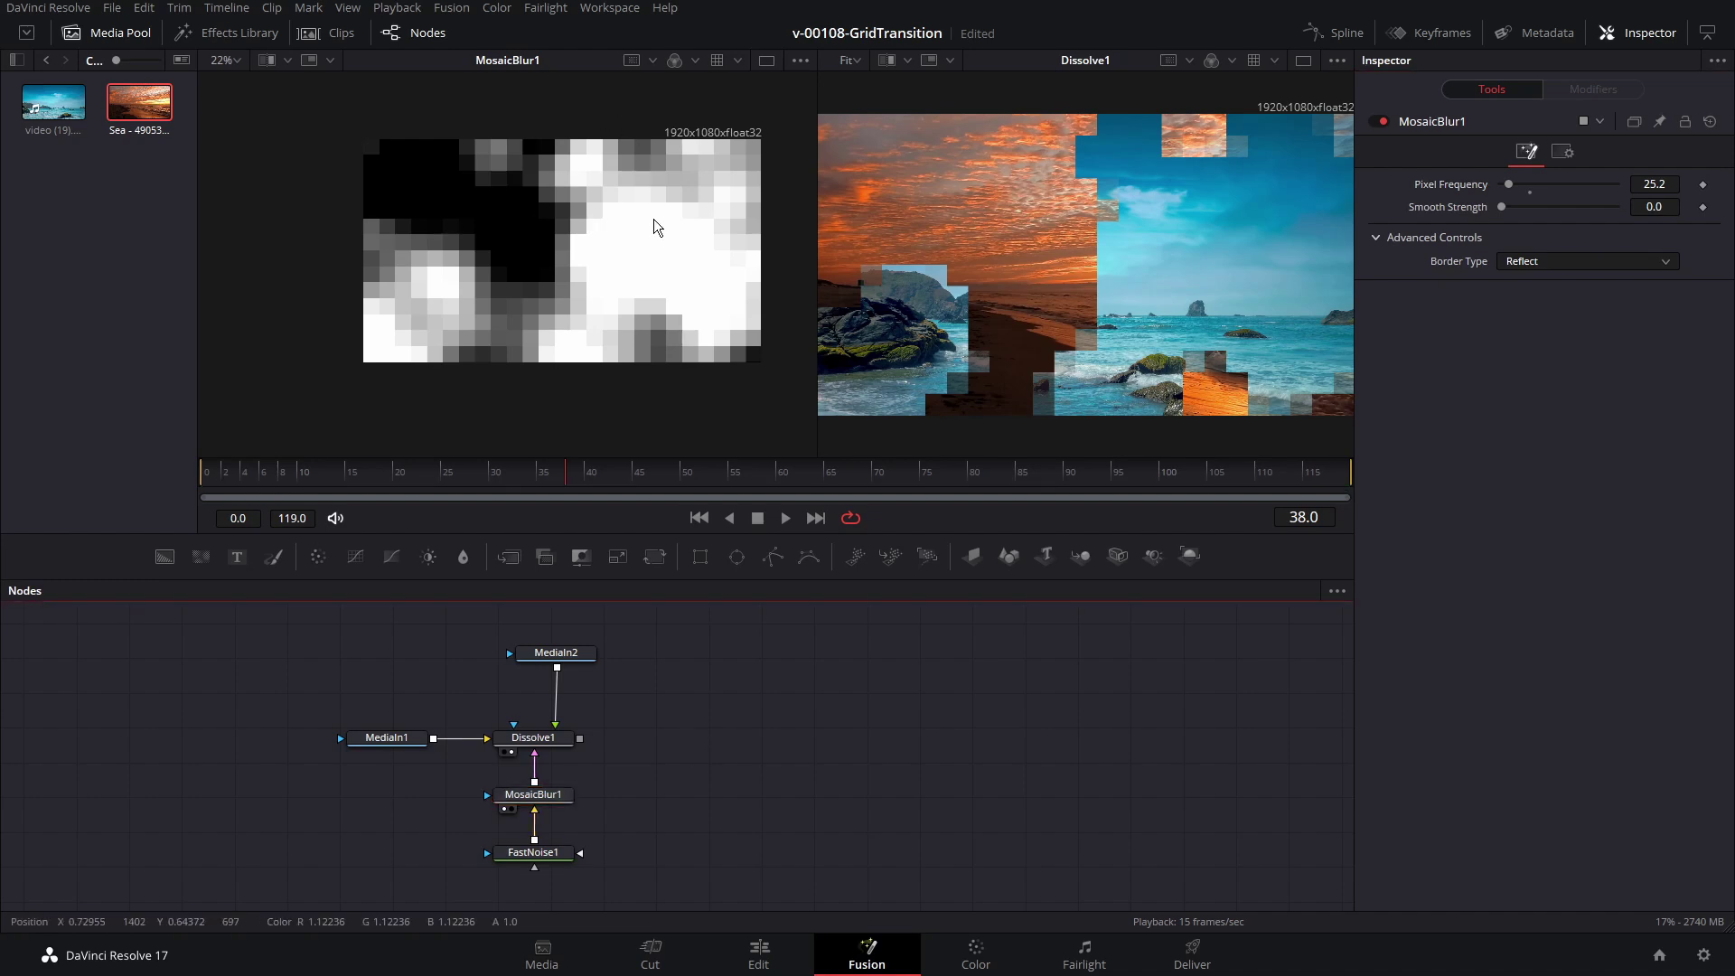
# Step: Raise the FastNoise node's Scale to 14.33 and vary the Dissolve node's Background/Foreground mix to test the finer pattern
pyautogui.click(542, 855)
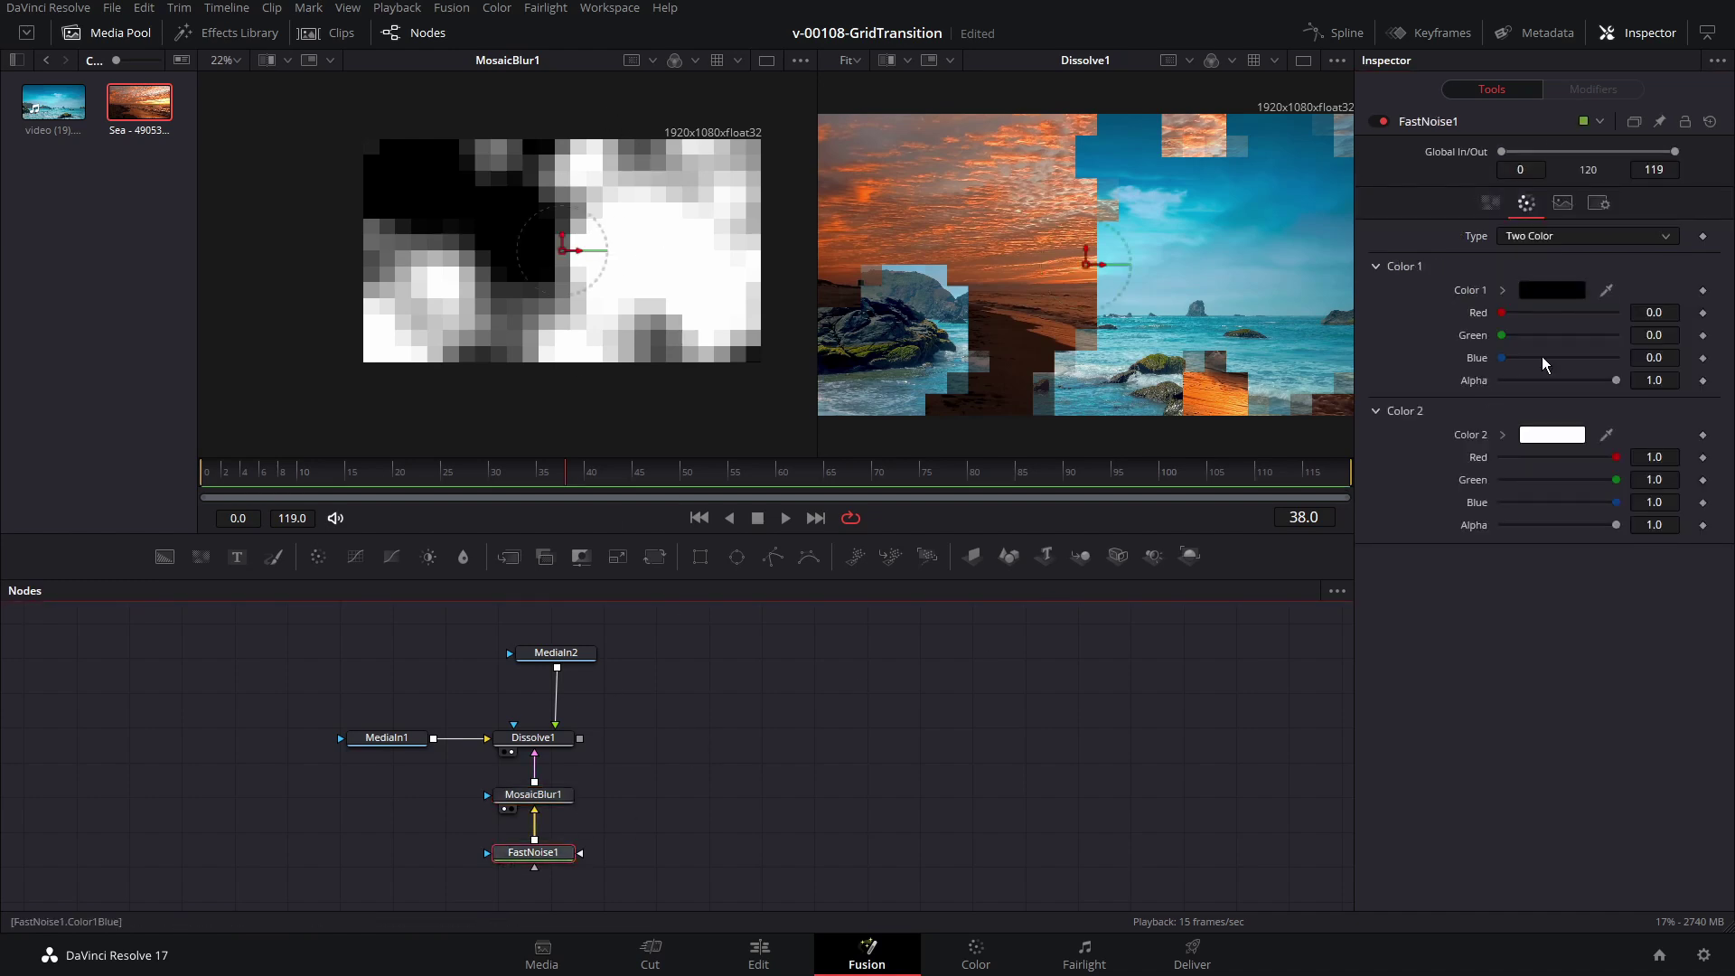
pyautogui.click(1491, 202)
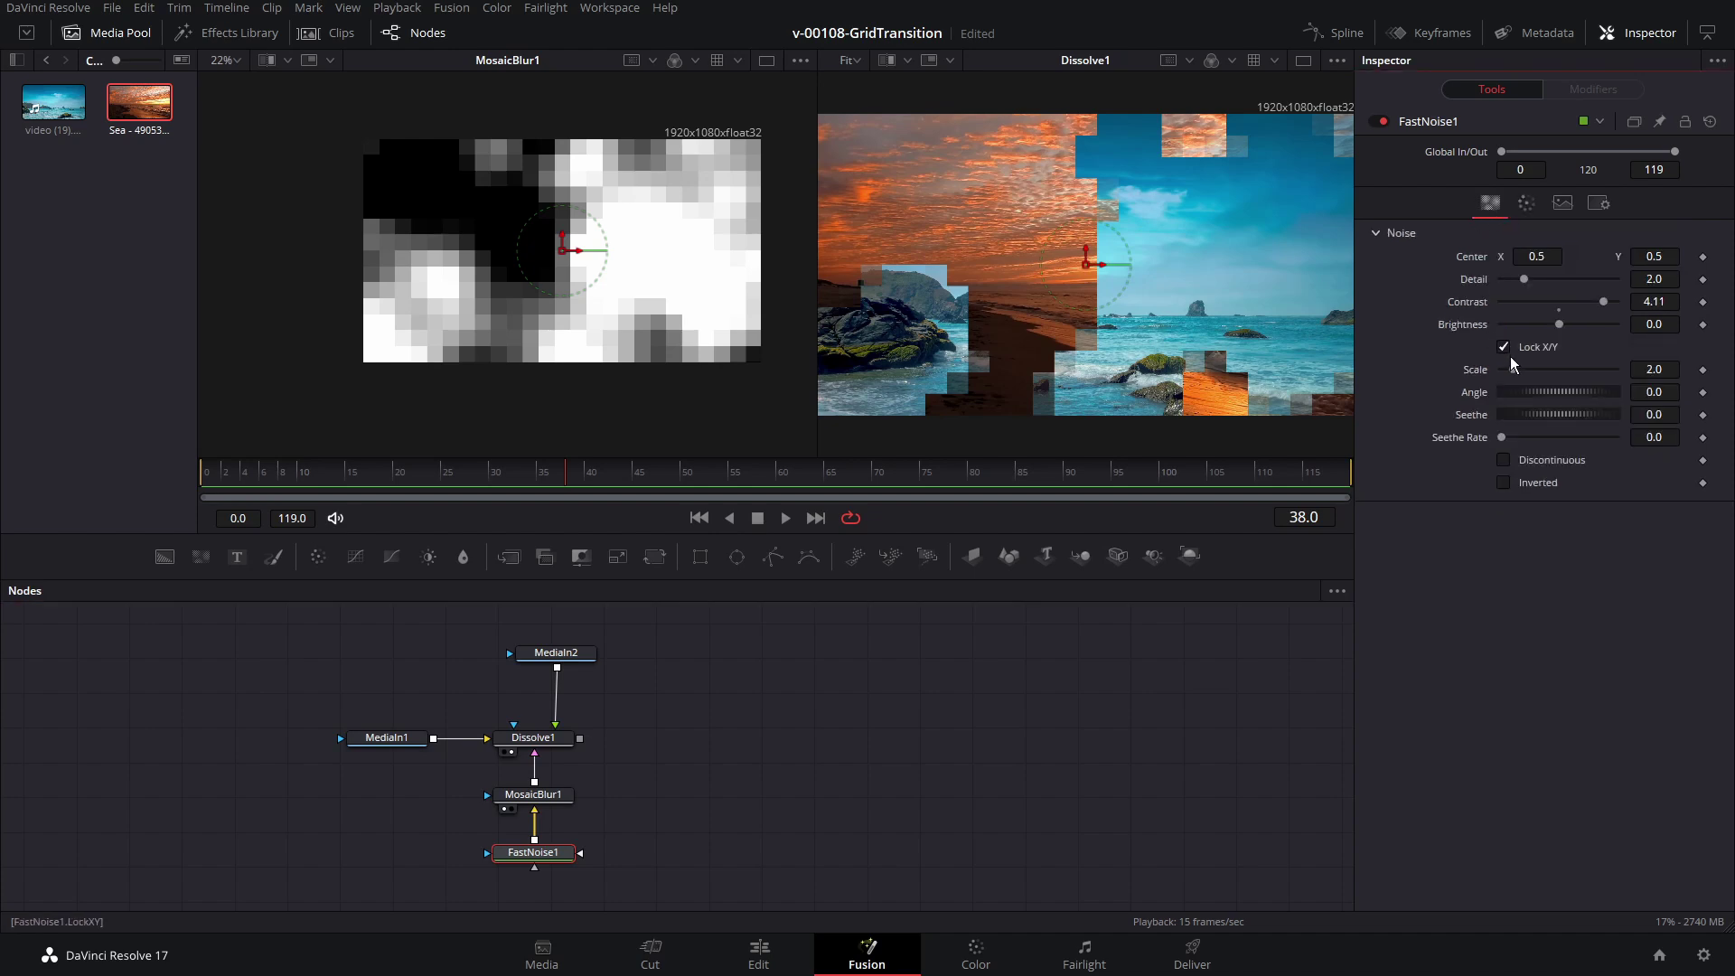
pyautogui.moveTo(1515, 371); pyautogui.dragTo(1583, 370)
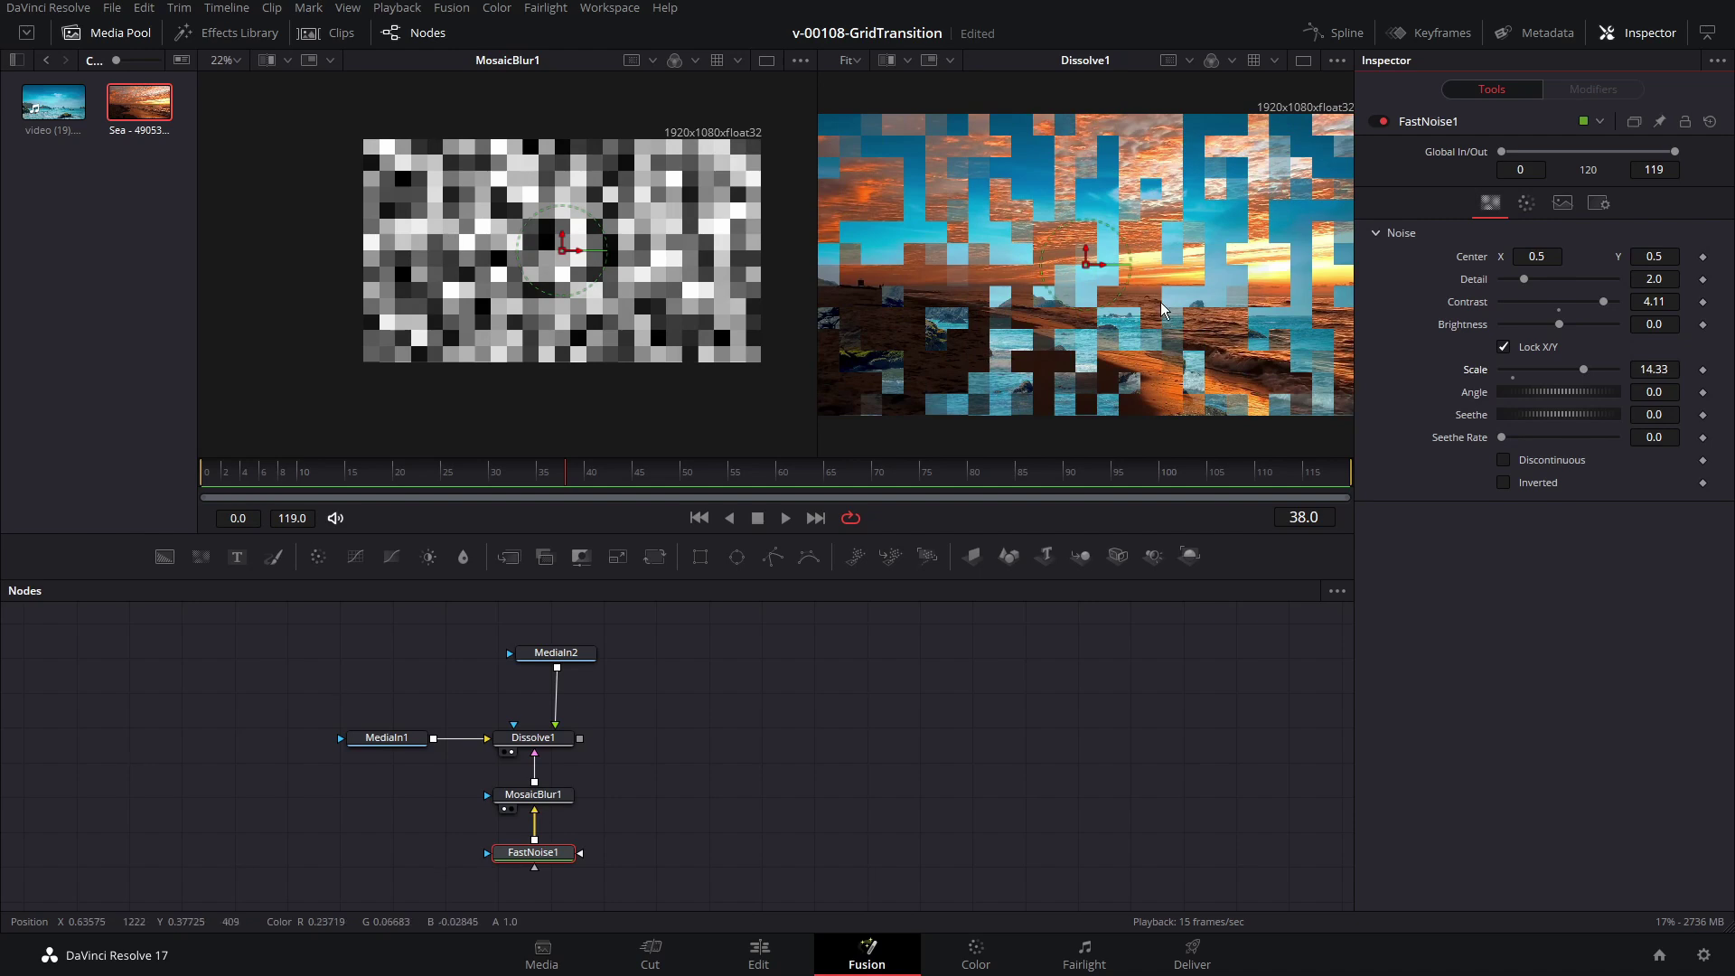
pyautogui.click(567, 740)
pyautogui.moveTo(1541, 207)
pyautogui.mouseDown()
pyautogui.moveTo(1608, 208)
pyautogui.moveTo(1559, 209)
pyautogui.mouseUp()
# Step: Give the FastNoise node a Radial gradient from about (0.47, 0.52) to (0.72, 0.24) and test the wipe with the Dissolve mix
pyautogui.click(533, 852)
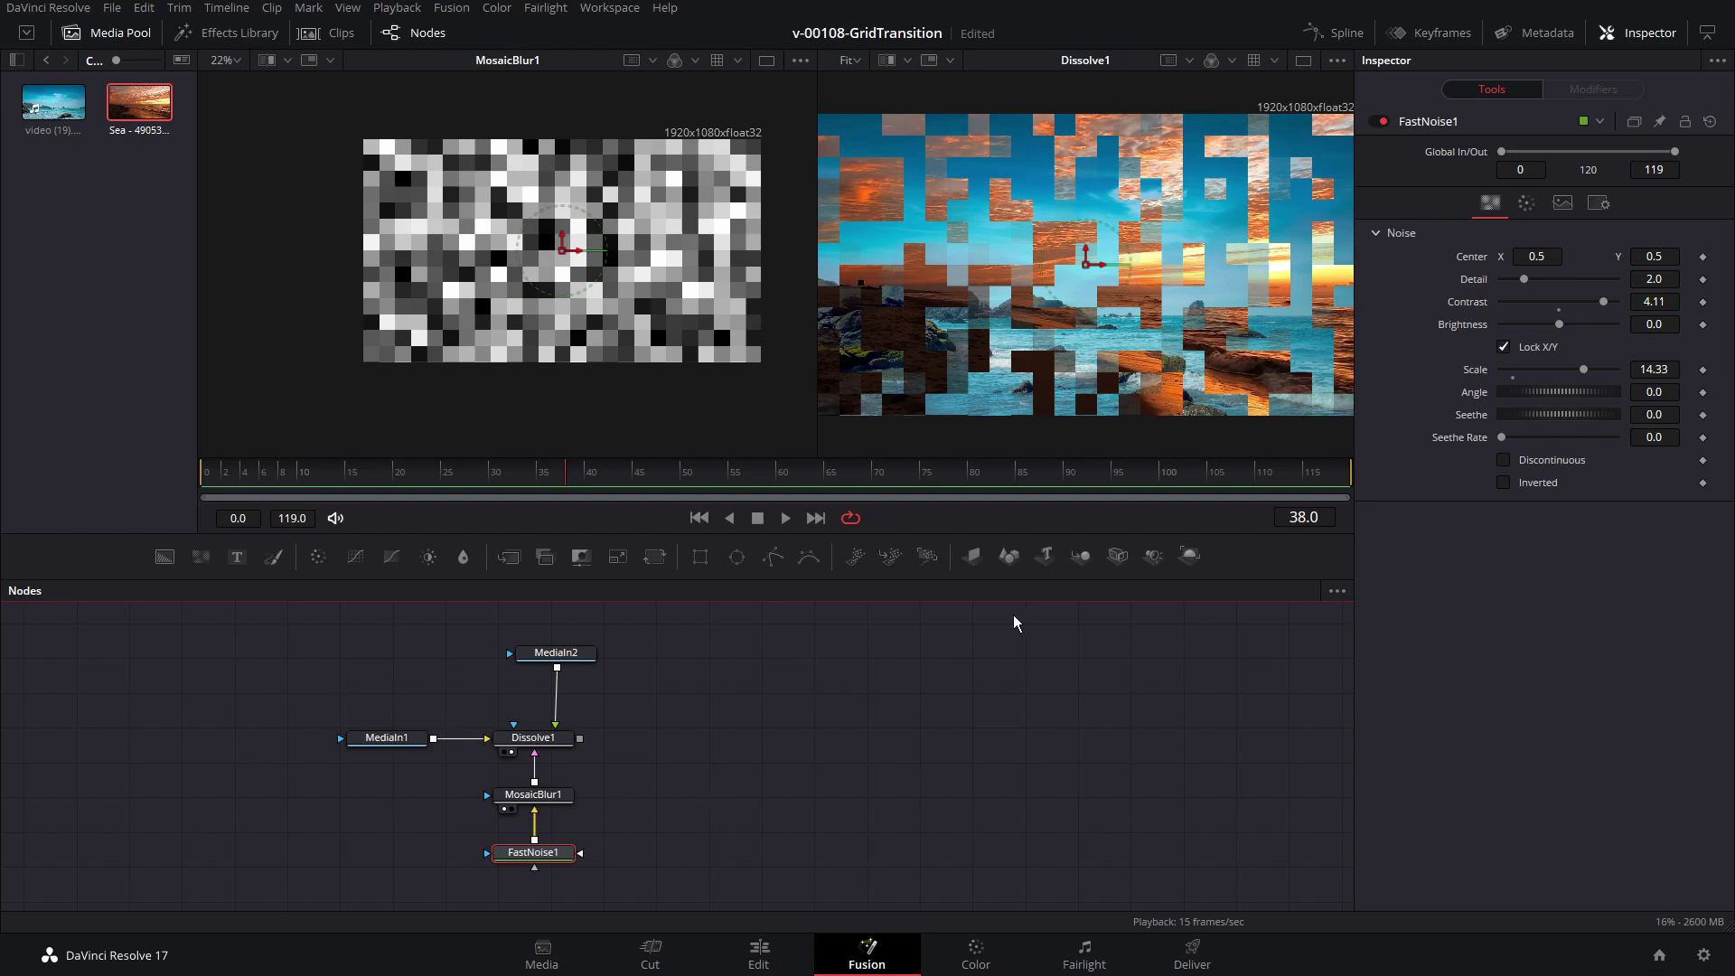
pyautogui.click(1524, 202)
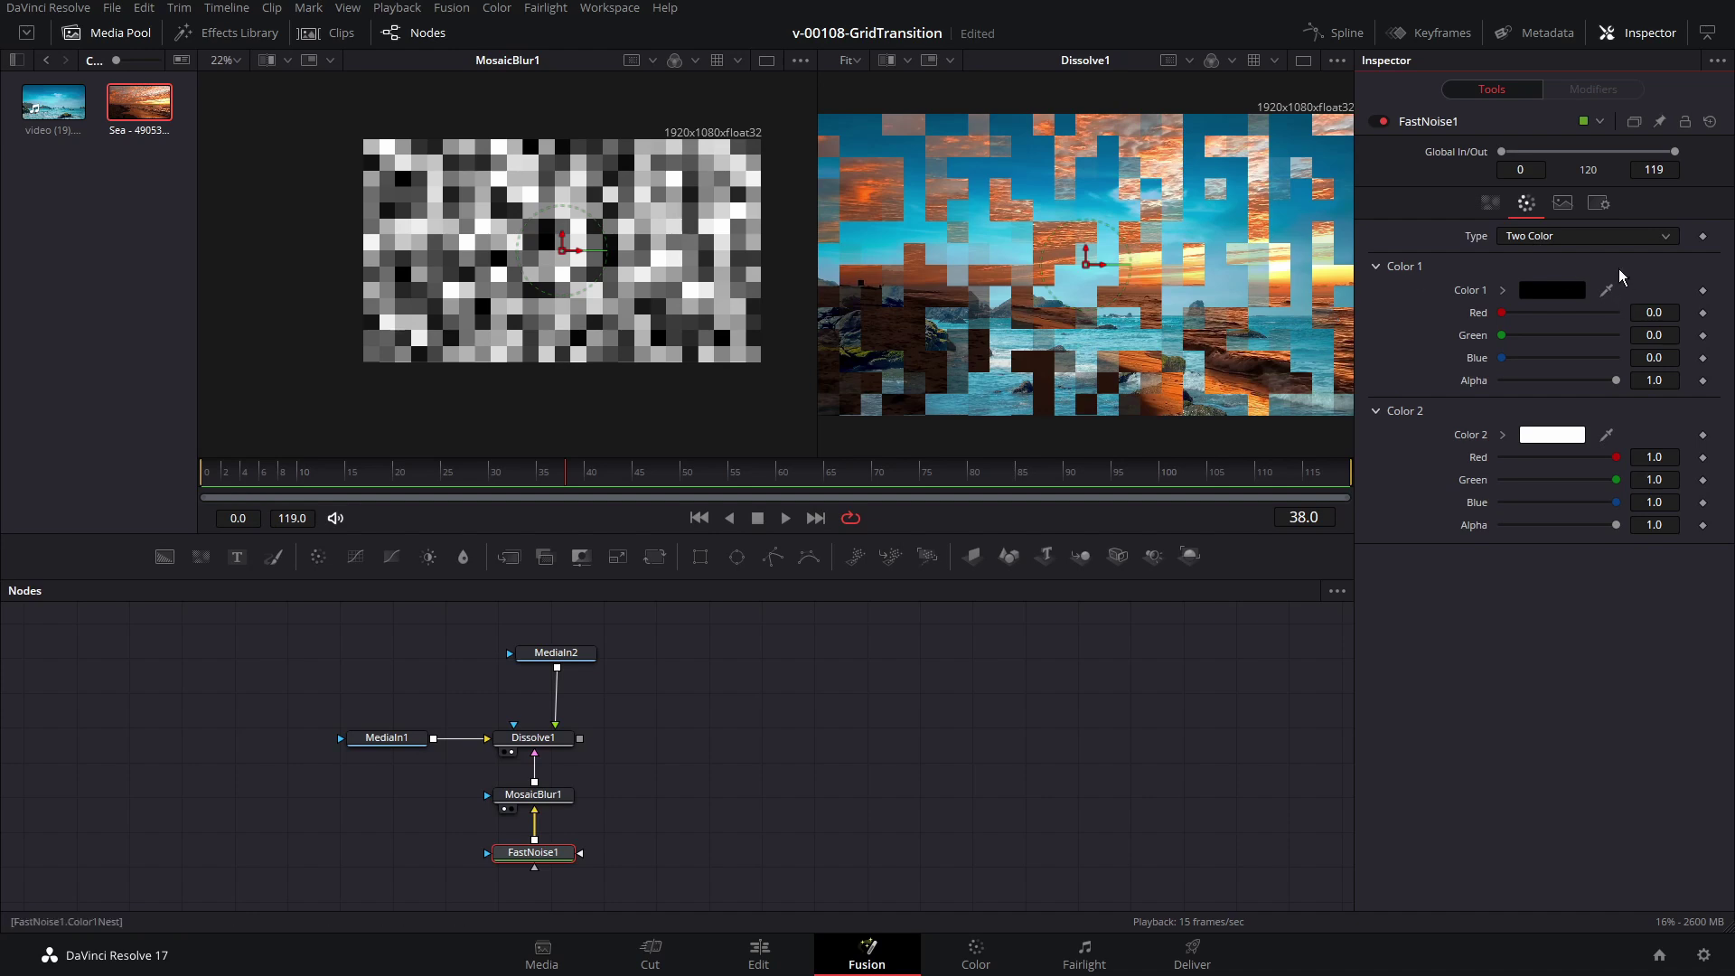
pyautogui.click(1594, 234)
pyautogui.click(1573, 280)
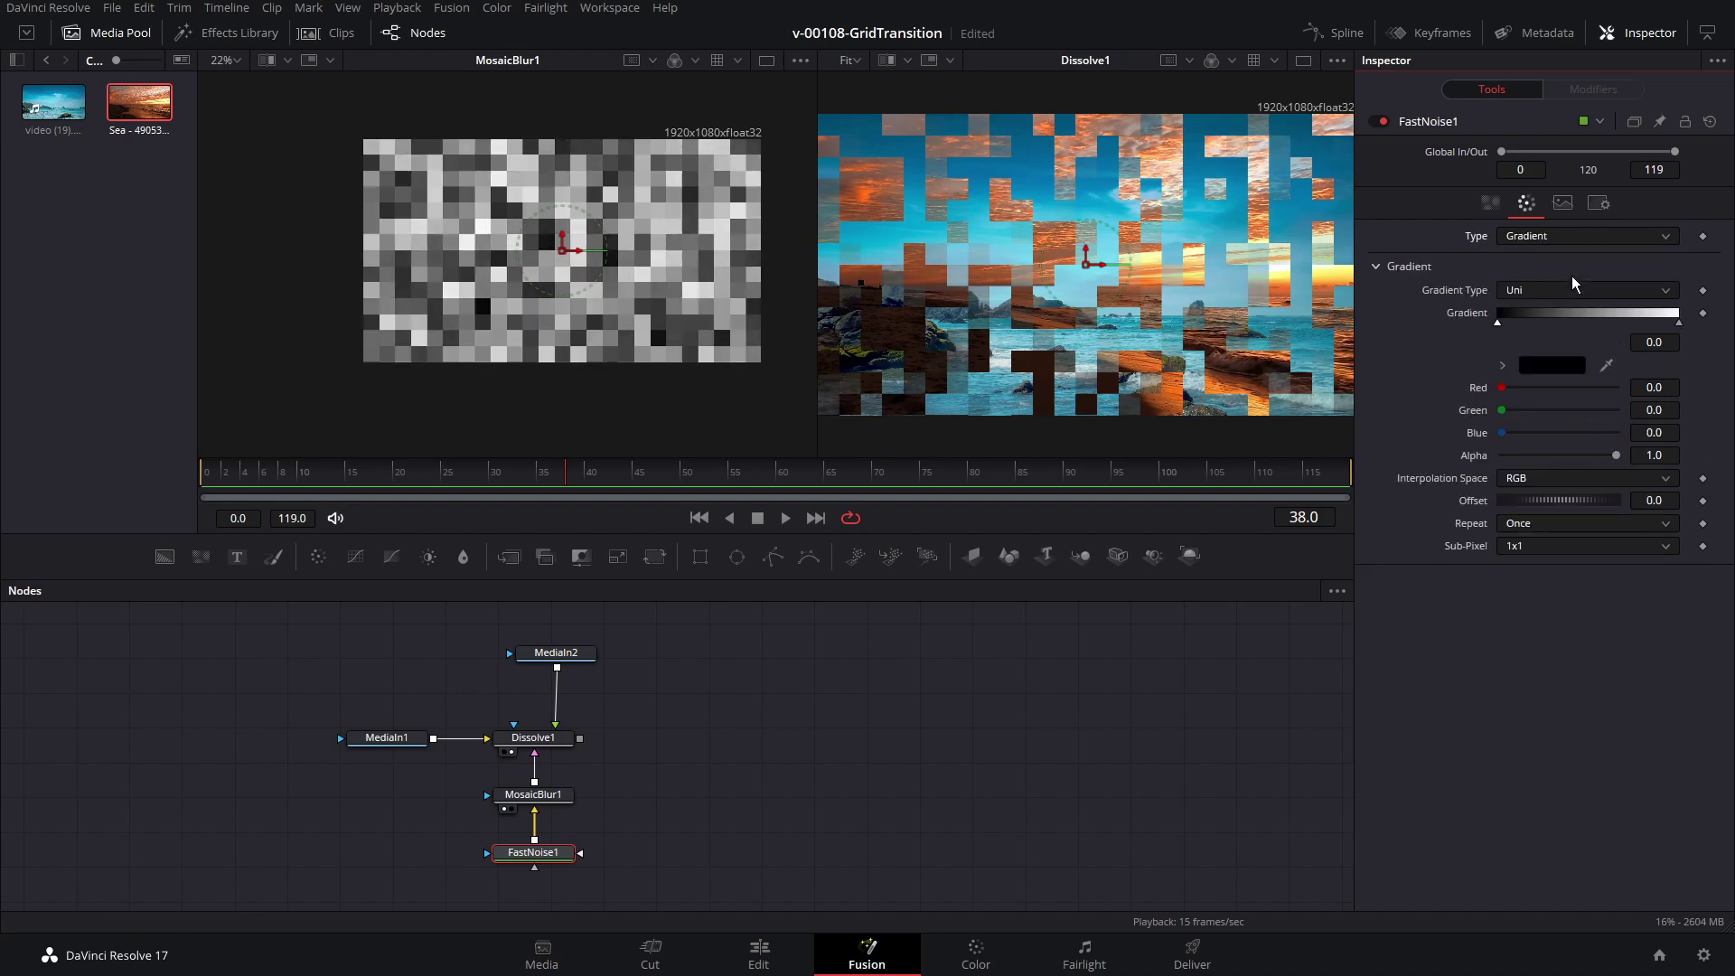
pyautogui.click(1566, 290)
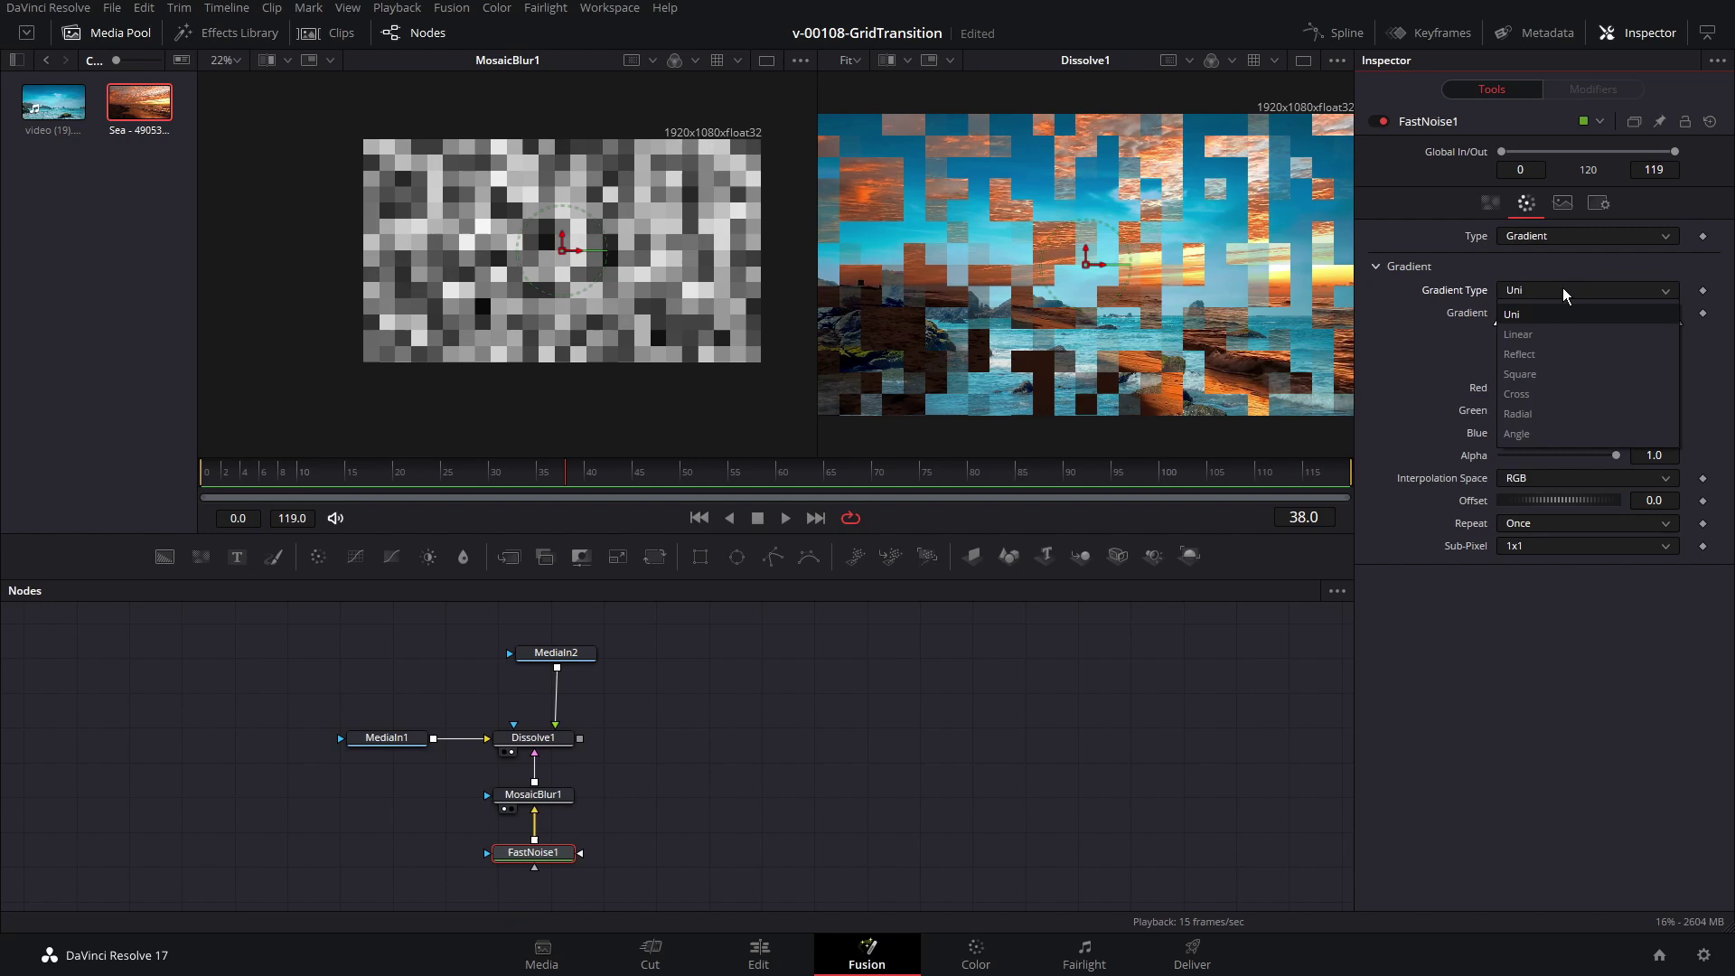
pyautogui.click(1565, 413)
pyautogui.moveTo(363, 250); pyautogui.dragTo(605, 290)
pyautogui.moveTo(545, 236); pyautogui.dragTo(645, 304)
pyautogui.click(533, 737)
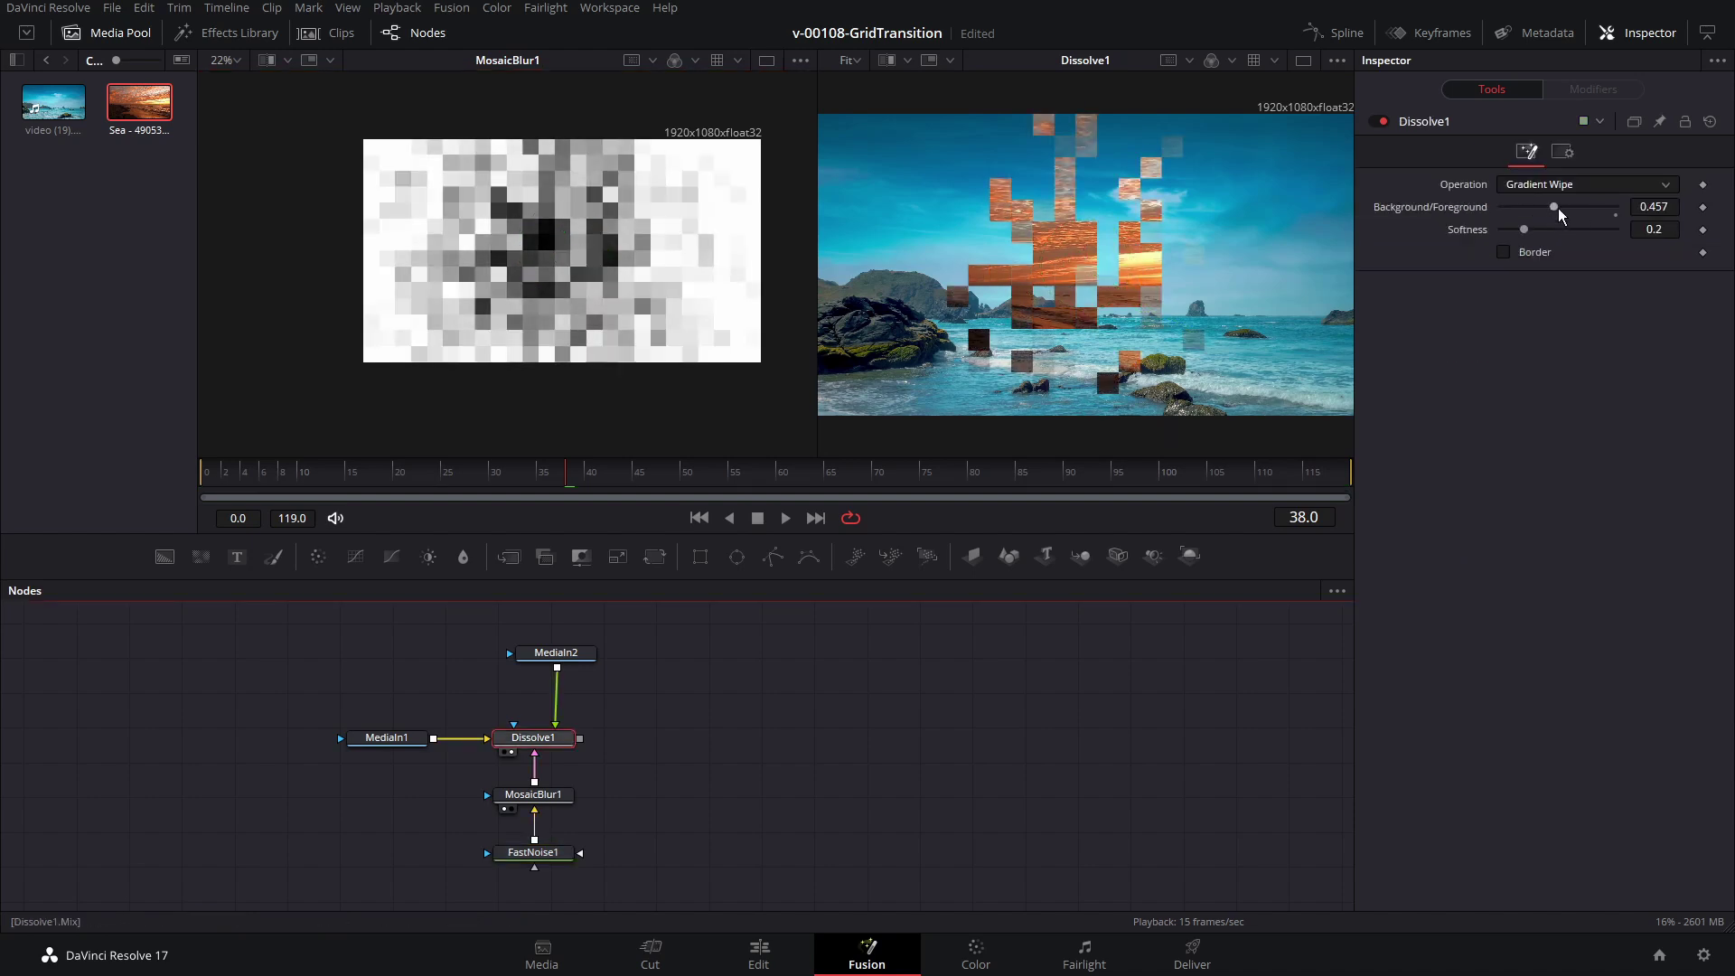
pyautogui.moveTo(1558, 208); pyautogui.dragTo(1517, 208)
# Step: Set the FastNoise node's Detail to 5.67 and Contrast to 3.73 after trying 0.95 and 4.43, and go back to frame 32
pyautogui.click(533, 853)
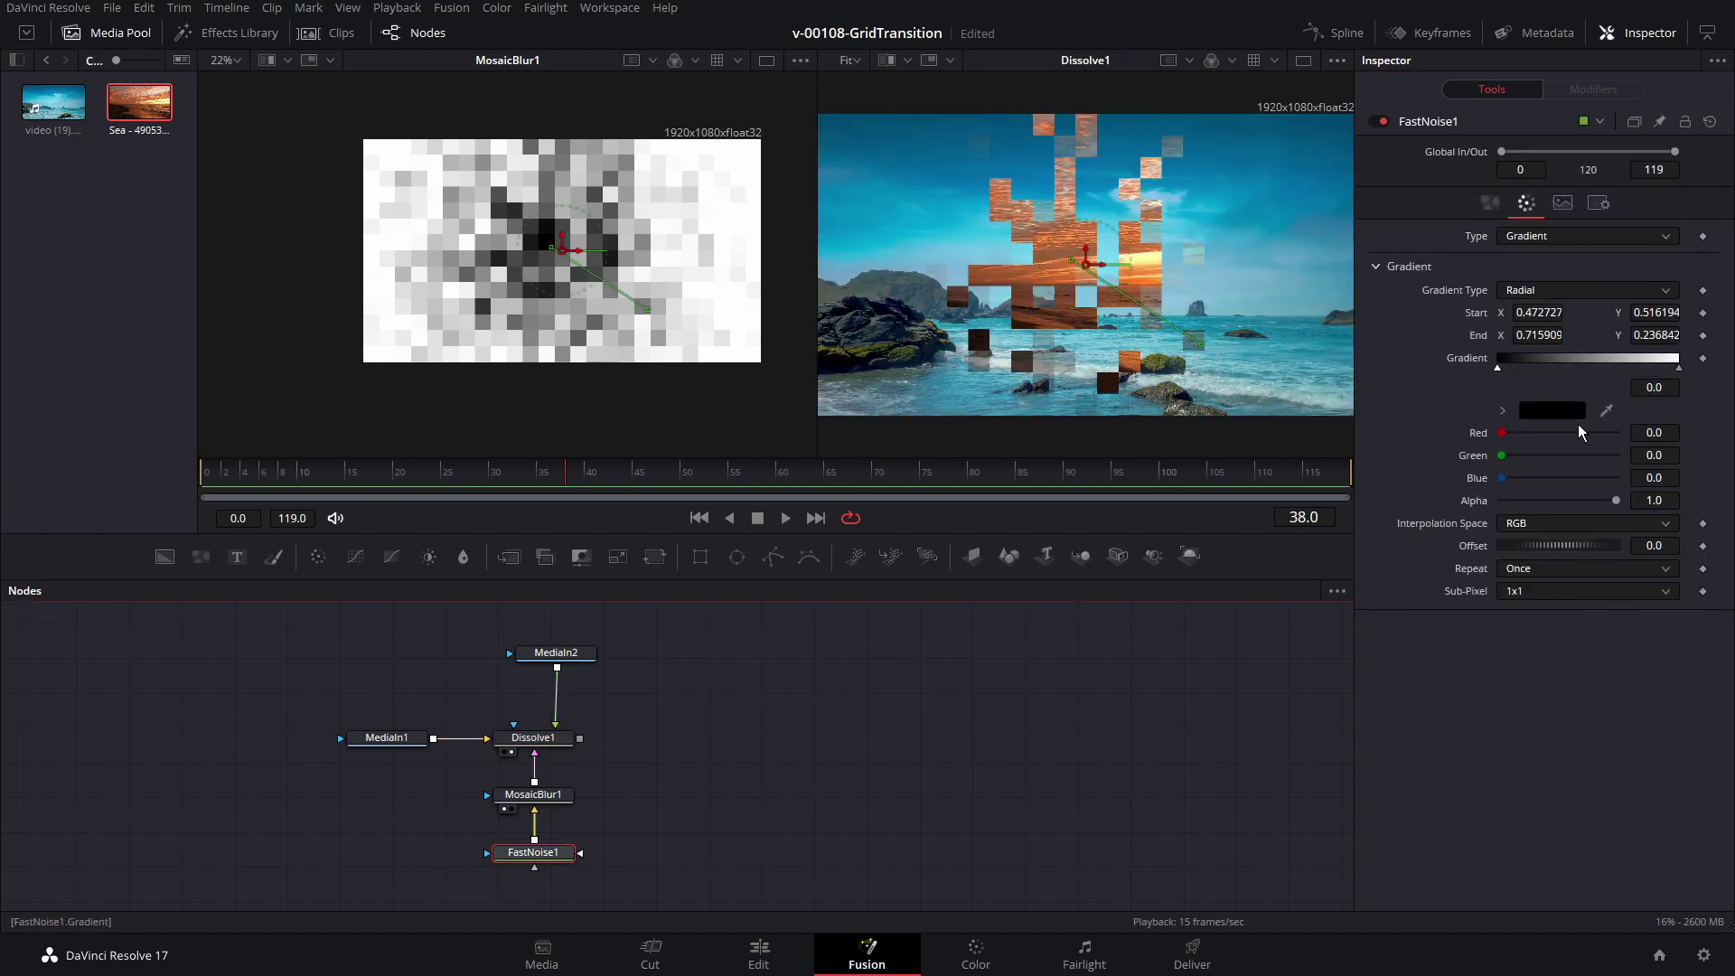
pyautogui.click(1490, 203)
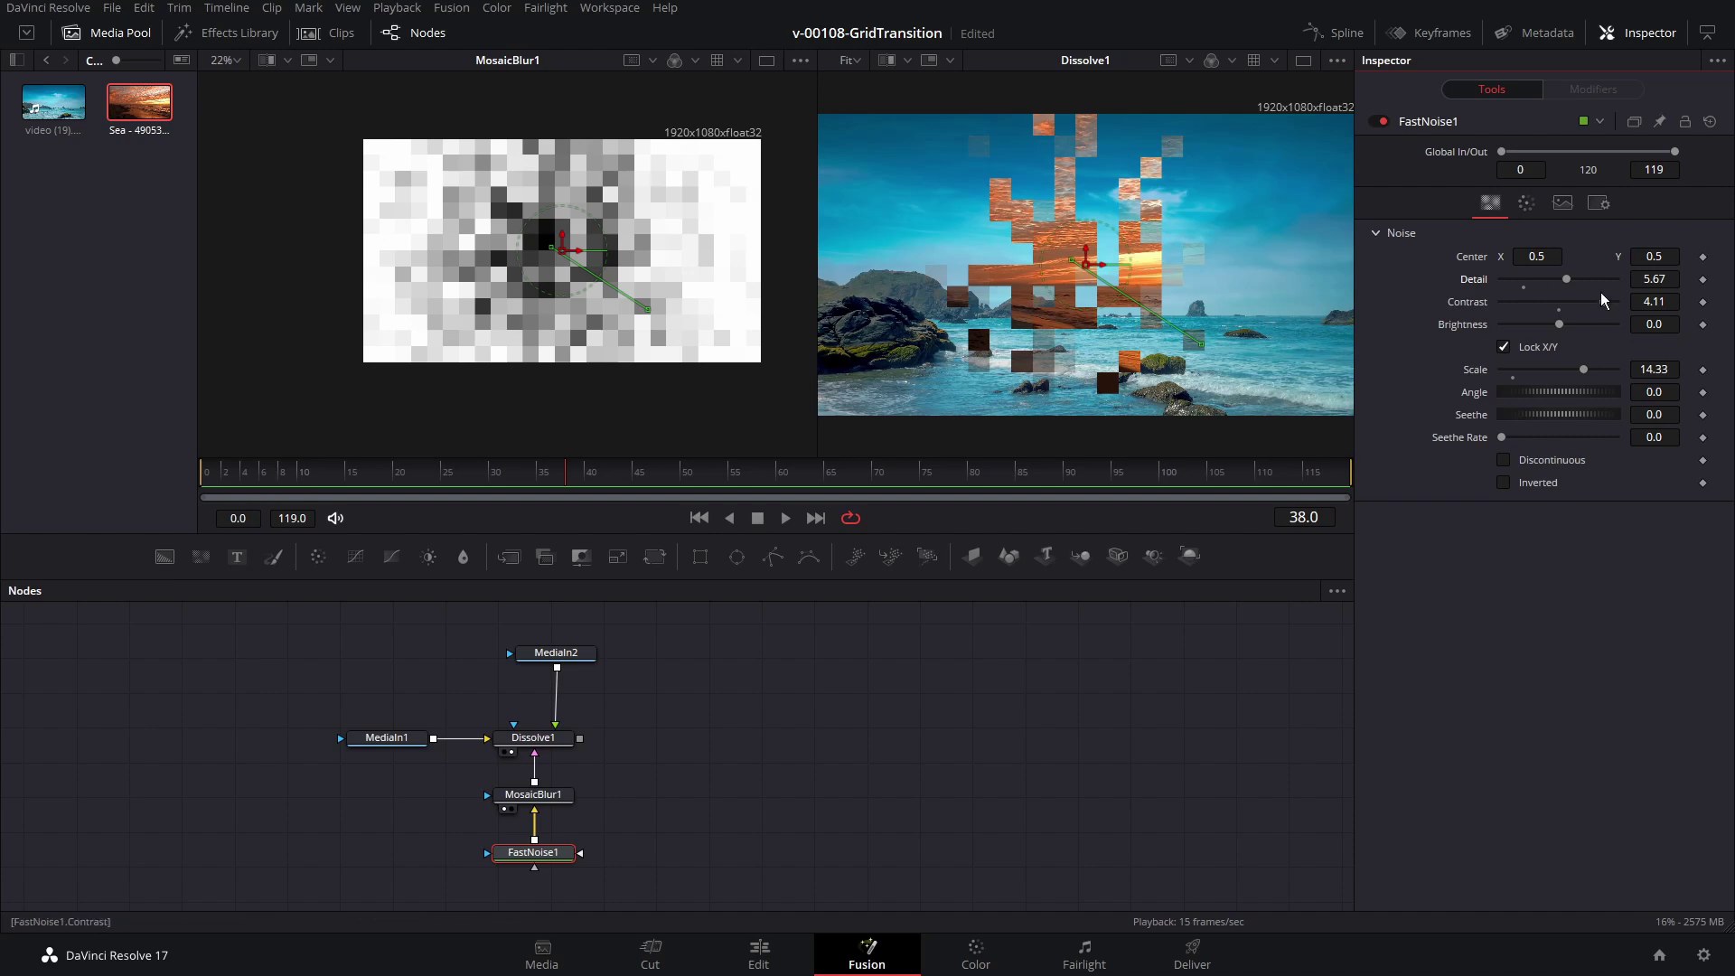
pyautogui.moveTo(1598, 302); pyautogui.dragTo(1559, 304)
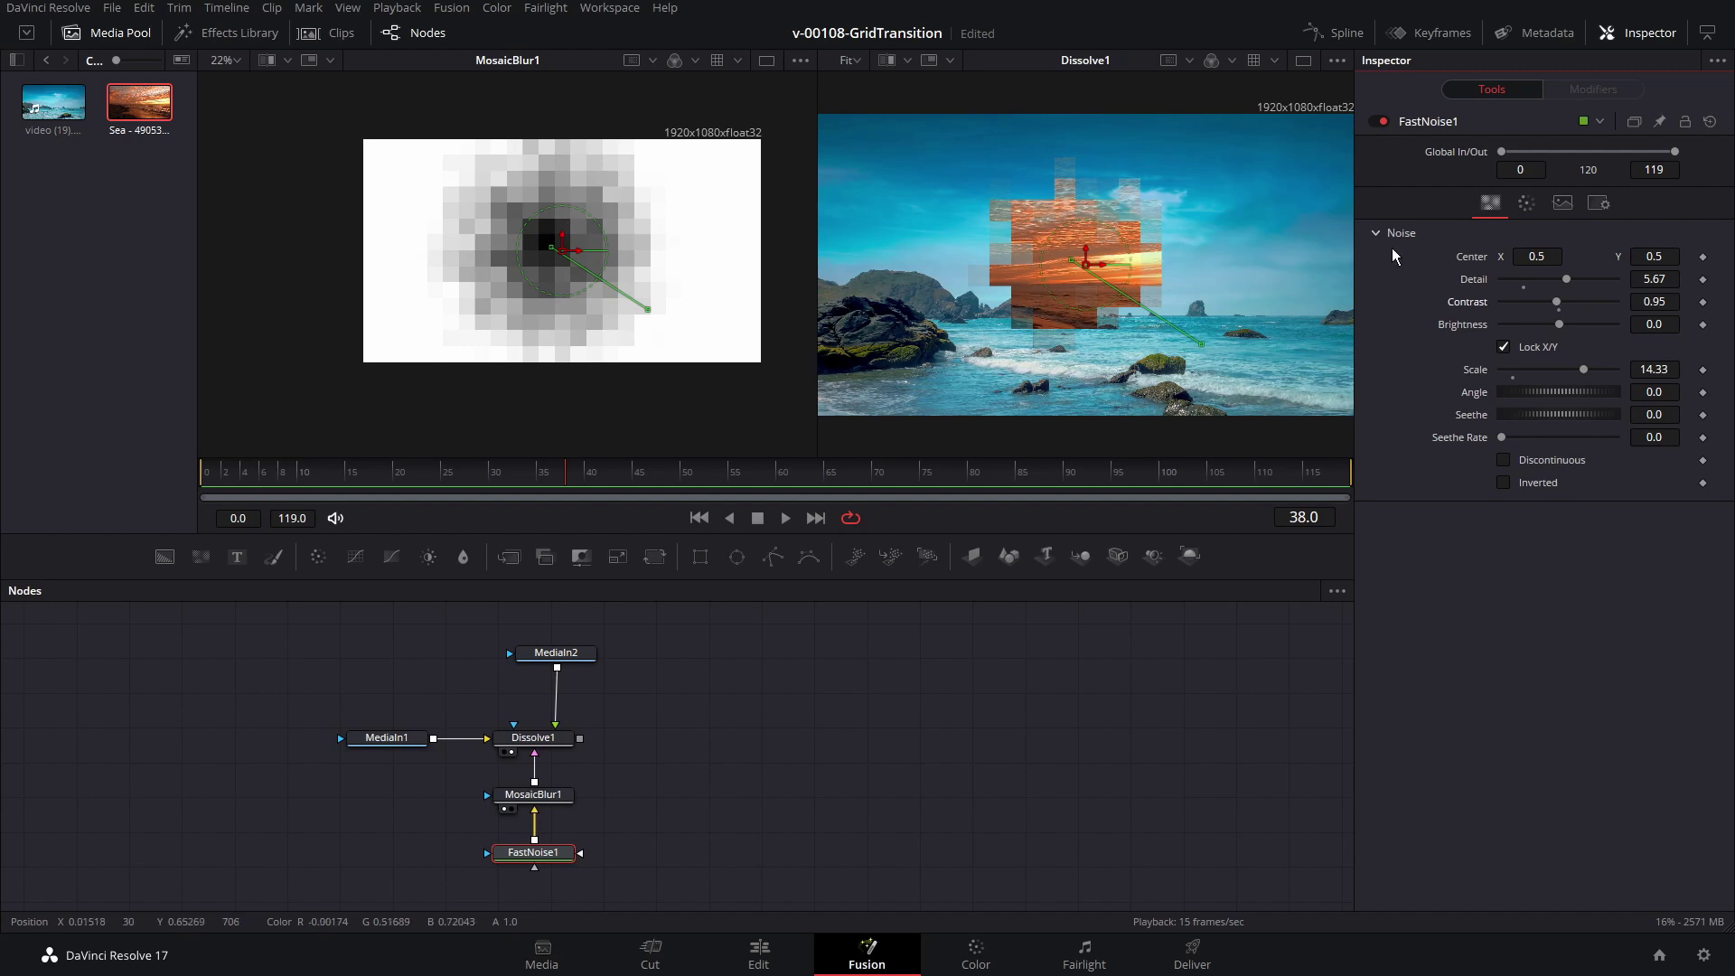
pyautogui.moveTo(1558, 302); pyautogui.dragTo(1608, 303)
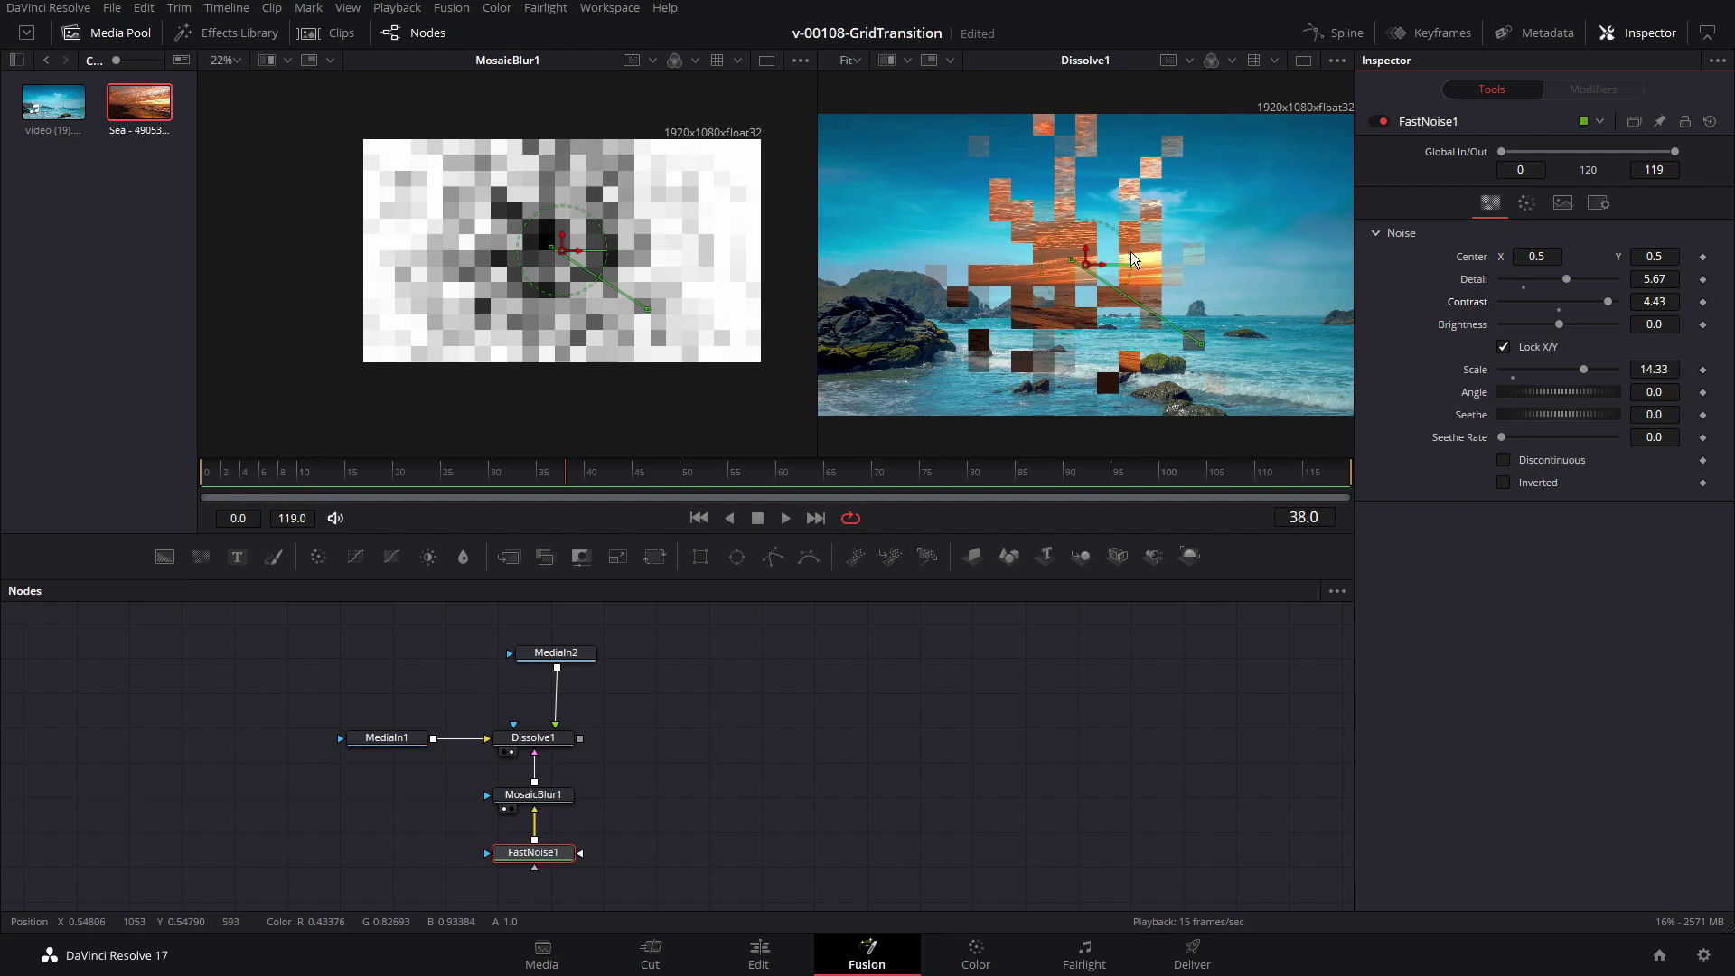
pyautogui.press('Left')
pyautogui.press('Left')
pyautogui.press('Left')
pyautogui.press('Left')
pyautogui.press('Left')
pyautogui.press('Left')
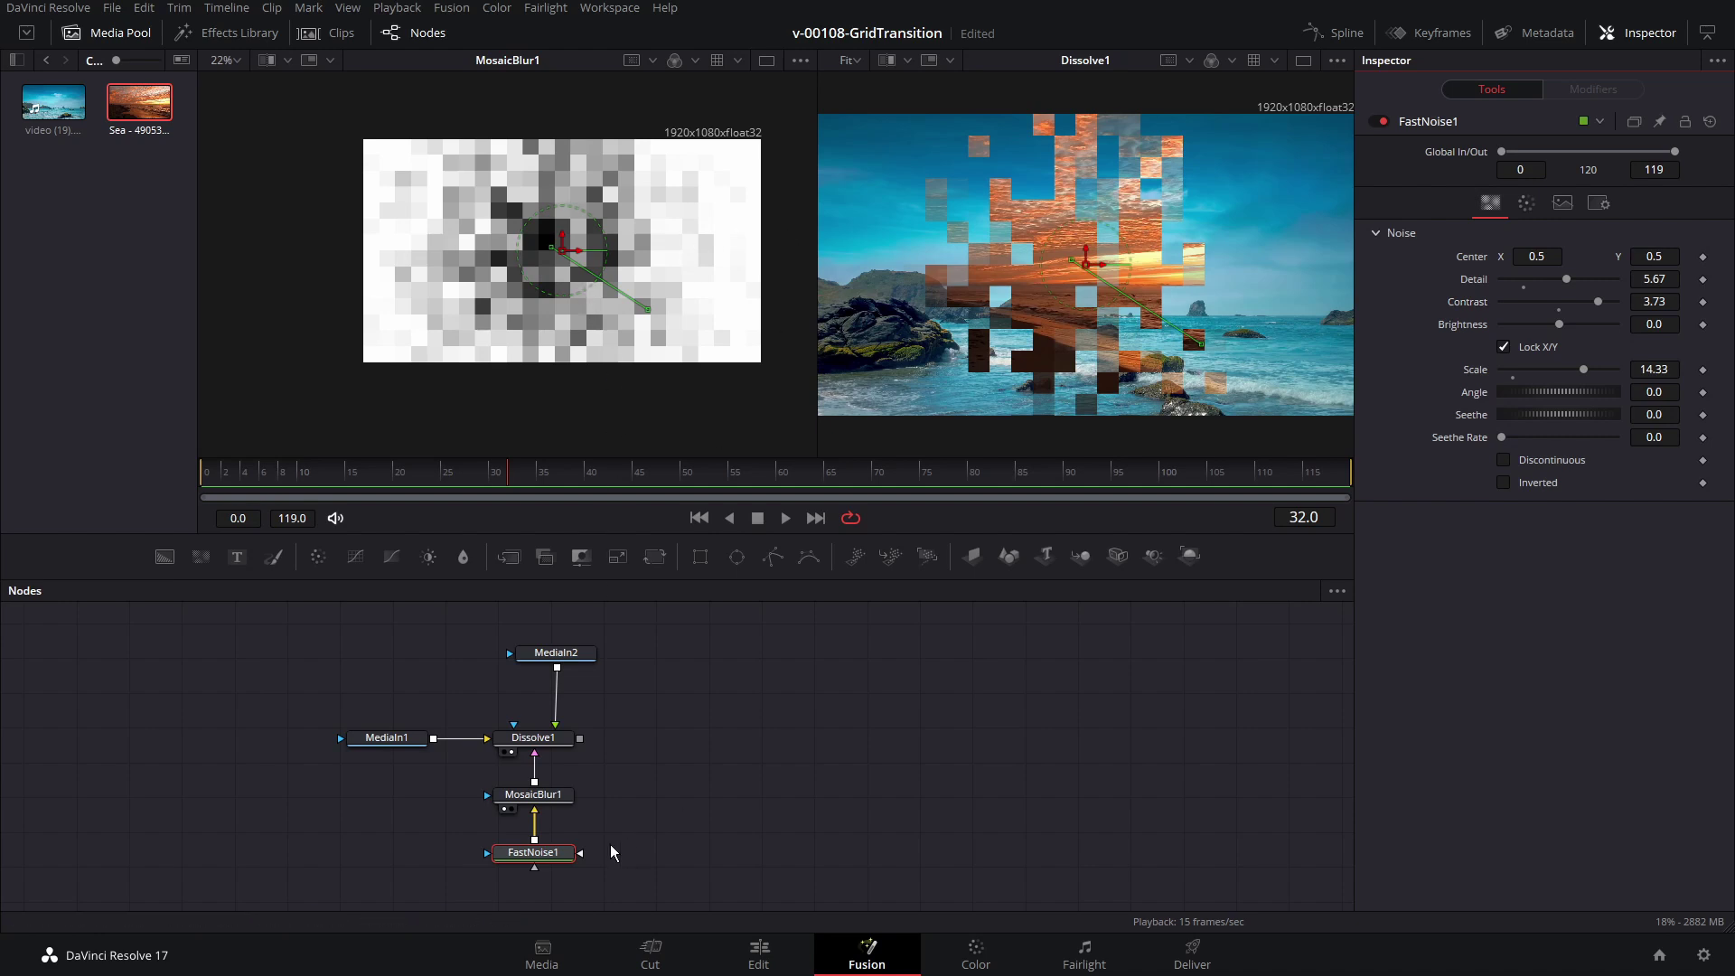
# Step: Change the FastNoise gradient type to Linear and stretch it across the frame from about (0.02, 0.43) to (1.0, 0.44)
pyautogui.click(1528, 204)
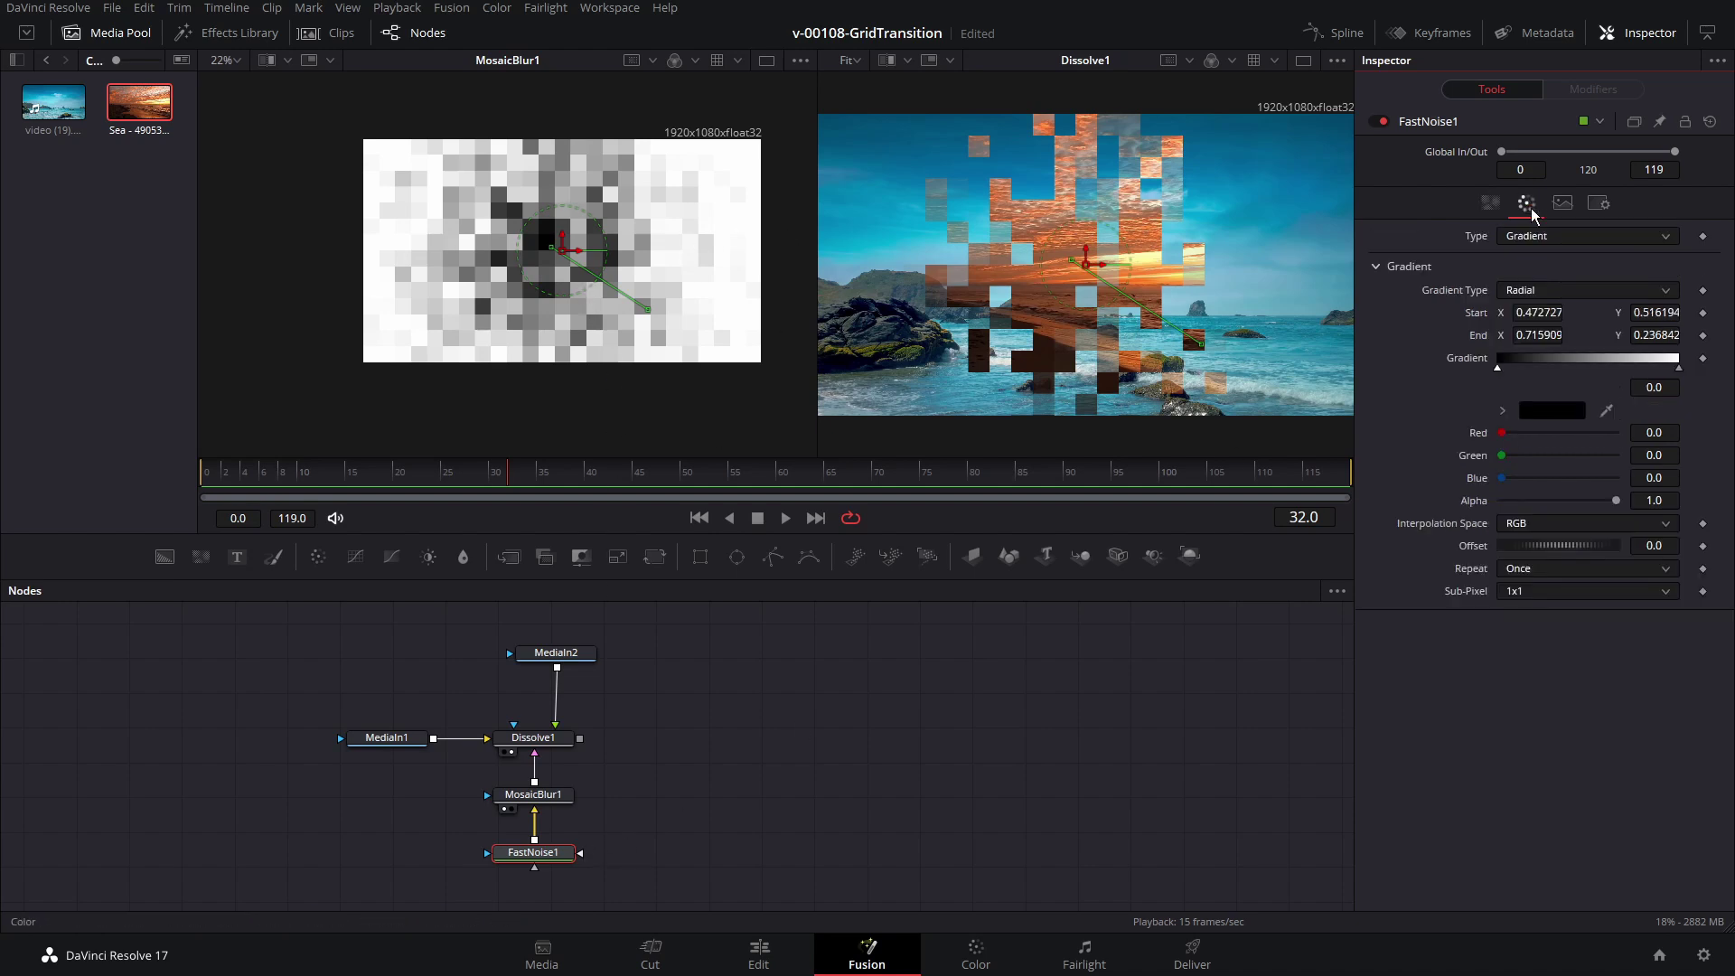
pyautogui.click(1569, 291)
pyautogui.click(1564, 328)
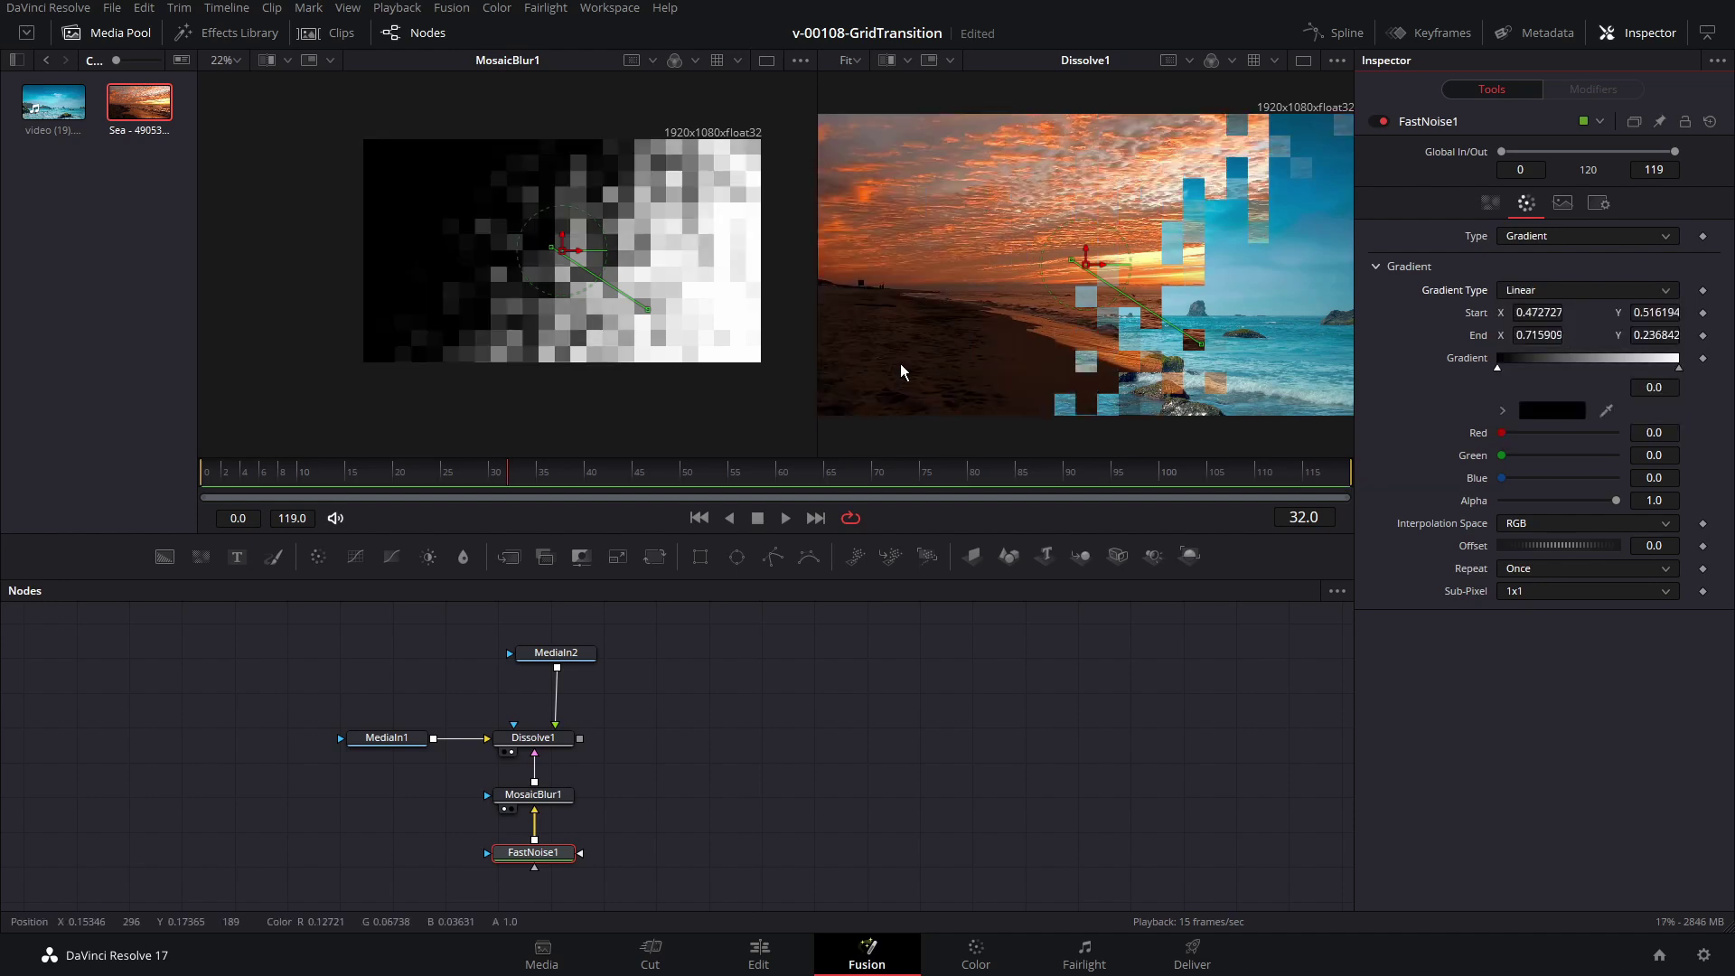
pyautogui.moveTo(548, 253); pyautogui.dragTo(368, 270)
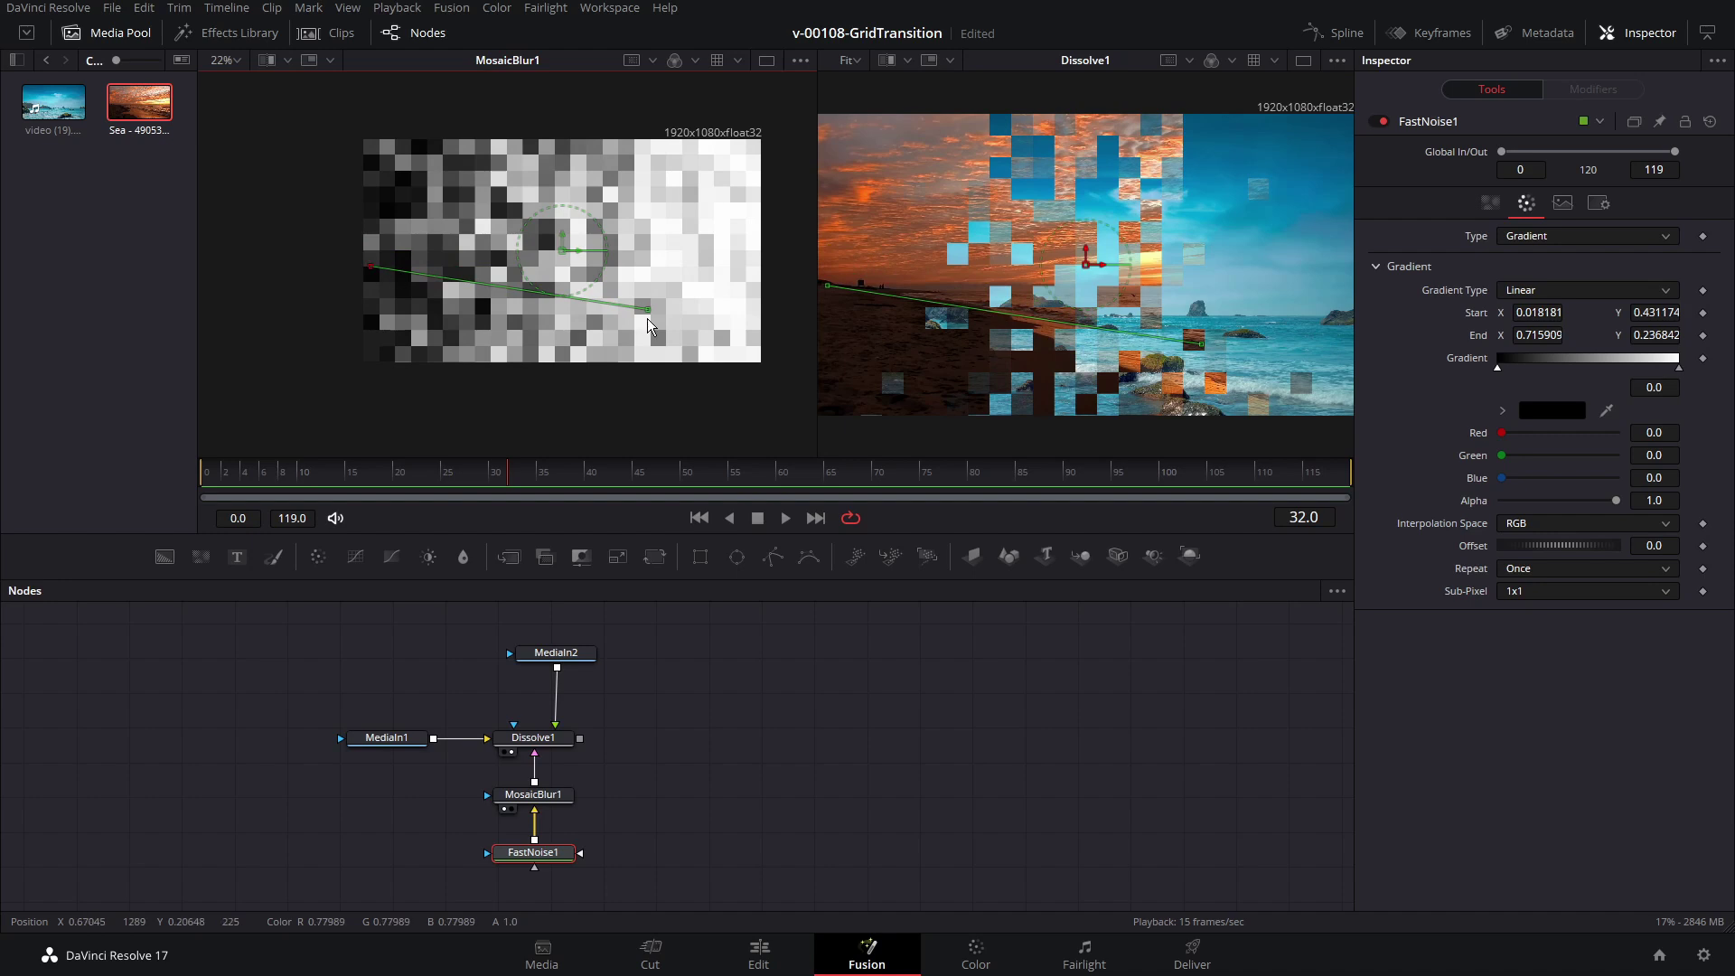
pyautogui.moveTo(648, 310); pyautogui.dragTo(753, 271)
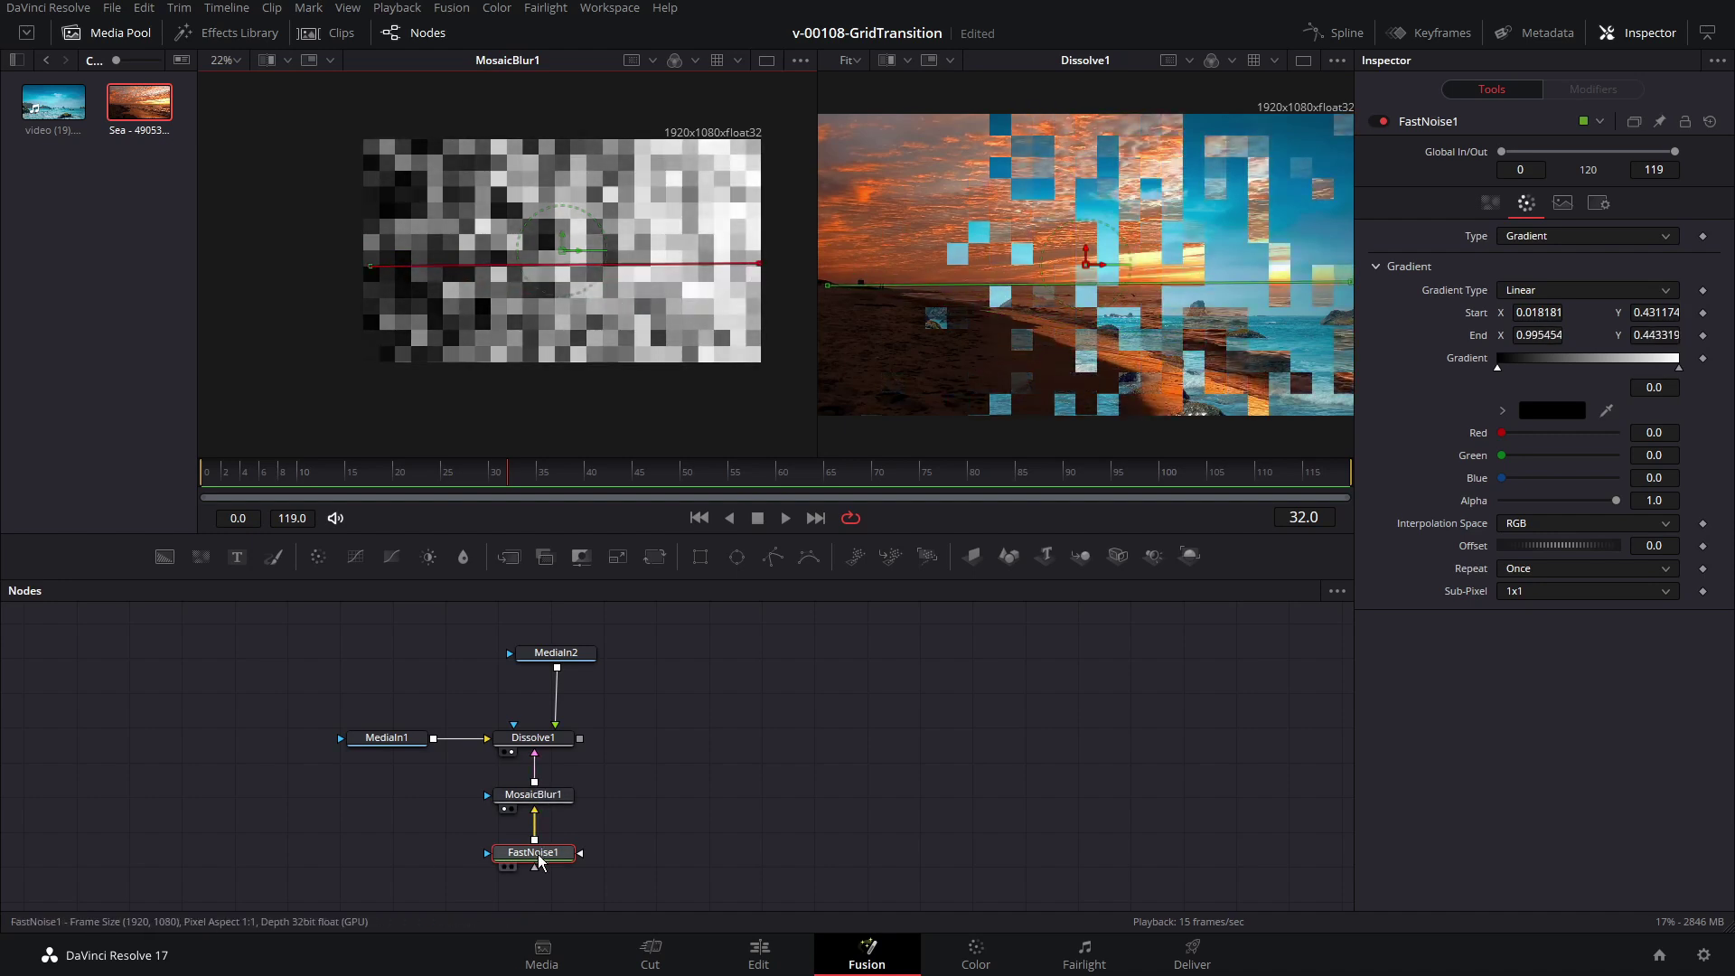
# Step: Lower the FastNoise node's Contrast to 0.0 to compare the plain gradient, and set it to 0.88
pyautogui.click(1491, 204)
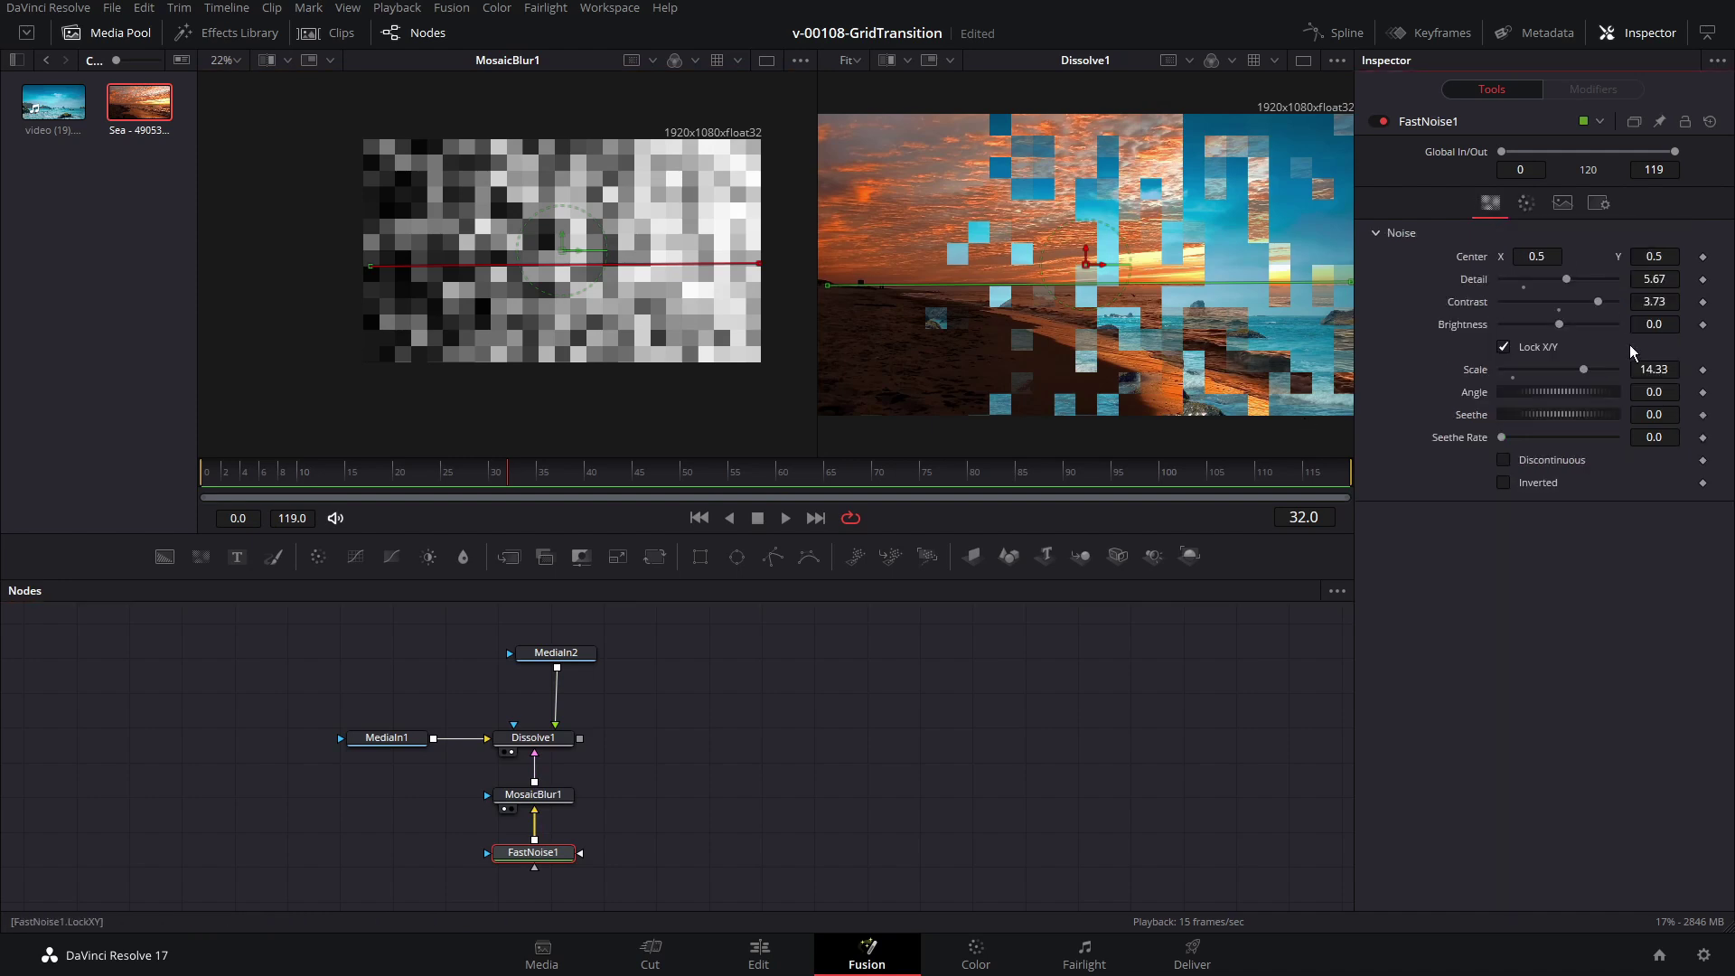
pyautogui.moveTo(1597, 306); pyautogui.dragTo(1513, 308)
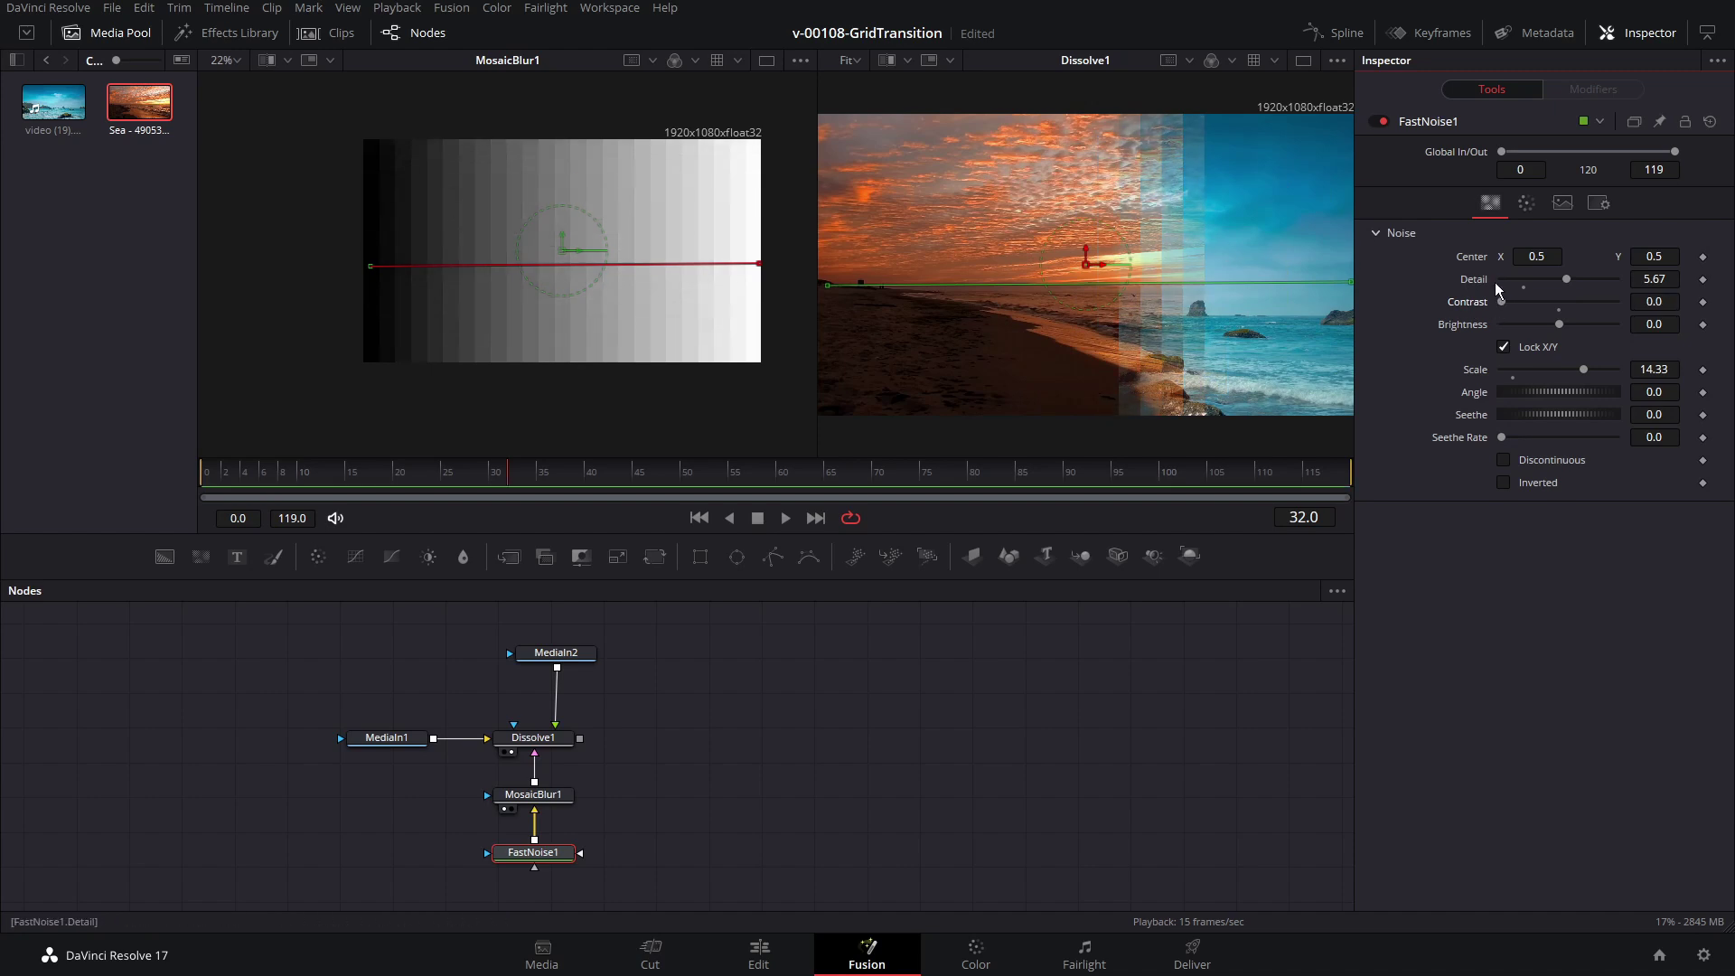
pyautogui.moveTo(1501, 302); pyautogui.dragTo(1552, 301)
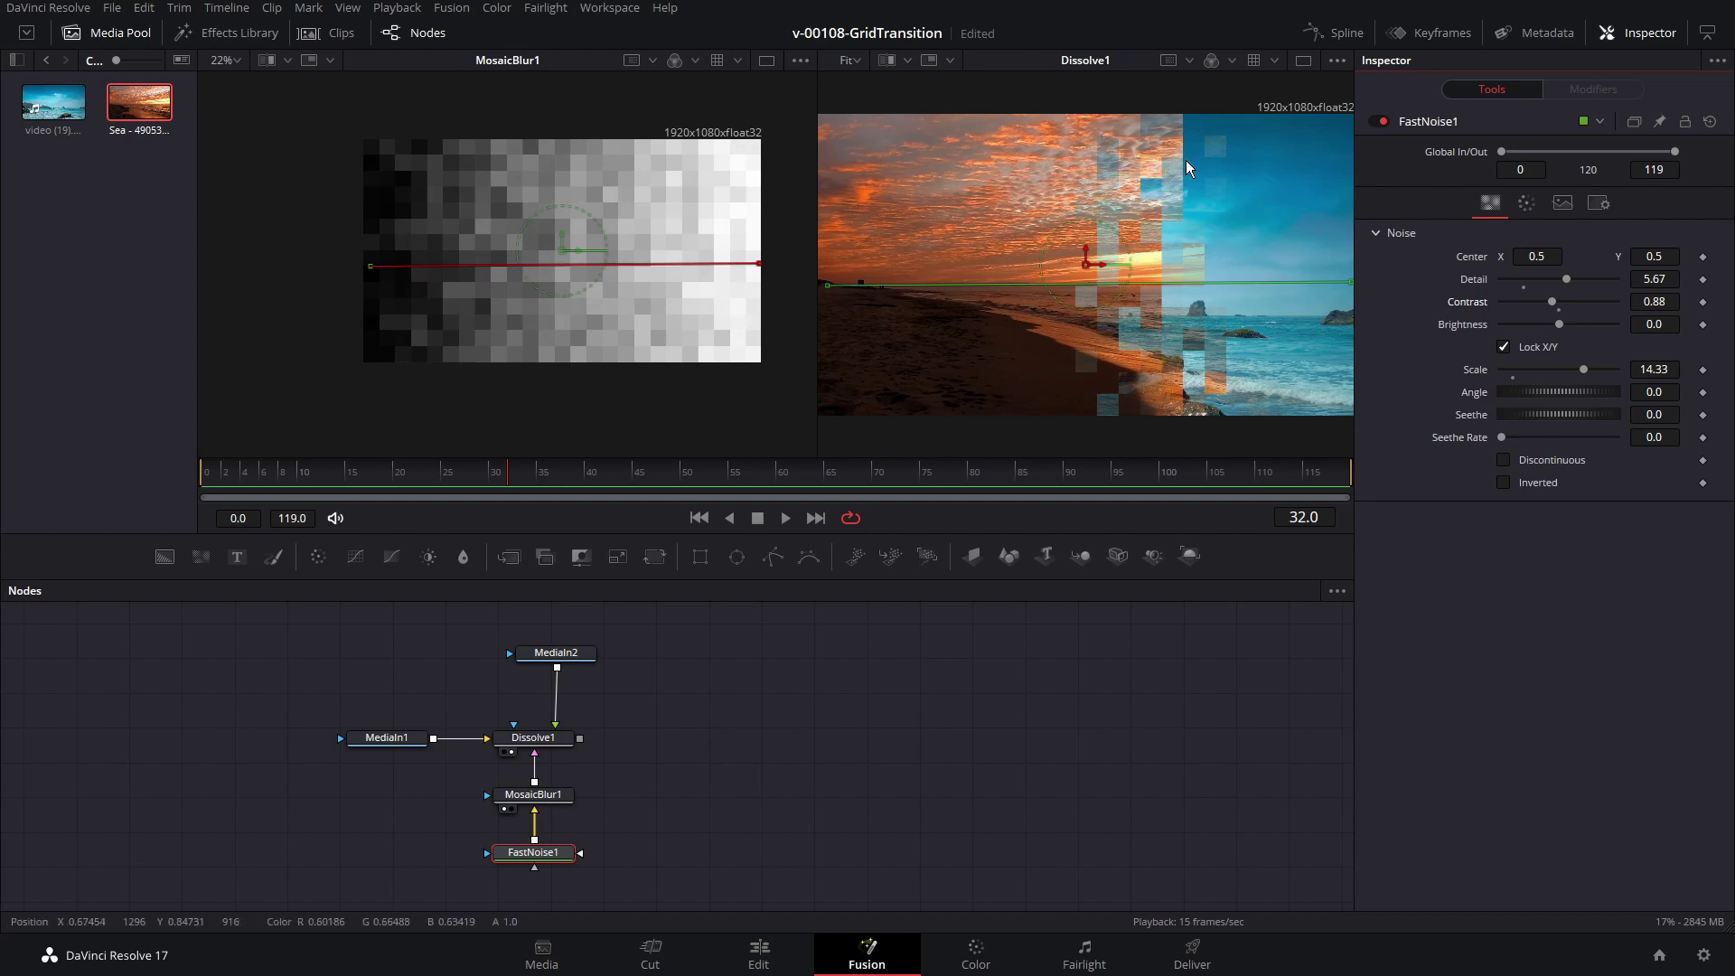
pyautogui.click(1551, 301)
# Step: Set the Dissolve node's Softness to 0.071 and sweep its Background/Foreground mix, leaving it at 0.575
pyautogui.click(533, 738)
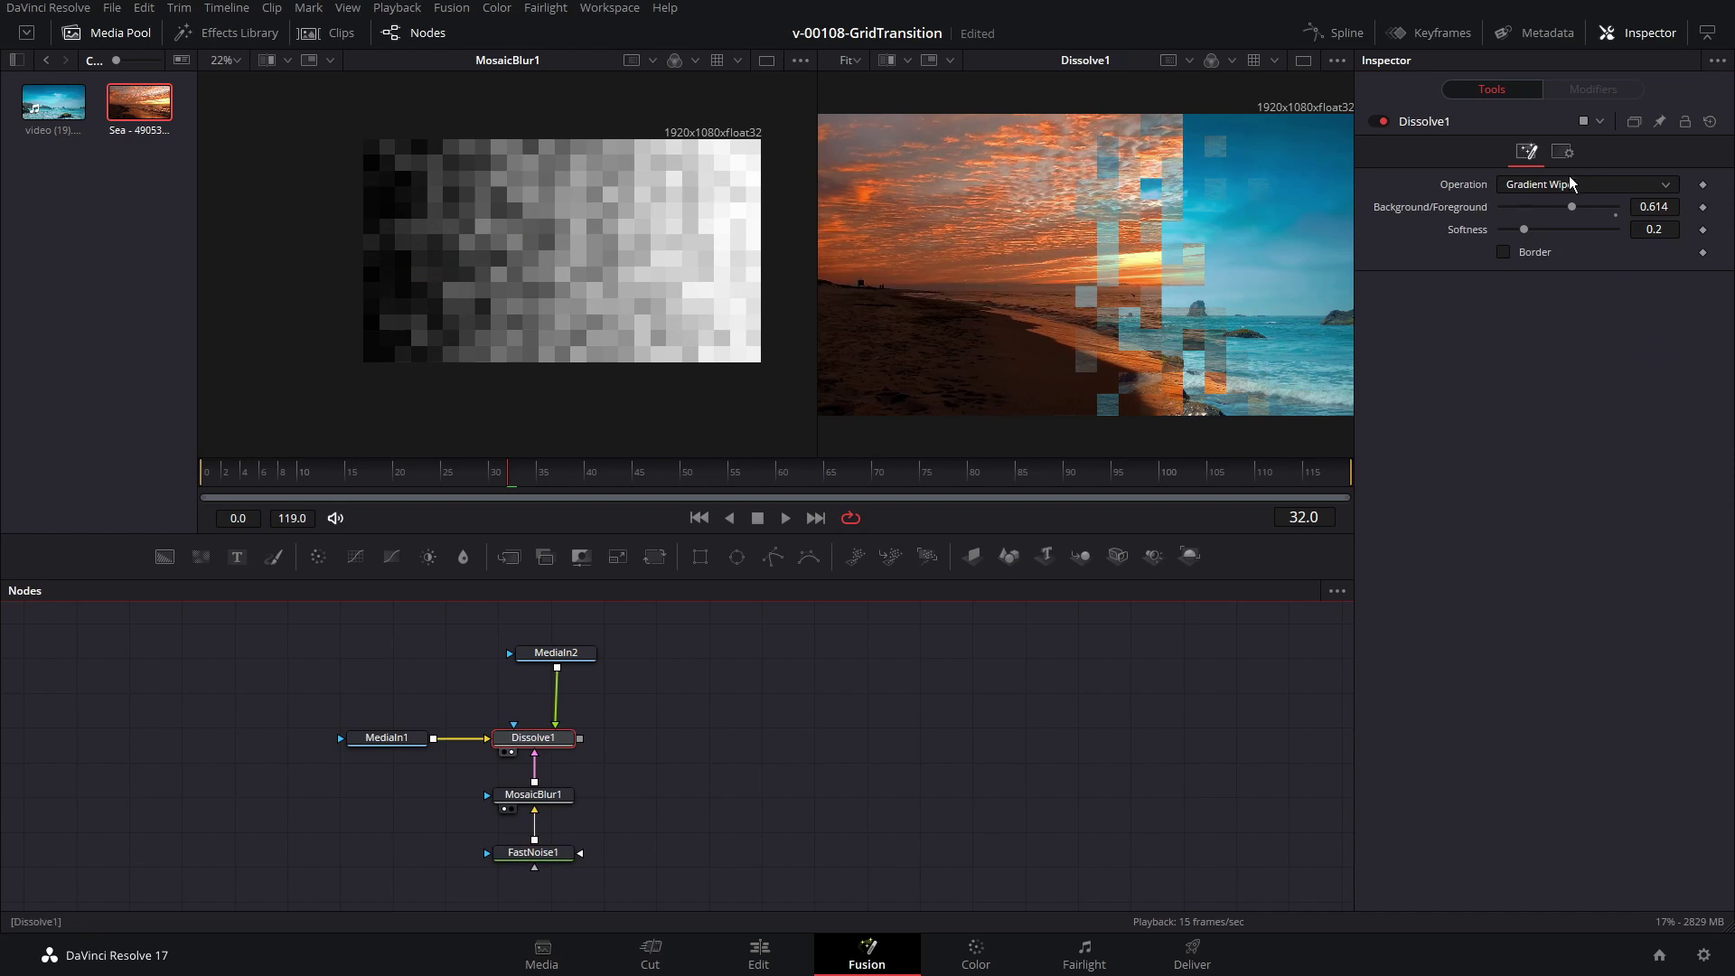
pyautogui.moveTo(1567, 208)
pyautogui.mouseDown()
pyautogui.moveTo(1504, 213)
pyautogui.moveTo(1630, 219)
pyautogui.moveTo(1559, 209)
pyautogui.mouseUp()
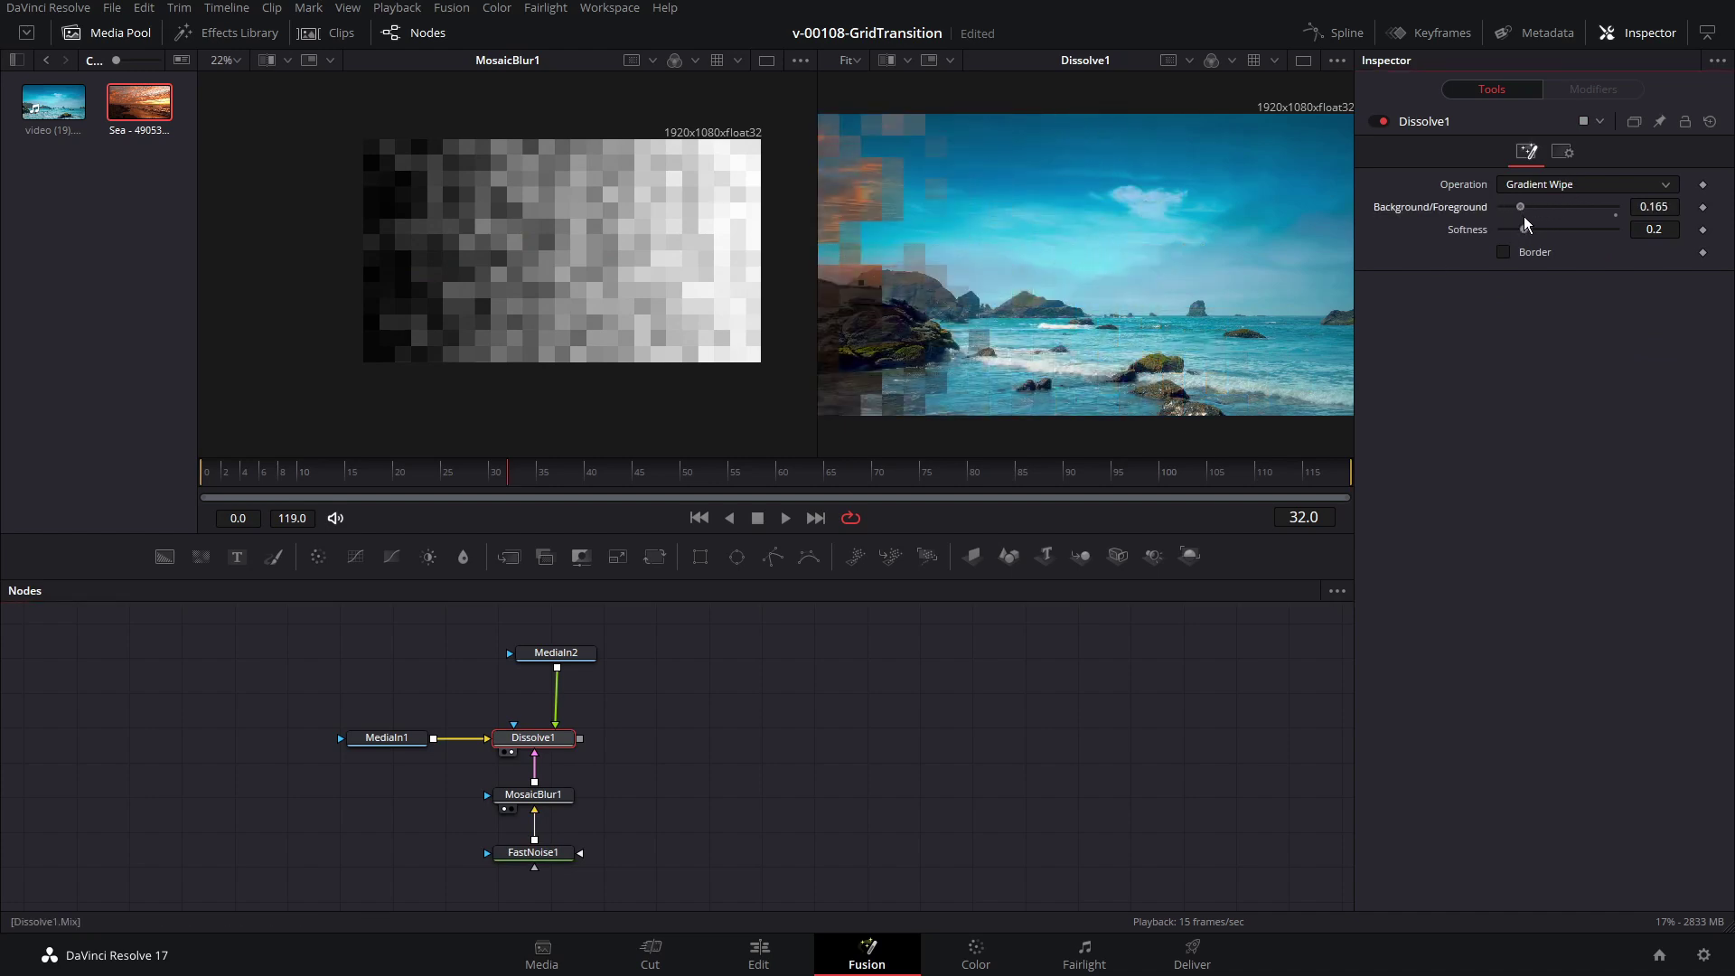
pyautogui.moveTo(1526, 229)
pyautogui.mouseDown()
pyautogui.moveTo(1543, 231)
pyautogui.moveTo(1538, 206)
pyautogui.moveTo(1507, 206)
pyautogui.moveTo(1533, 209)
pyautogui.moveTo(1539, 231)
pyautogui.moveTo(1494, 231)
pyautogui.moveTo(1585, 207)
pyautogui.moveTo(1531, 209)
pyautogui.mouseUp()
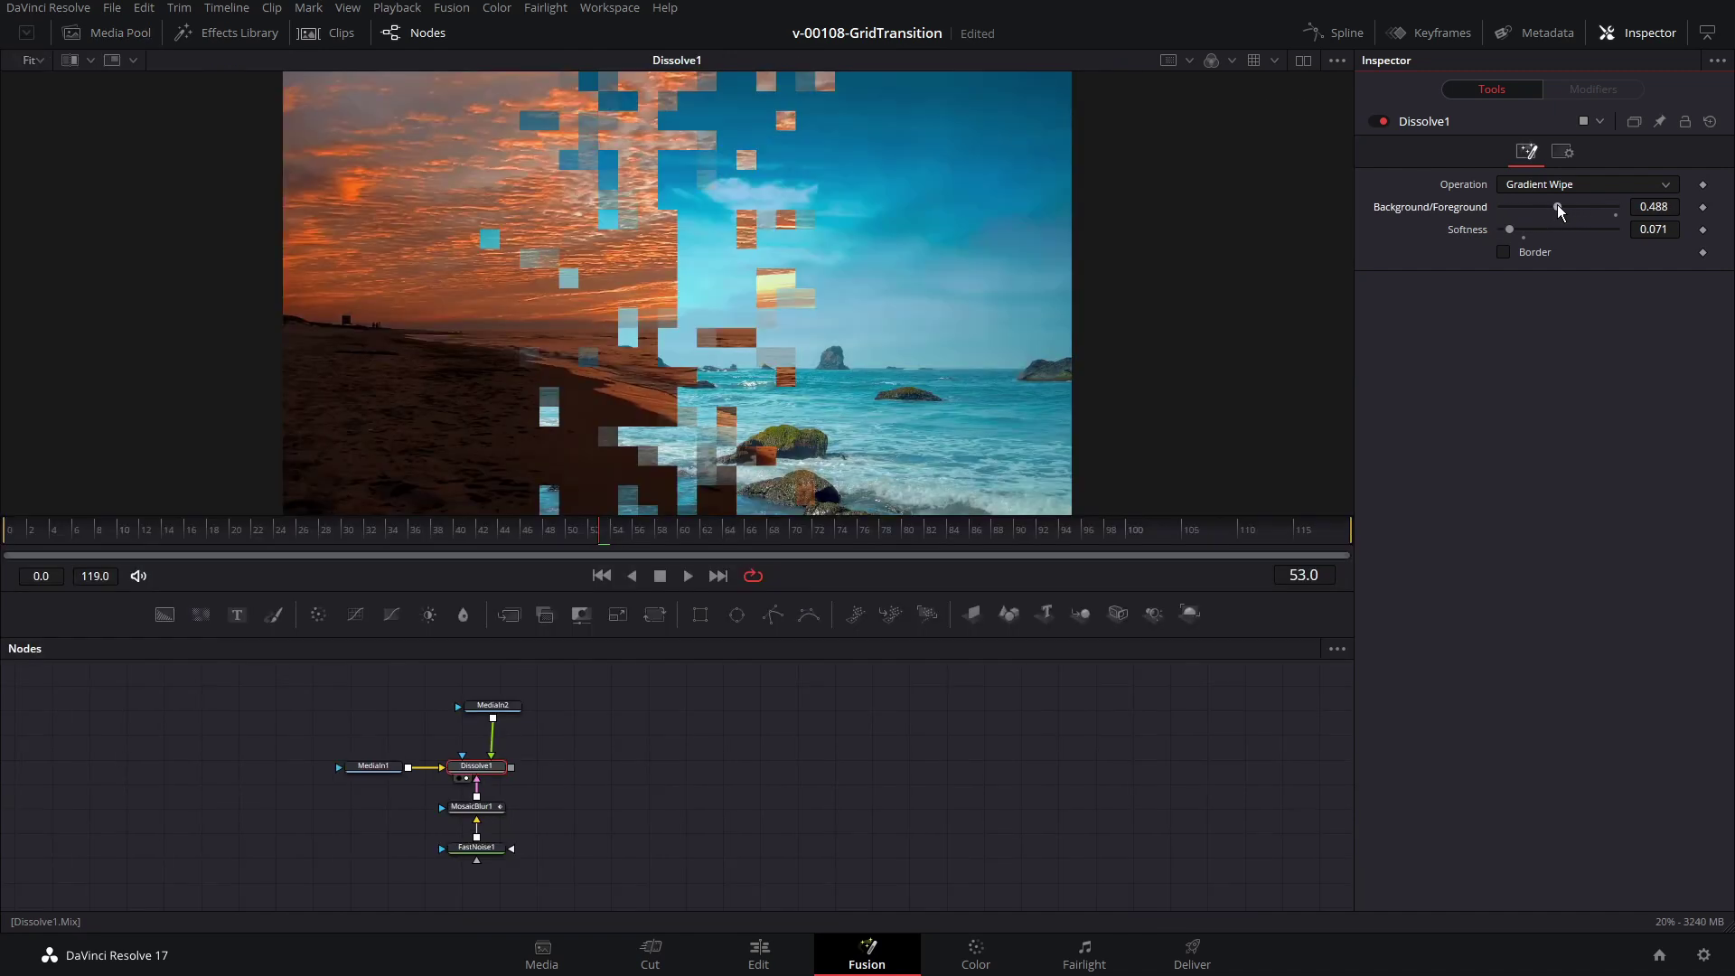
pyautogui.moveTo(1568, 210)
pyautogui.mouseDown()
pyautogui.moveTo(1583, 212)
pyautogui.moveTo(1542, 212)
pyautogui.moveTo(1588, 214)
pyautogui.moveTo(1570, 214)
pyautogui.mouseUp()
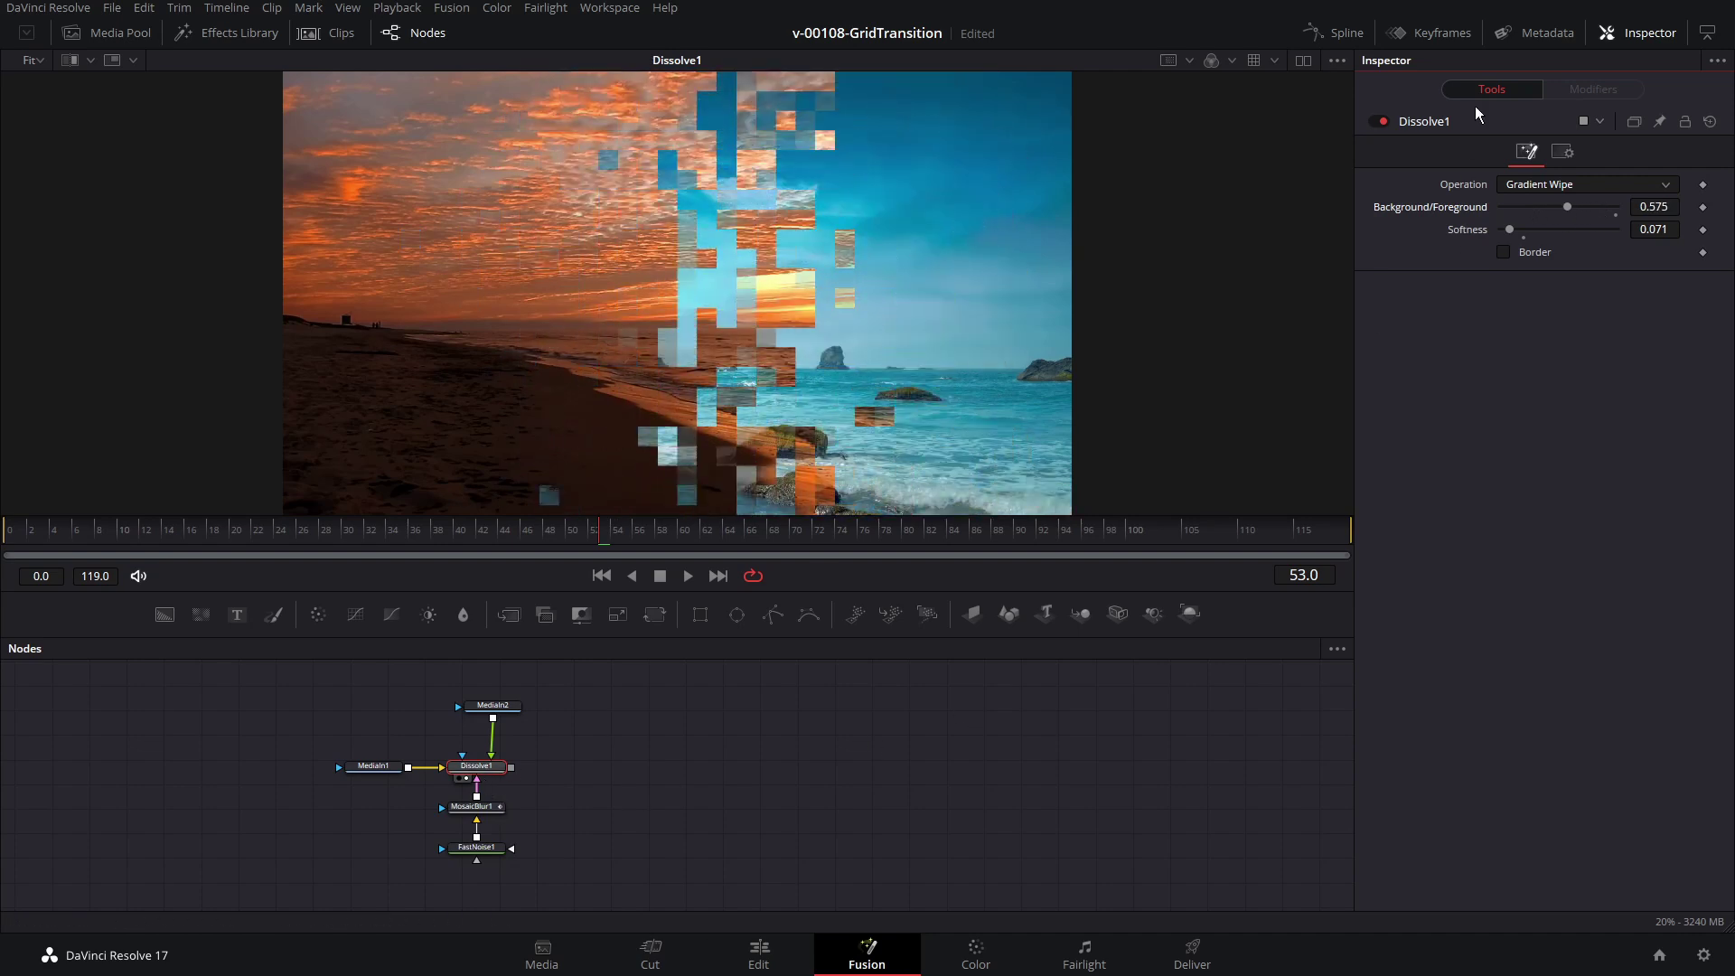
# Step: Modify the Dissolve node's Background/Foreground mix with an Anim Curves modifier
pyautogui.rightClick(1443, 215)
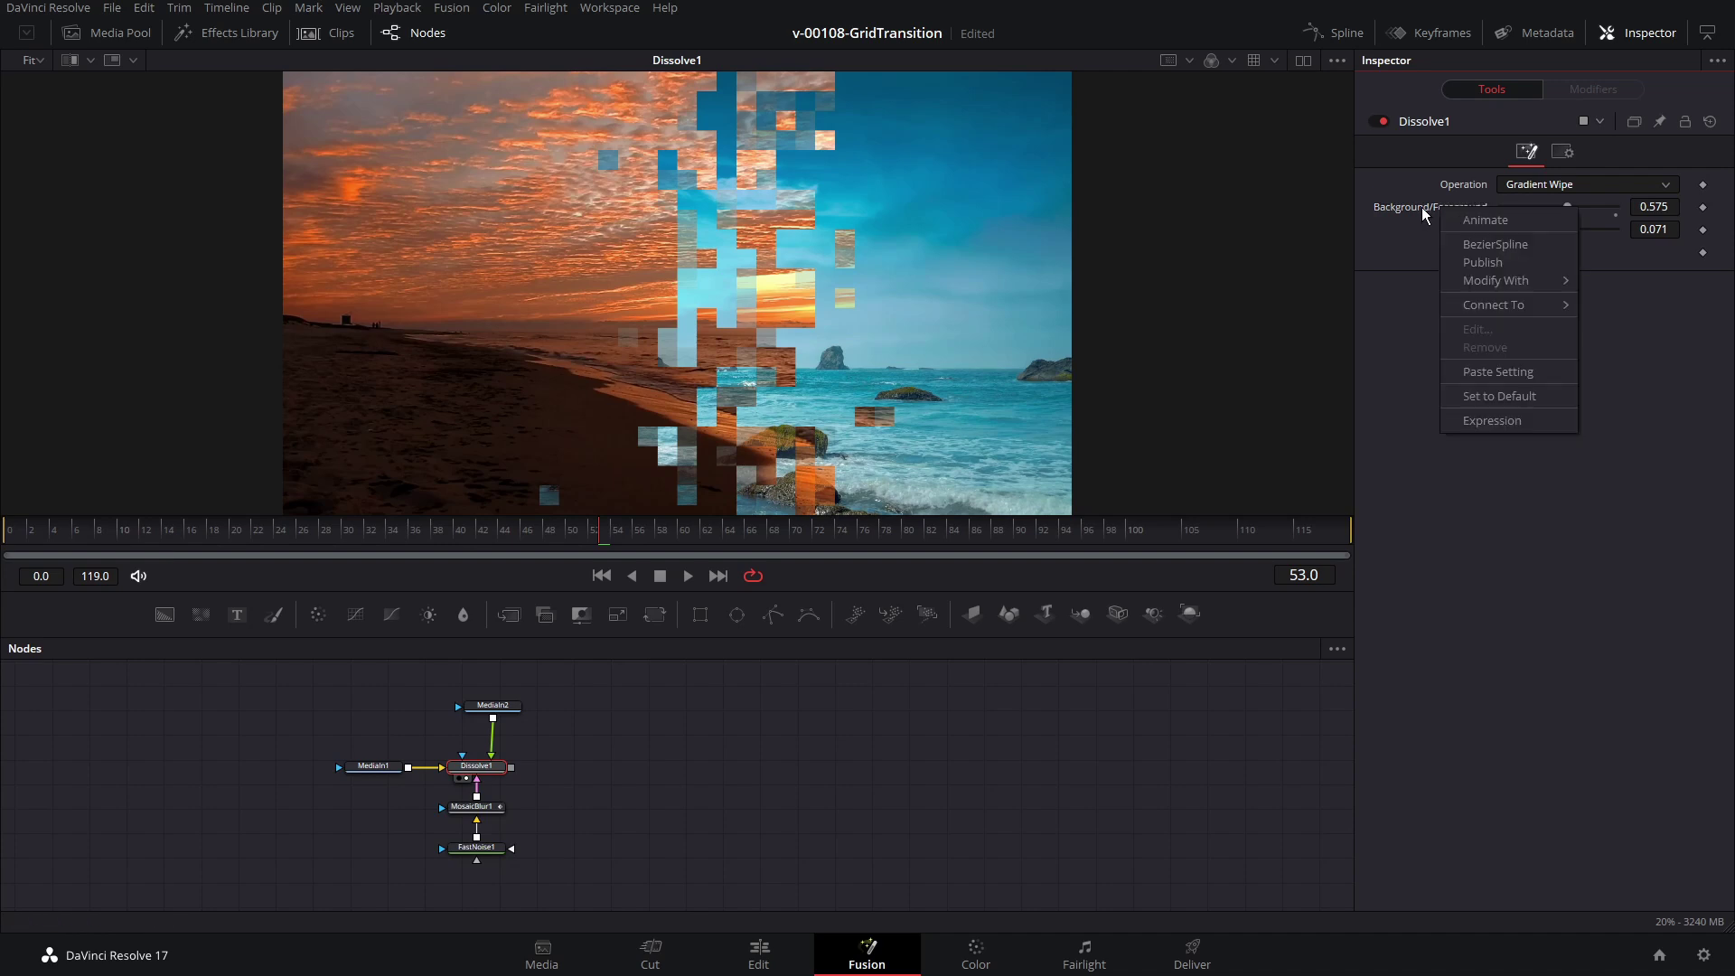
pyautogui.moveTo(1522, 284)
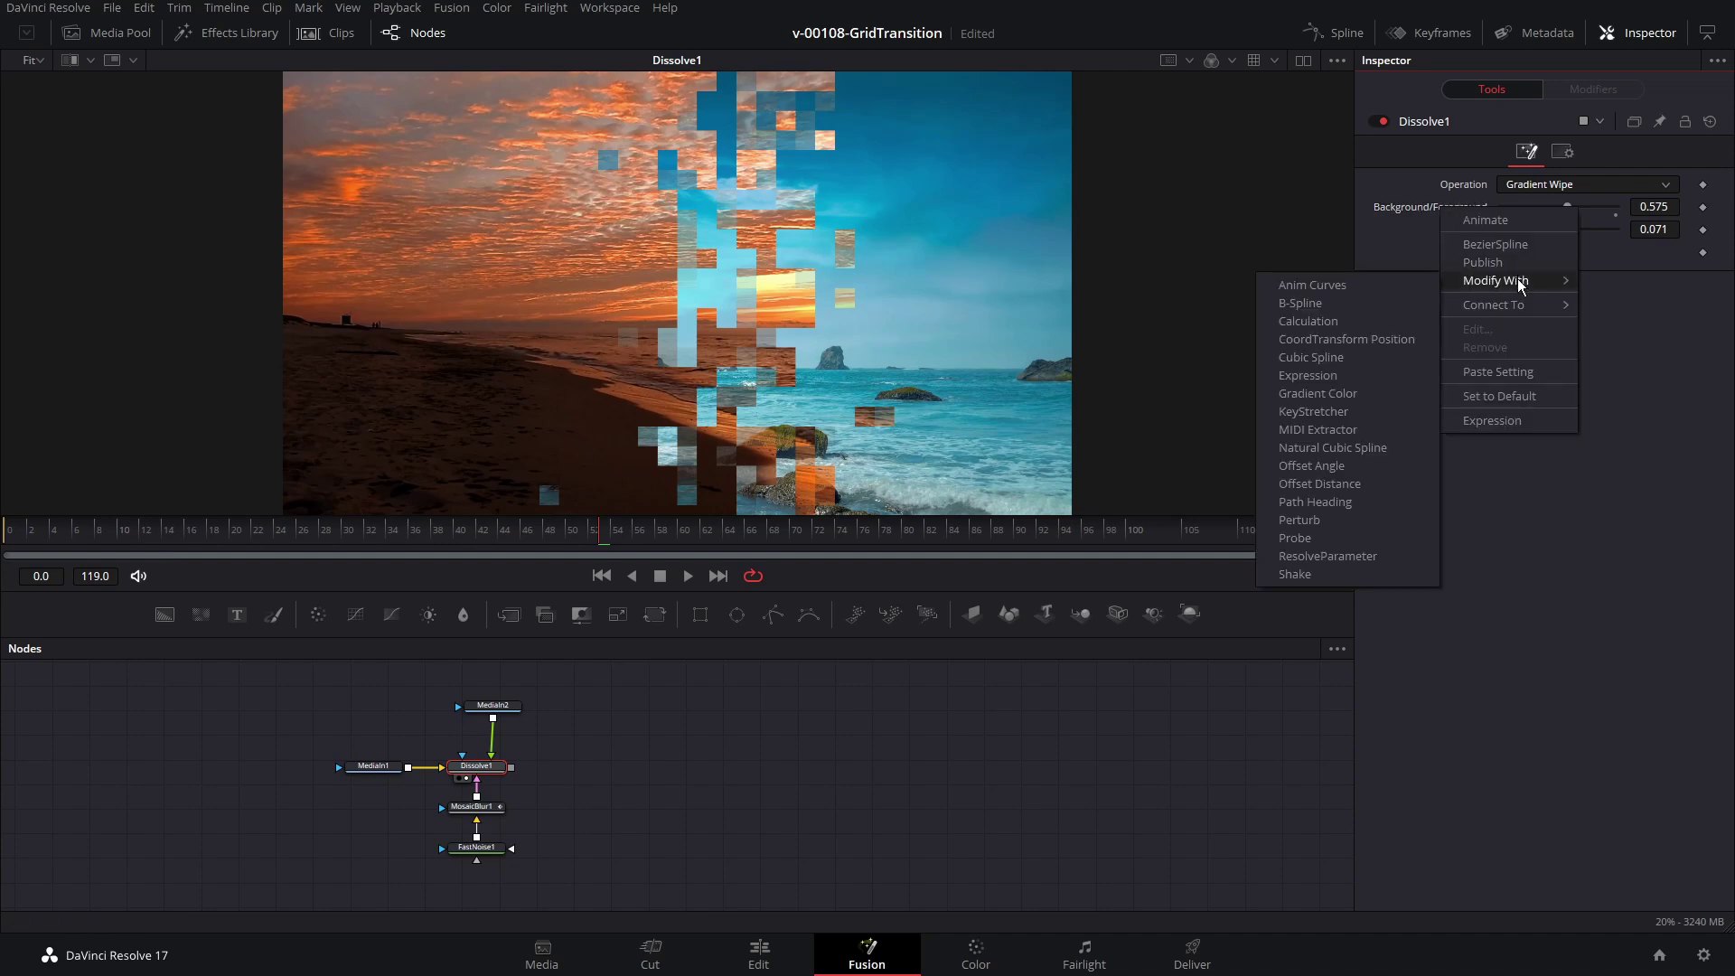
pyautogui.click(1387, 285)
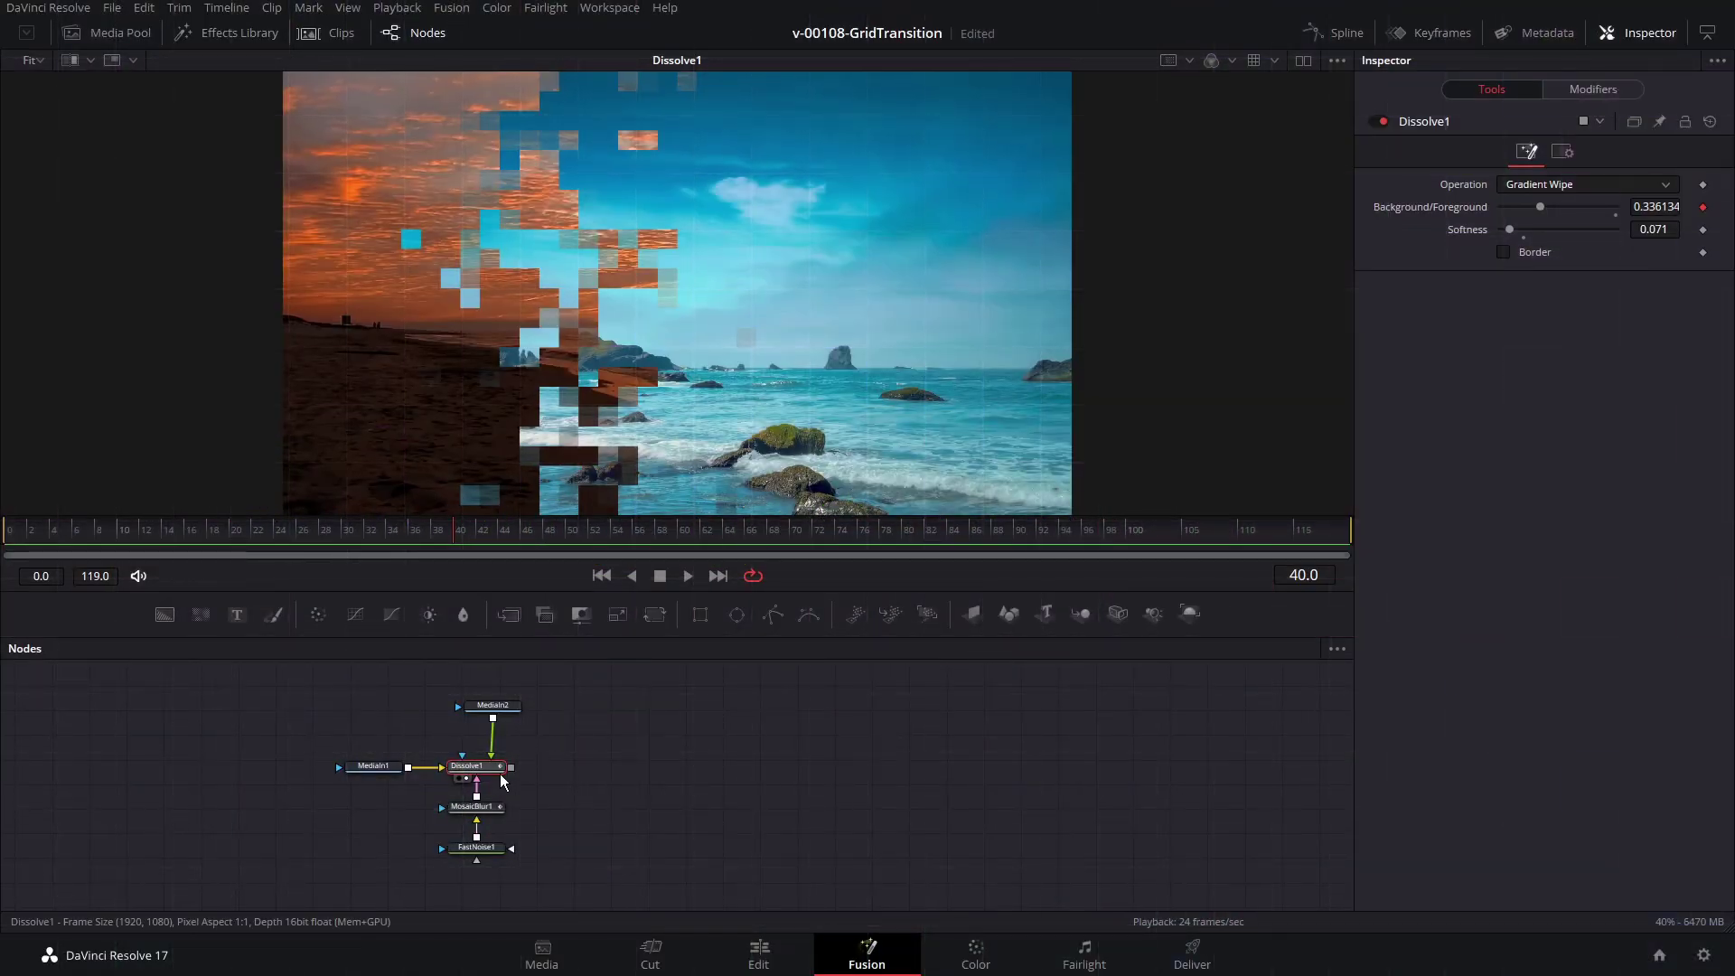
# Step: Try adding a Grid node after the Dissolve node, show it in the viewer and adjust its Row Cells
pyautogui.hotkey('shift', 'space')
pyautogui.write('grid')
pyautogui.press('Return')
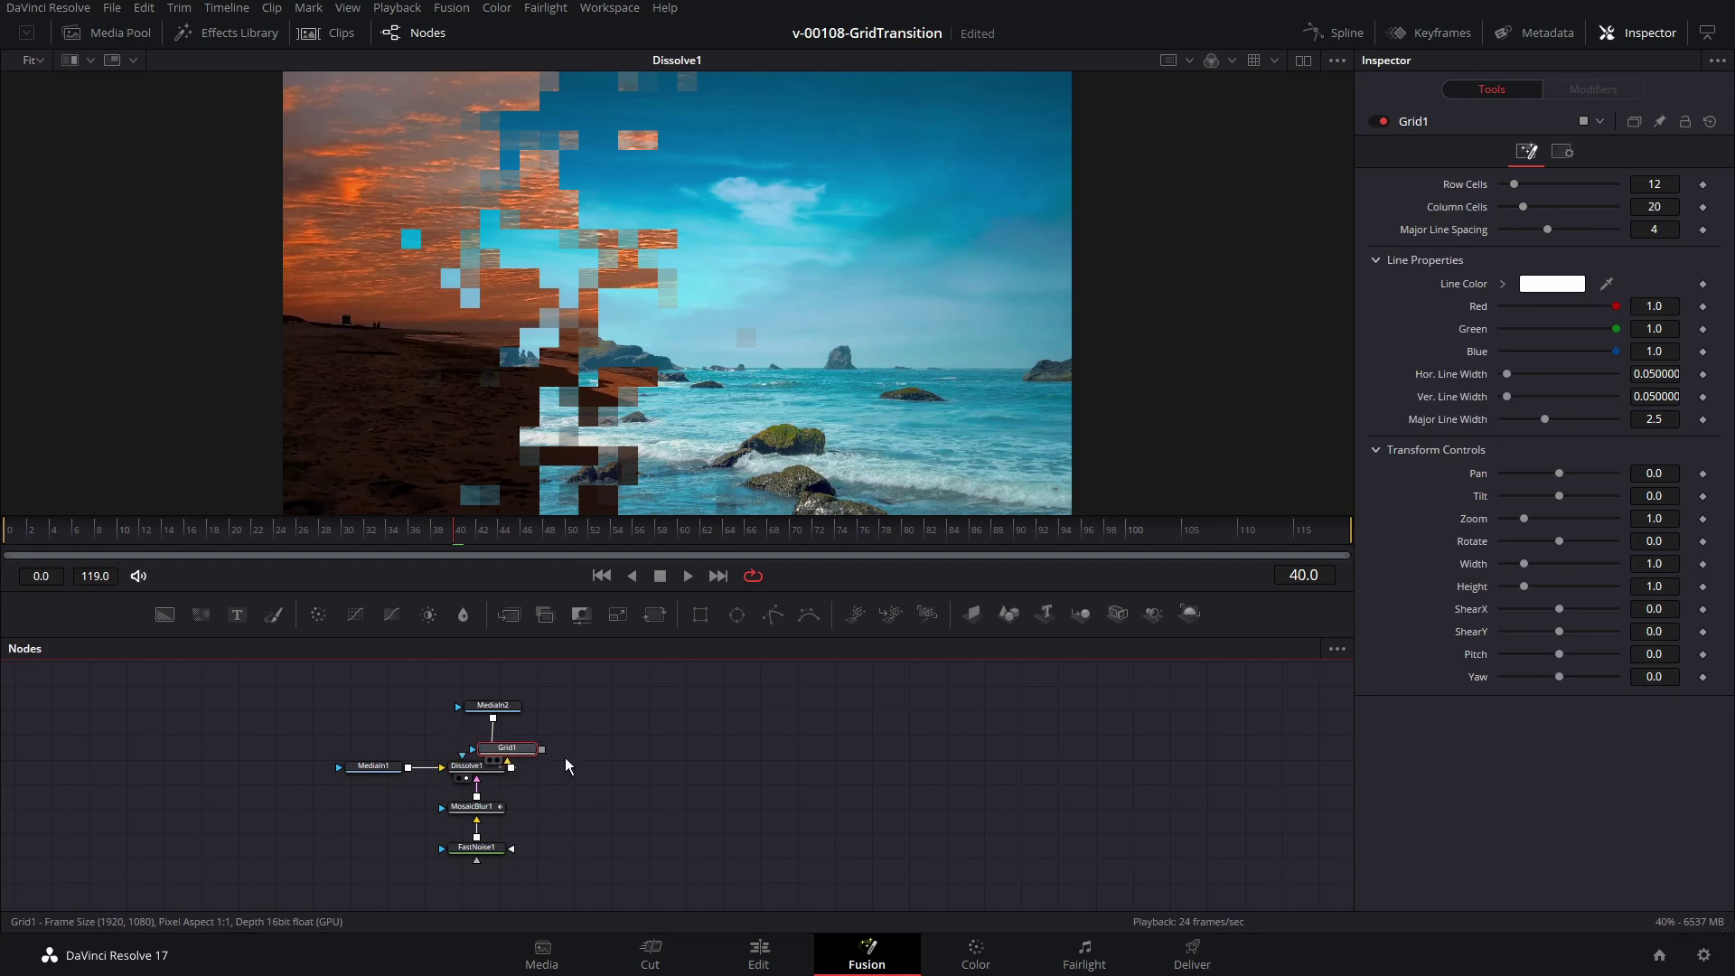
pyautogui.press('1')
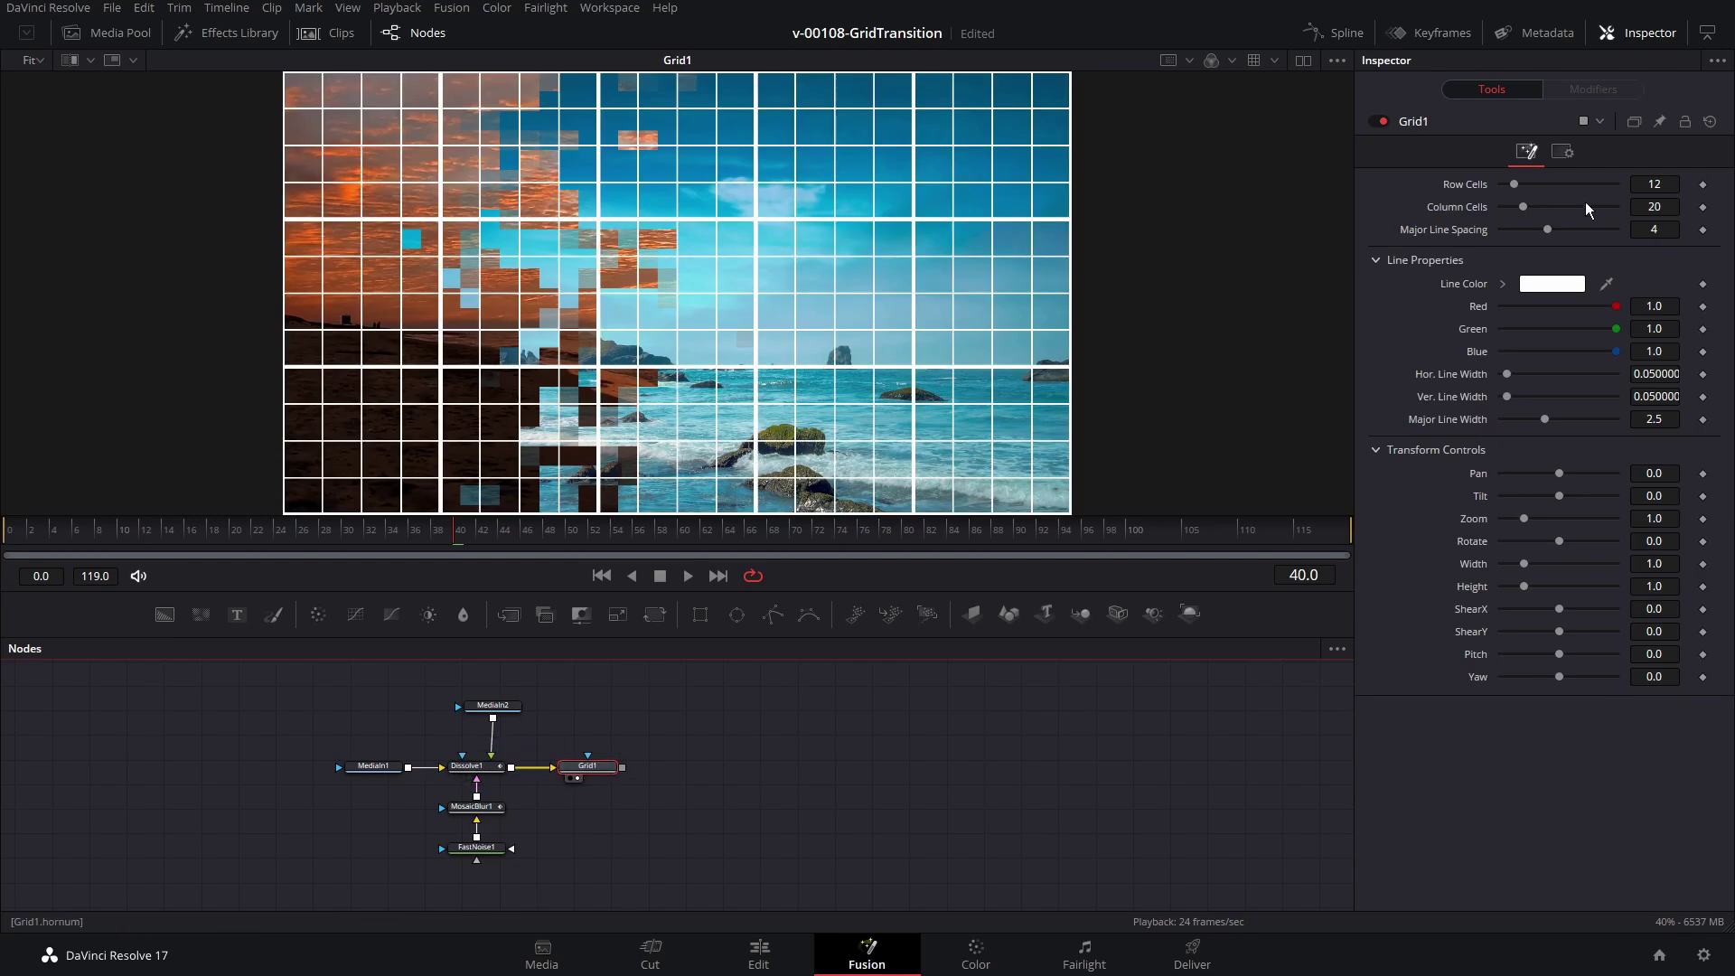
pyautogui.moveTo(1514, 184)
pyautogui.mouseDown()
pyautogui.moveTo(1543, 185)
pyautogui.moveTo(1533, 207)
pyautogui.moveTo(1517, 185)
pyautogui.mouseUp()
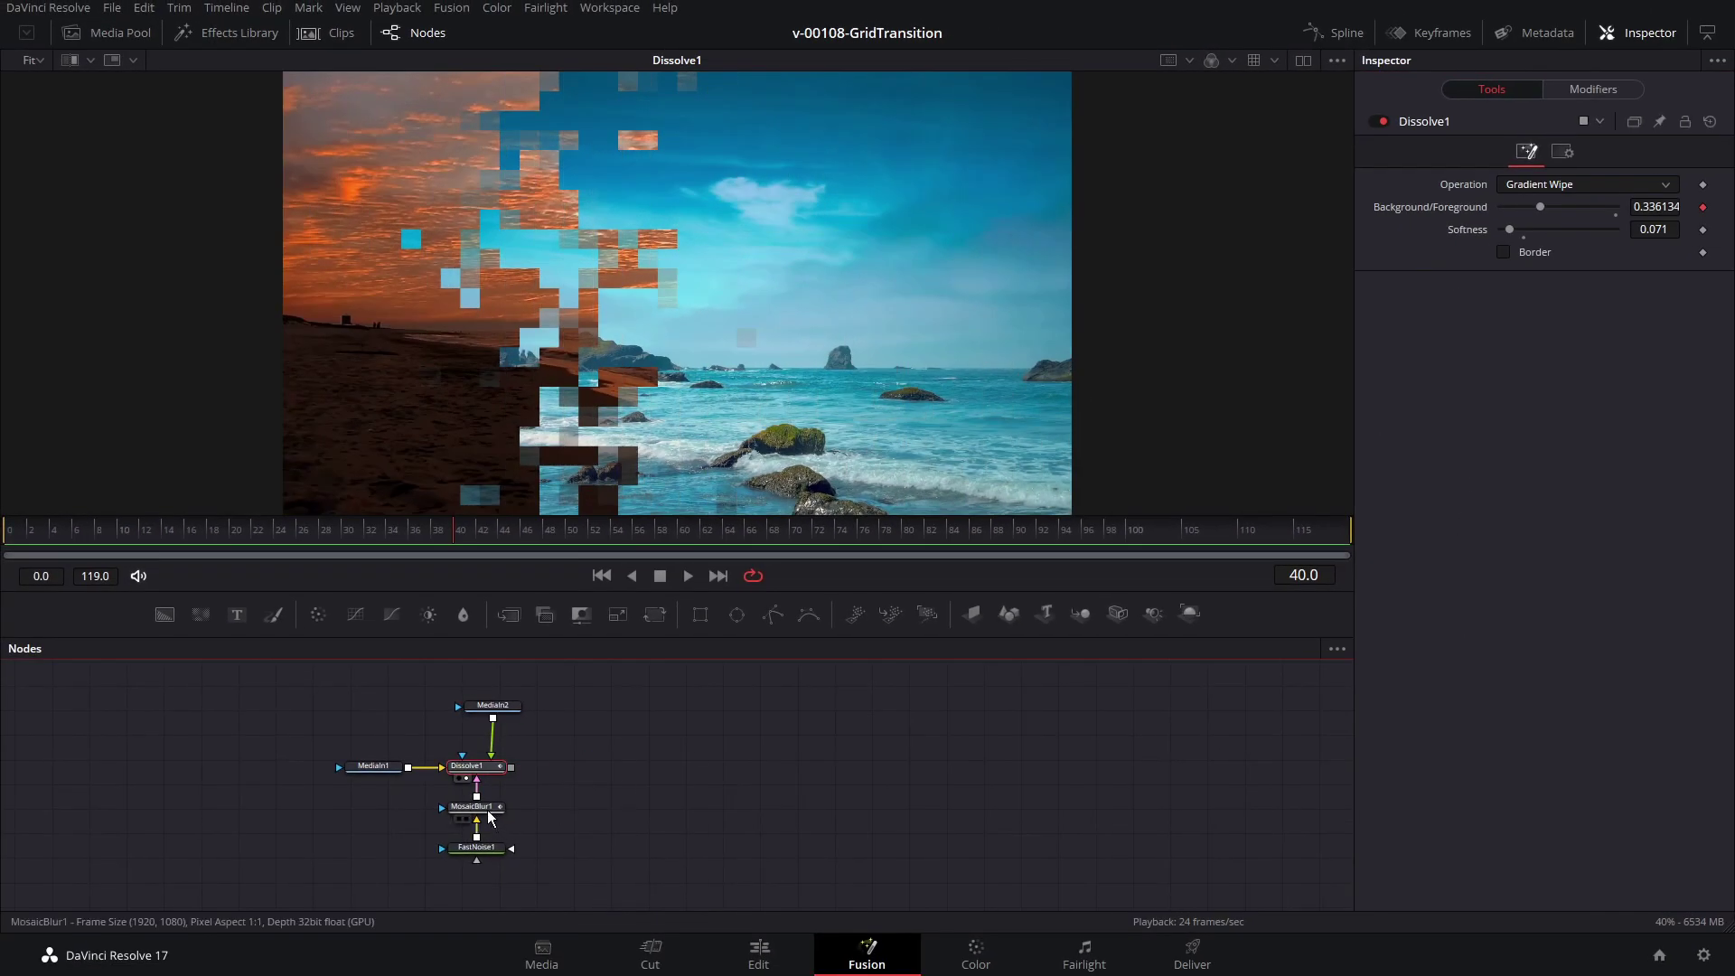
# Step: Set the MosaicBlur node's Pixel Frequency to 5 and scrub to frame 68 to check the large blocks
pyautogui.click(488, 809)
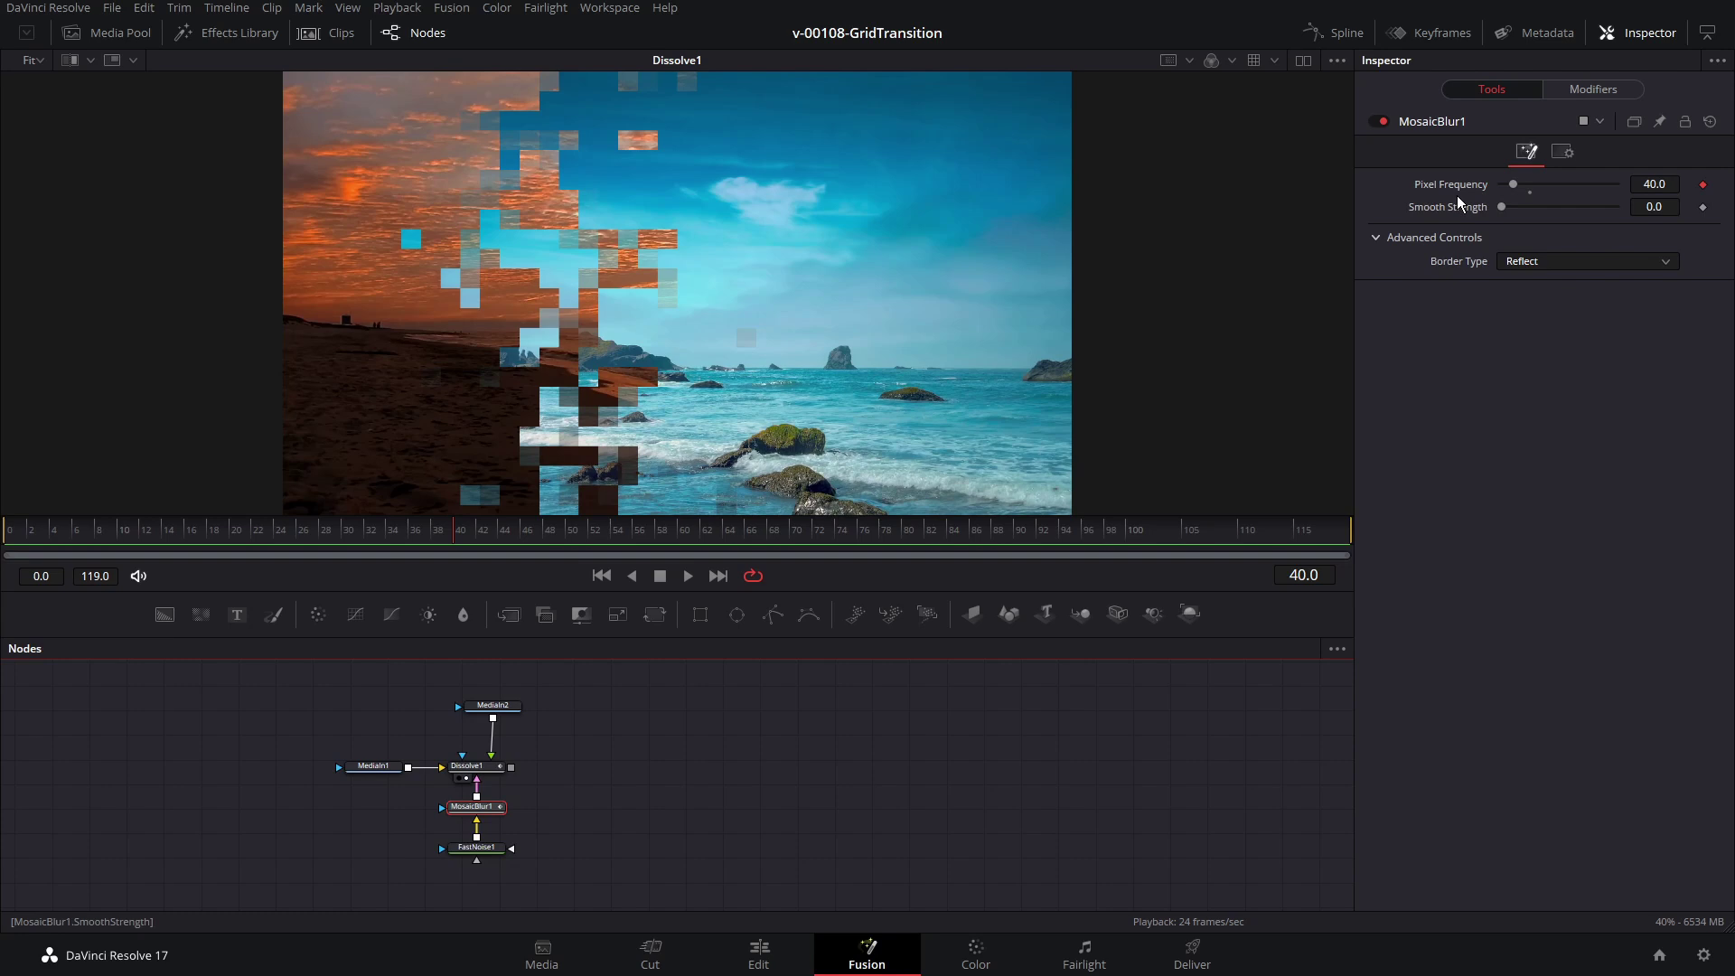
pyautogui.click(1654, 184)
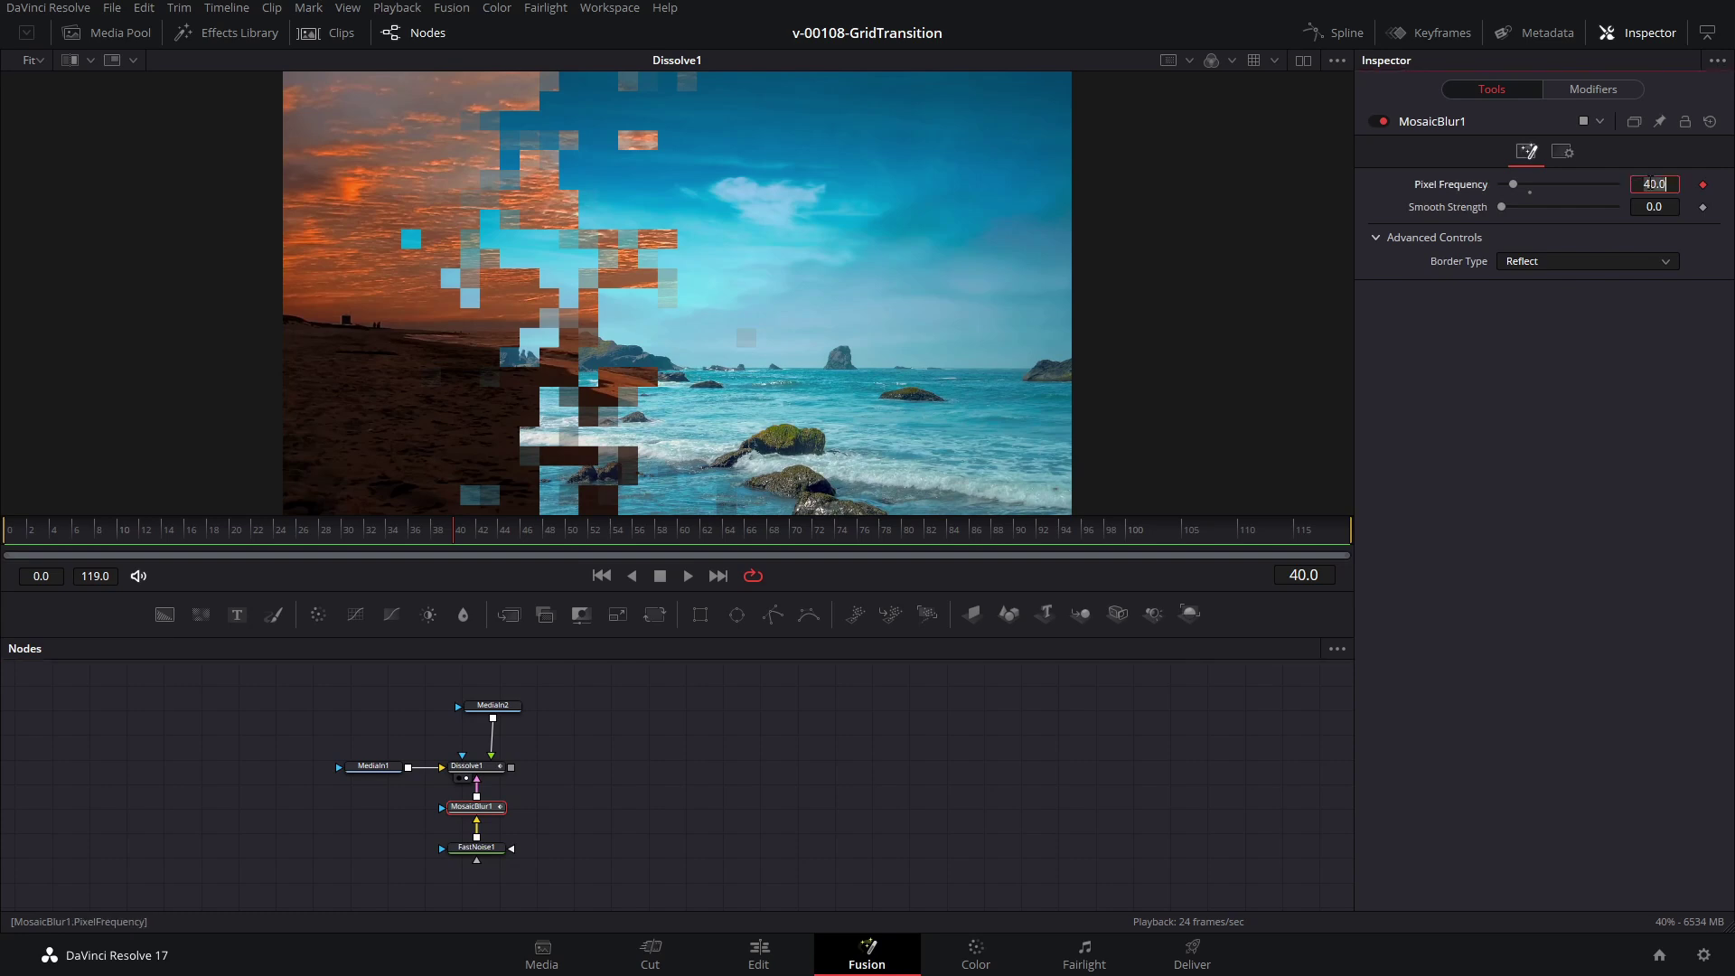
pyautogui.write('5')
pyautogui.press('Return')
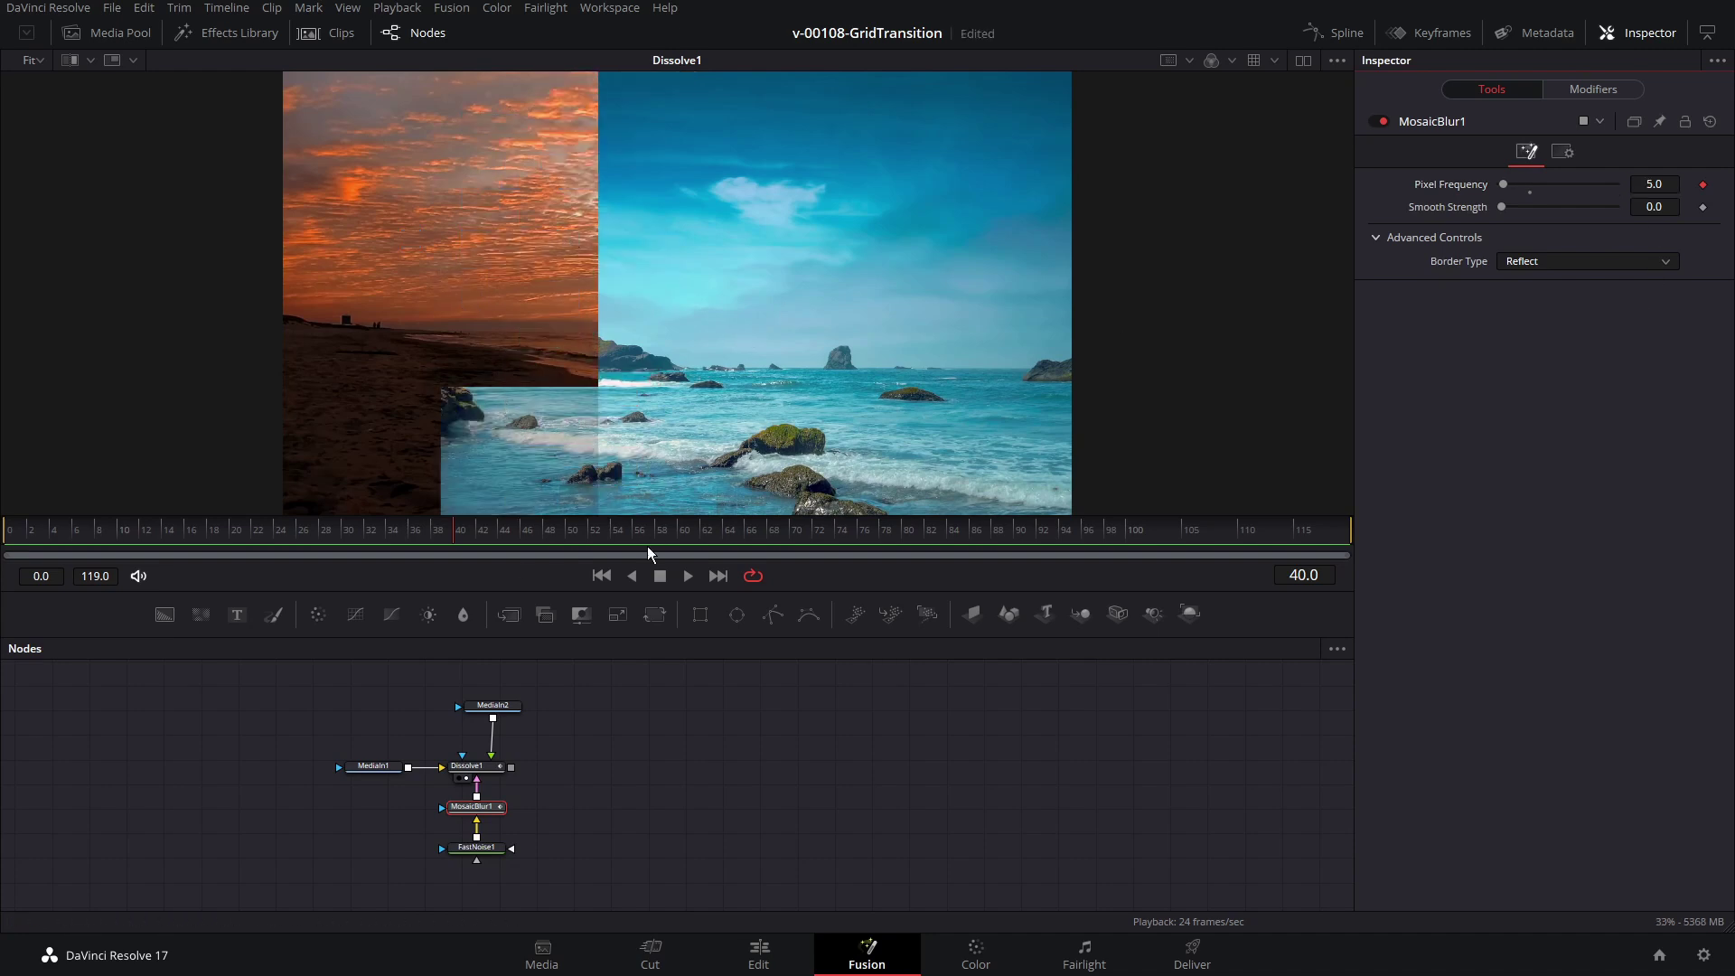
pyautogui.moveTo(665, 535); pyautogui.dragTo(768, 533)
# Step: Add a Merge node after the Dissolve node, with the Dissolve output as its background and space between them
pyautogui.click(502, 771)
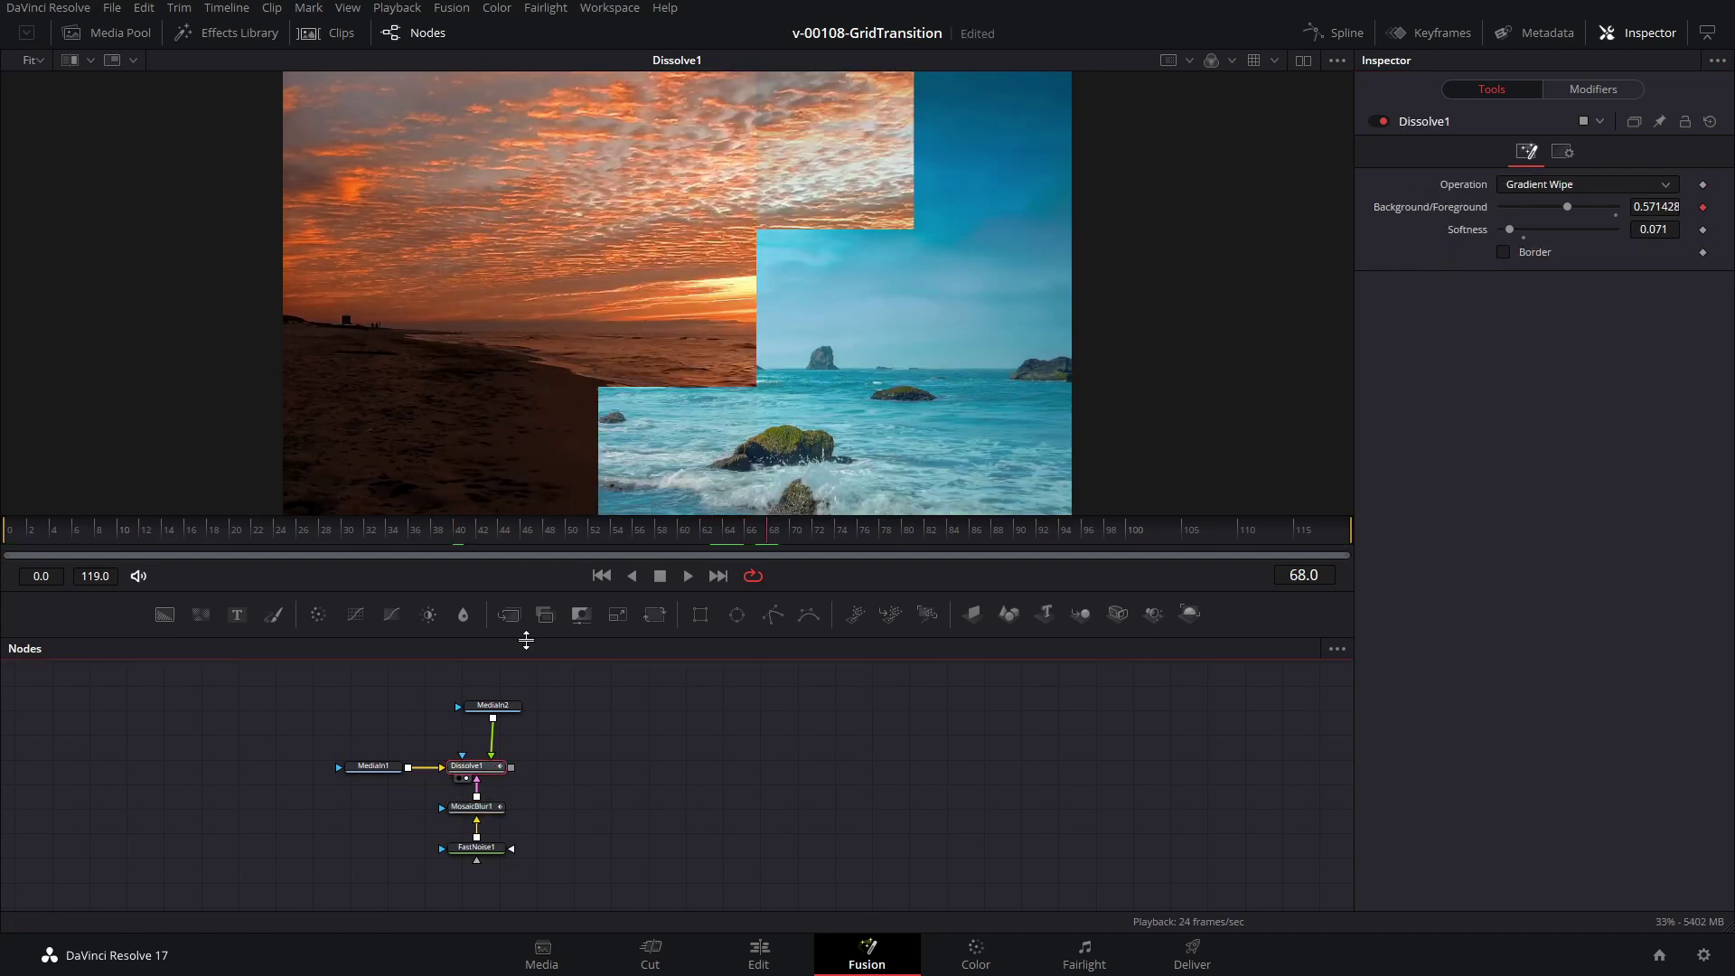
pyautogui.click(509, 615)
pyautogui.moveTo(480, 751); pyautogui.dragTo(706, 769)
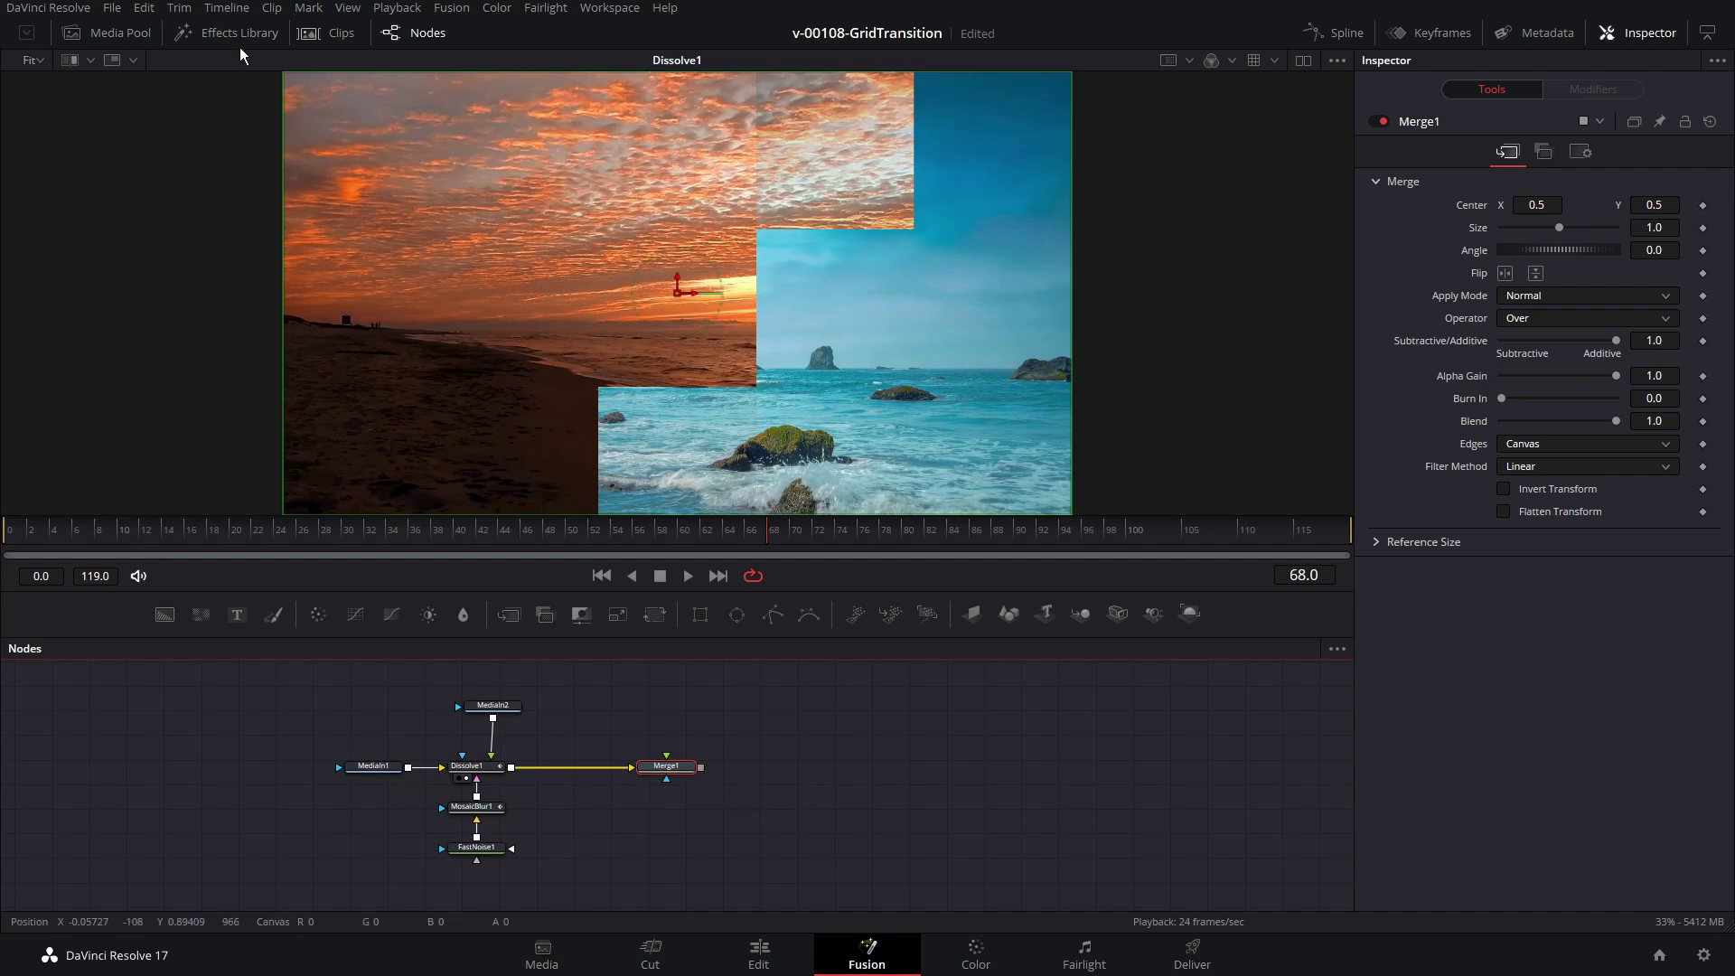
# Step: Add an sRender shape node above the Merge node, connect it as the Merge foreground and show the Merge output in the viewer
pyautogui.click(190, 33)
pyautogui.click(11, 82)
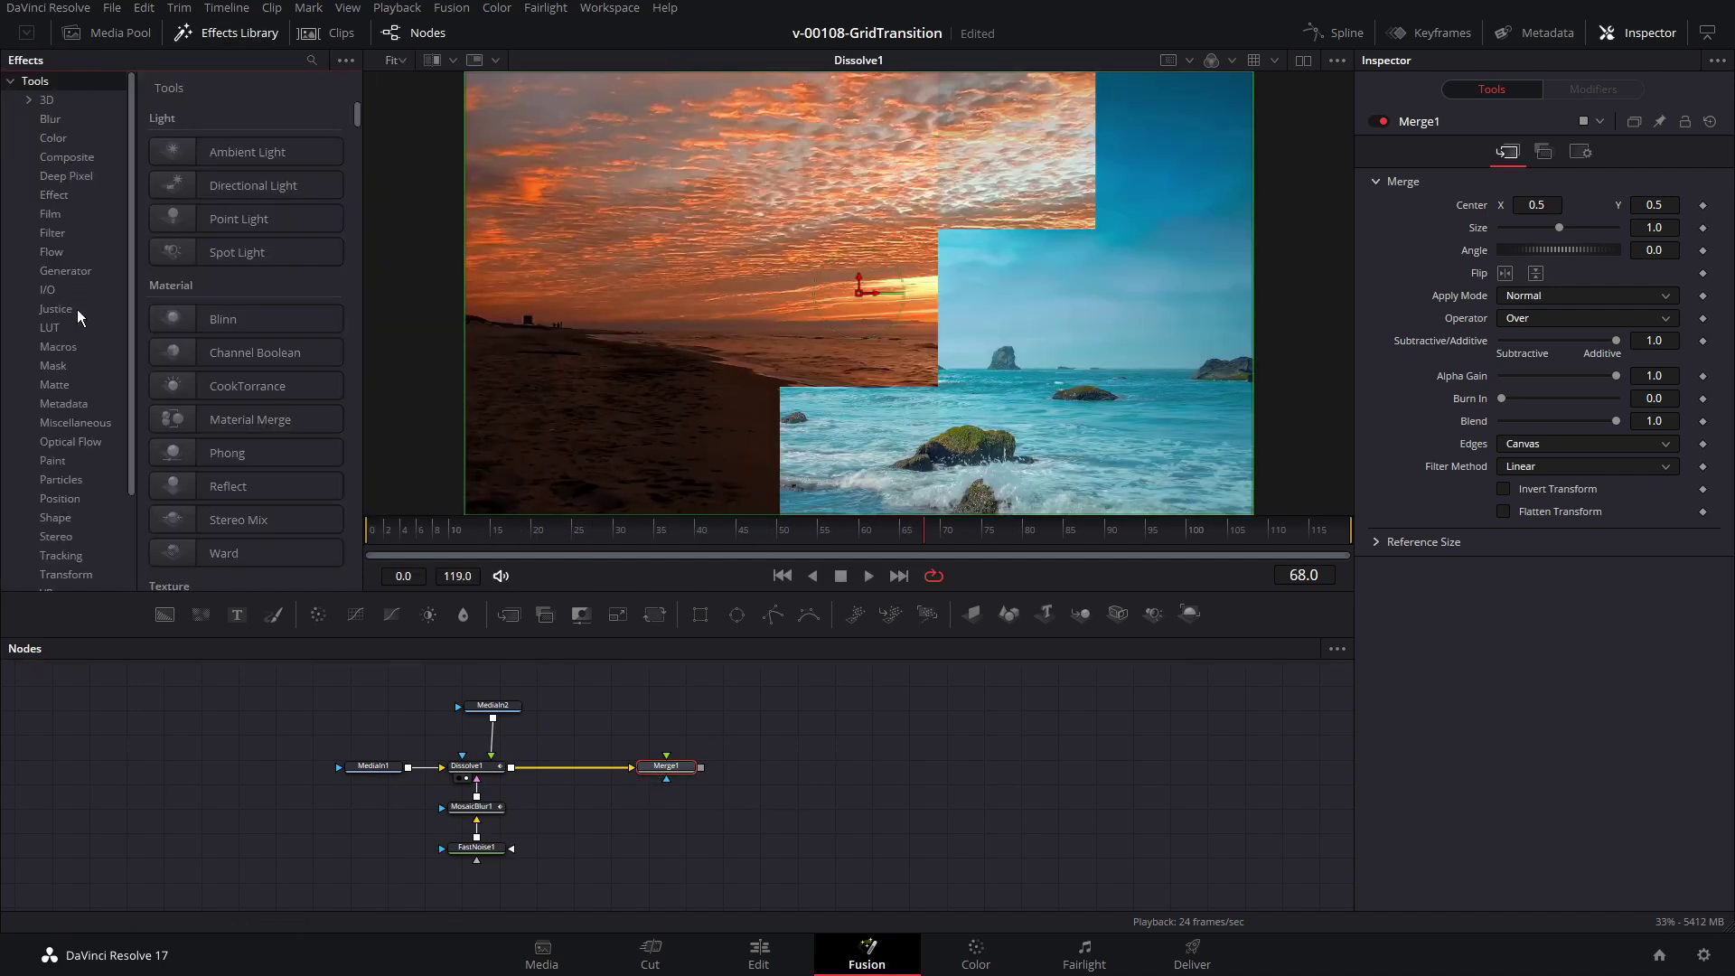
pyautogui.click(59, 518)
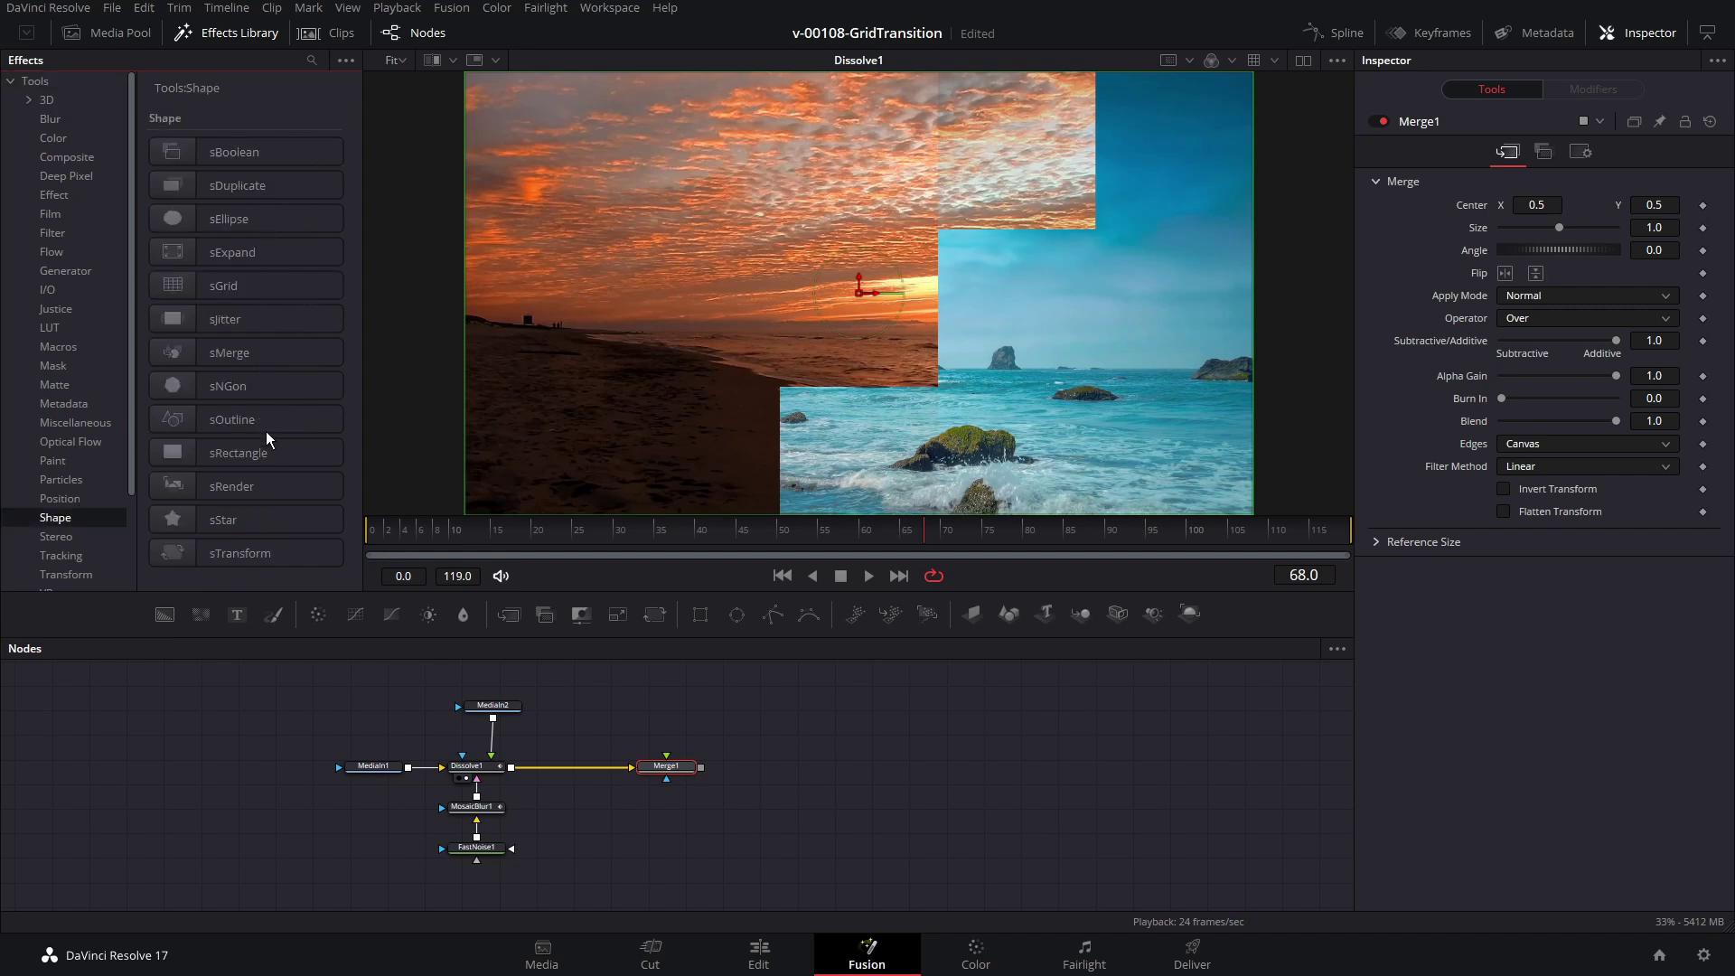
pyautogui.moveTo(231, 497); pyautogui.dragTo(673, 714)
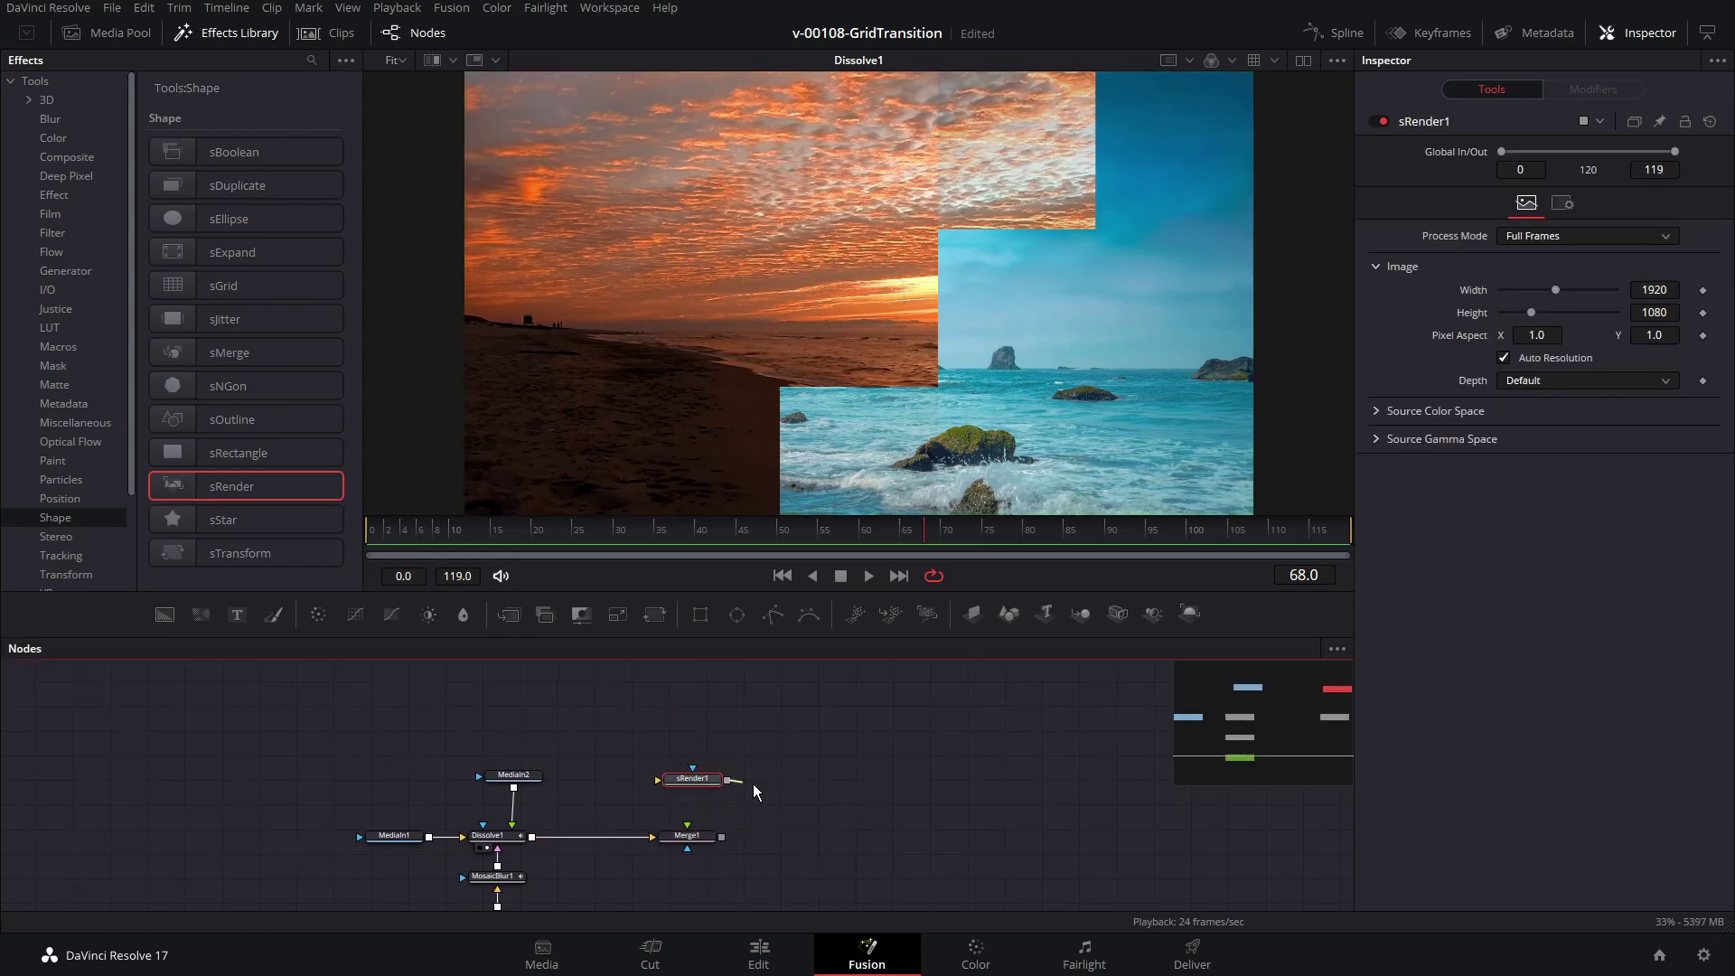
pyautogui.moveTo(727, 779); pyautogui.dragTo(687, 833)
pyautogui.click(697, 839)
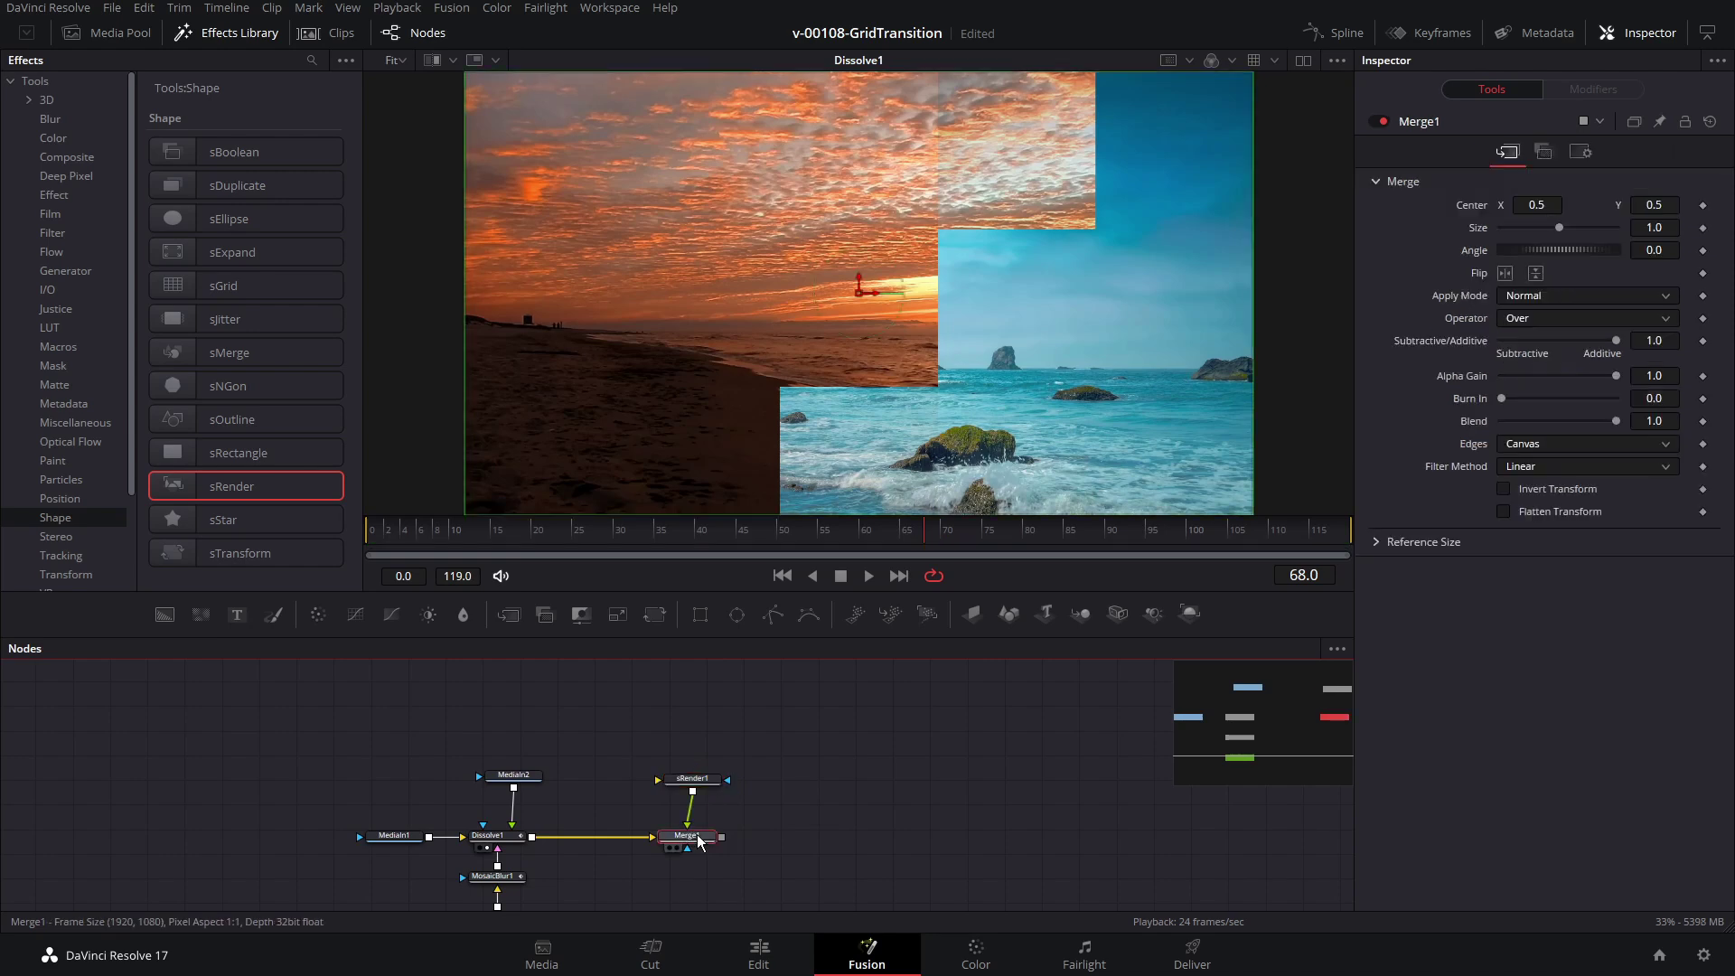
pyautogui.press('1')
pyautogui.moveTo(692, 778); pyautogui.dragTo(687, 777)
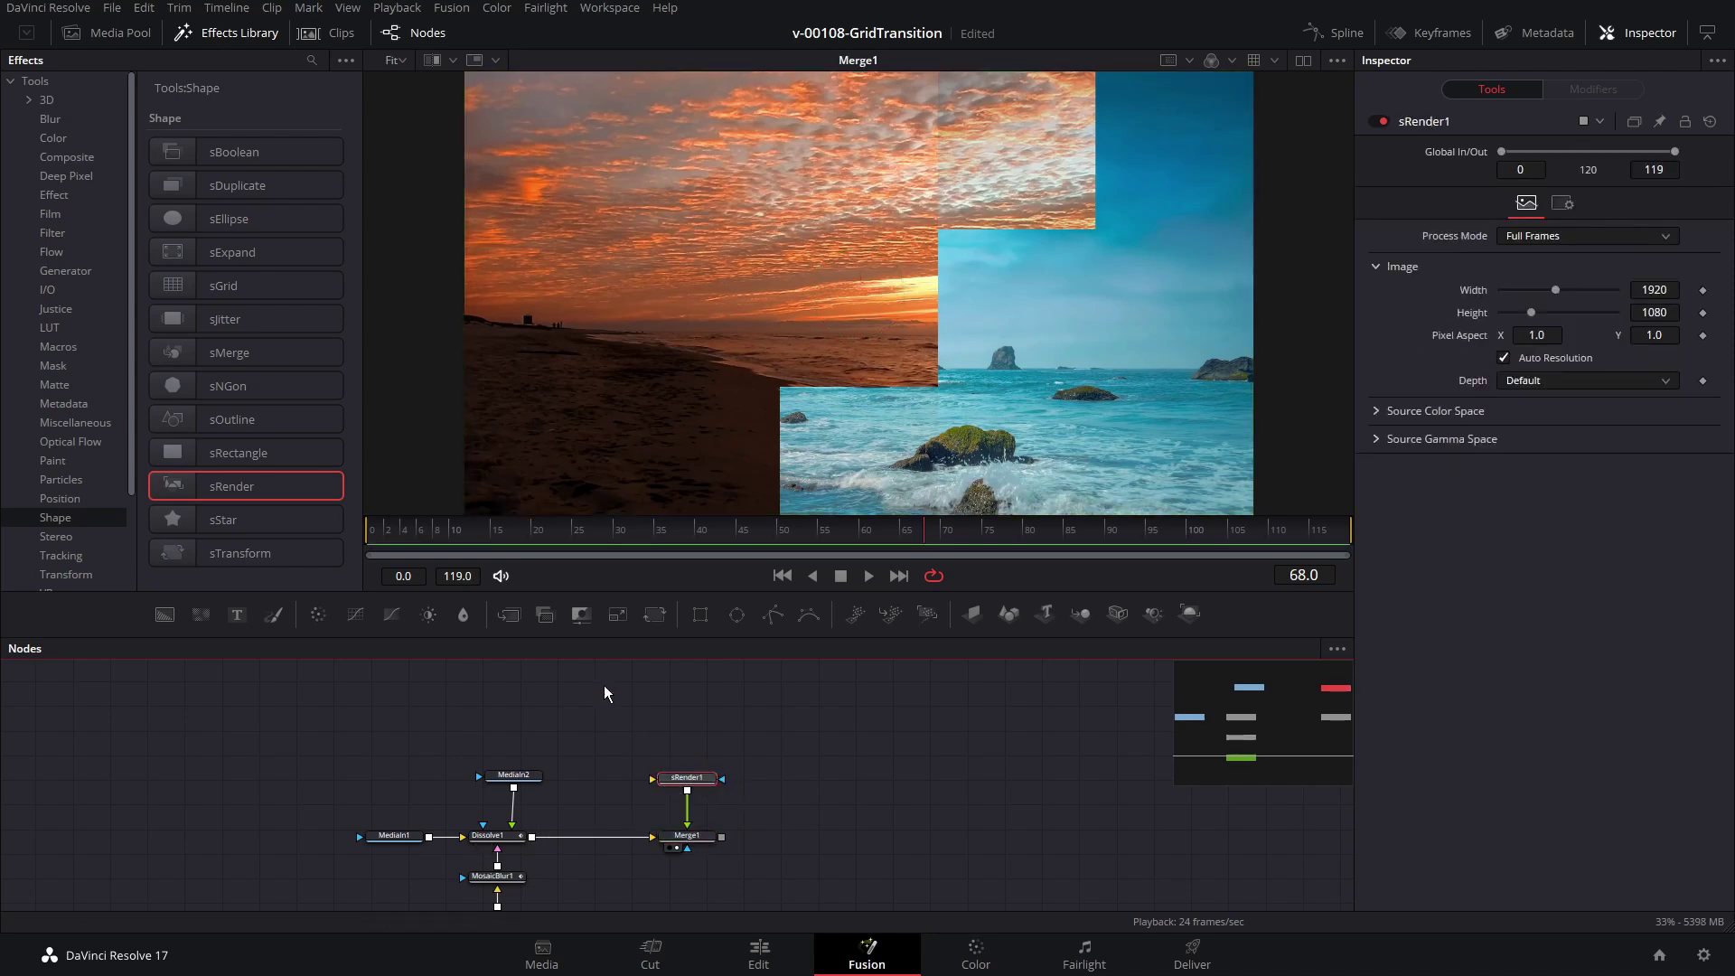
# Step: Add an sRectangle node feeding sRender and give it a Height of 1.0 and a Width of 0.008
pyautogui.moveTo(229, 454); pyautogui.dragTo(312, 496)
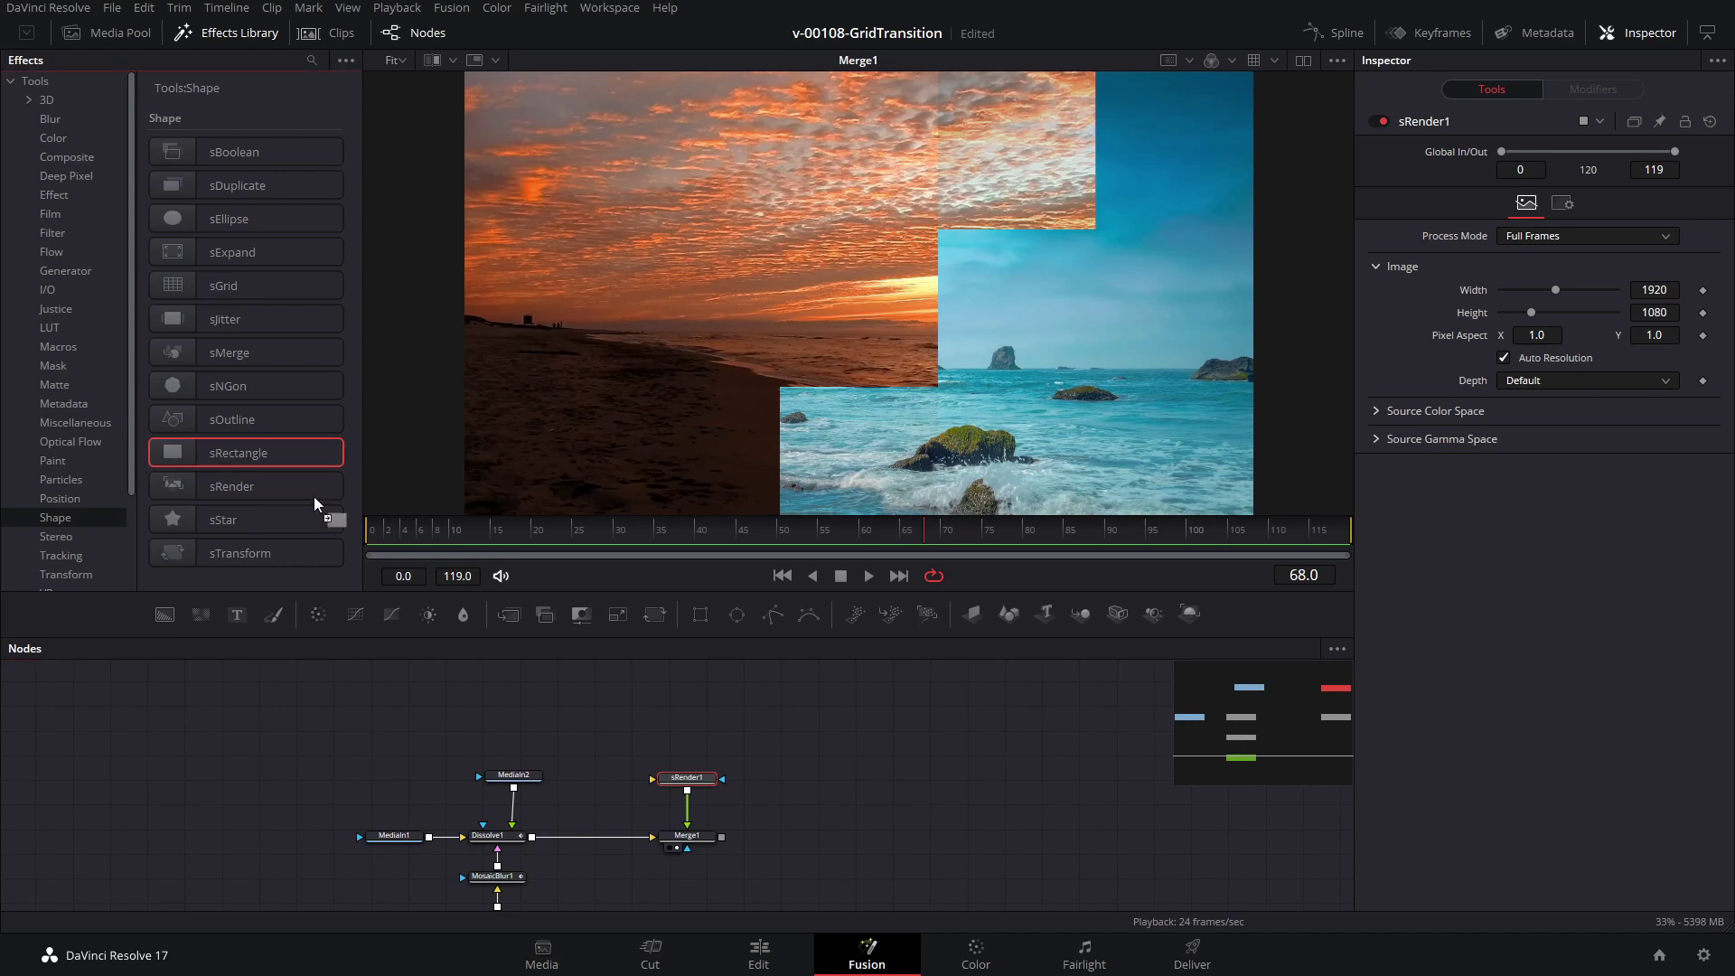
pyautogui.moveTo(581, 714); pyautogui.dragTo(546, 706)
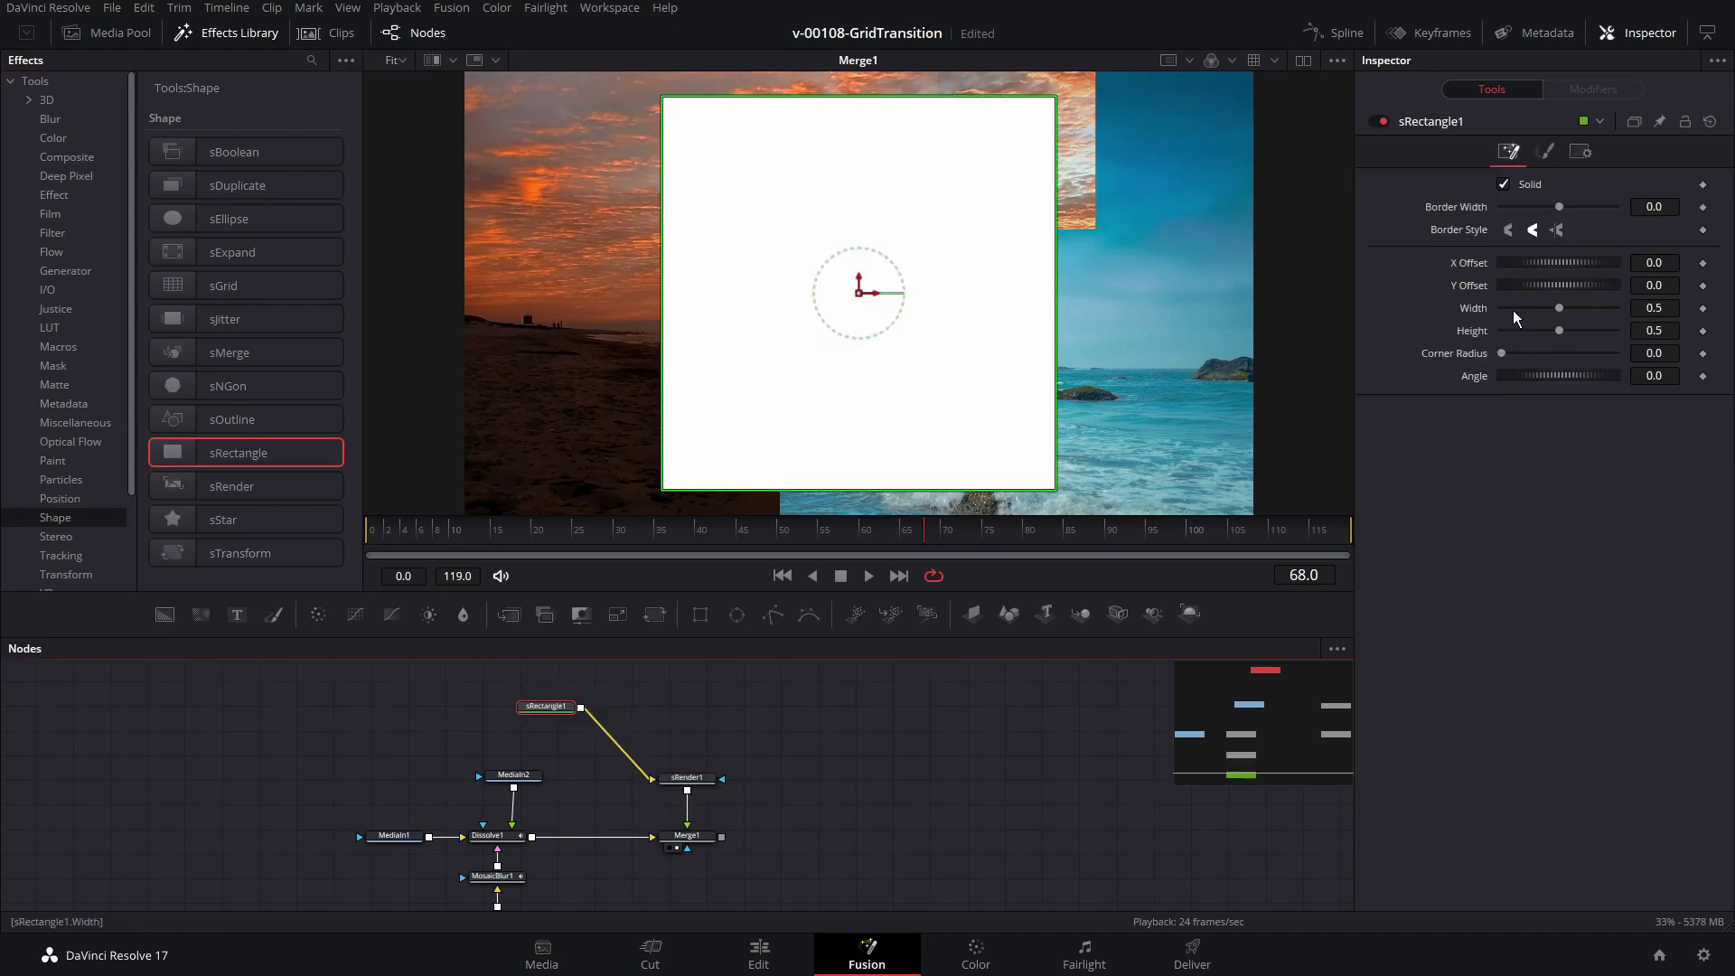
pyautogui.doubleClick(1653, 330)
pyautogui.write('1')
pyautogui.press('Return')
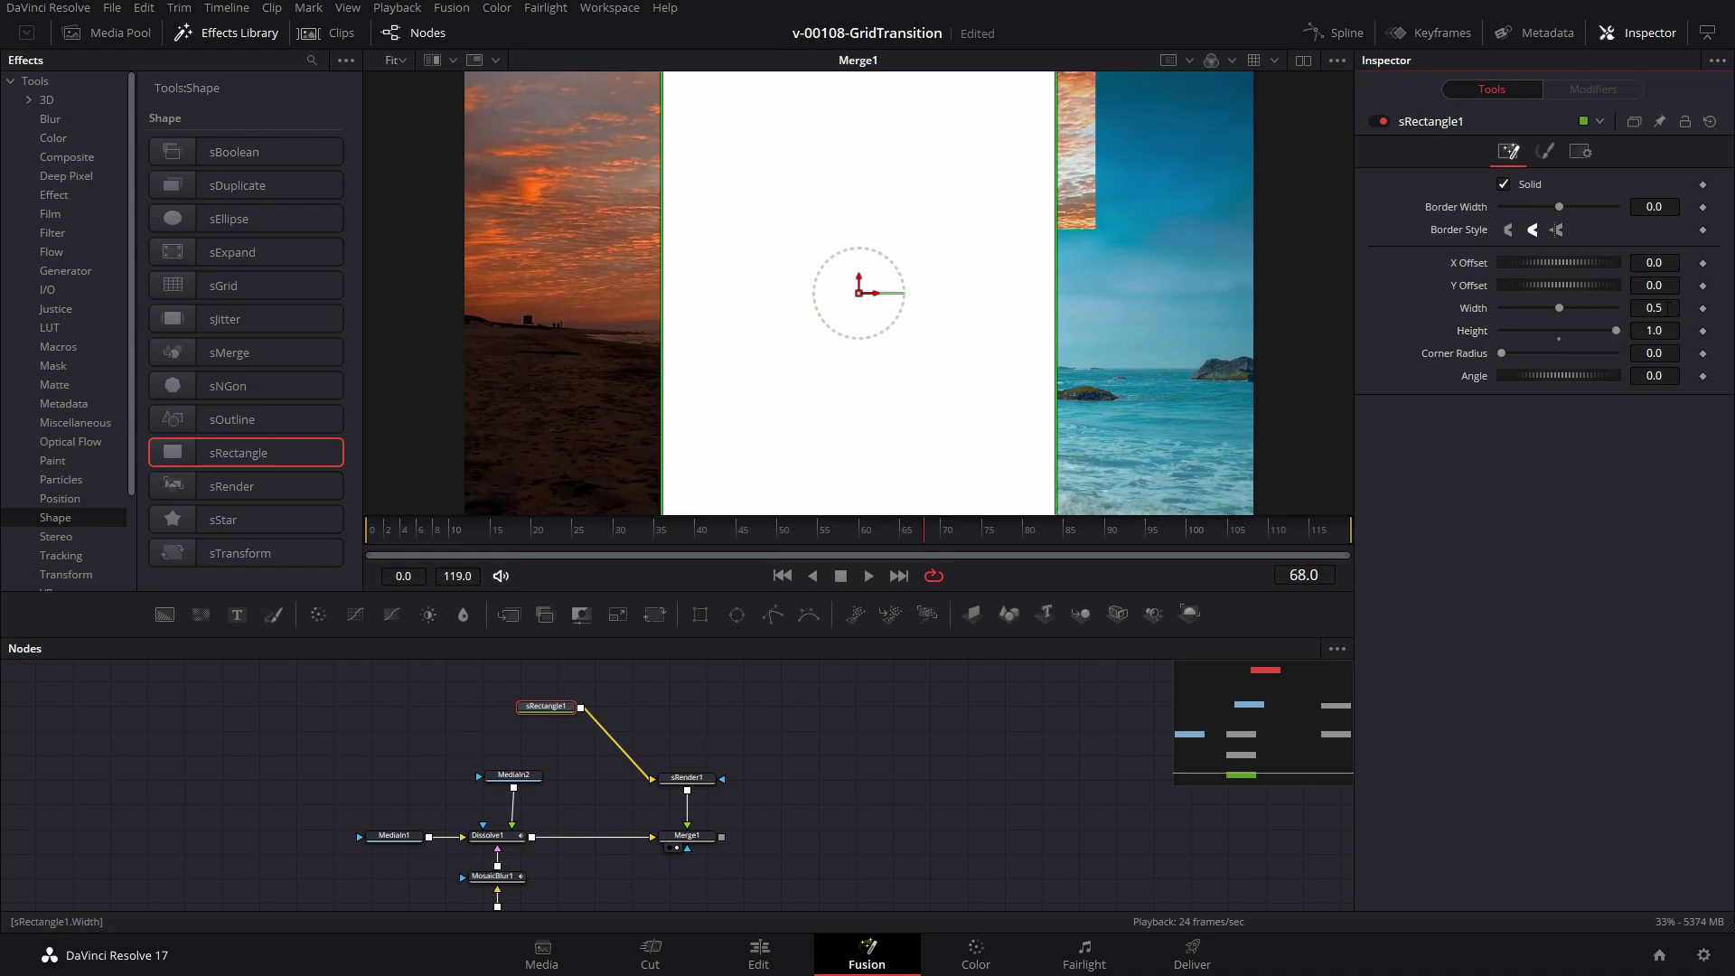
pyautogui.moveTo(1654, 307); pyautogui.dragTo(878, 226)
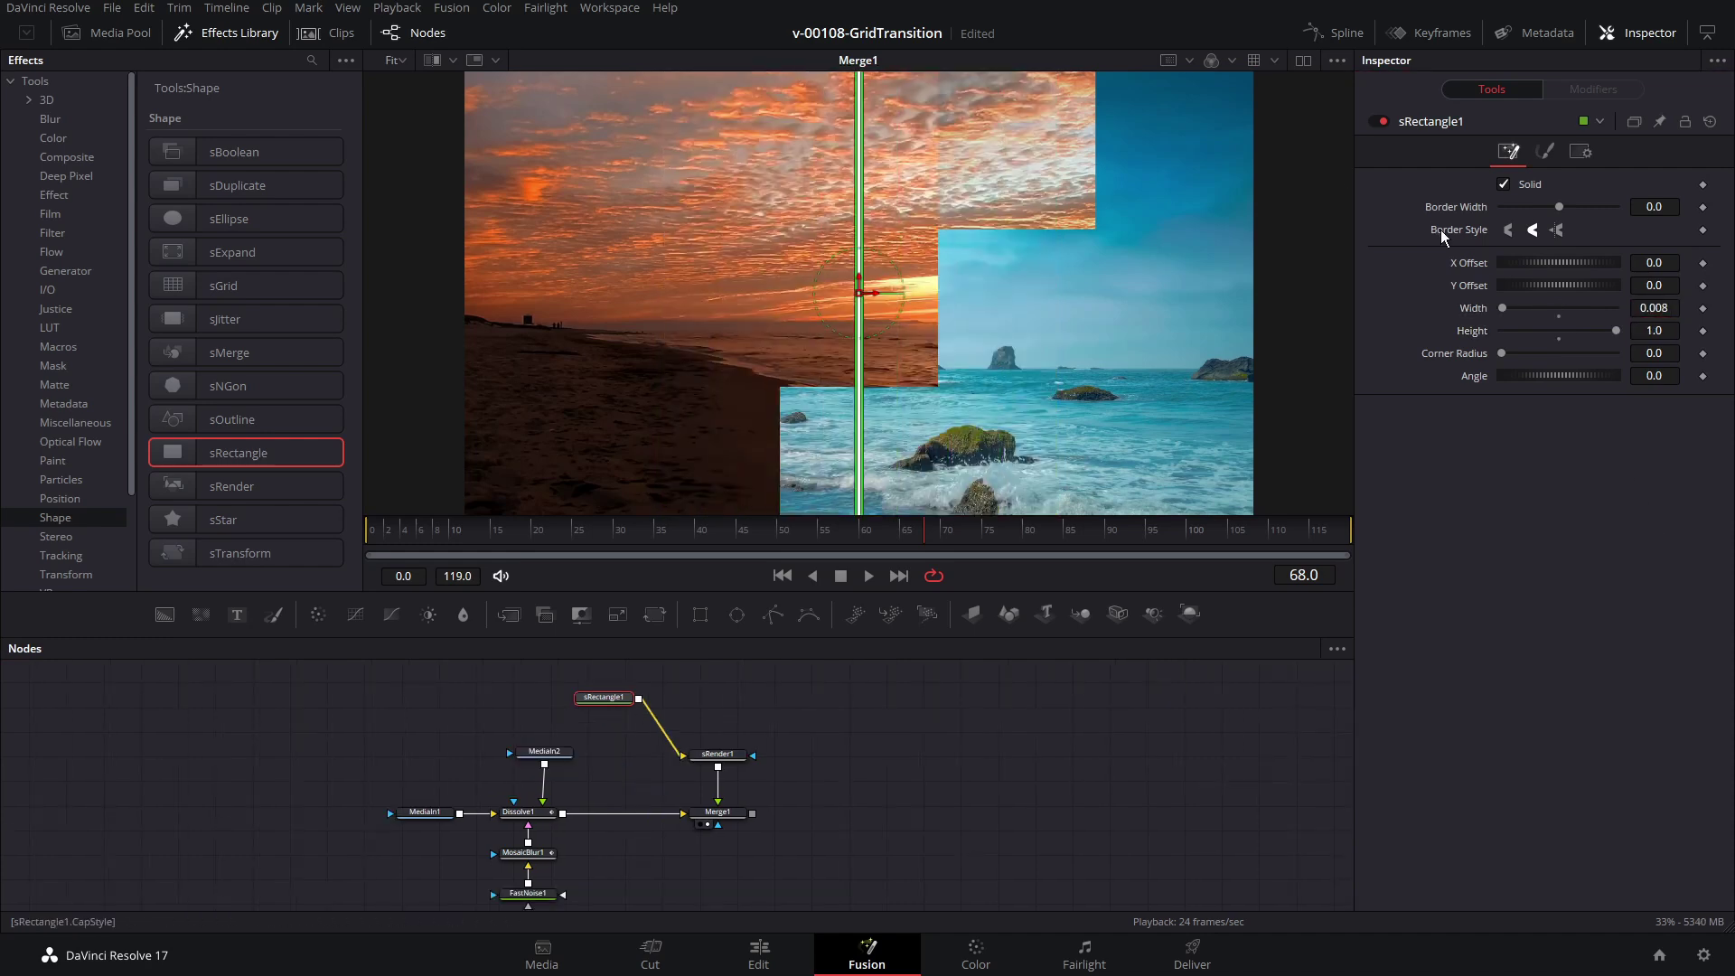
# Step: Move the thin rectangle to the frame's left edge with an X Offset of -0.5
pyautogui.moveTo(1564, 266)
pyautogui.mouseDown()
pyautogui.moveTo(1547, 263)
pyautogui.moveTo(1610, 273)
pyautogui.moveTo(1575, 266)
pyautogui.mouseUp()
pyautogui.click(1641, 263)
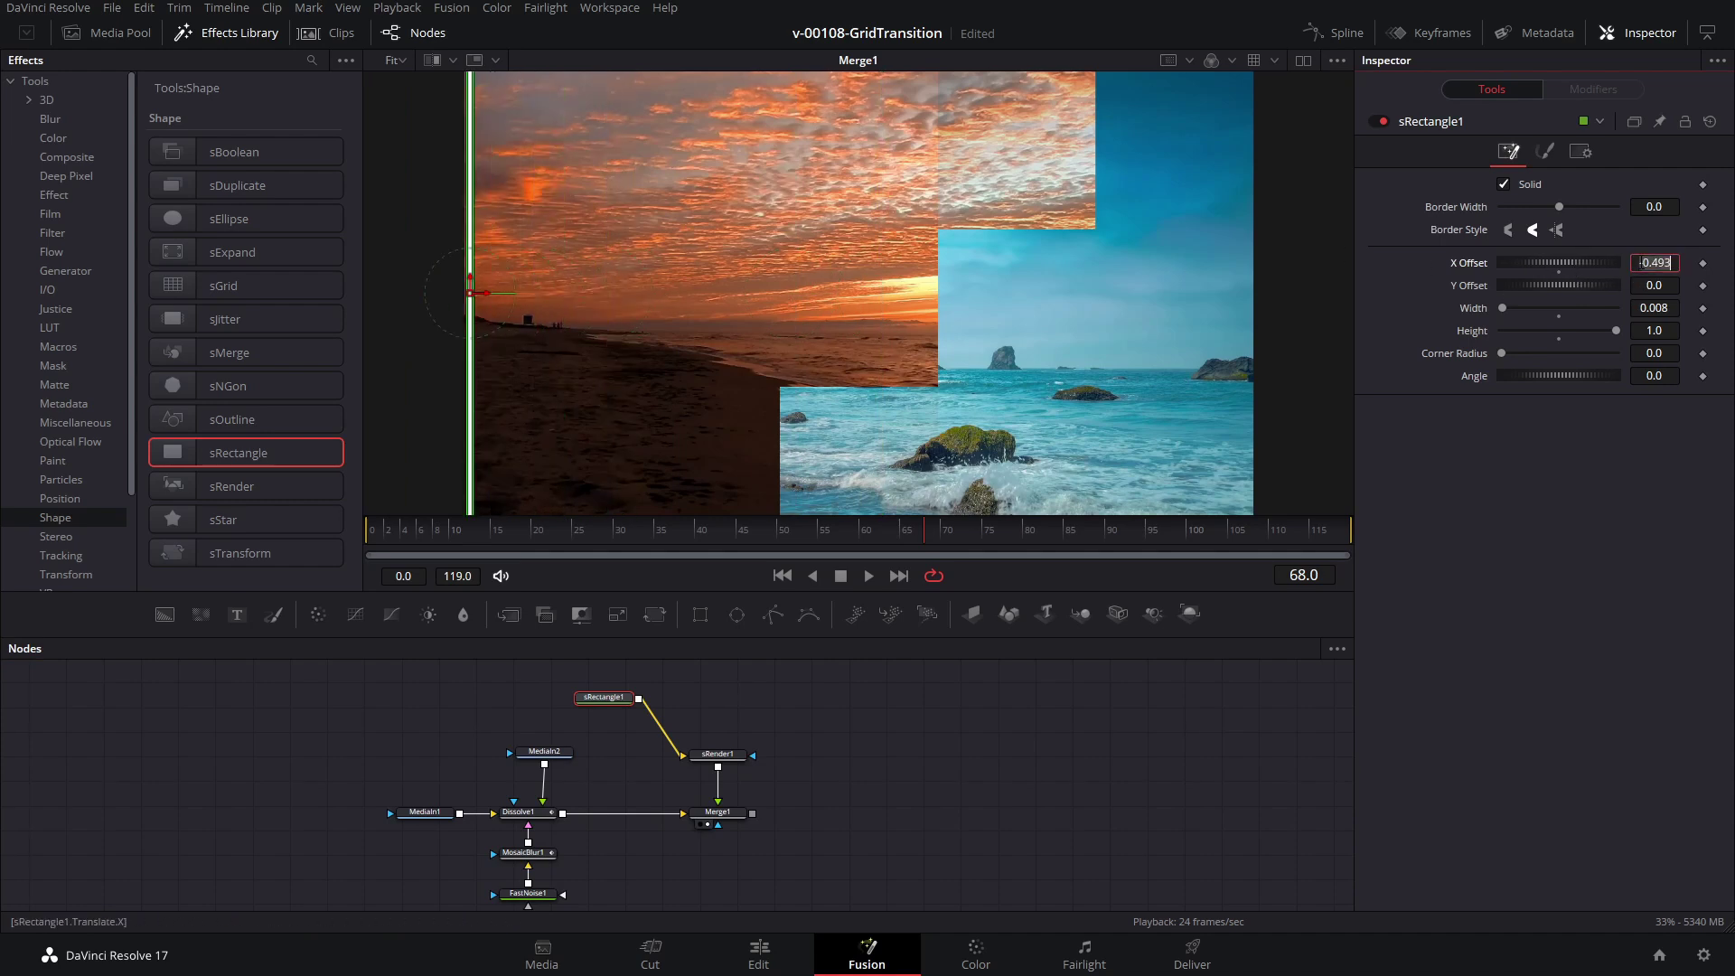
pyautogui.write('-0.5')
pyautogui.press('Return')
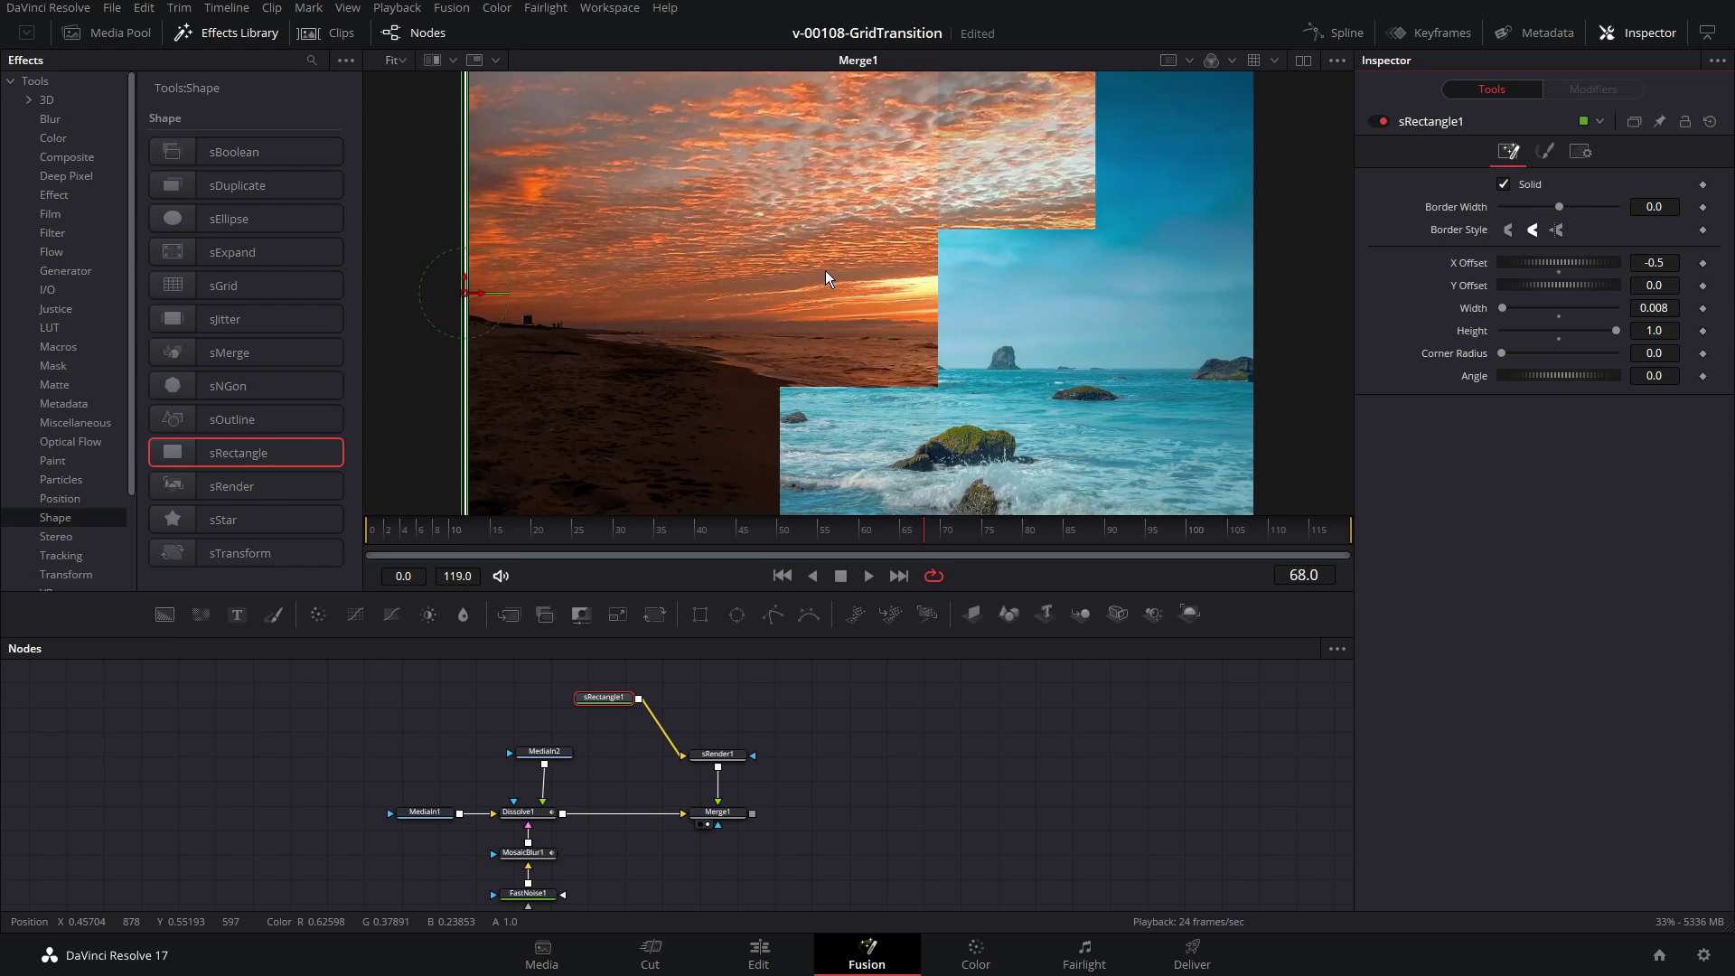
# Step: Pin the MosaicBlur controls and set the sRectangle X Offset expression to -0.5+1/MosaicBlur1.PixelFrequency
pyautogui.click(524, 852)
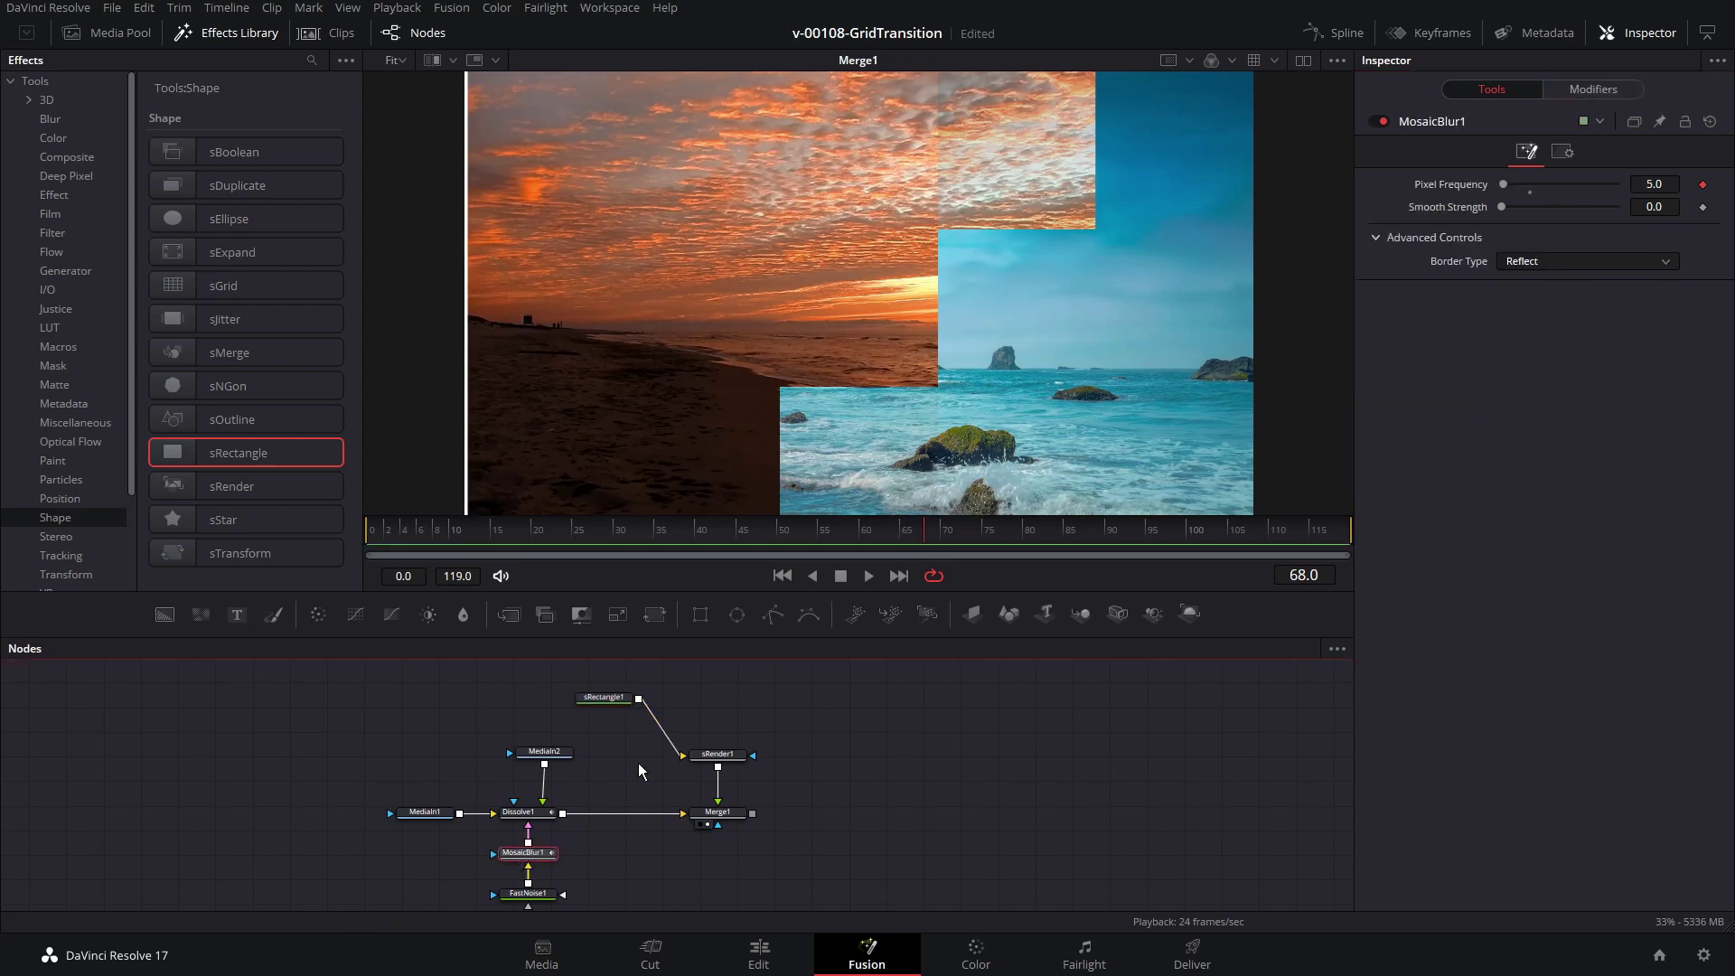
pyautogui.click(1657, 117)
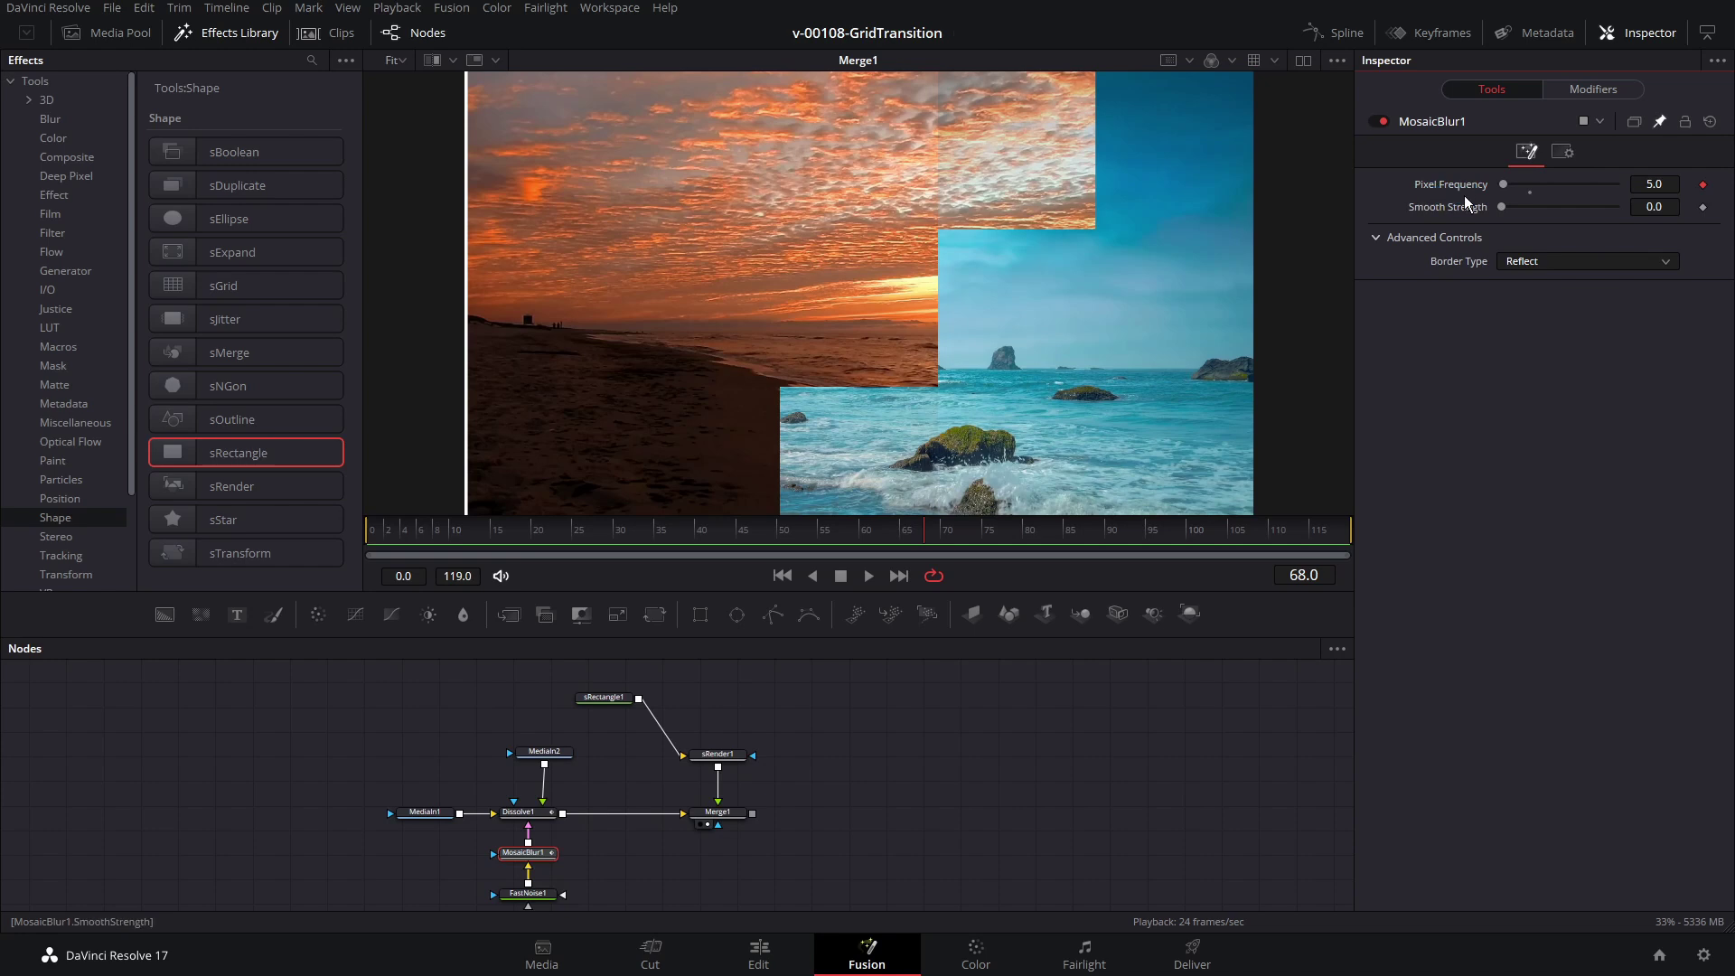
pyautogui.click(611, 700)
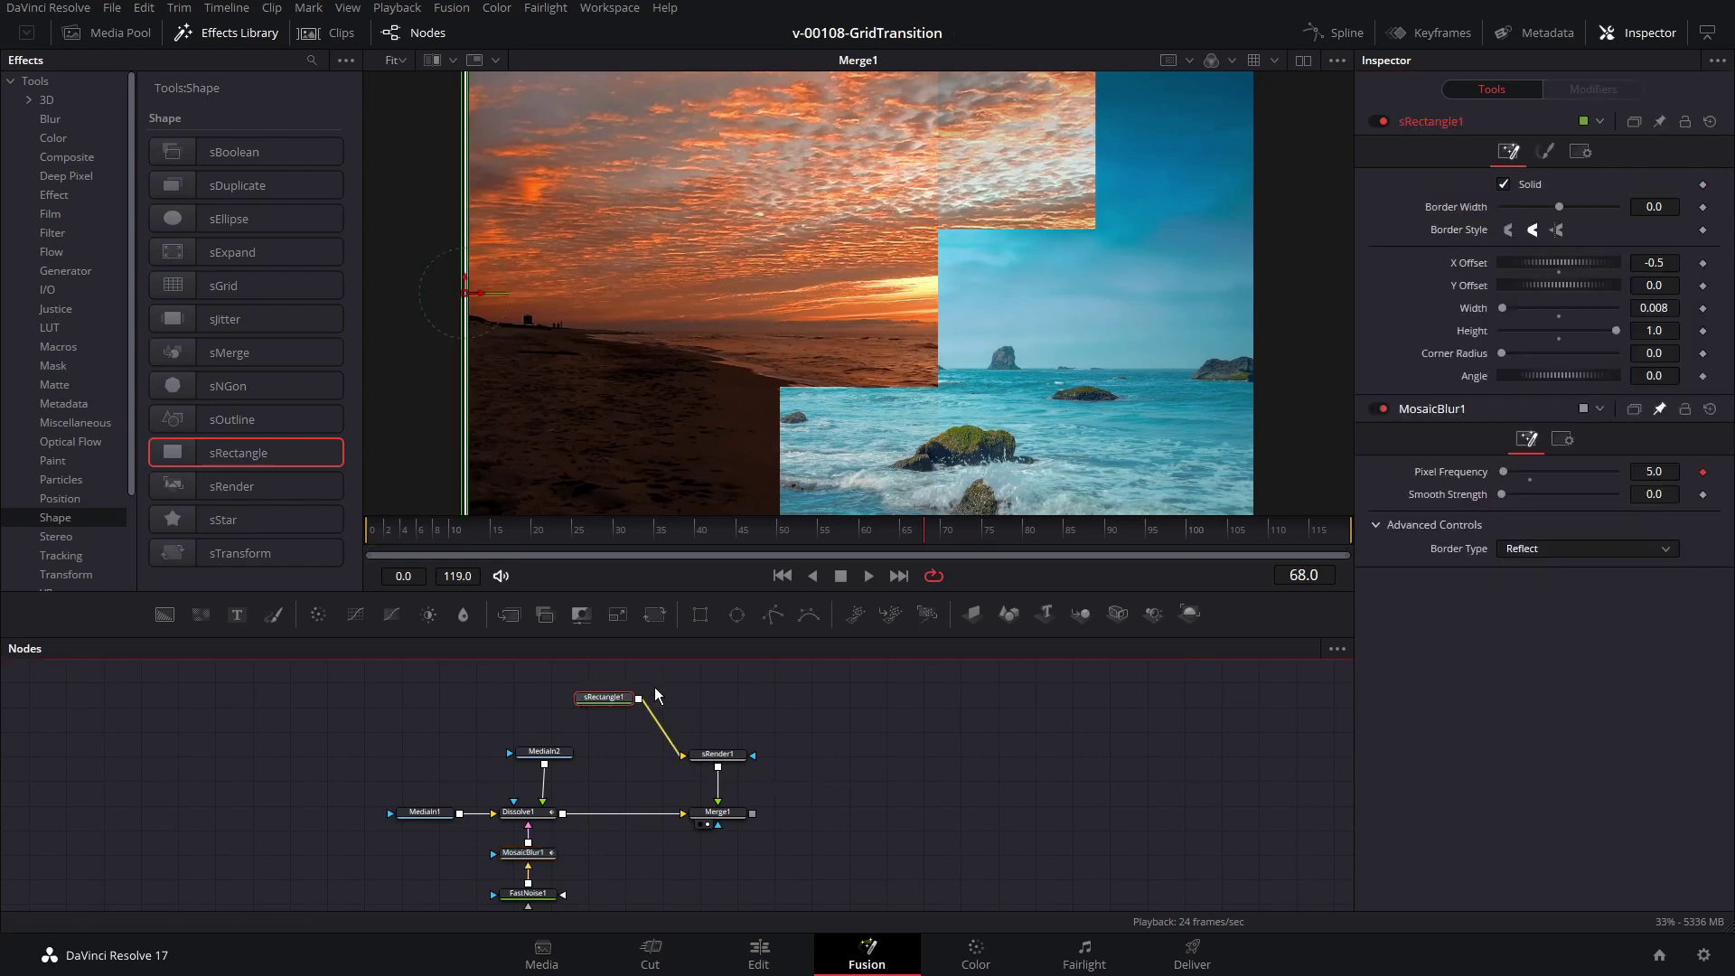
pyautogui.rightClick(1475, 264)
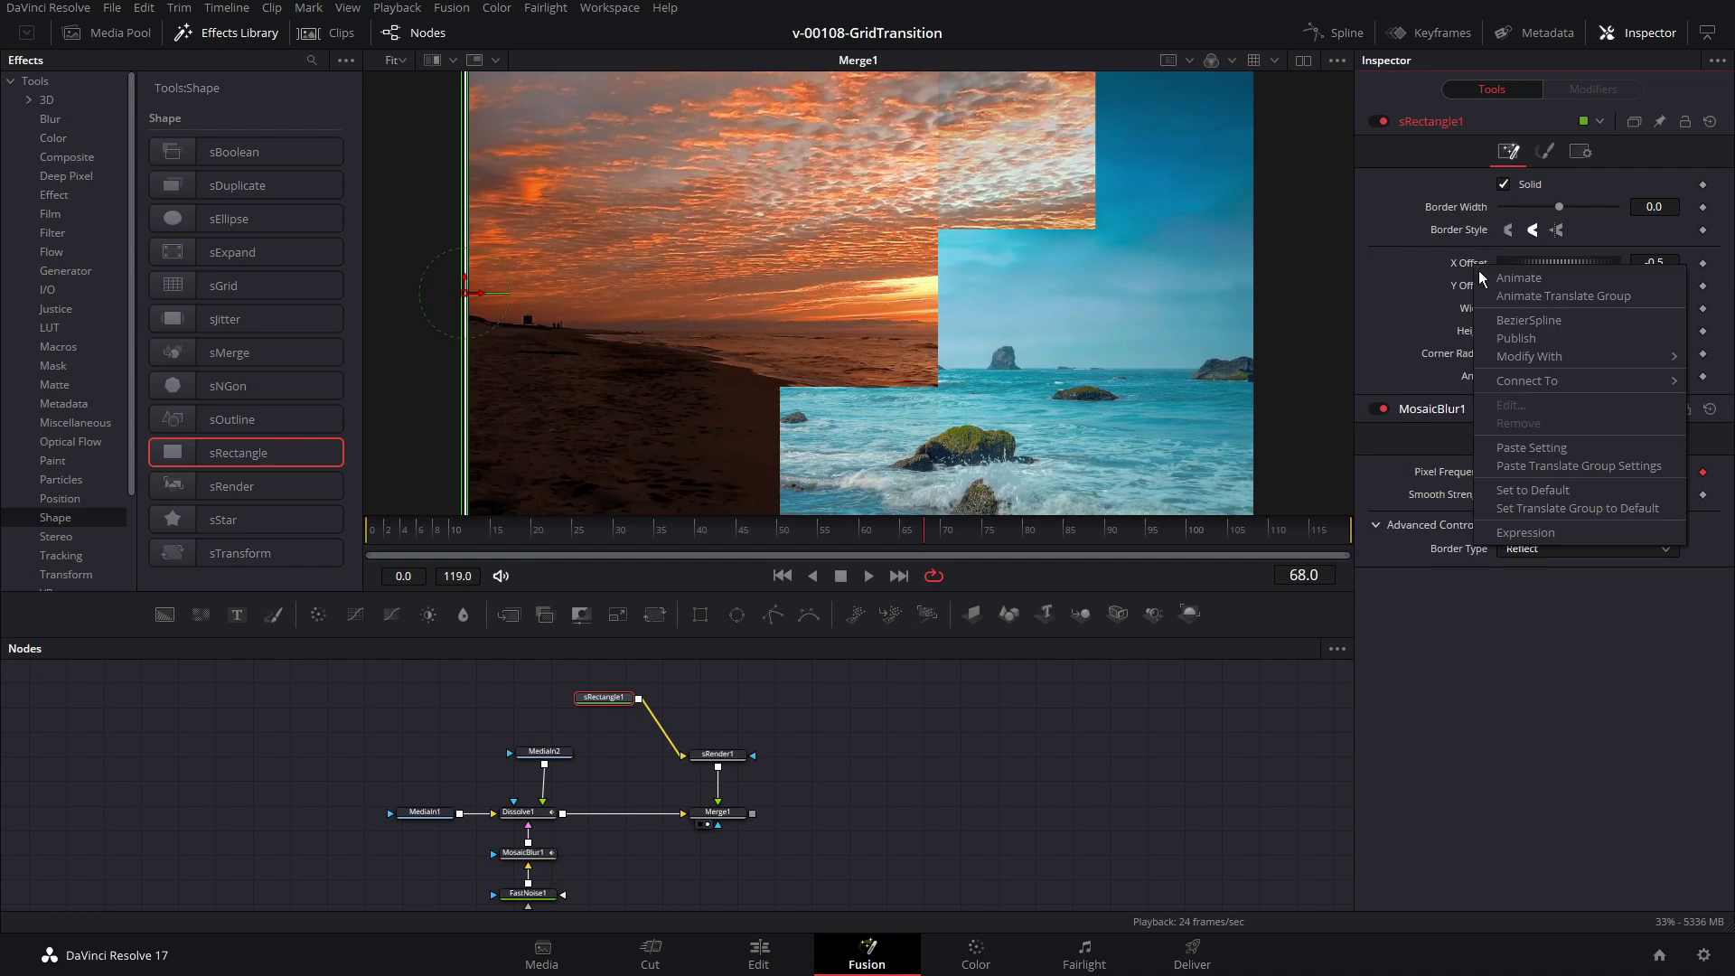
pyautogui.click(1536, 533)
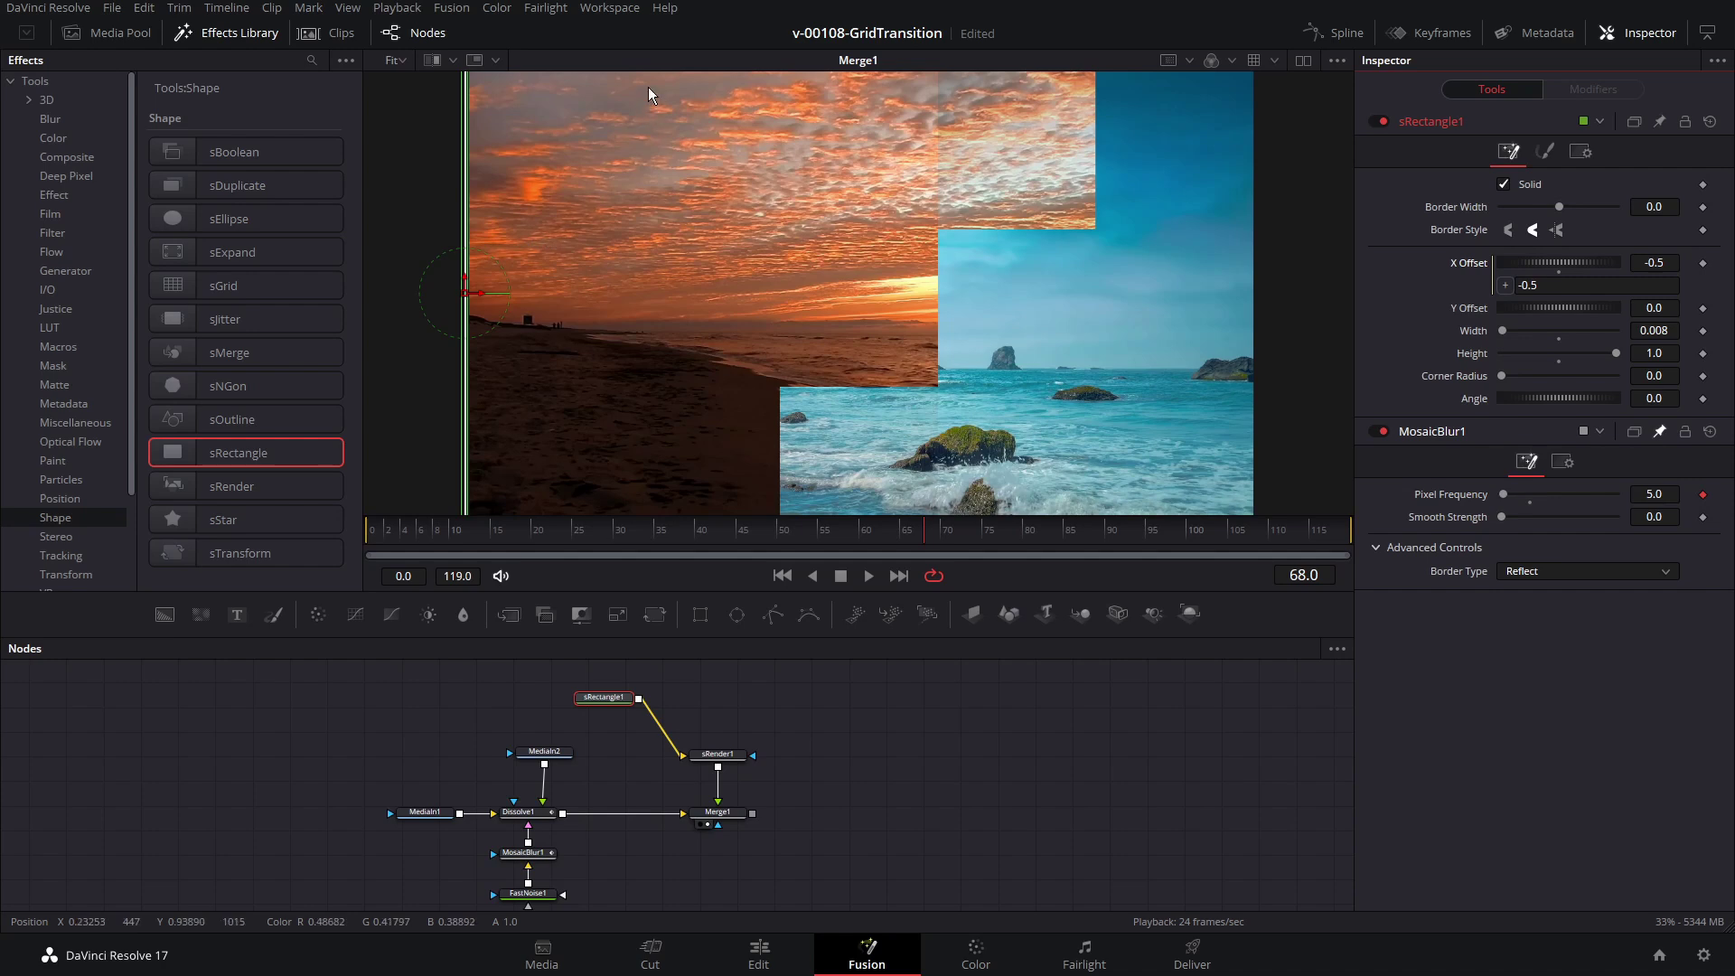
pyautogui.click(1632, 286)
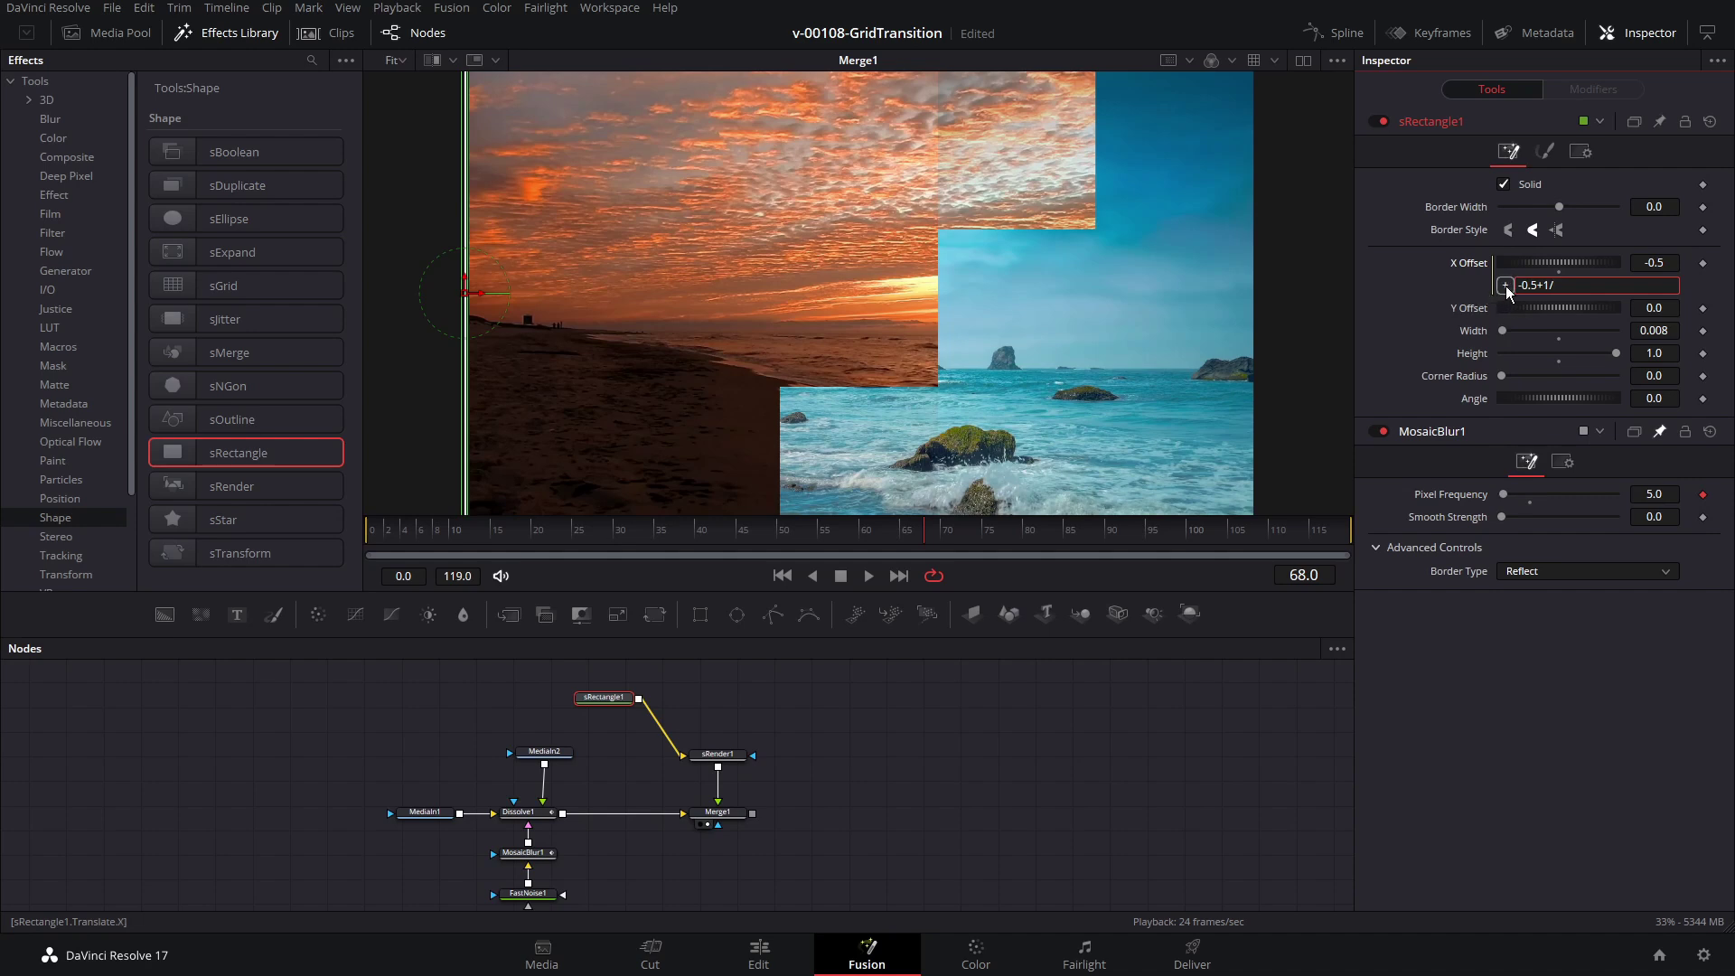
pyautogui.moveTo(1511, 291); pyautogui.dragTo(1465, 499)
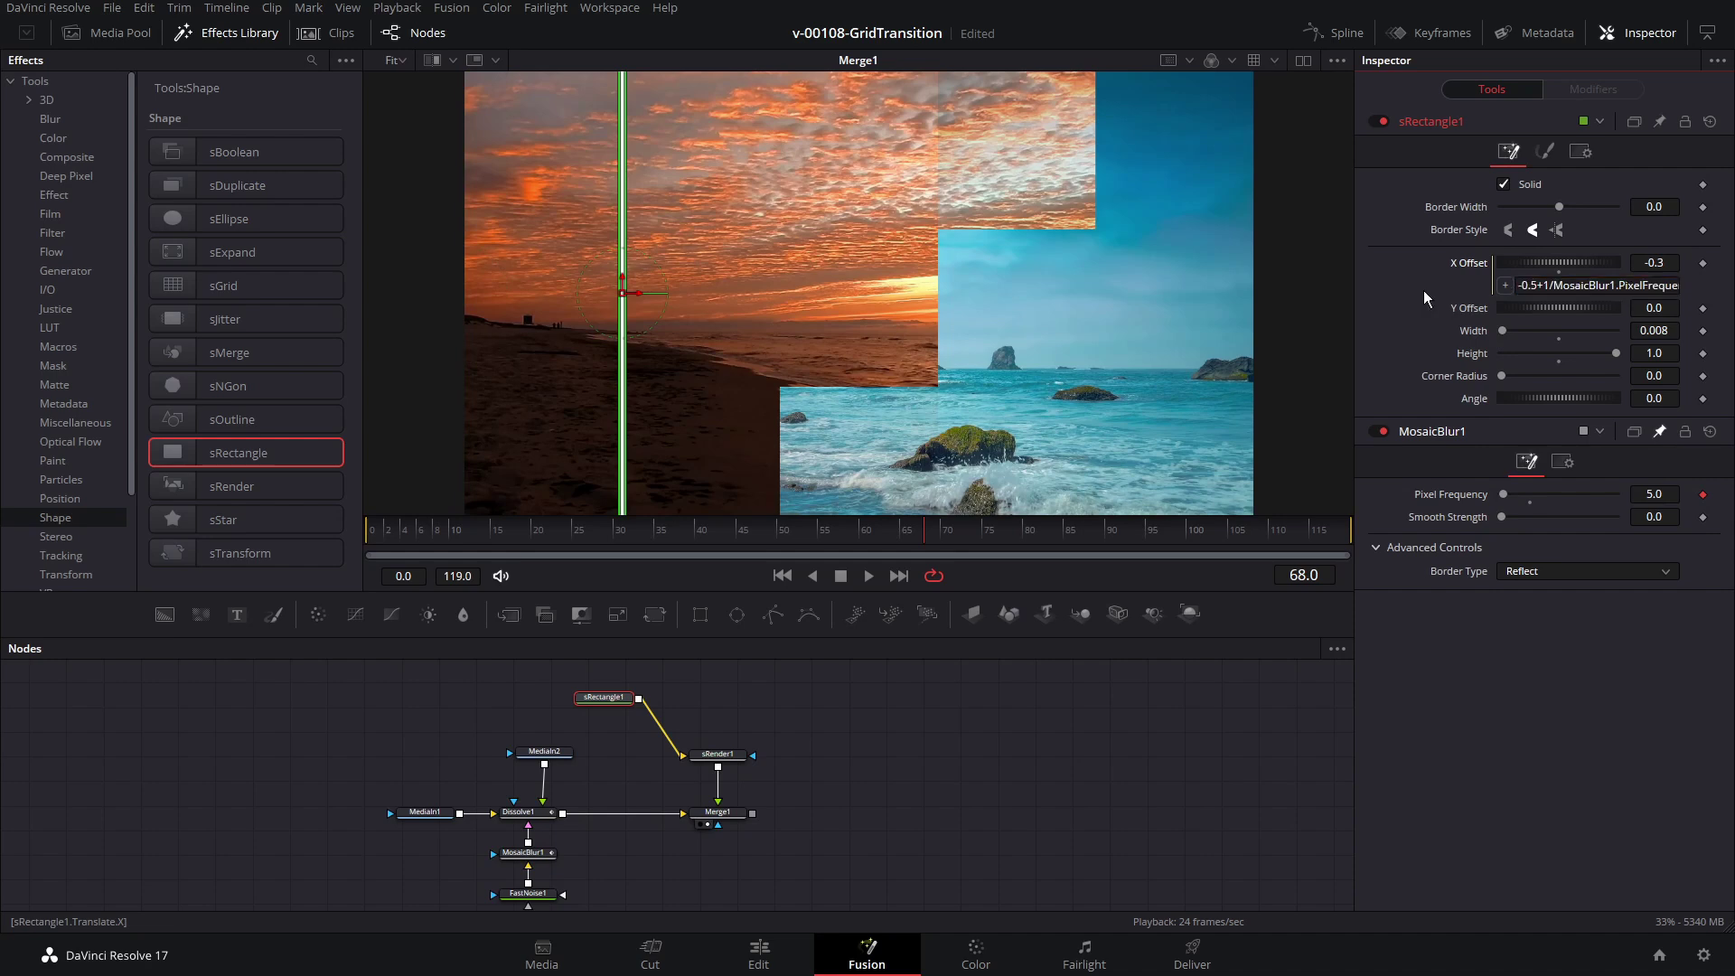
pyautogui.press('Return')
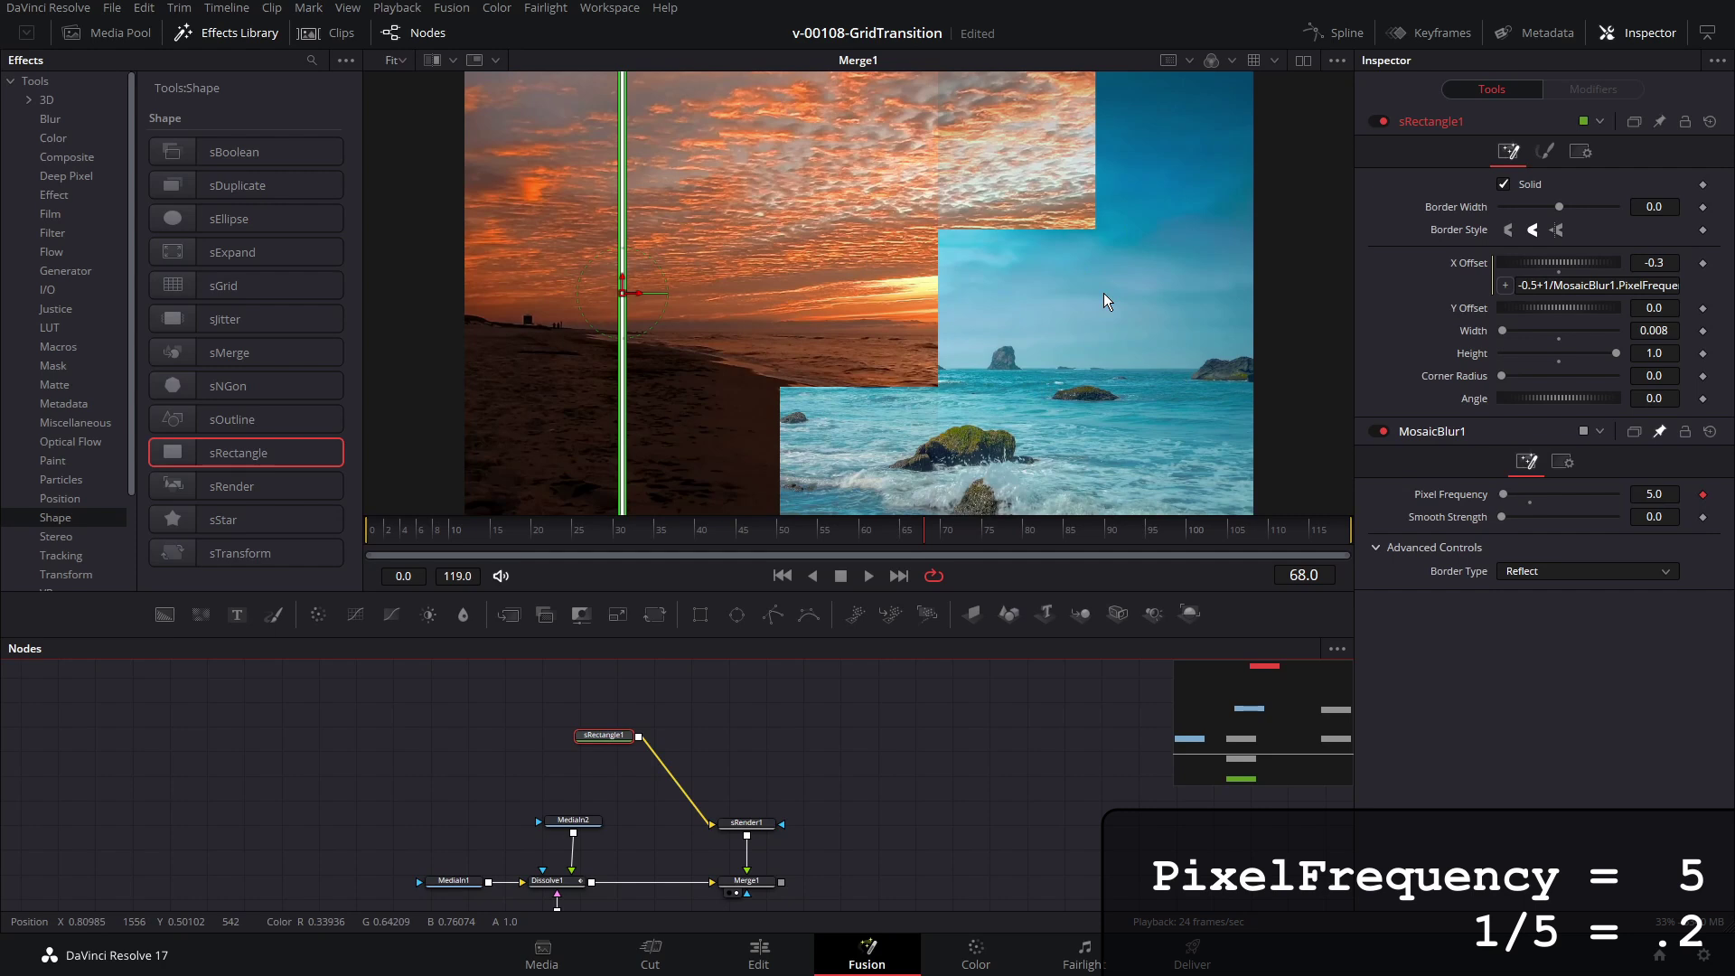
# Step: Insert an sDuplicate node after sRectangle and link its Copies to MosaicBlur1.PixelFrequency with an expression
pyautogui.moveTo(616, 743); pyautogui.dragTo(592, 743)
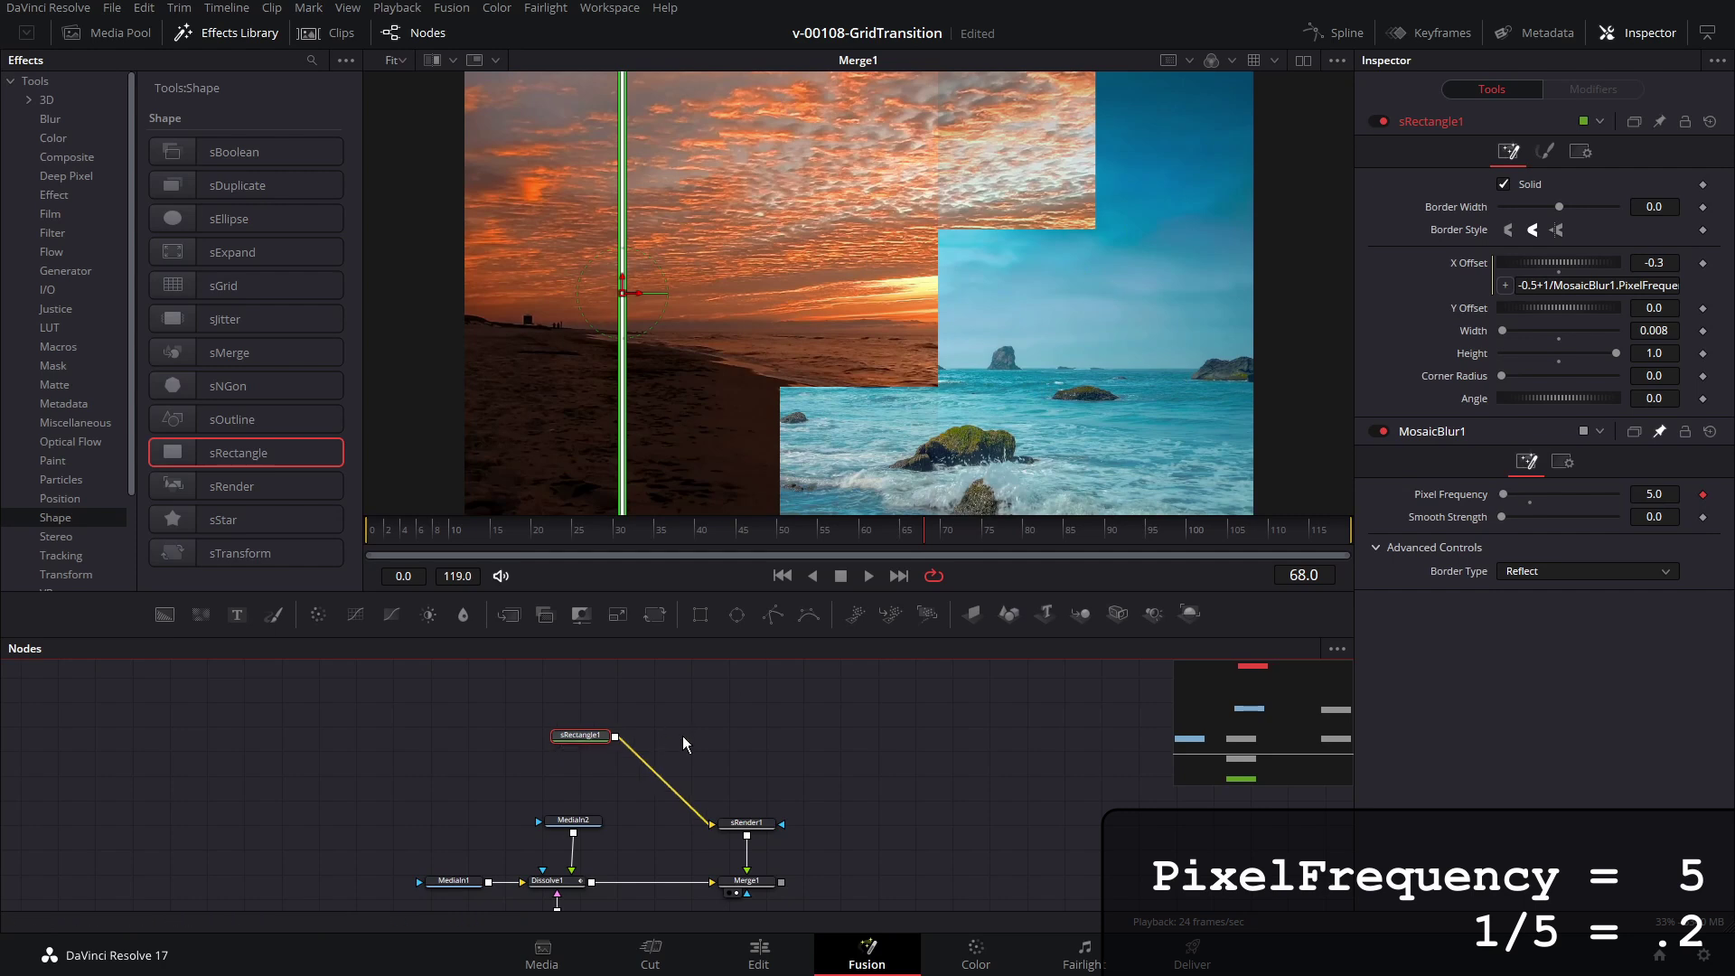
pyautogui.hotkey('shift', 'space')
pyautogui.write('sdup')
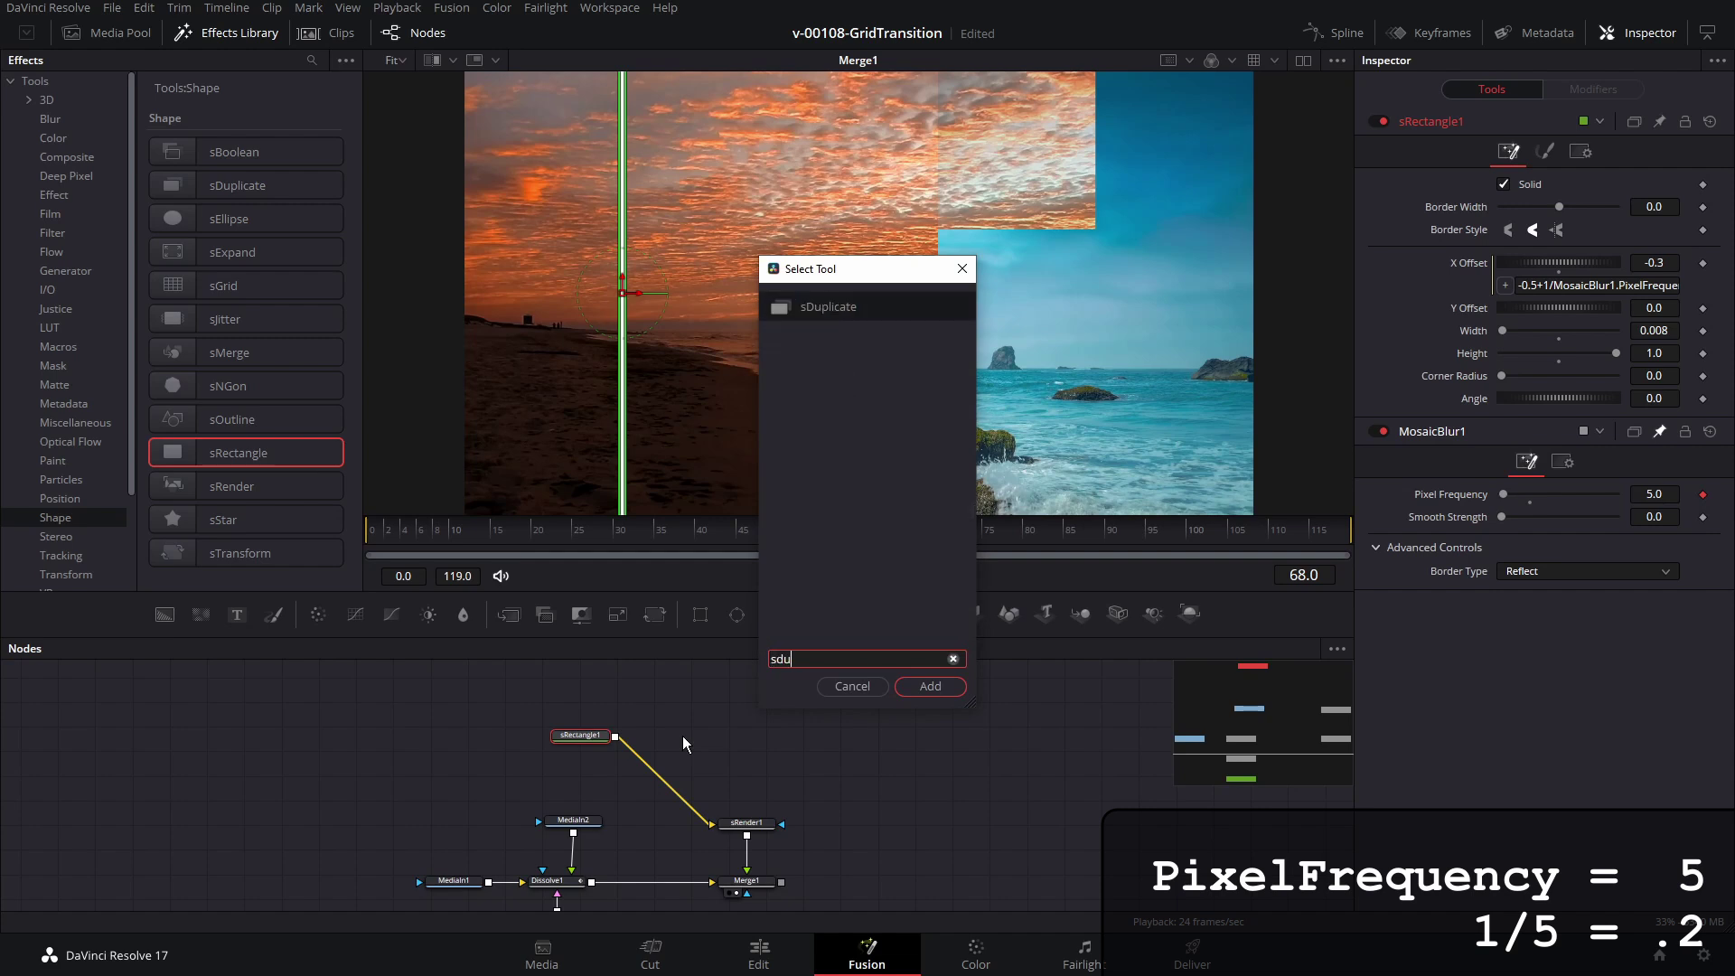
pyautogui.press('Return')
pyautogui.rightClick(1477, 182)
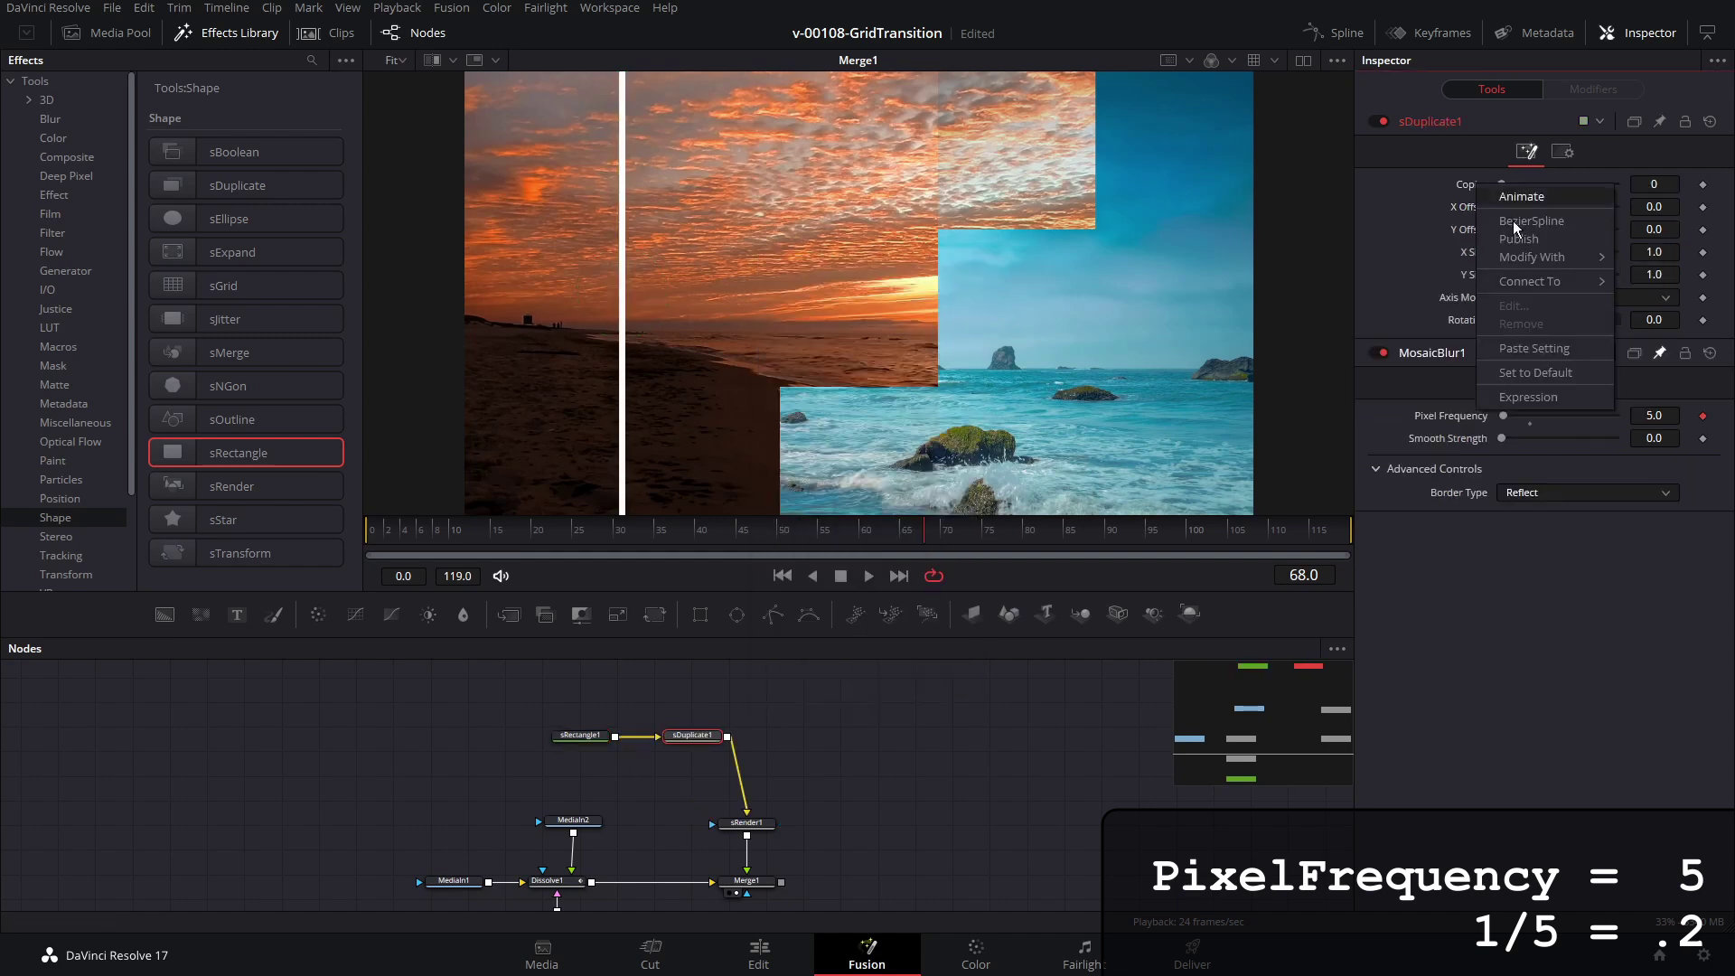
pyautogui.click(1529, 397)
pyautogui.moveTo(1506, 208); pyautogui.dragTo(1468, 441)
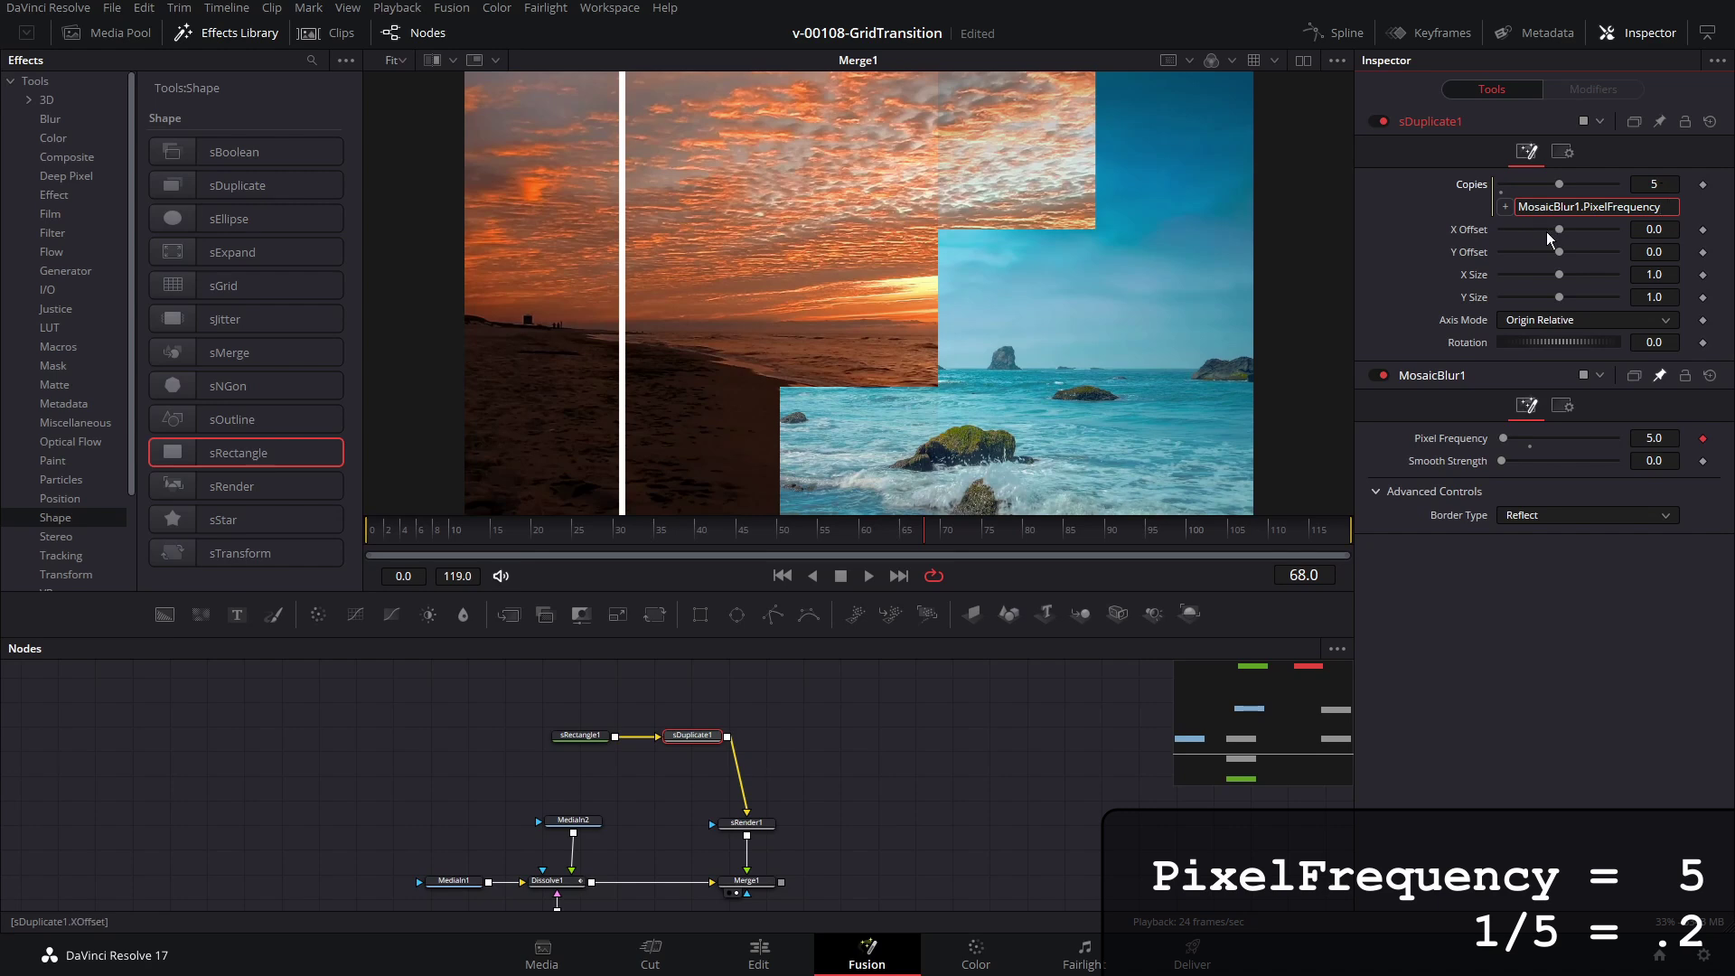
# Step: Set the sDuplicate X Offset expression to 1/MosaicBlur1.PixelFrequency and its Copies expression to MosaicBlur1.PixelFrequency-2
pyautogui.moveTo(1559, 230); pyautogui.dragTo(1571, 236)
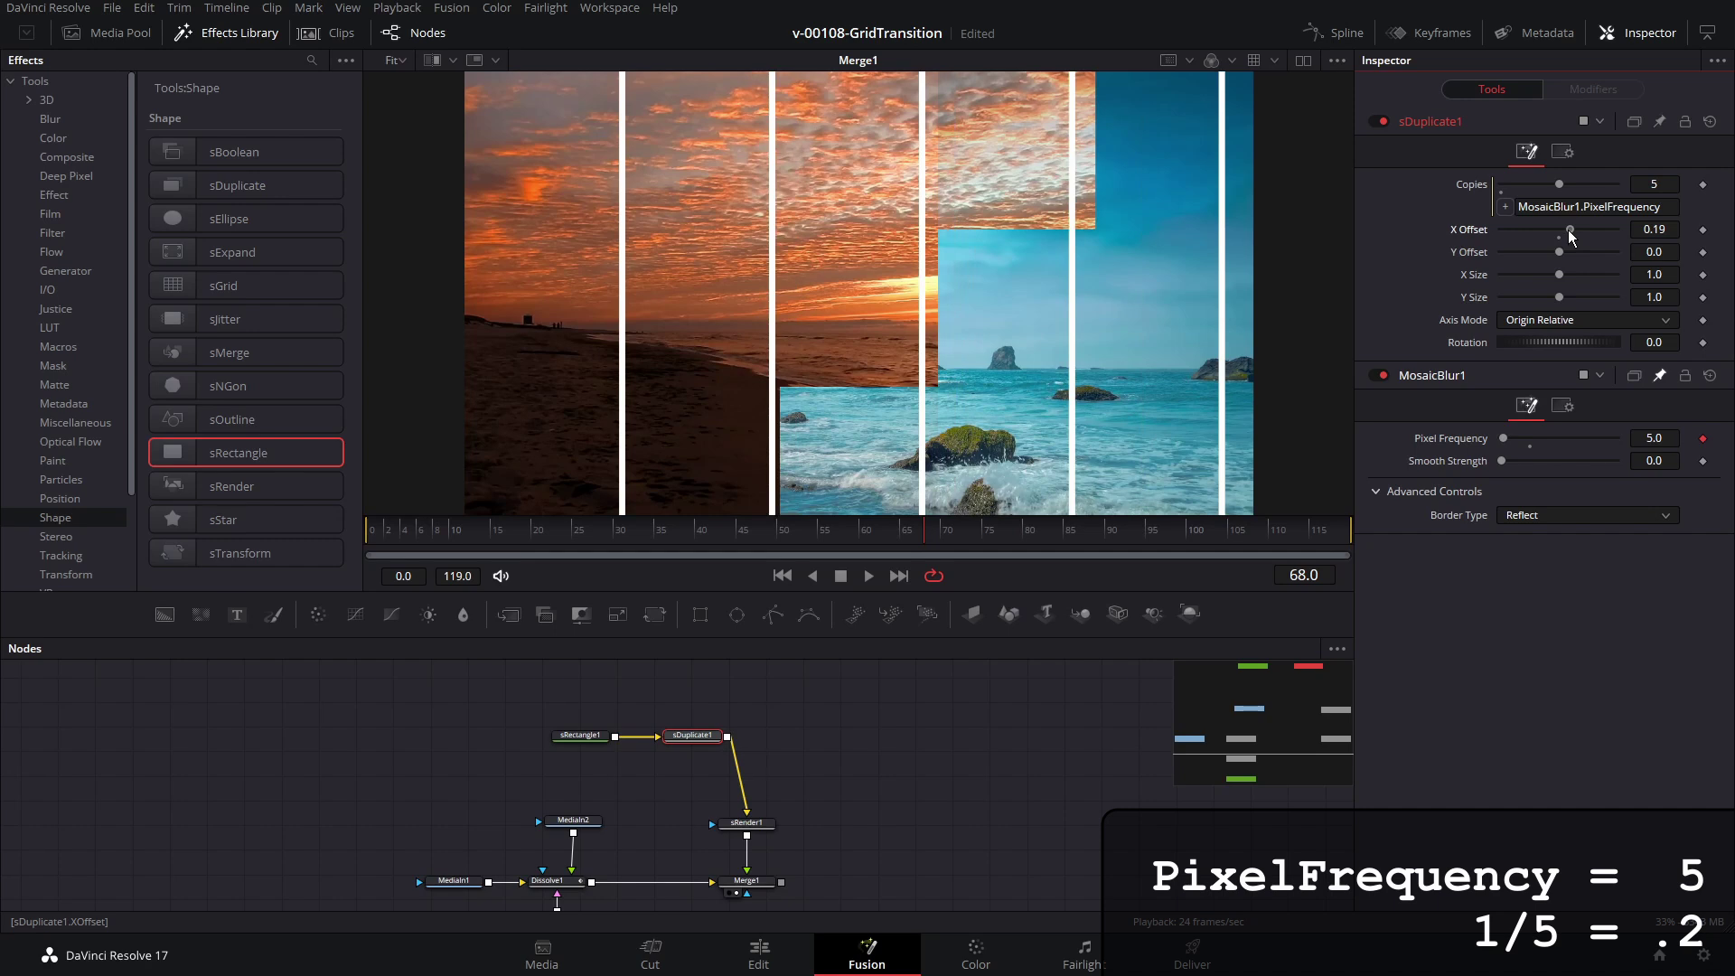
pyautogui.rightClick(1473, 229)
pyautogui.click(1526, 443)
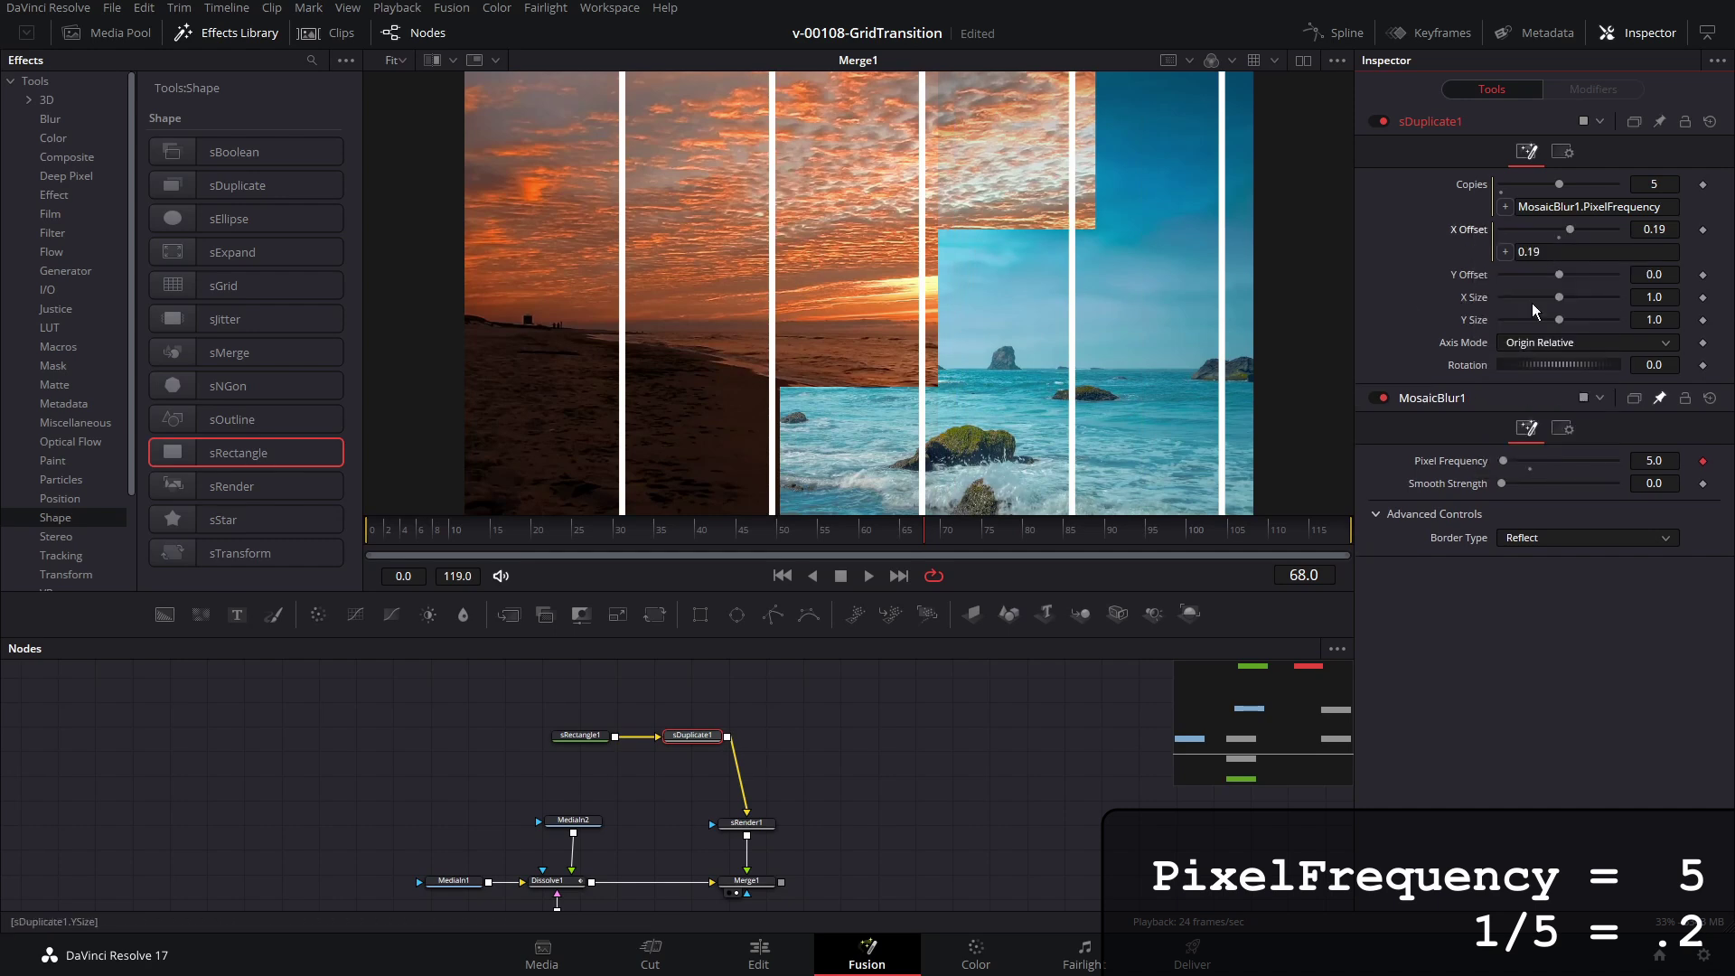
pyautogui.tripleClick(1554, 252)
pyautogui.write('1/')
pyautogui.moveTo(1505, 253); pyautogui.dragTo(1451, 461)
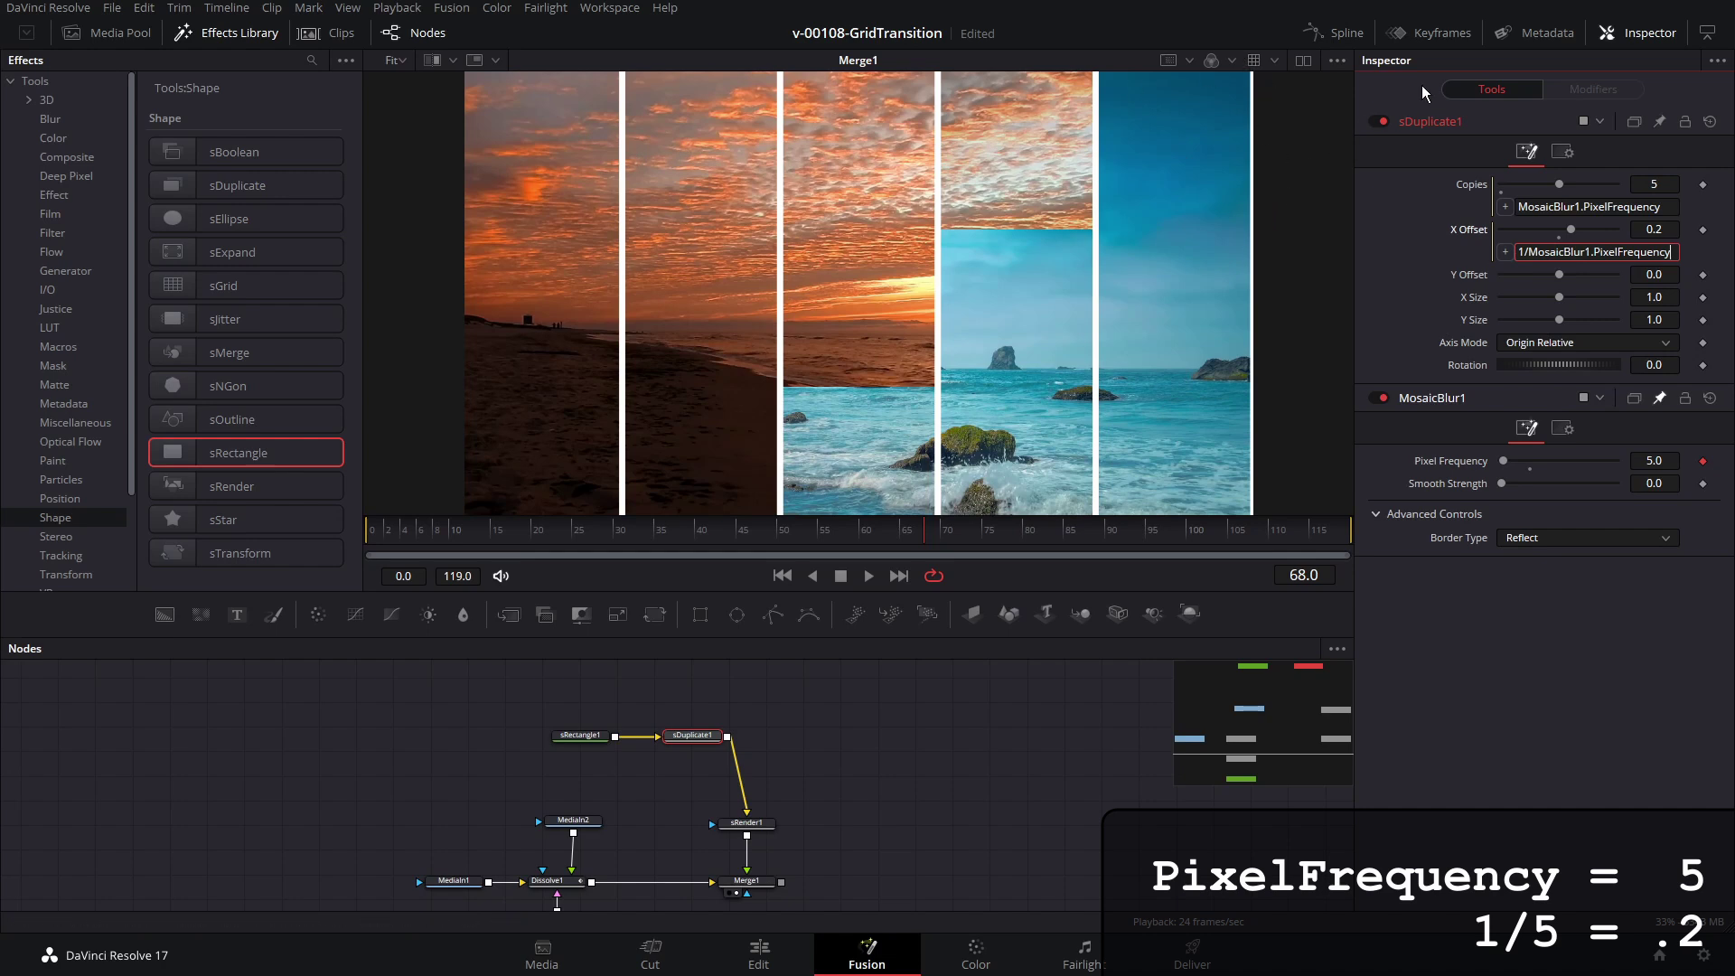
pyautogui.click(1581, 205)
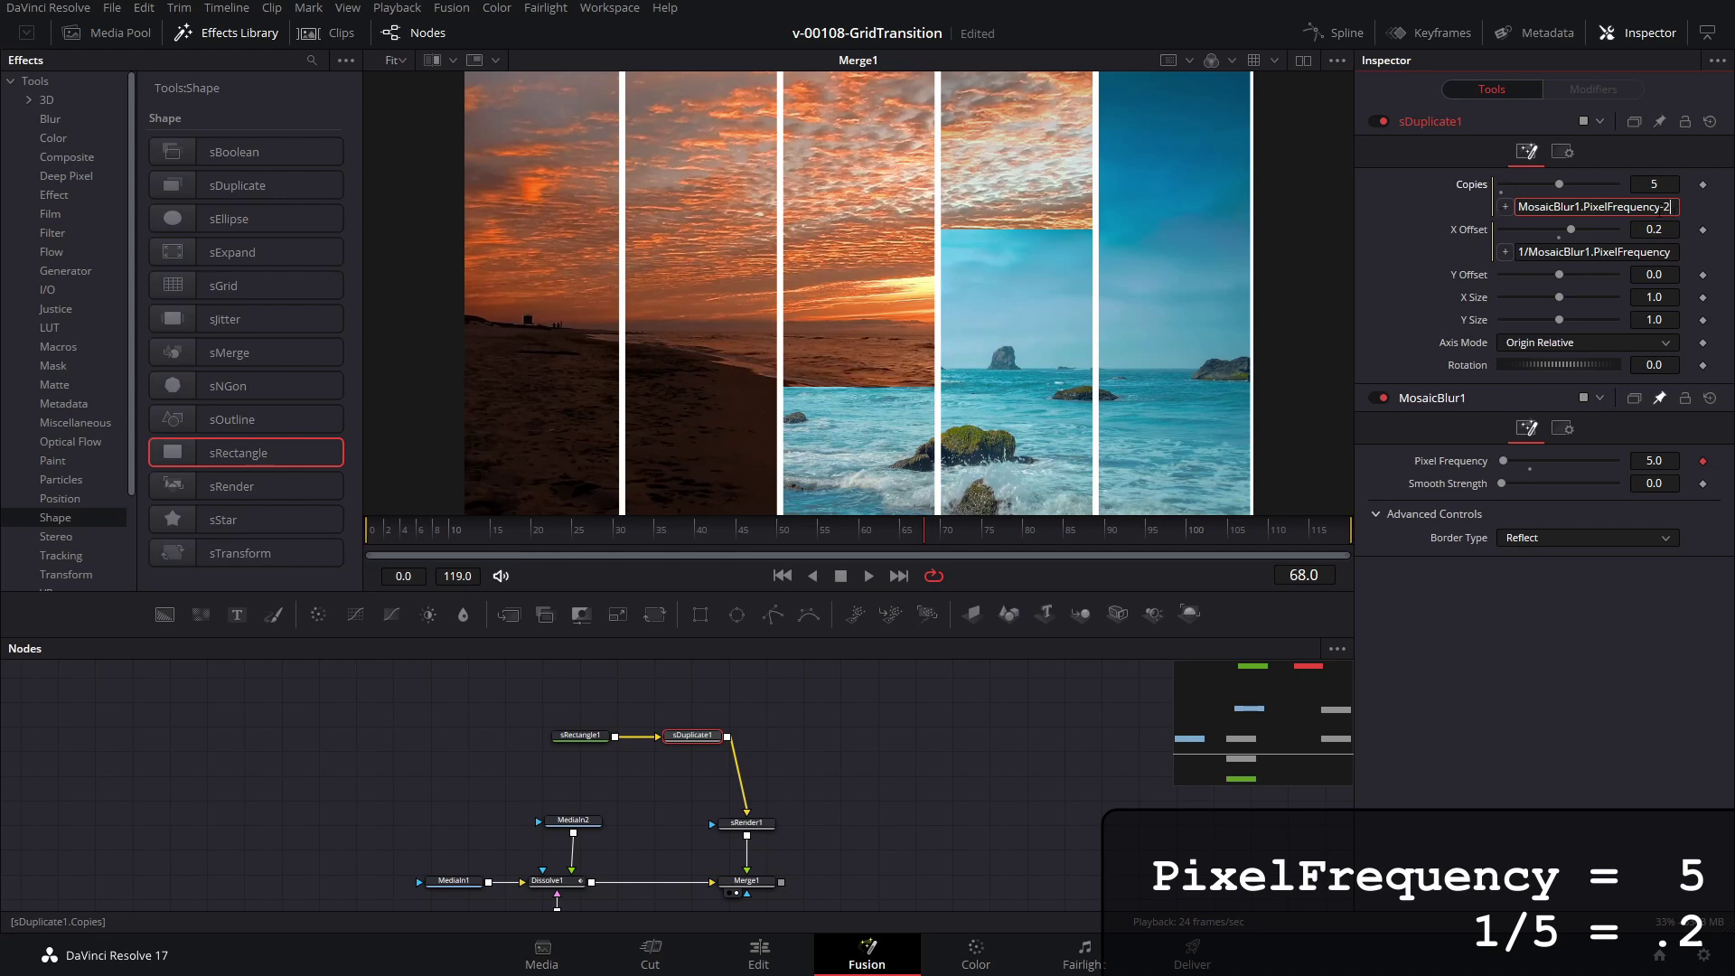
pyautogui.press('Return')
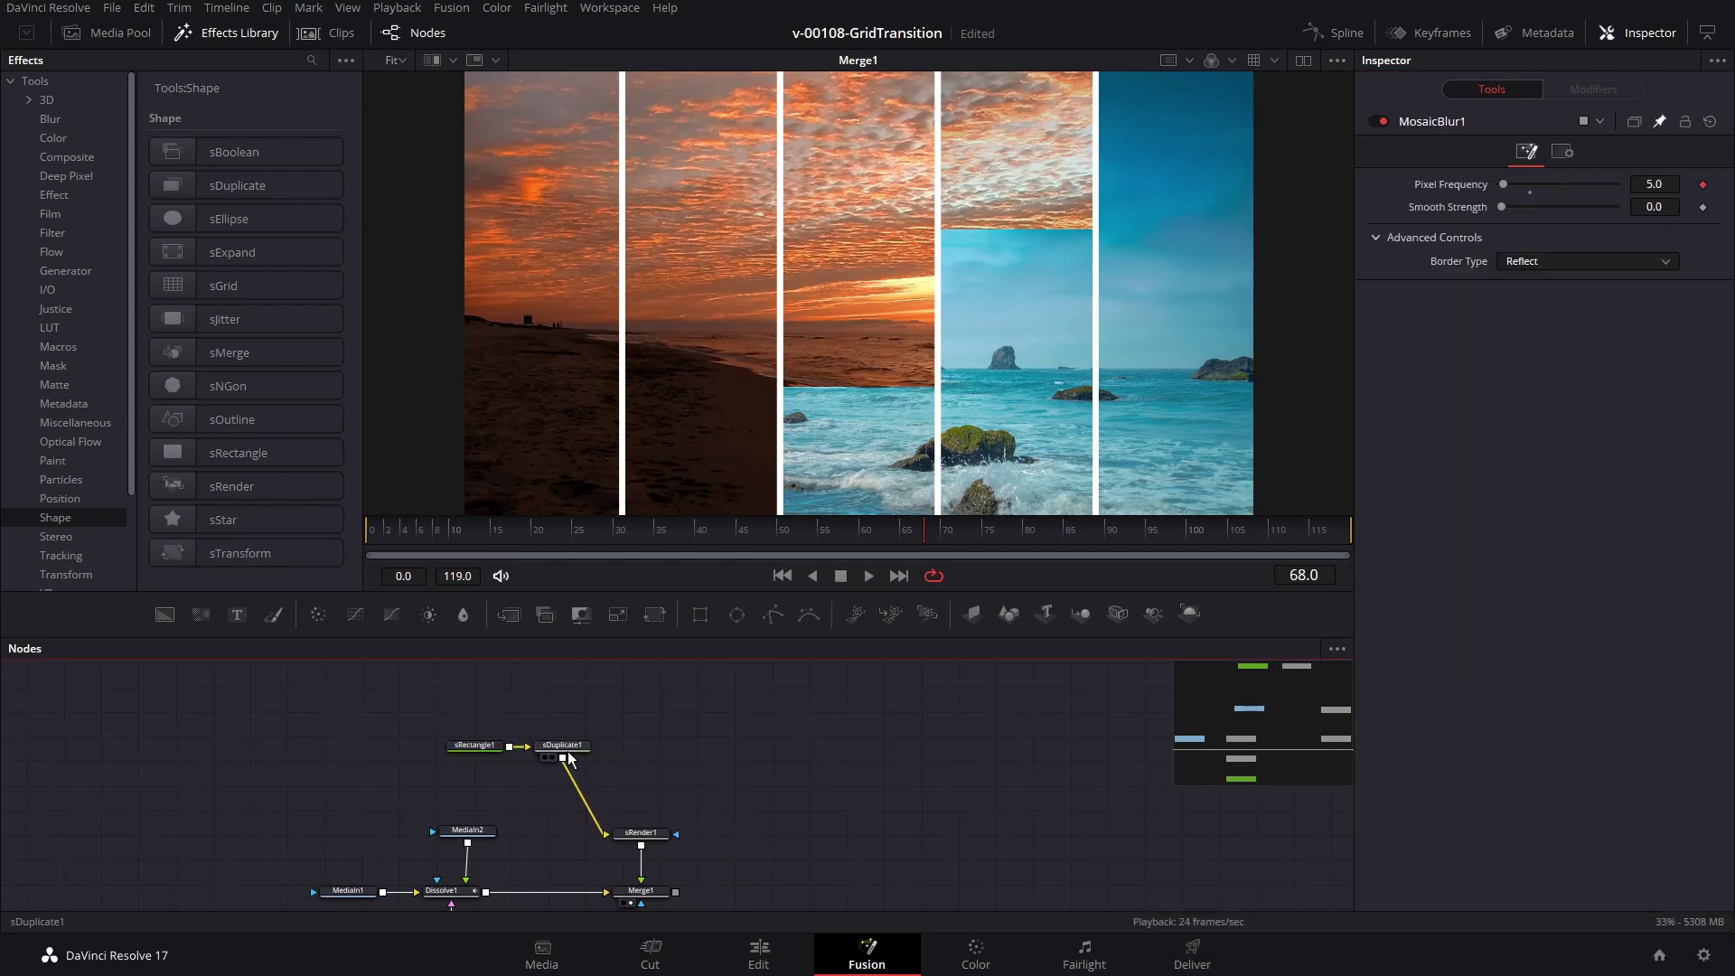
# Step: Save the project and insert an sMerge node between sDuplicate and sRender
pyautogui.click(560, 745)
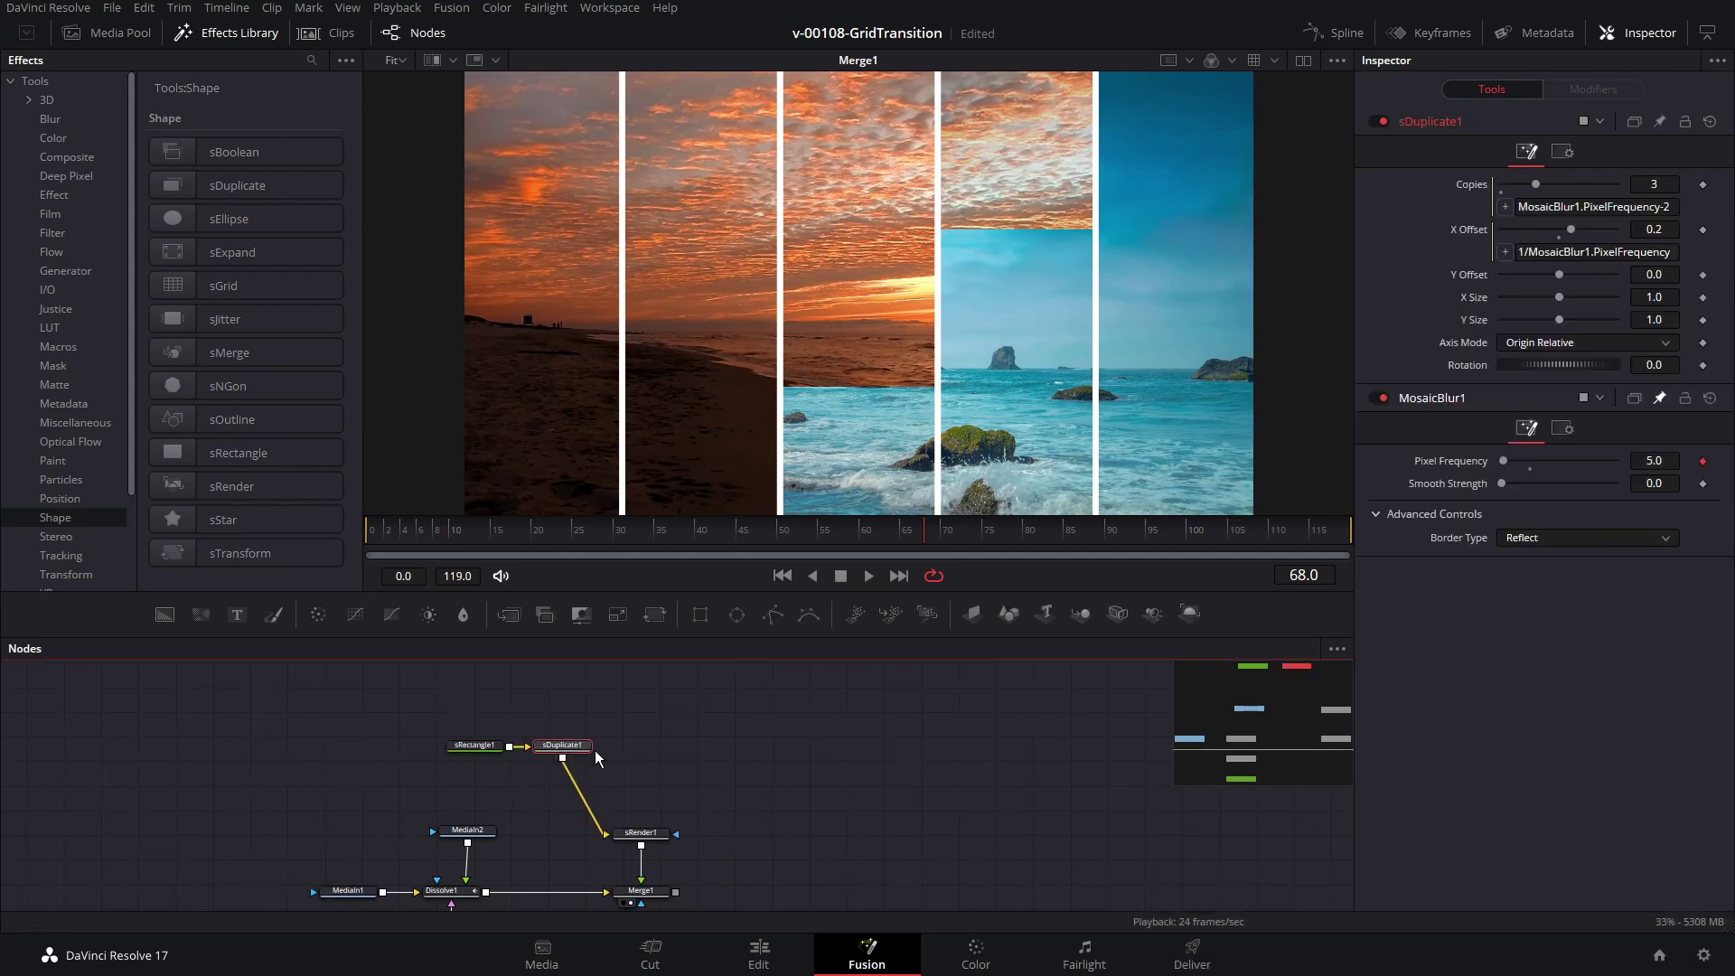
pyautogui.hotkey('ctrl', 's')
pyautogui.click(232, 361)
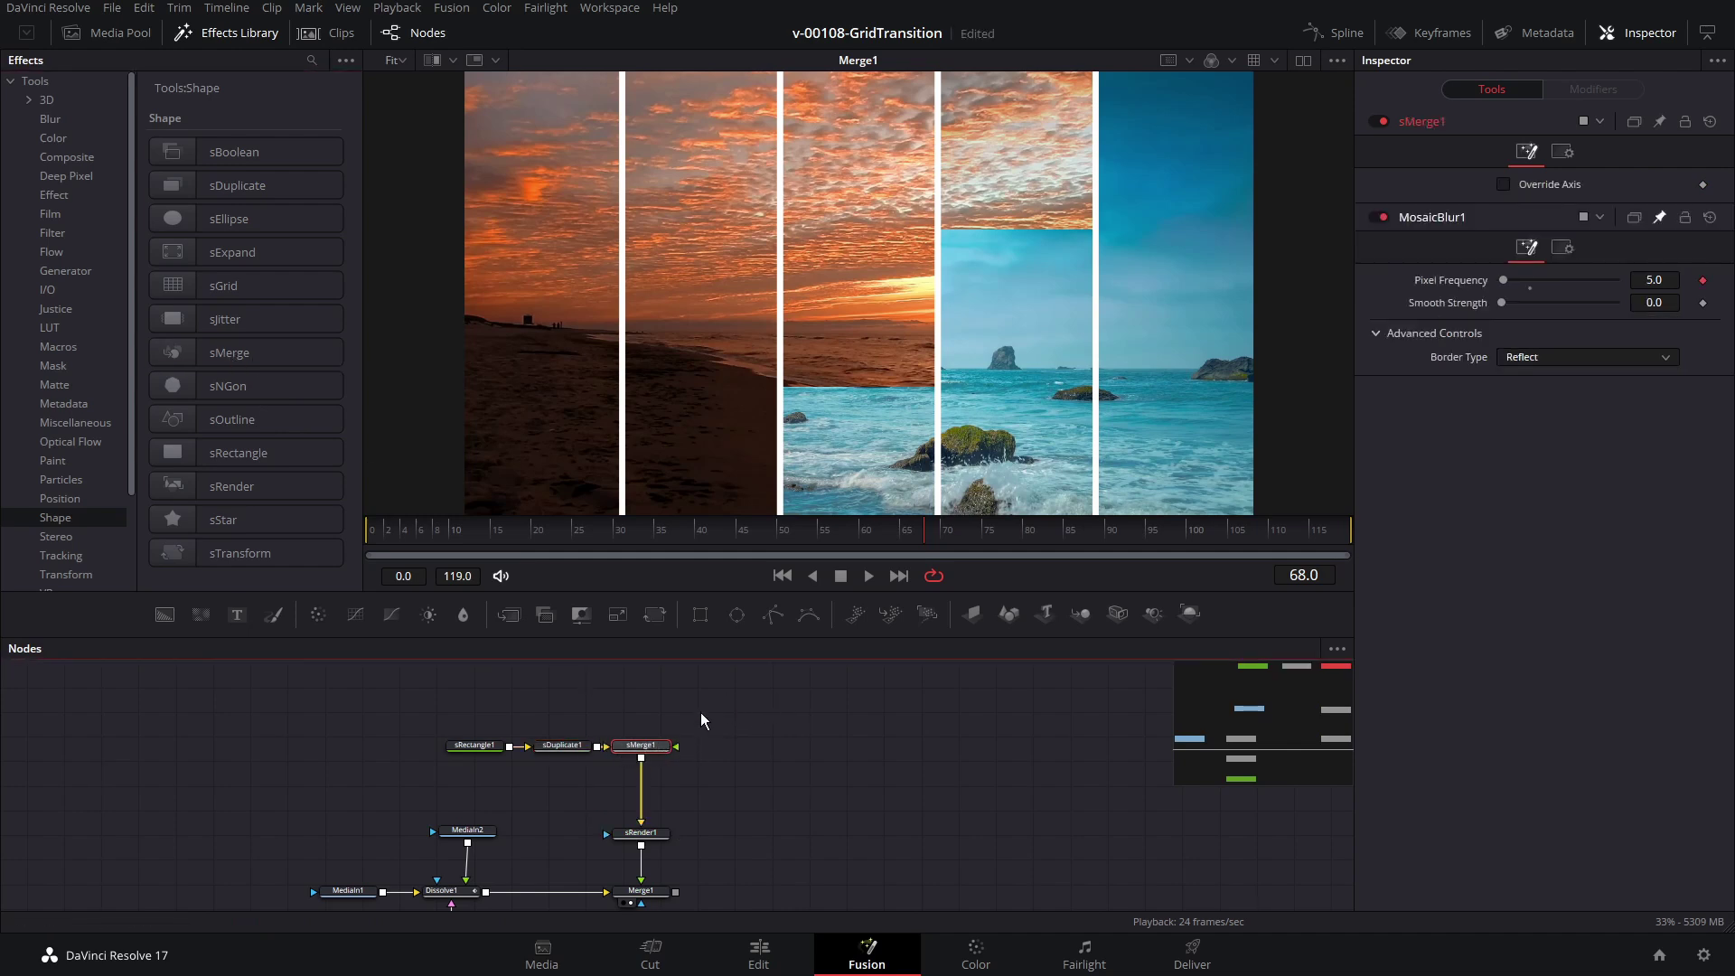
# Step: Add a second sRectangle node, connect it to the sMerge node's free input and place it to the right
pyautogui.moveTo(266, 457); pyautogui.dragTo(500, 608)
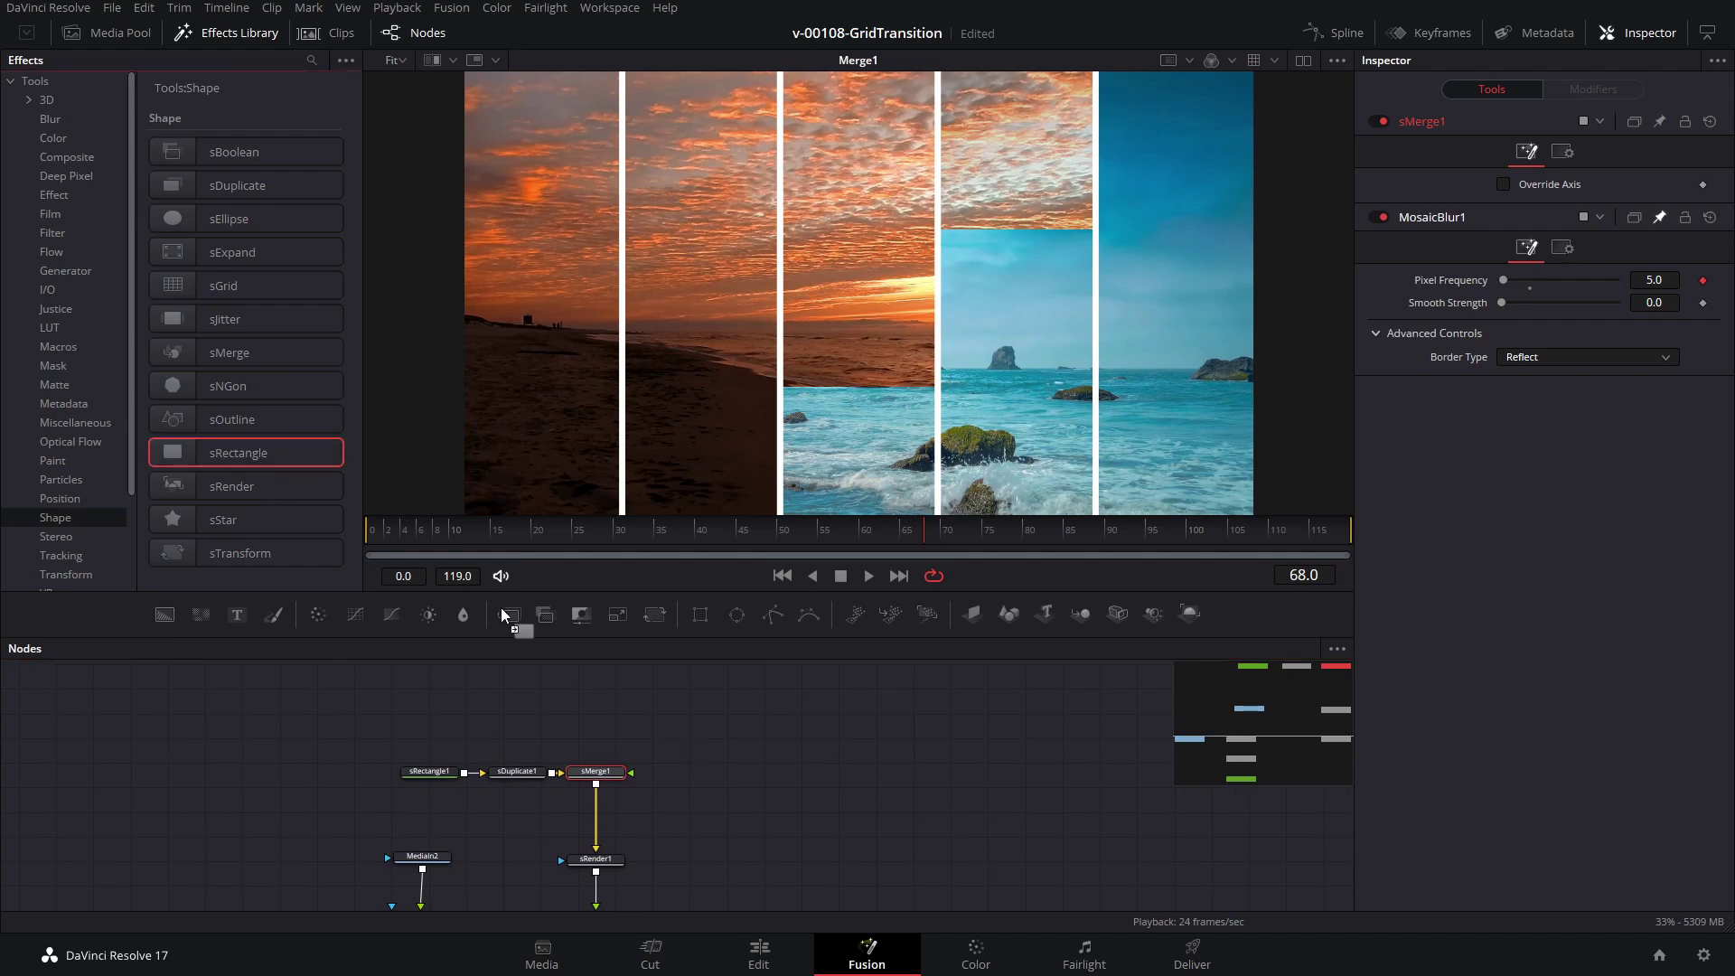
pyautogui.moveTo(692, 708); pyautogui.dragTo(628, 777)
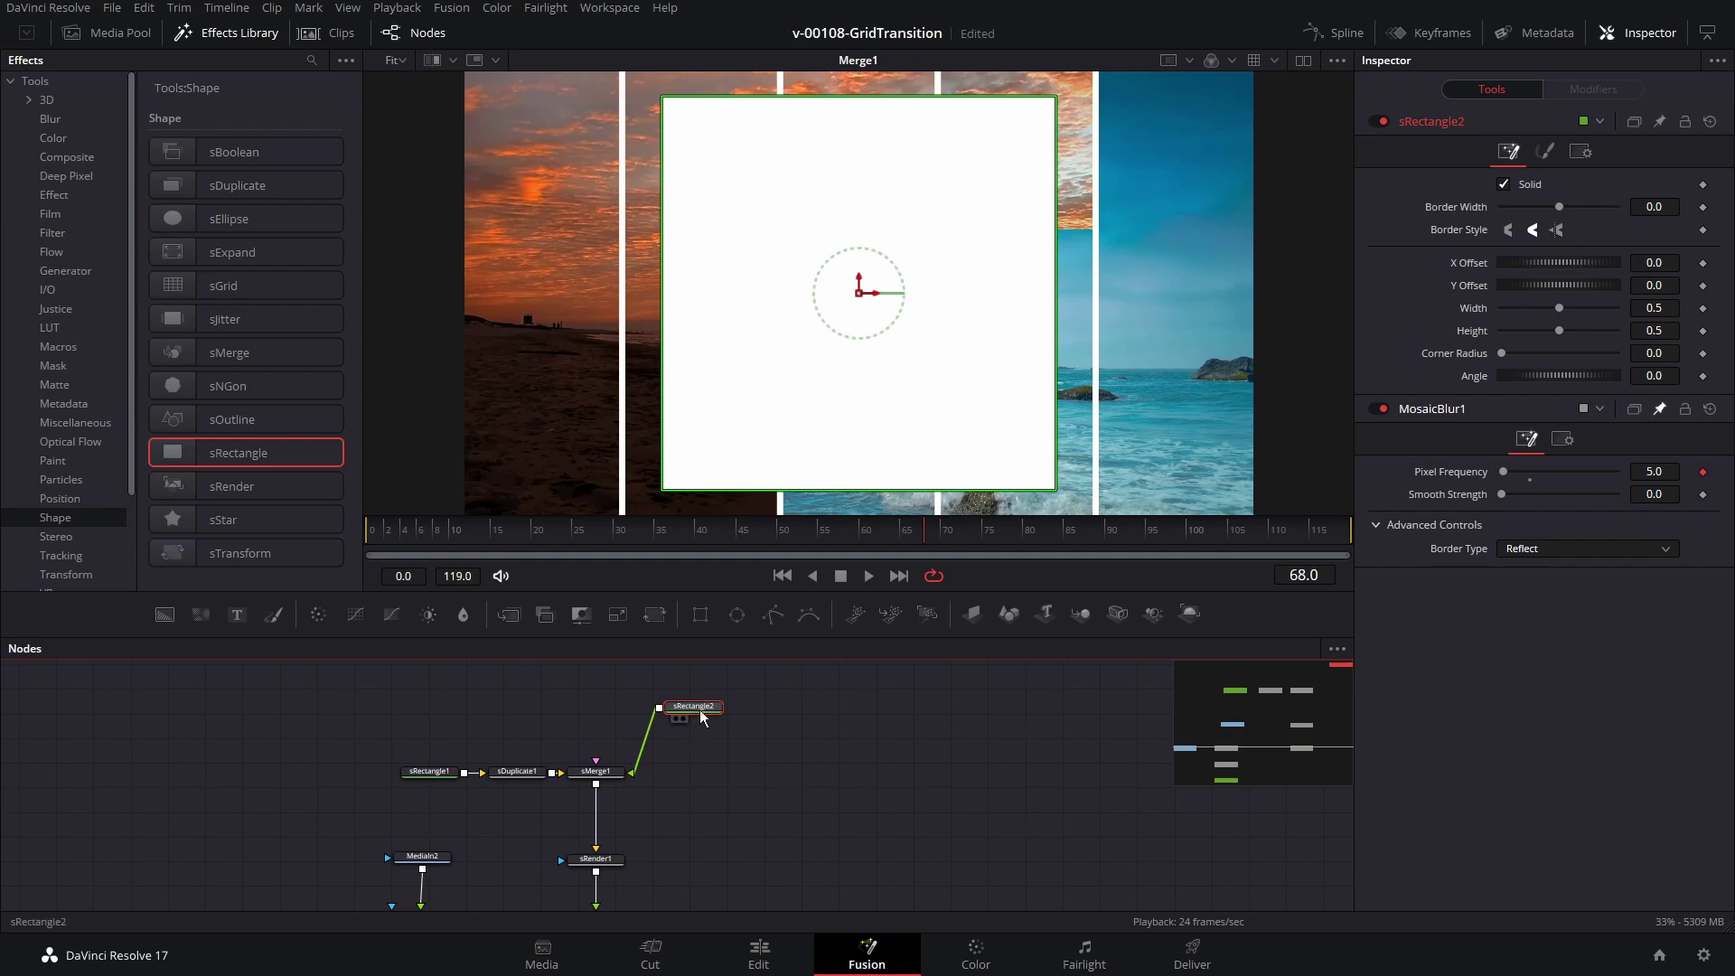
pyautogui.moveTo(699, 708); pyautogui.dragTo(761, 733)
# Step: Set sRectangle2's Width to 1.0 and link its Height to sRectangle1.Width with an expression, checking against sRectangle1's Width
pyautogui.moveTo(1563, 310); pyautogui.dragTo(1650, 318)
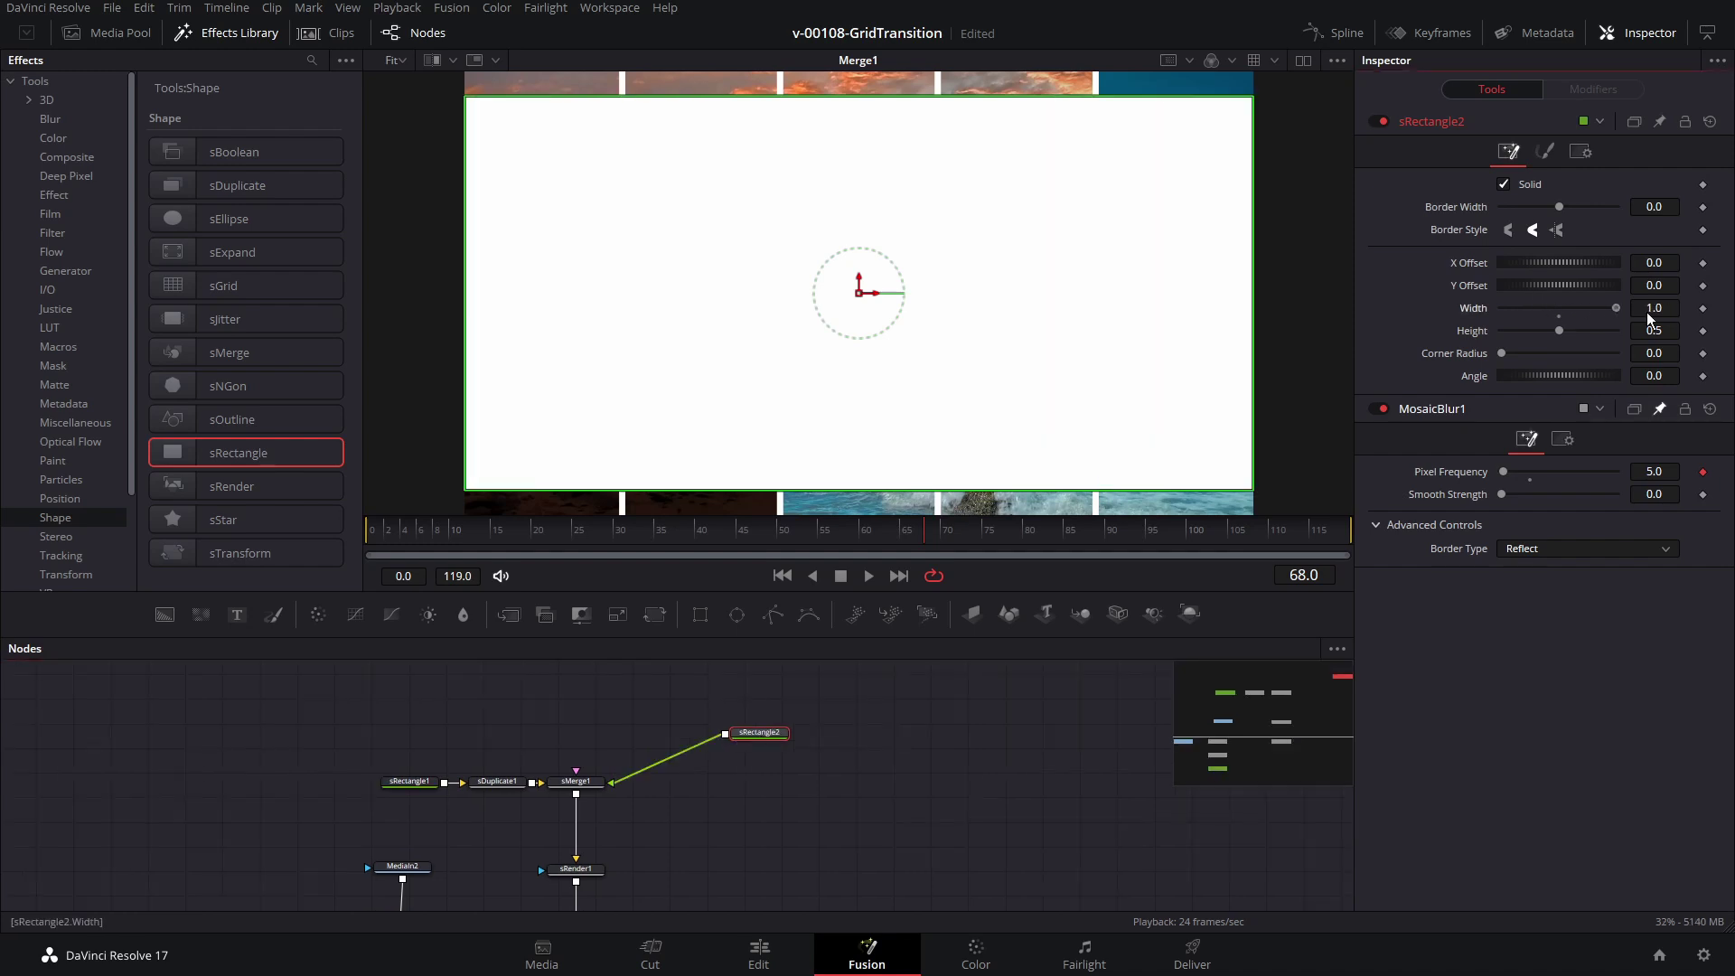
pyautogui.rightClick(1471, 338)
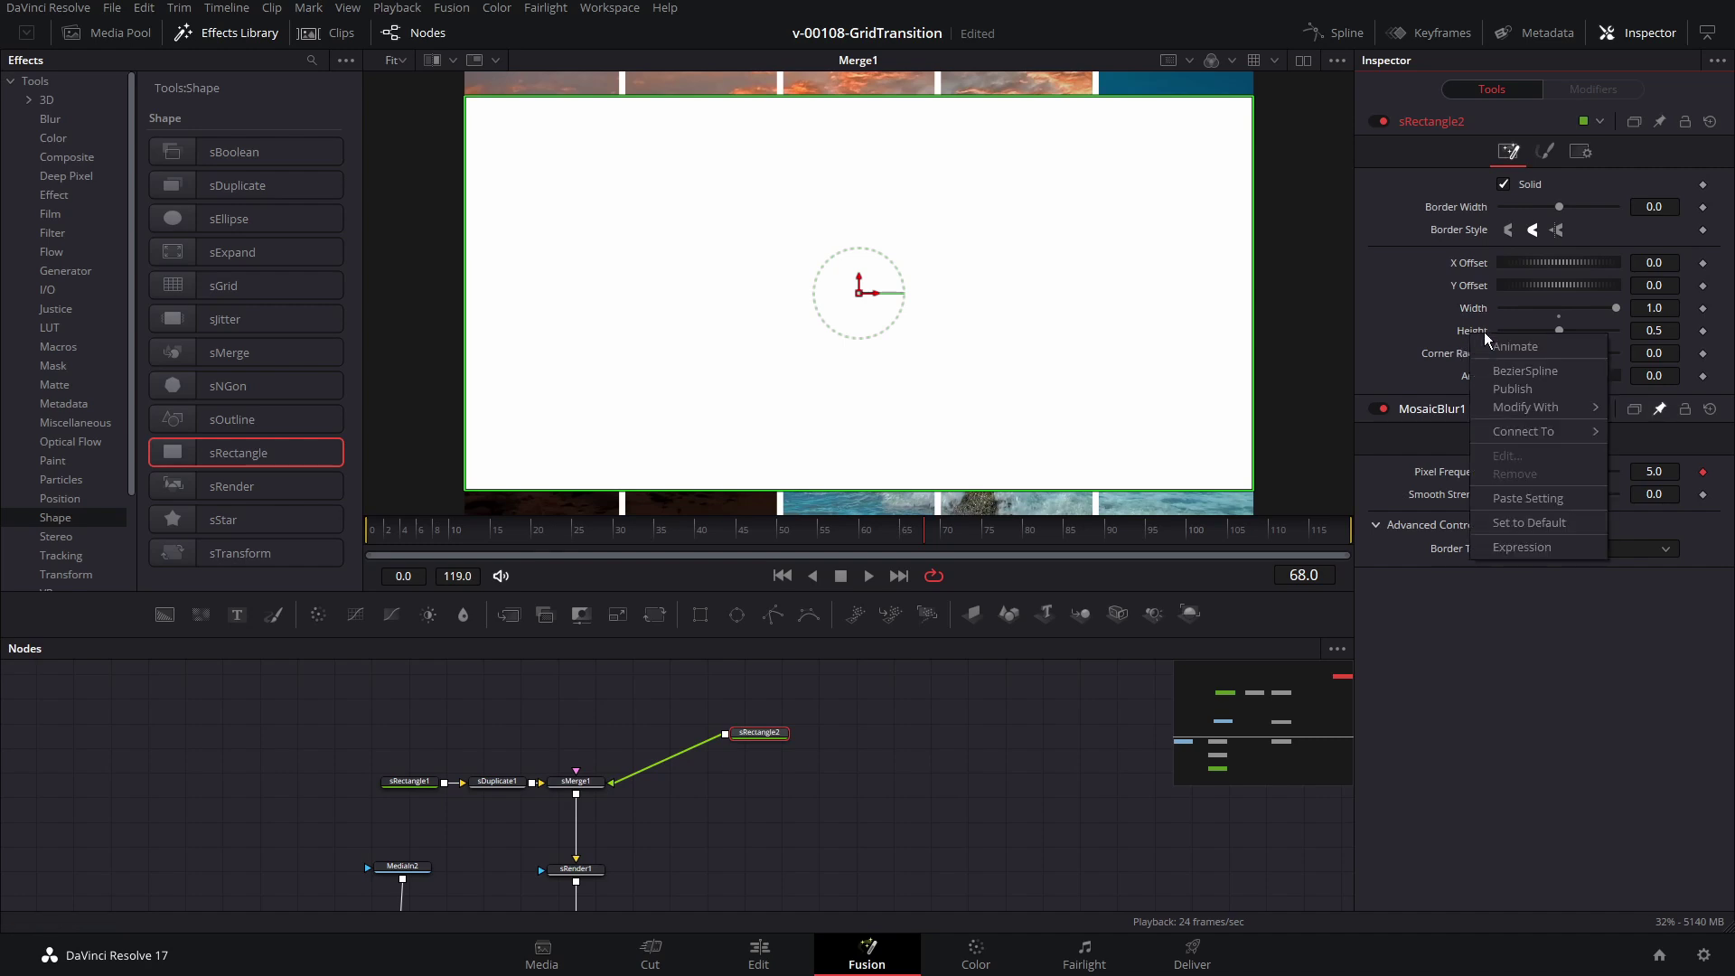
pyautogui.click(1522, 547)
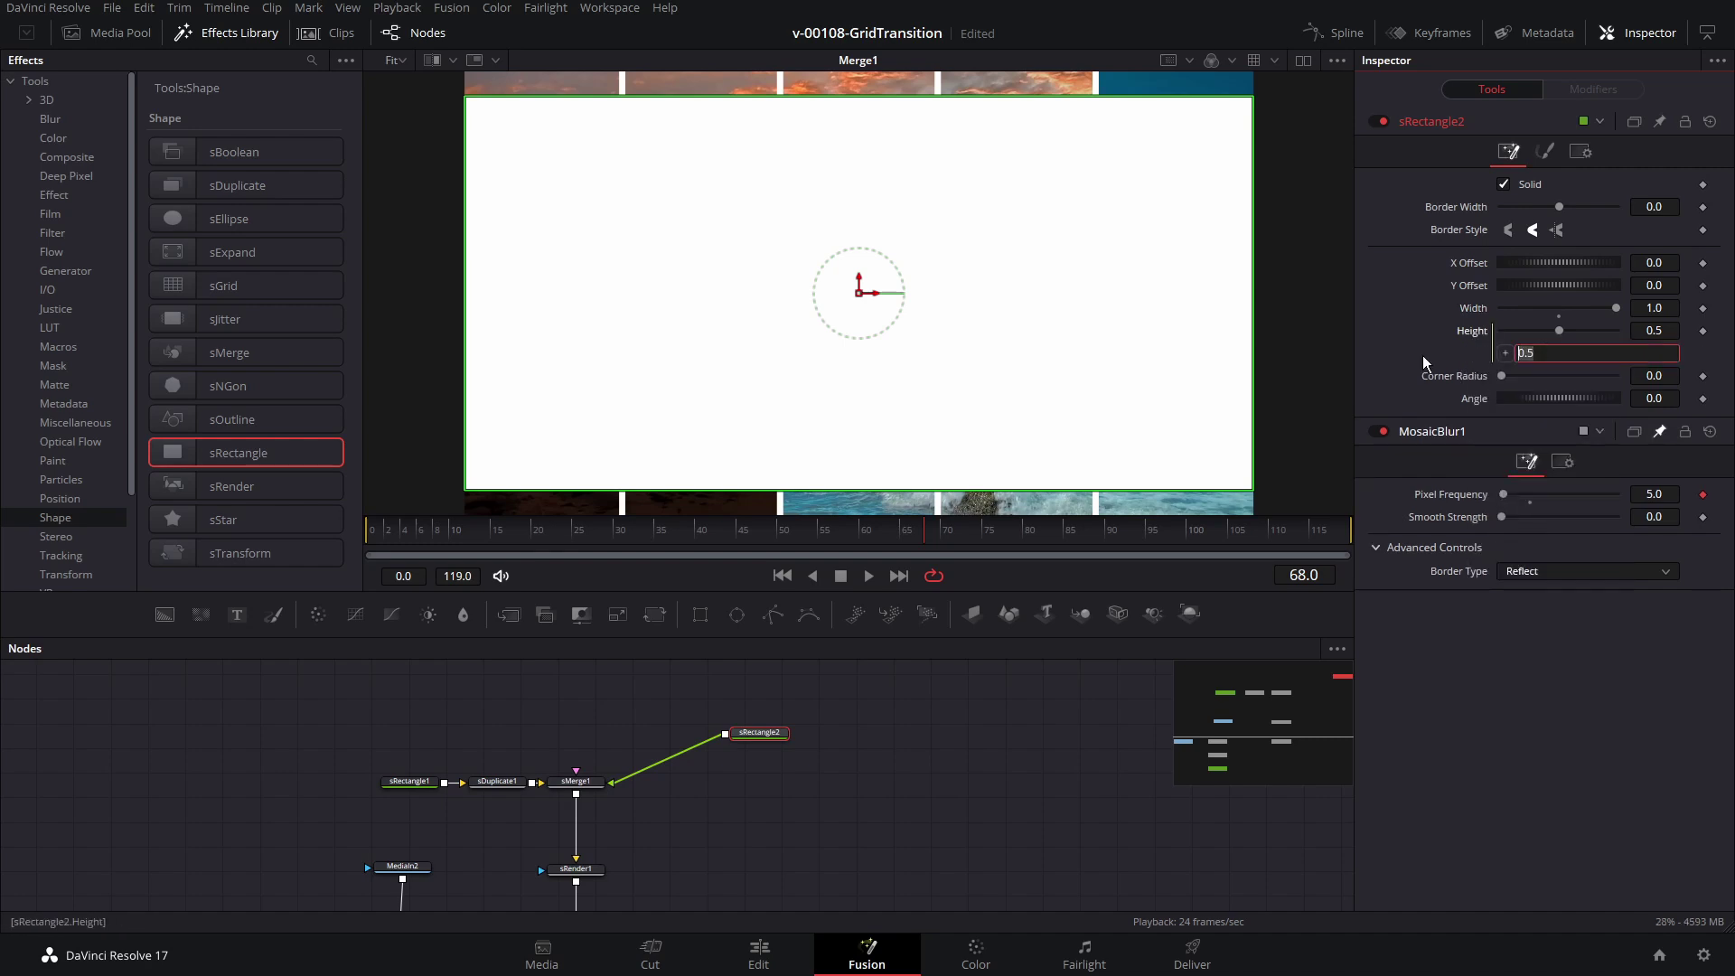
pyautogui.write('sRectangle1.Width')
pyautogui.press('Return')
pyautogui.click(426, 783)
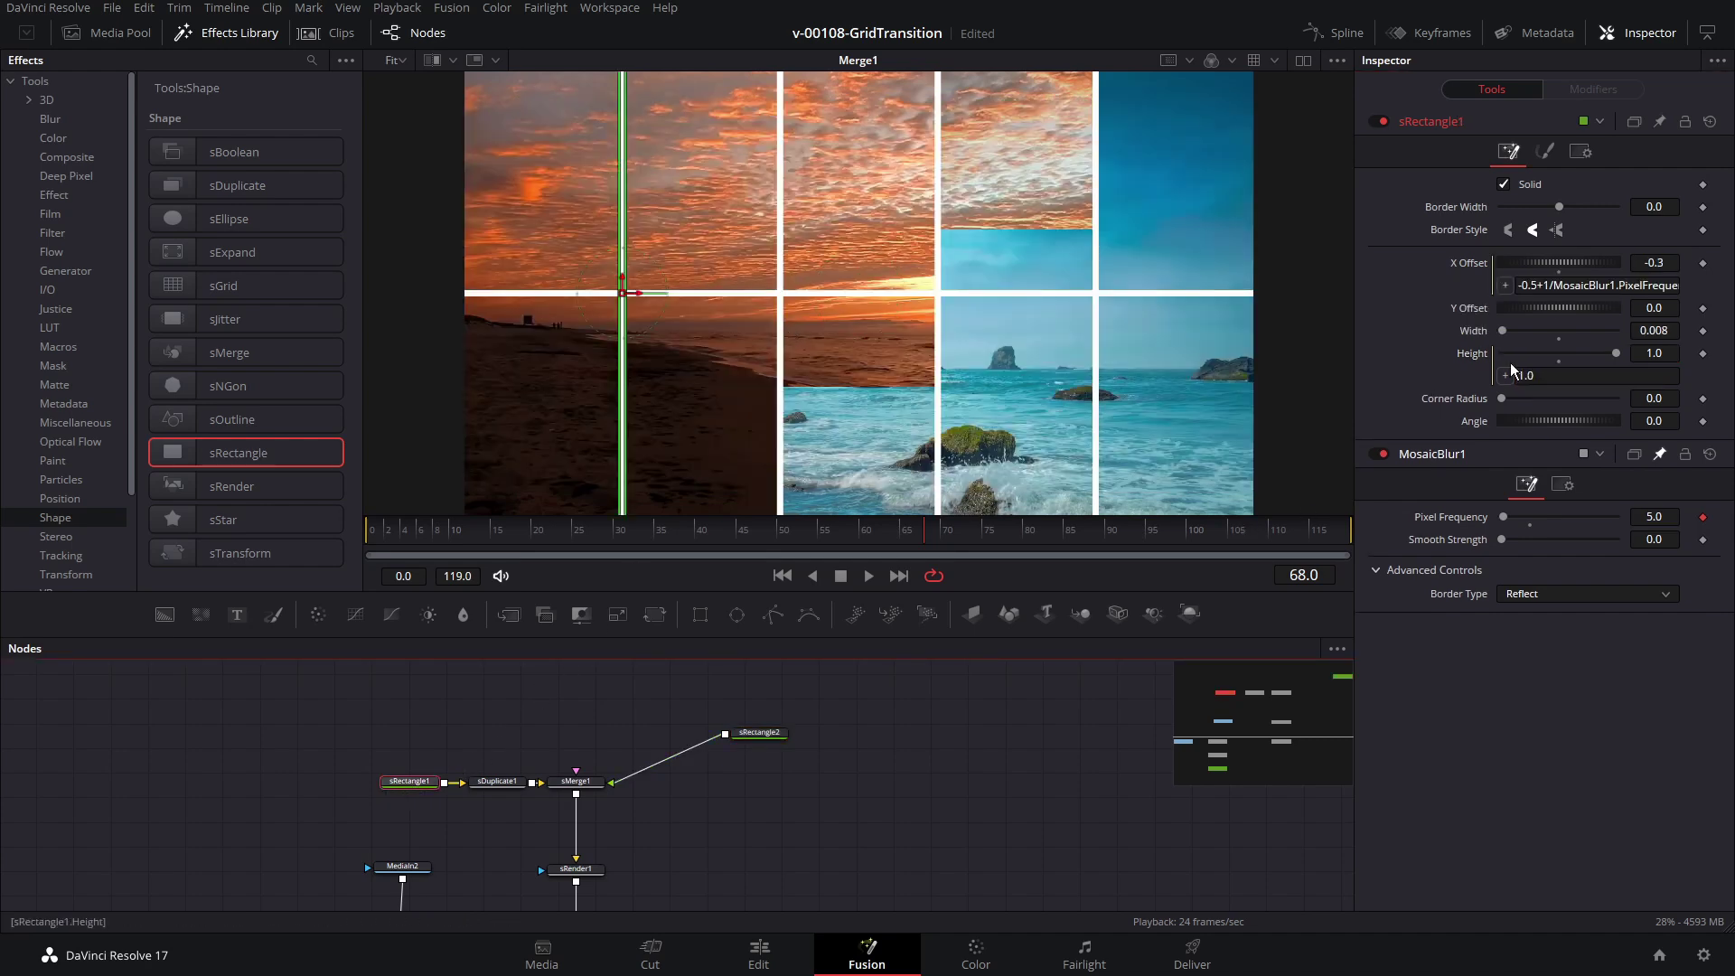
pyautogui.moveTo(1503, 331)
pyautogui.mouseDown()
pyautogui.moveTo(1536, 332)
pyautogui.moveTo(1503, 330)
pyautogui.mouseUp()
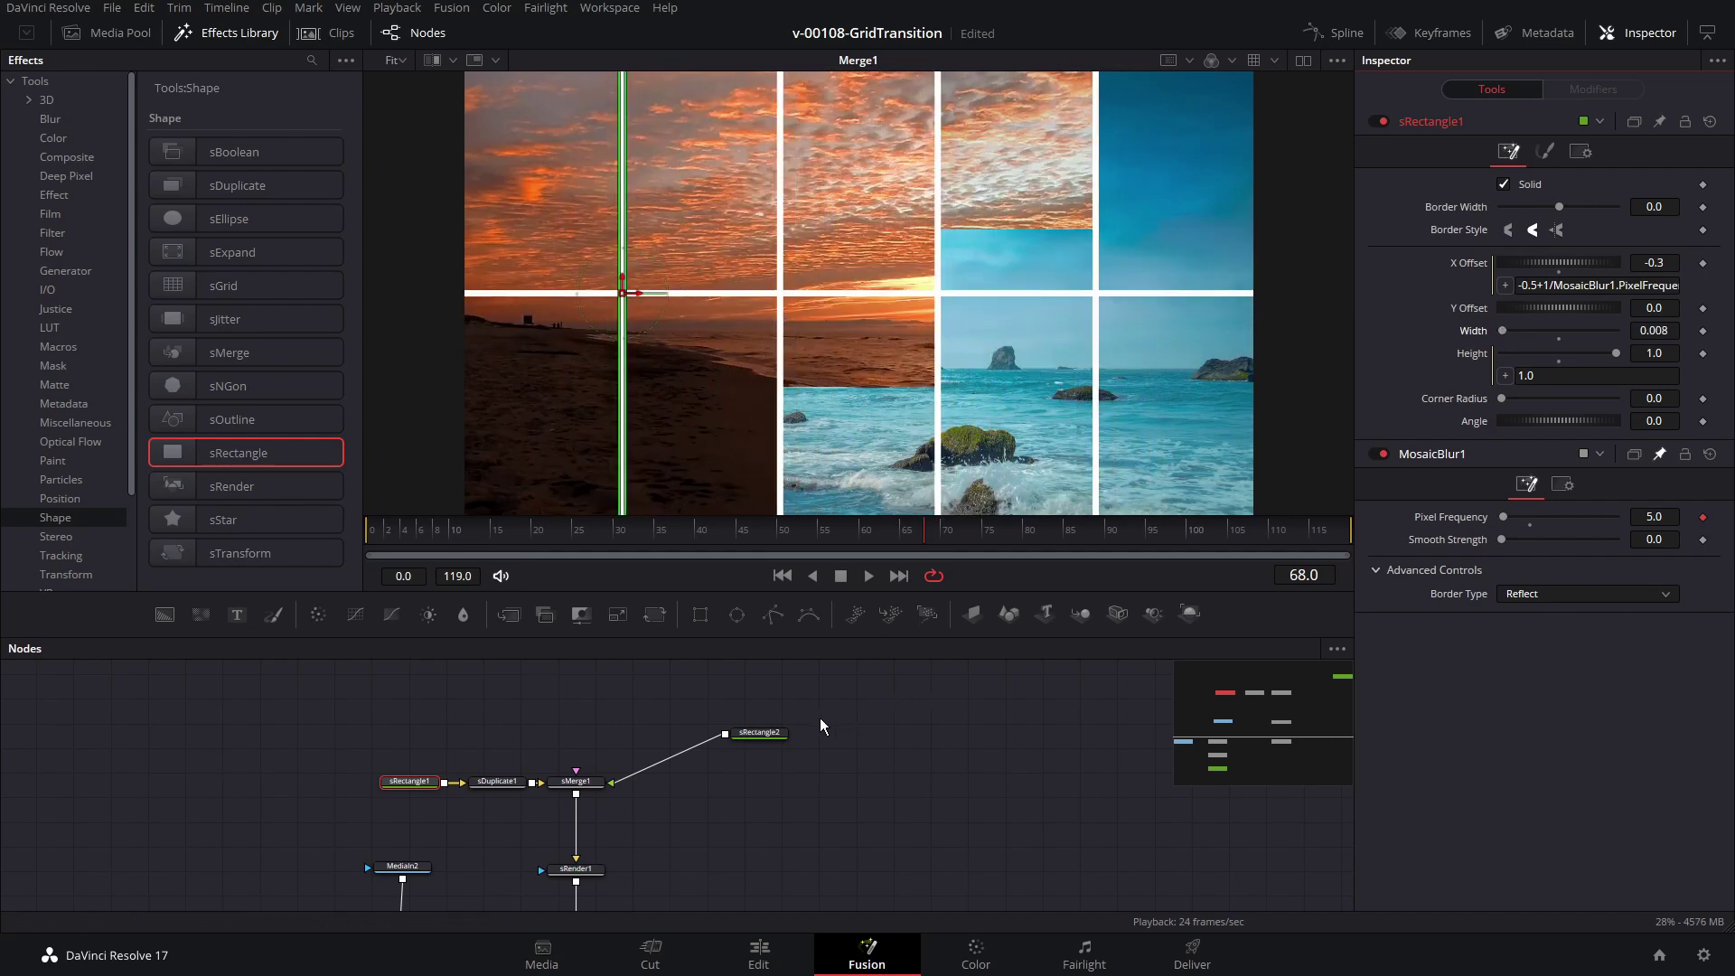
# Step: Try different Y Offset values on sRectangle2, then add a Y Offset expression of .5
pyautogui.moveTo(764, 733); pyautogui.dragTo(723, 725)
pyautogui.scroll(-3, 912, 333)
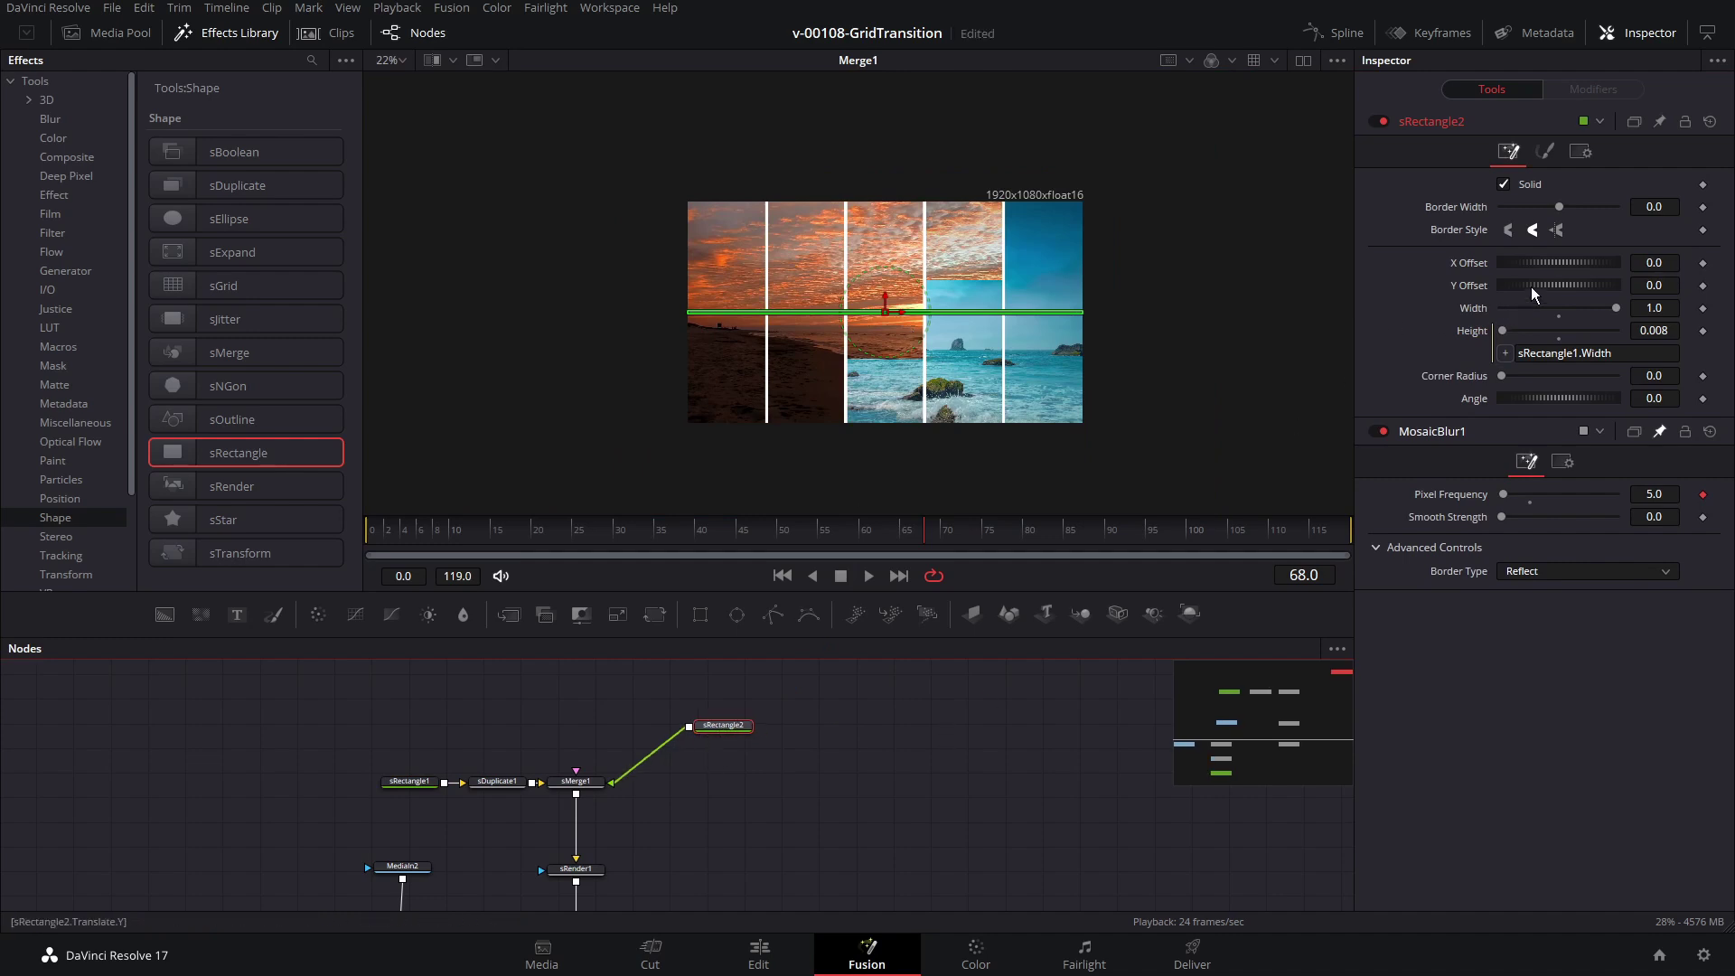
pyautogui.moveTo(1531, 286); pyautogui.dragTo(1551, 284)
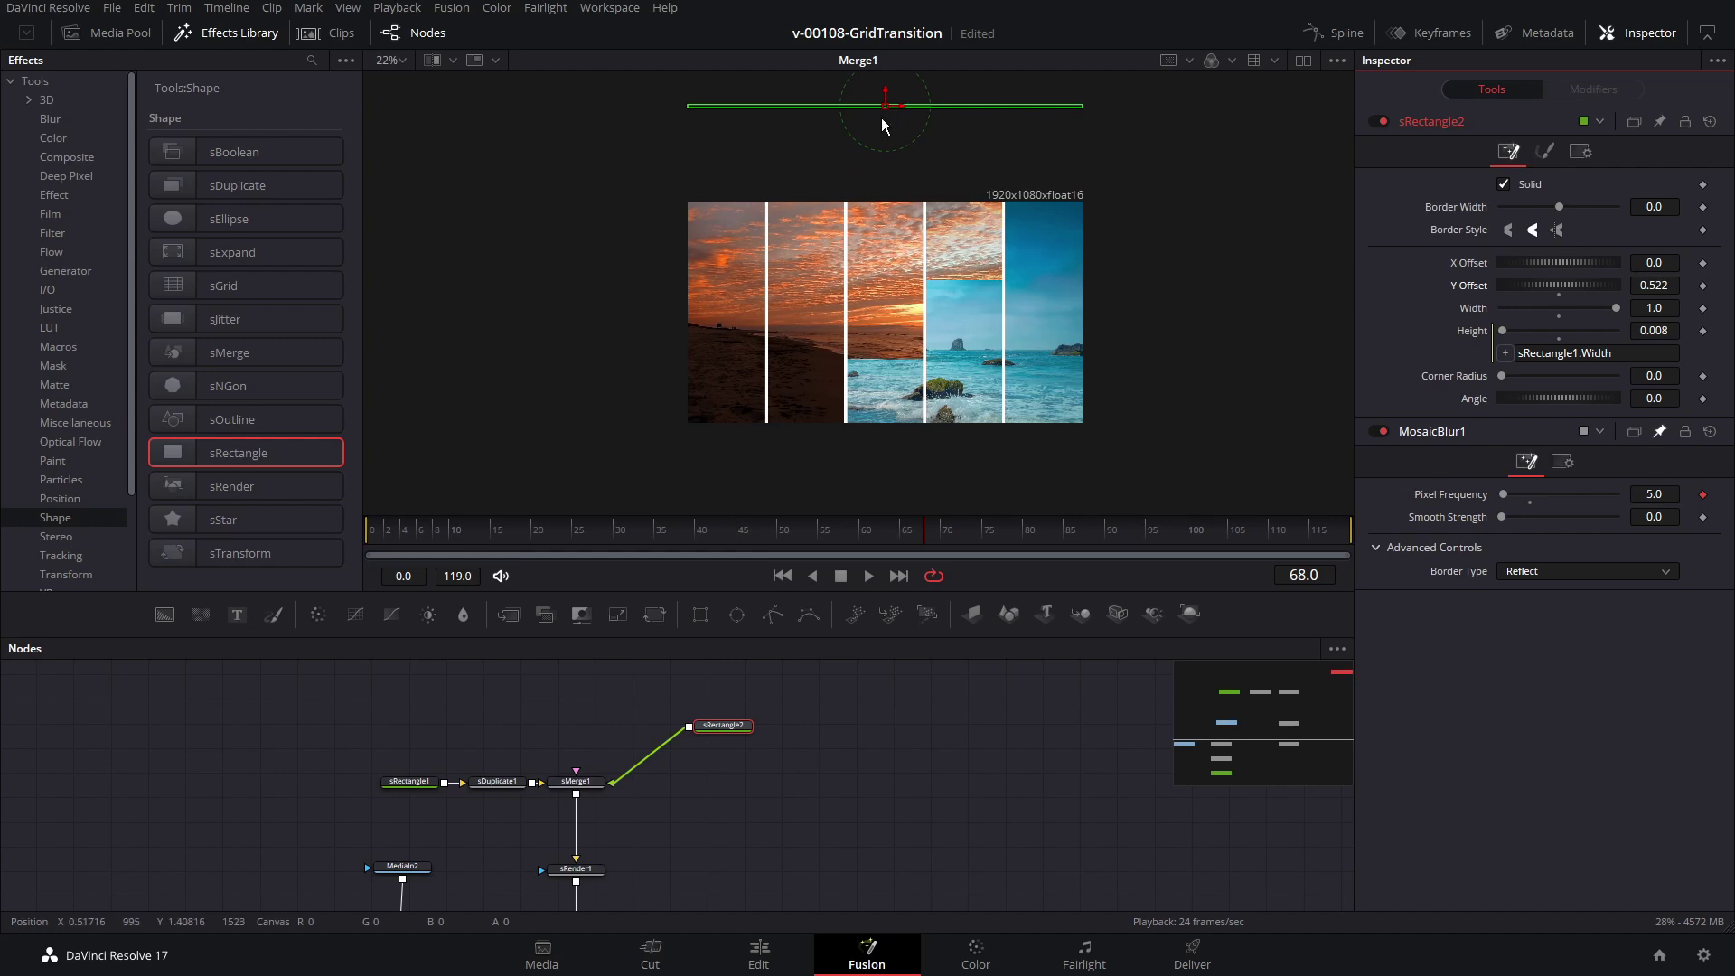
pyautogui.moveTo(1580, 289); pyautogui.dragTo(1573, 287)
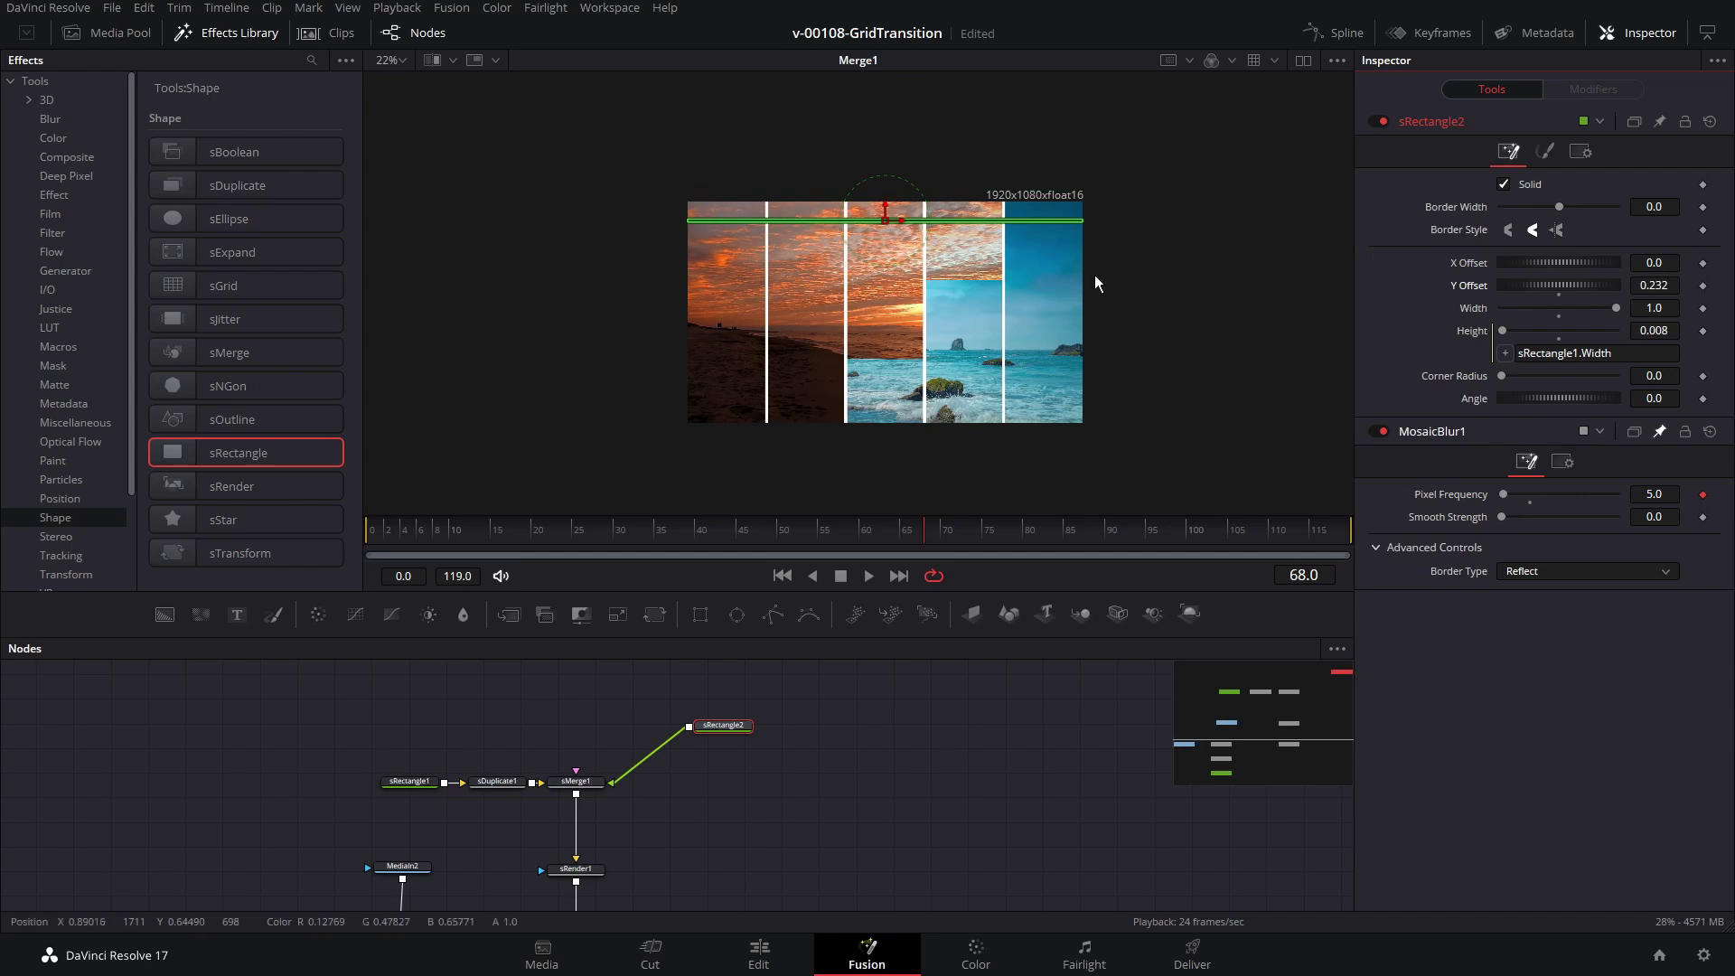
pyautogui.rightClick(1466, 286)
pyautogui.click(1502, 553)
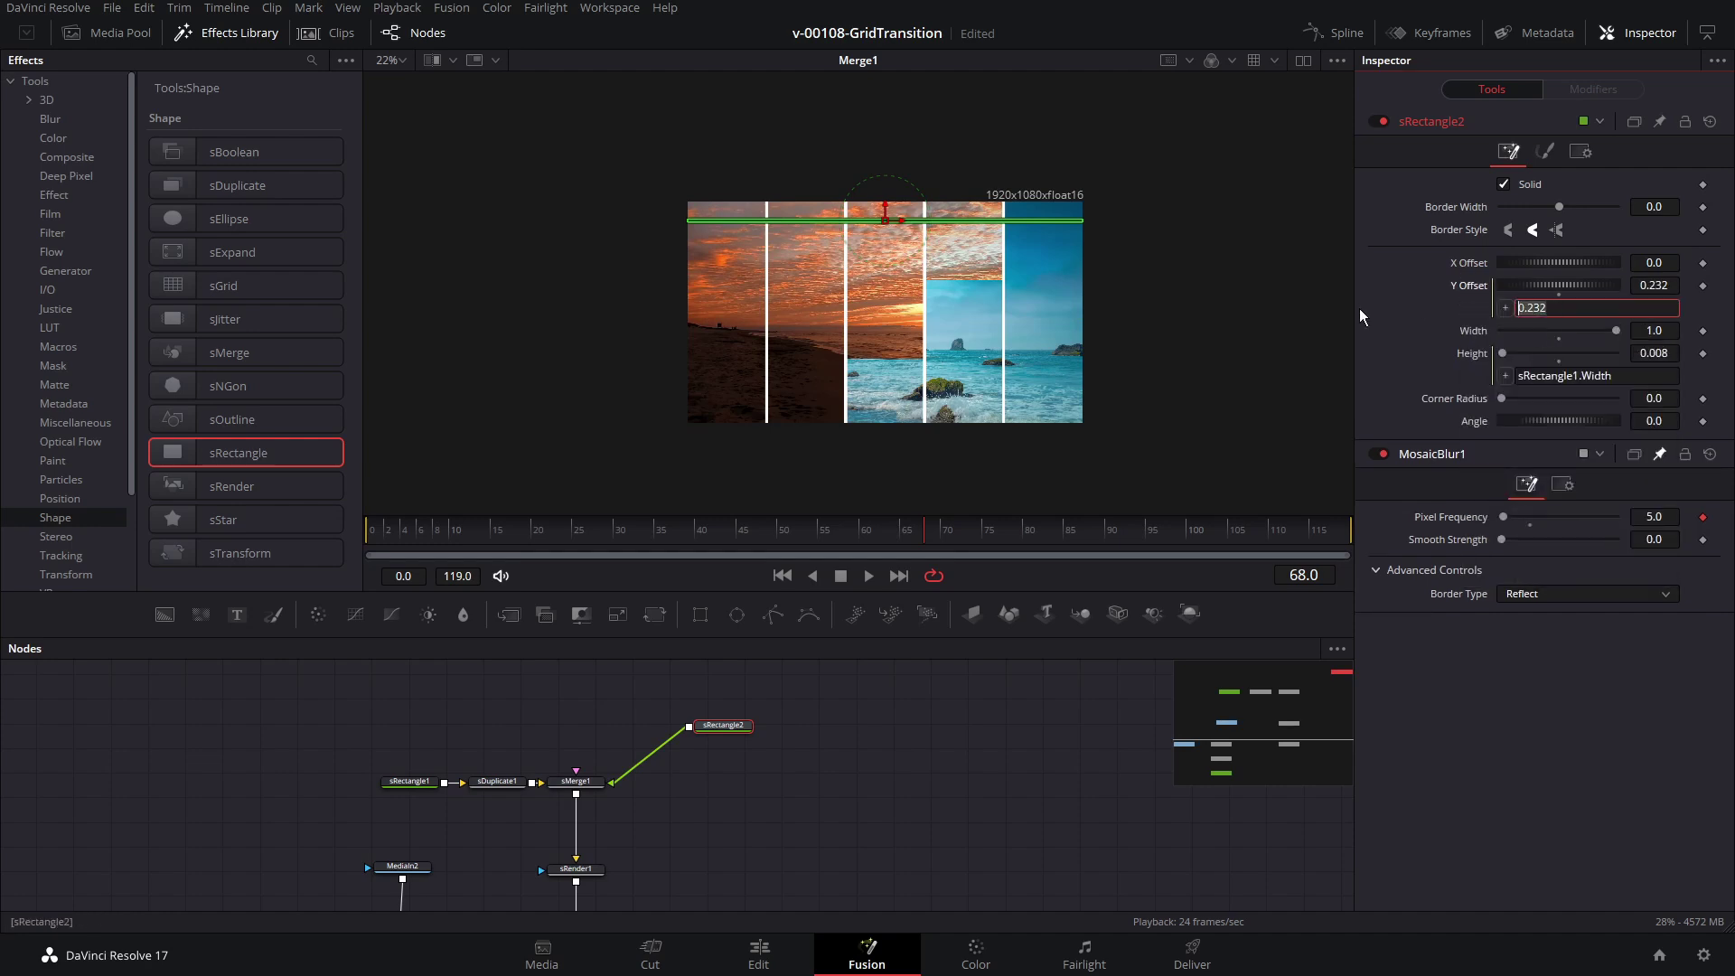
pyautogui.write('.5')
pyautogui.press('Return')
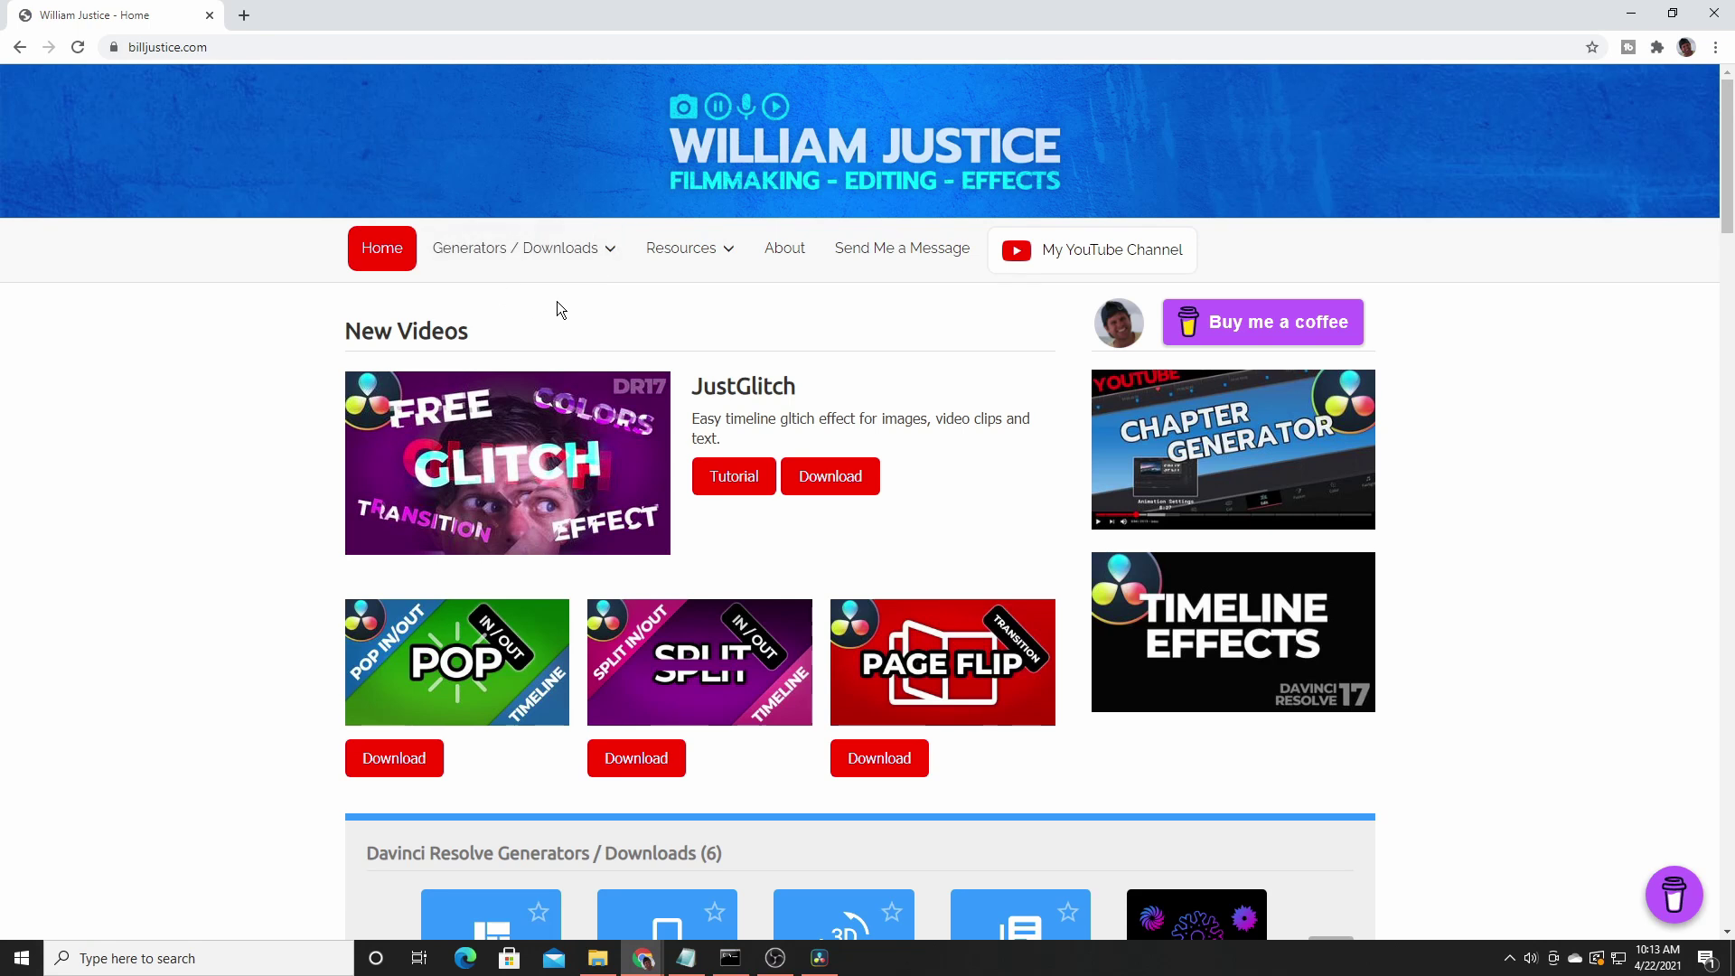
# Step: Switch to the browser, look up the comp:GetPrefs() entry in the Fusion Expressions Cheat Sheet, and return to DaVinci Resolve
pyautogui.moveTo(696, 250)
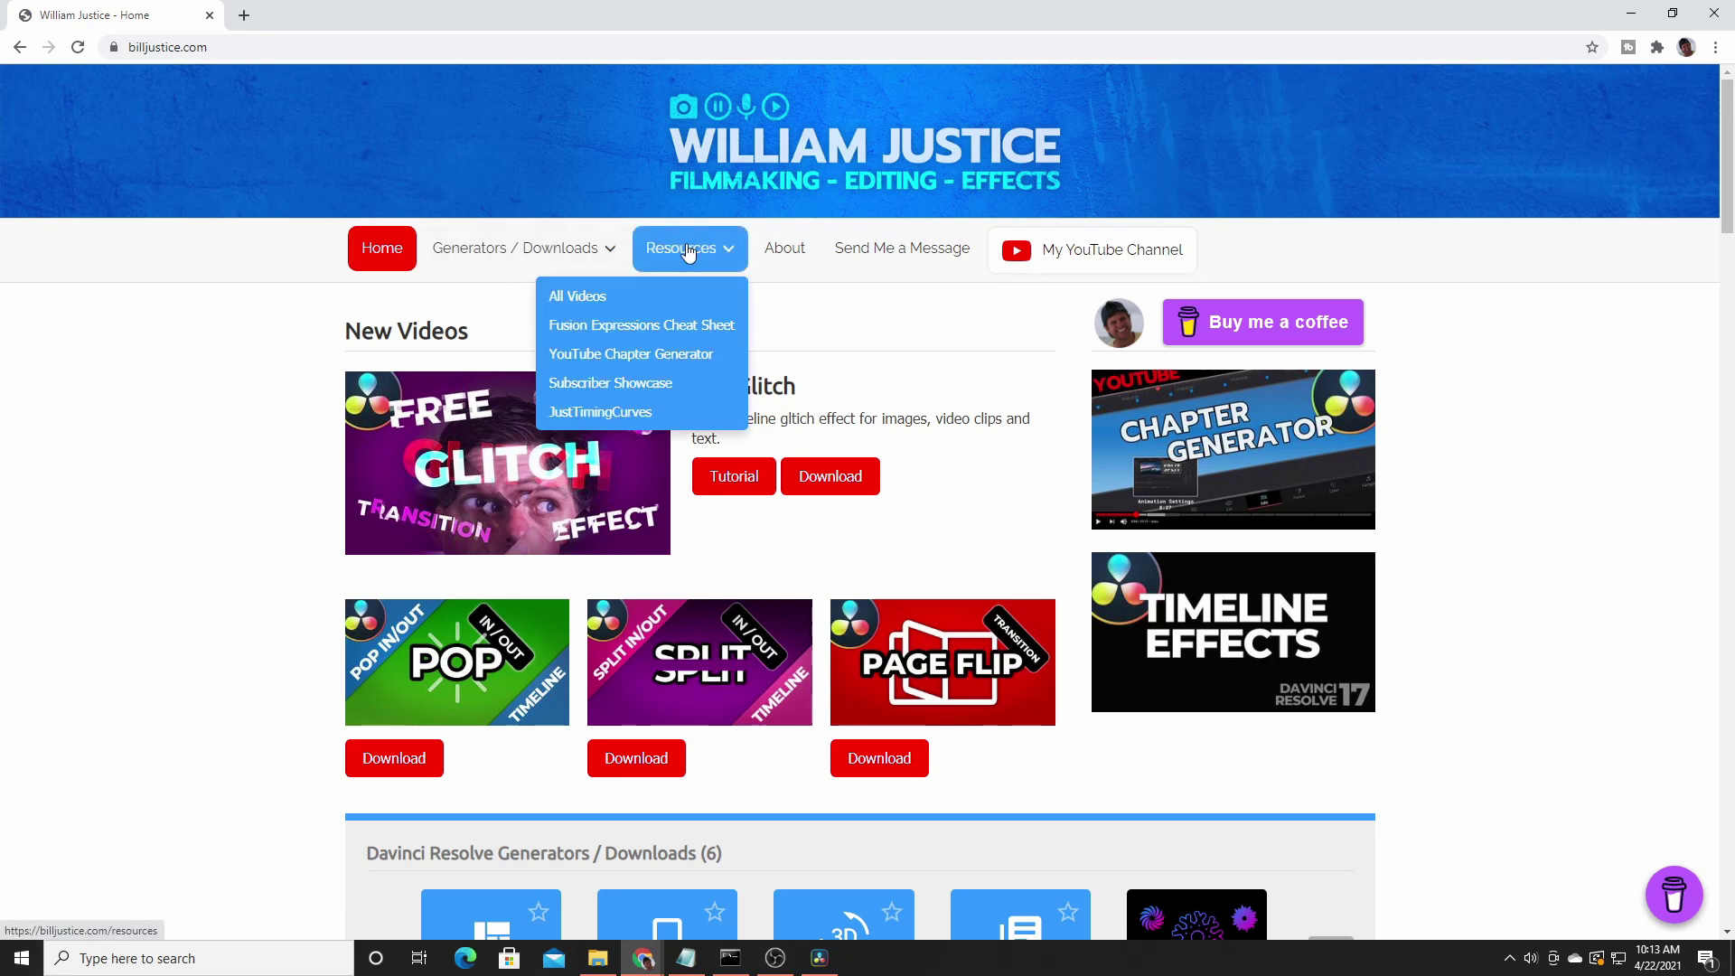
pyautogui.click(619, 335)
pyautogui.moveTo(1726, 190); pyautogui.dragTo(1727, 680)
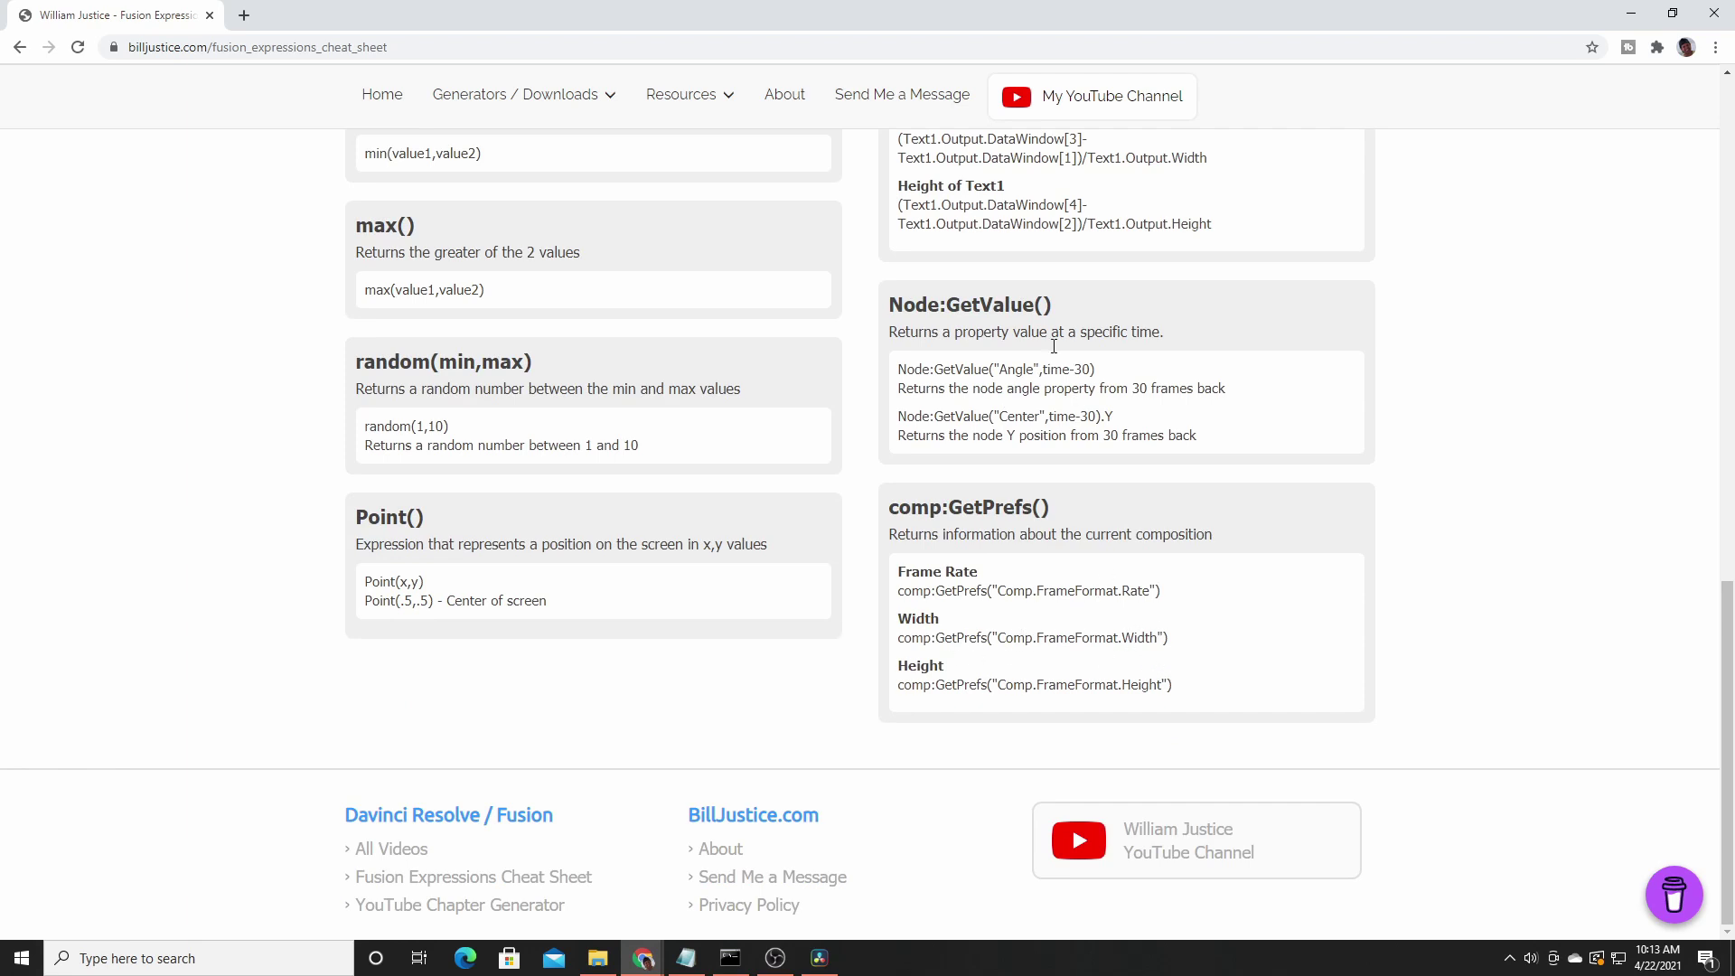
pyautogui.hotkey('alt', 'Tab')
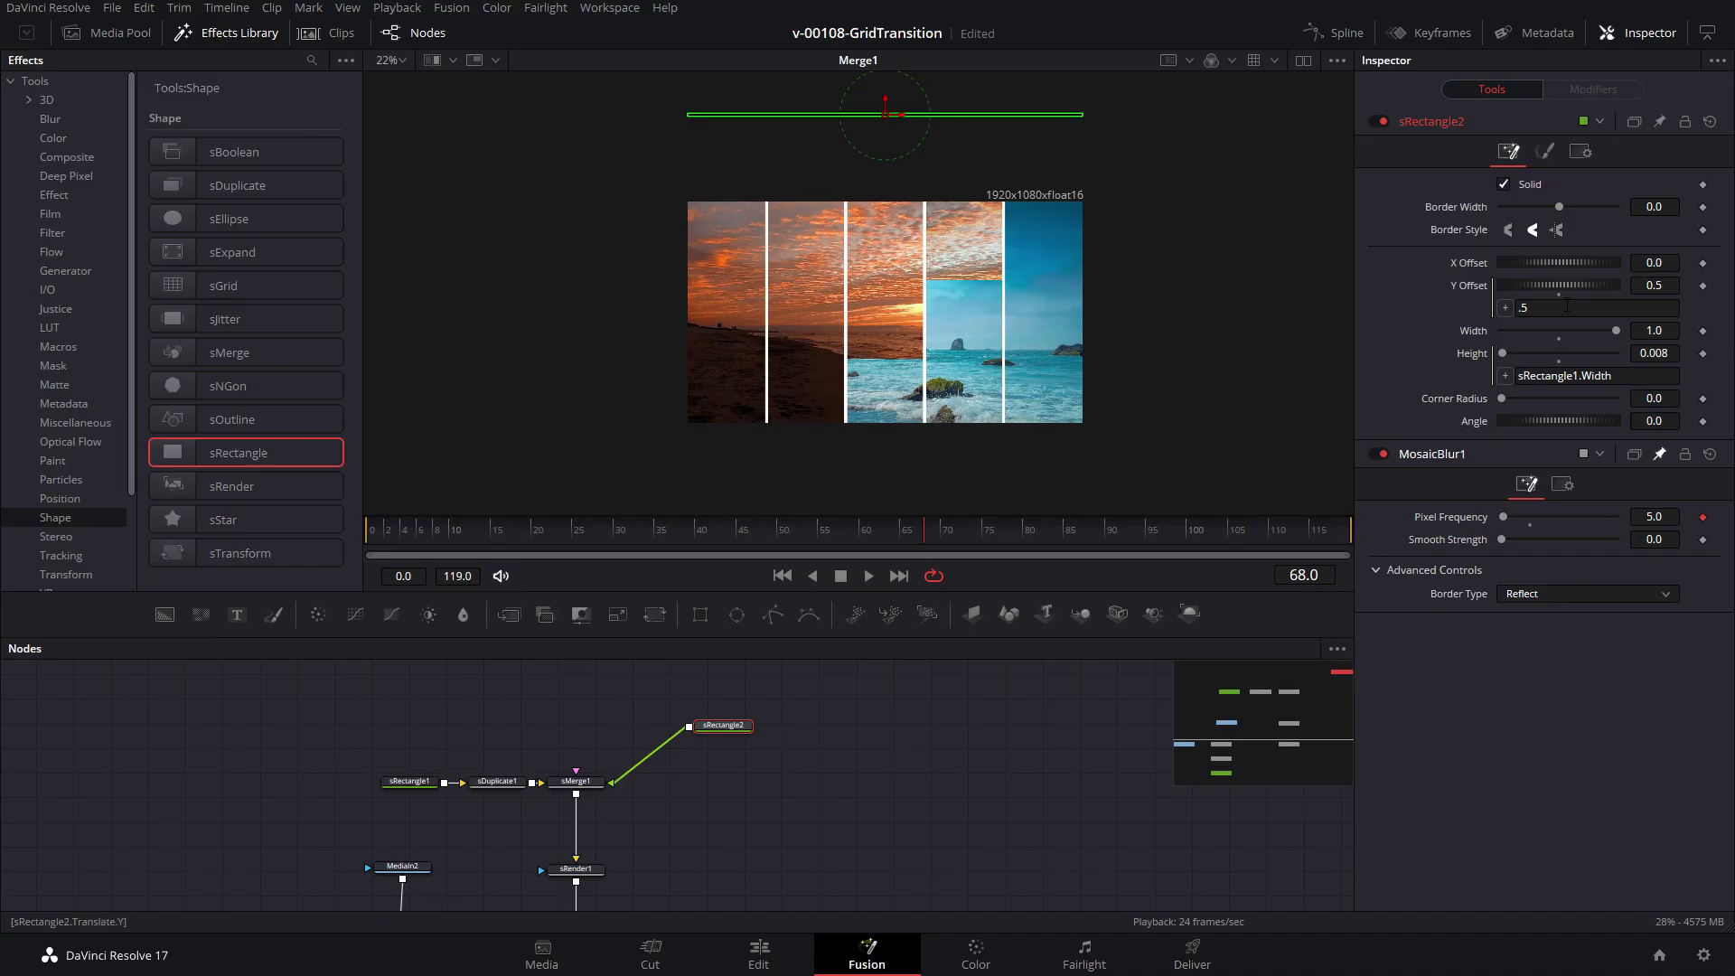
# Step: Multiply sRectangle2's .5 Y Offset expression by the composition's height-to-width ratio using comp:GetPrefs
pyautogui.click(1574, 306)
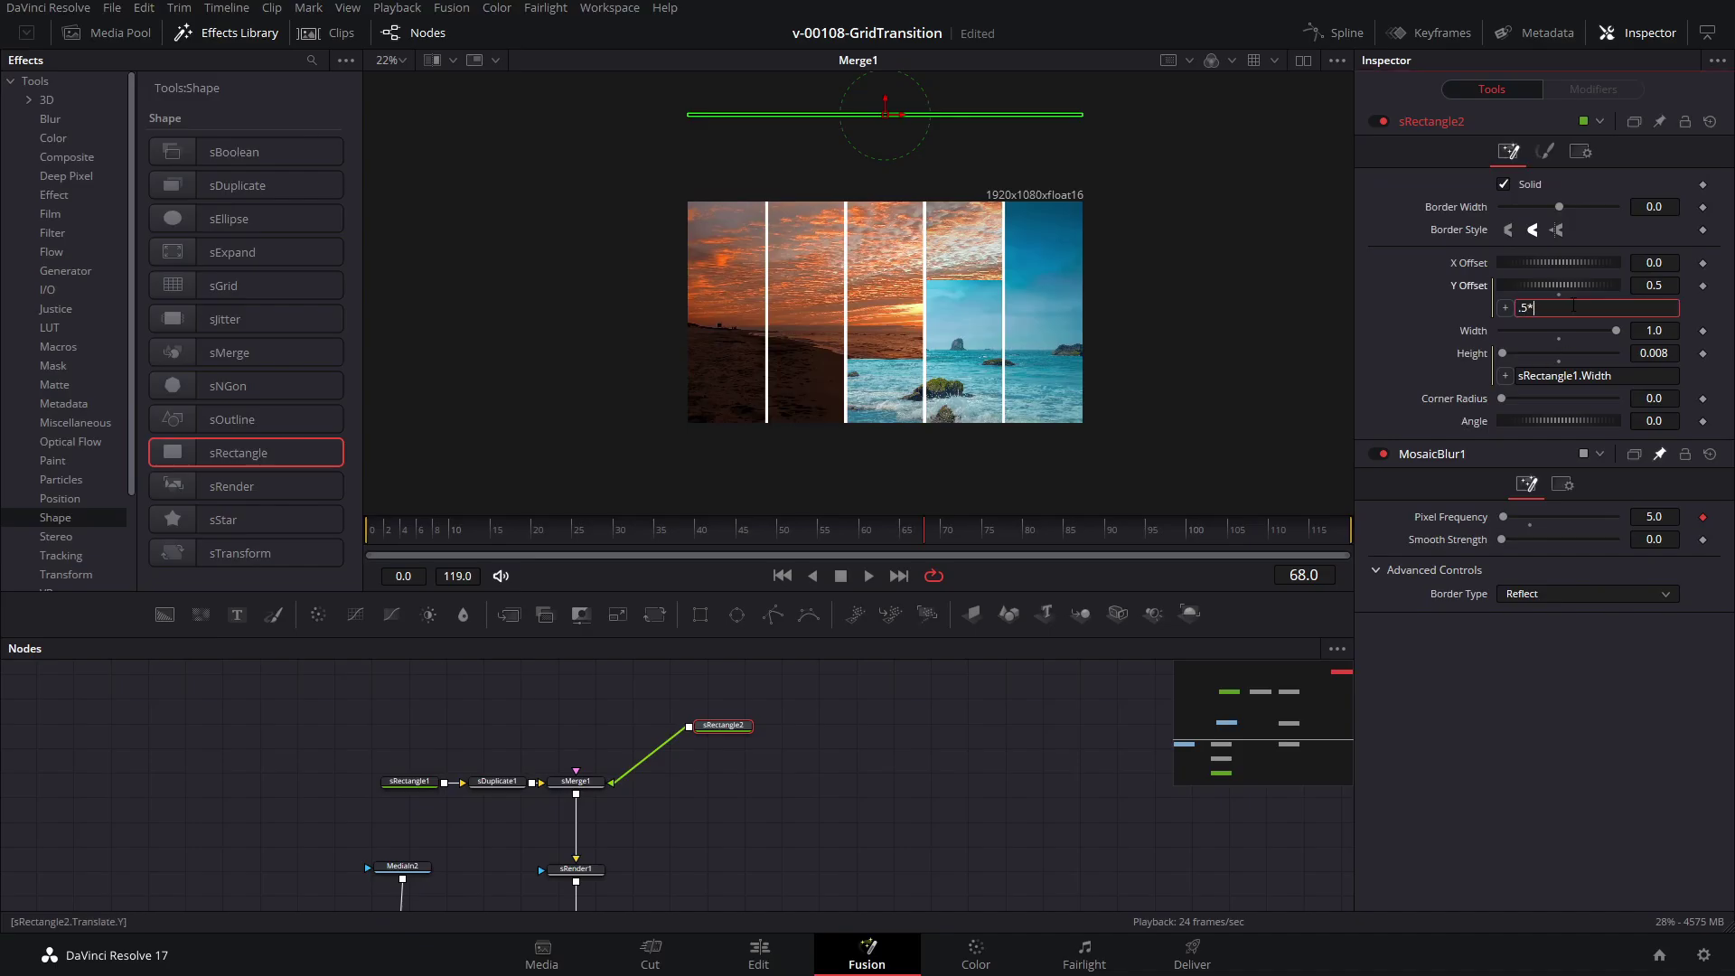
pyautogui.write('*')
pyautogui.write('comp:GetPrefs("Comp.FrameFormat.Height")')
pyautogui.press('Return')
pyautogui.scroll(5, 902, 208)
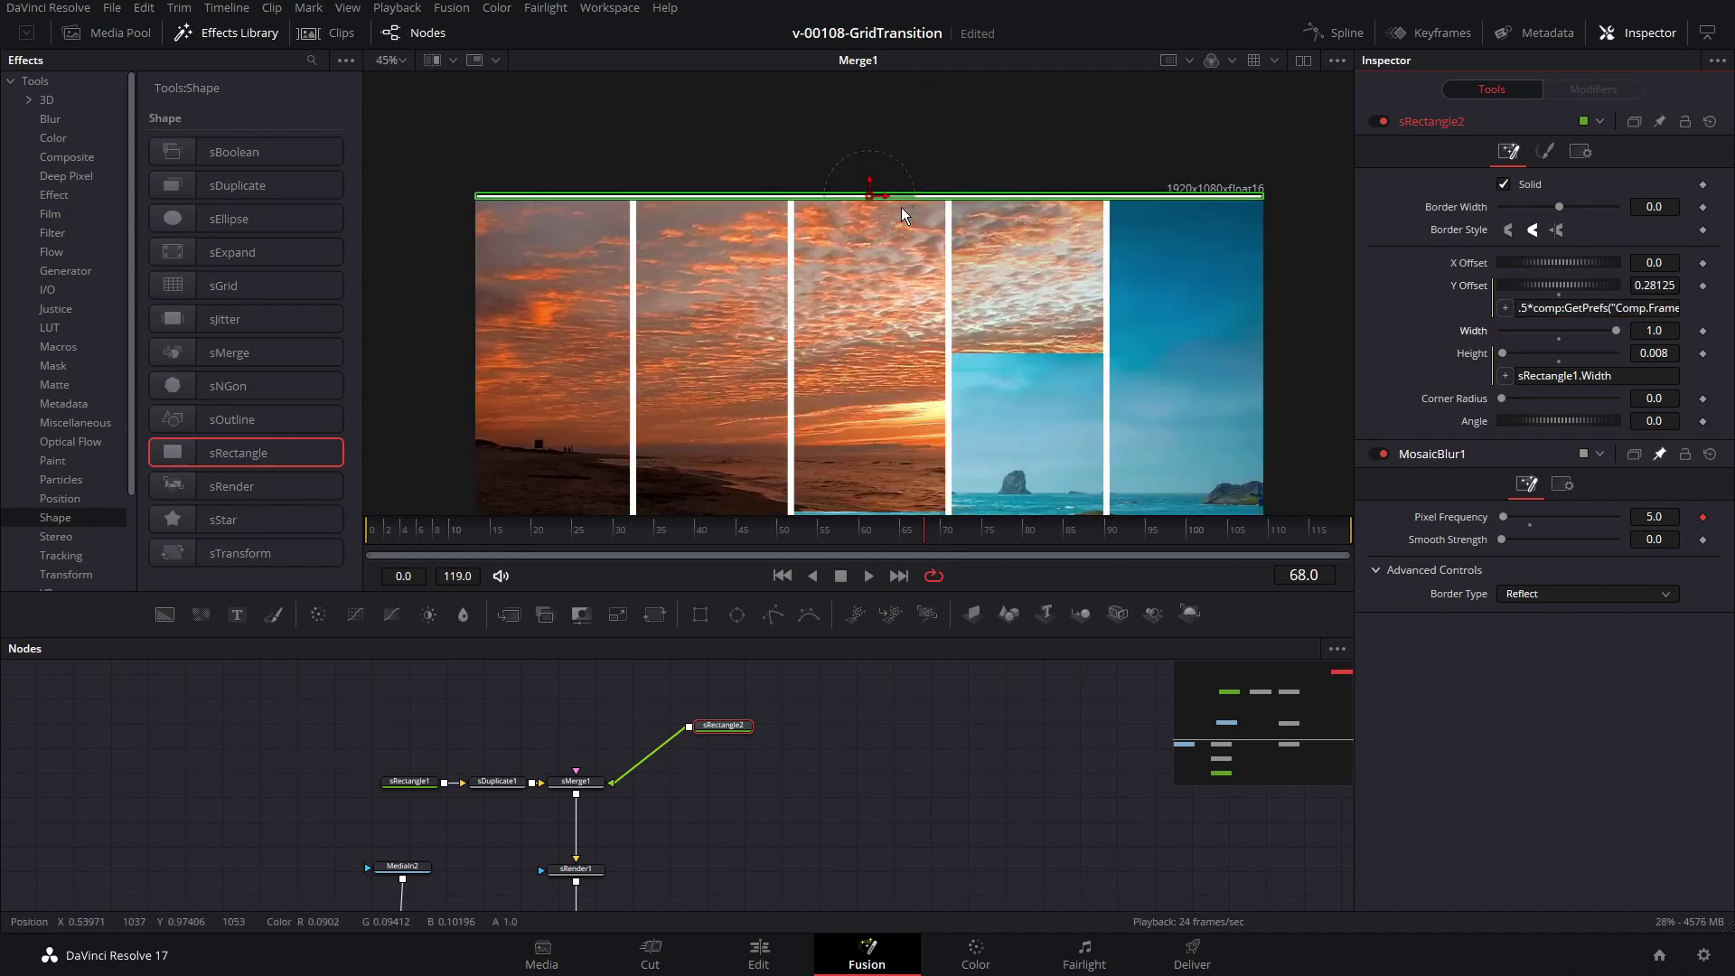
pyautogui.scroll(-4, 826, 193)
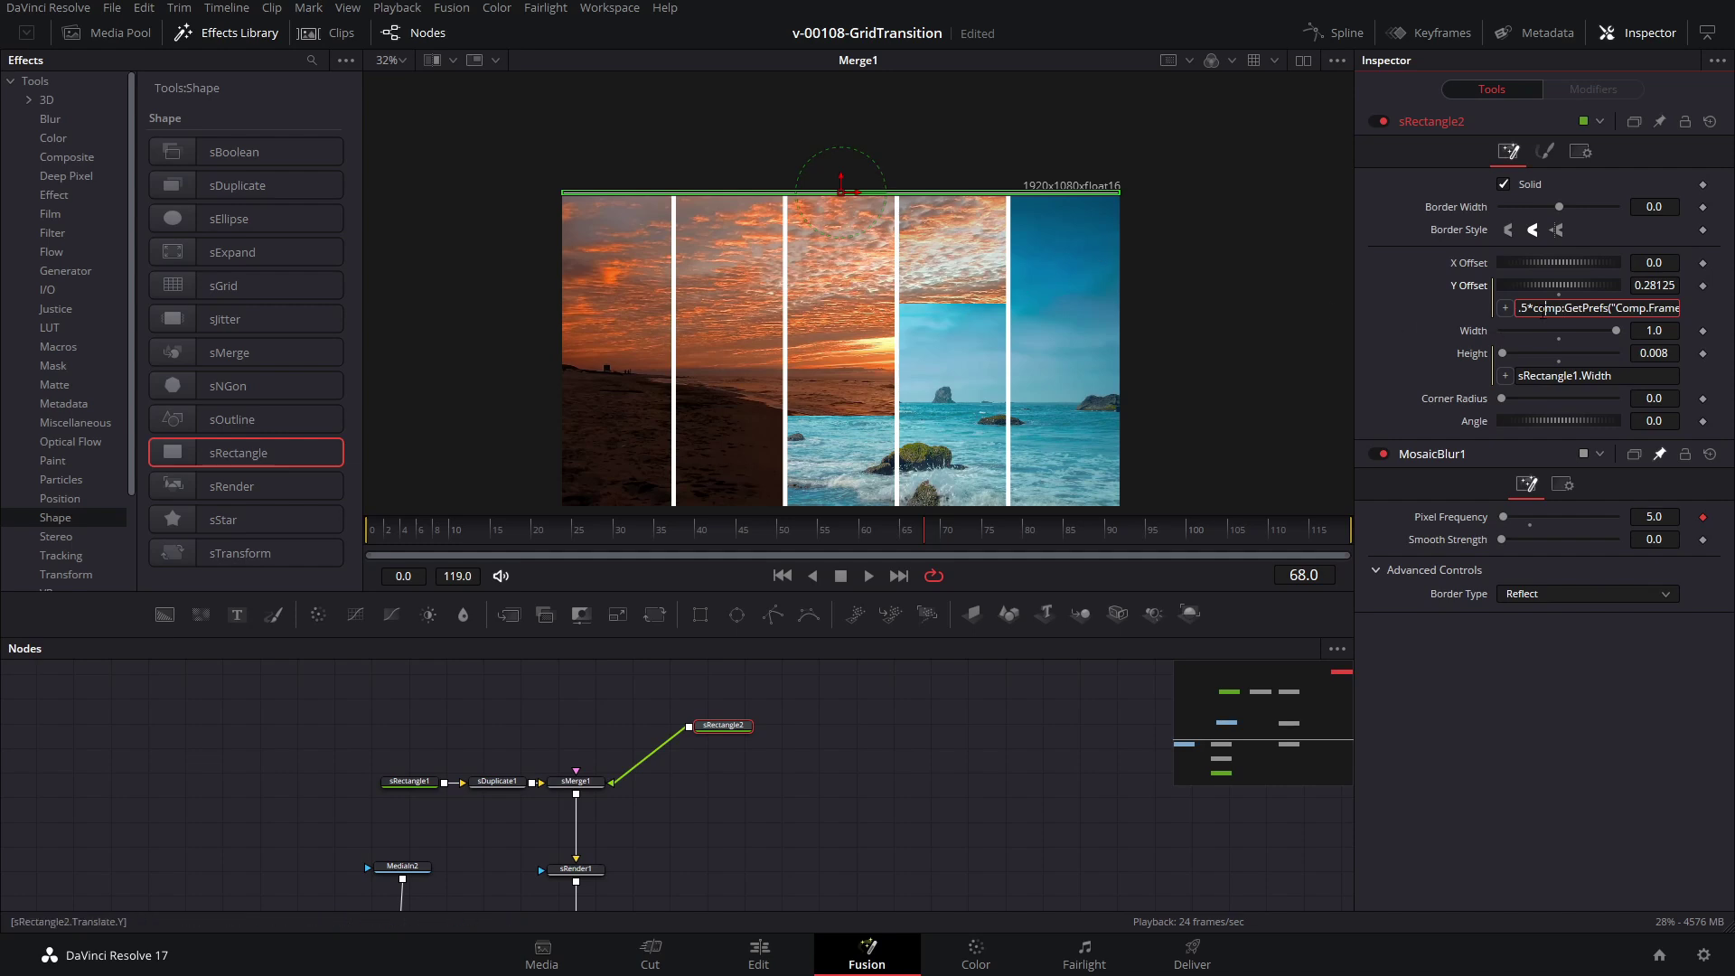
# Step: Append -1/MosaicBlur1.PixelFrequency to sRectangle2's Y Offset expression
pyautogui.click(1542, 314)
pyautogui.write('-1/')
pyautogui.moveTo(1505, 308); pyautogui.dragTo(1471, 521)
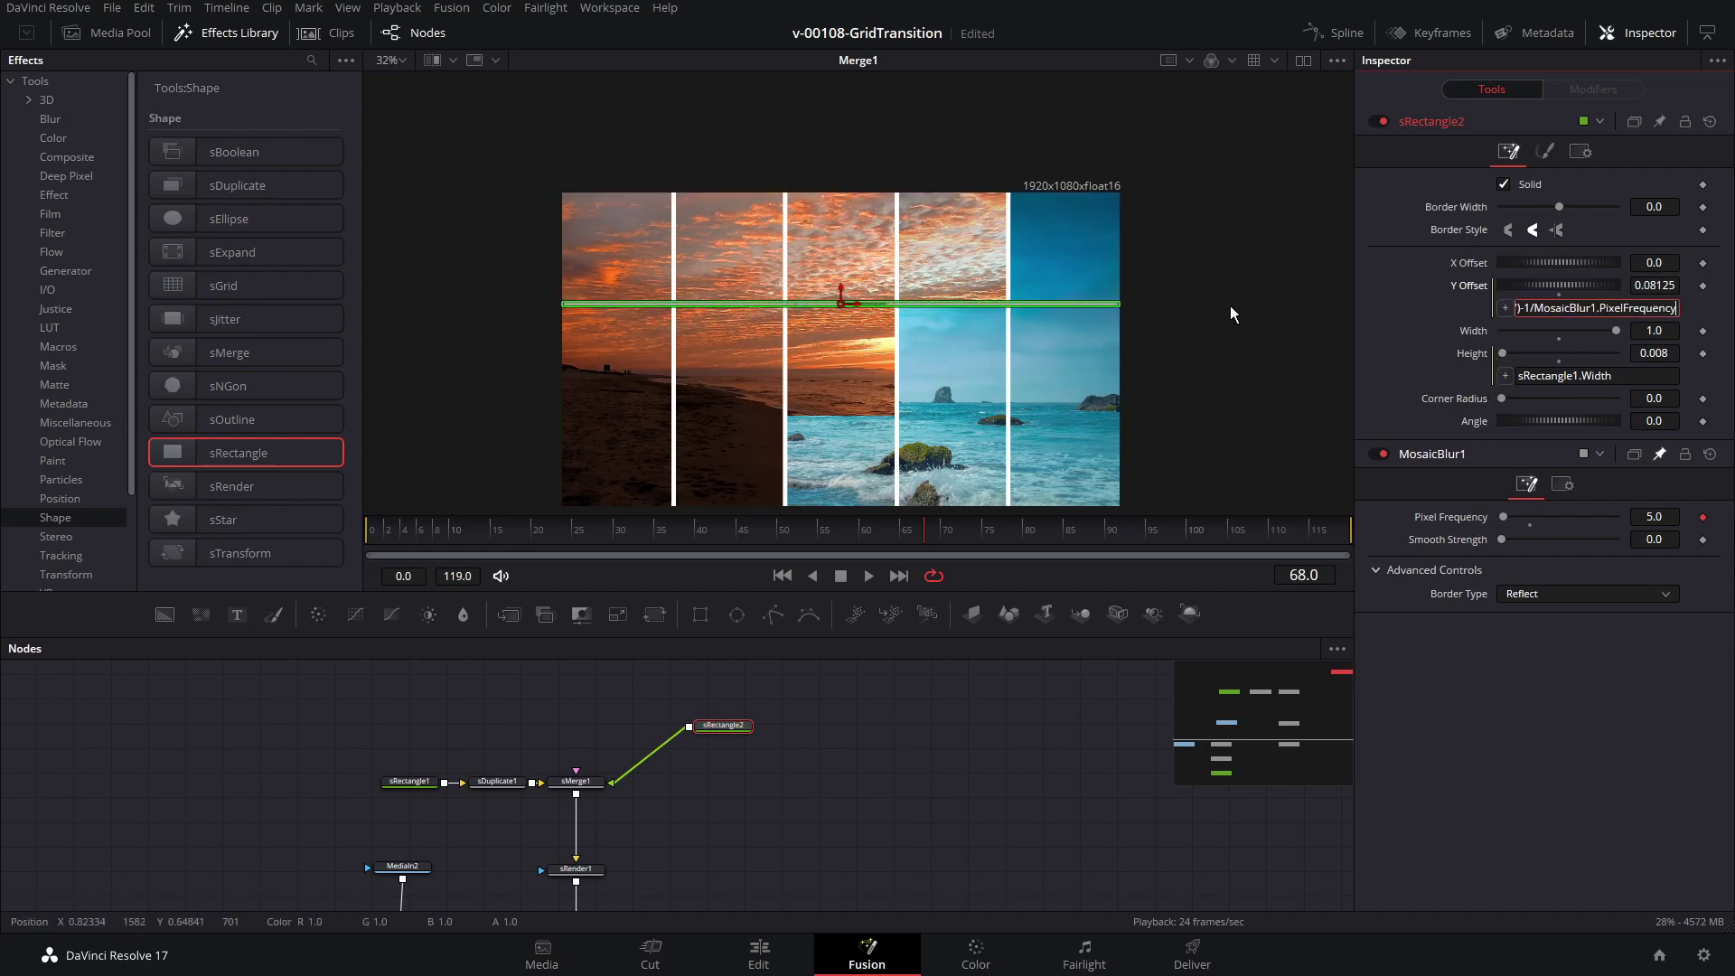
# Step: Insert an sDuplicate node between sRectangle2 and sMerge1 and link its Copies to MosaicBlur1.PixelFrequency with an expression
pyautogui.moveTo(737, 733); pyautogui.dragTo(833, 734)
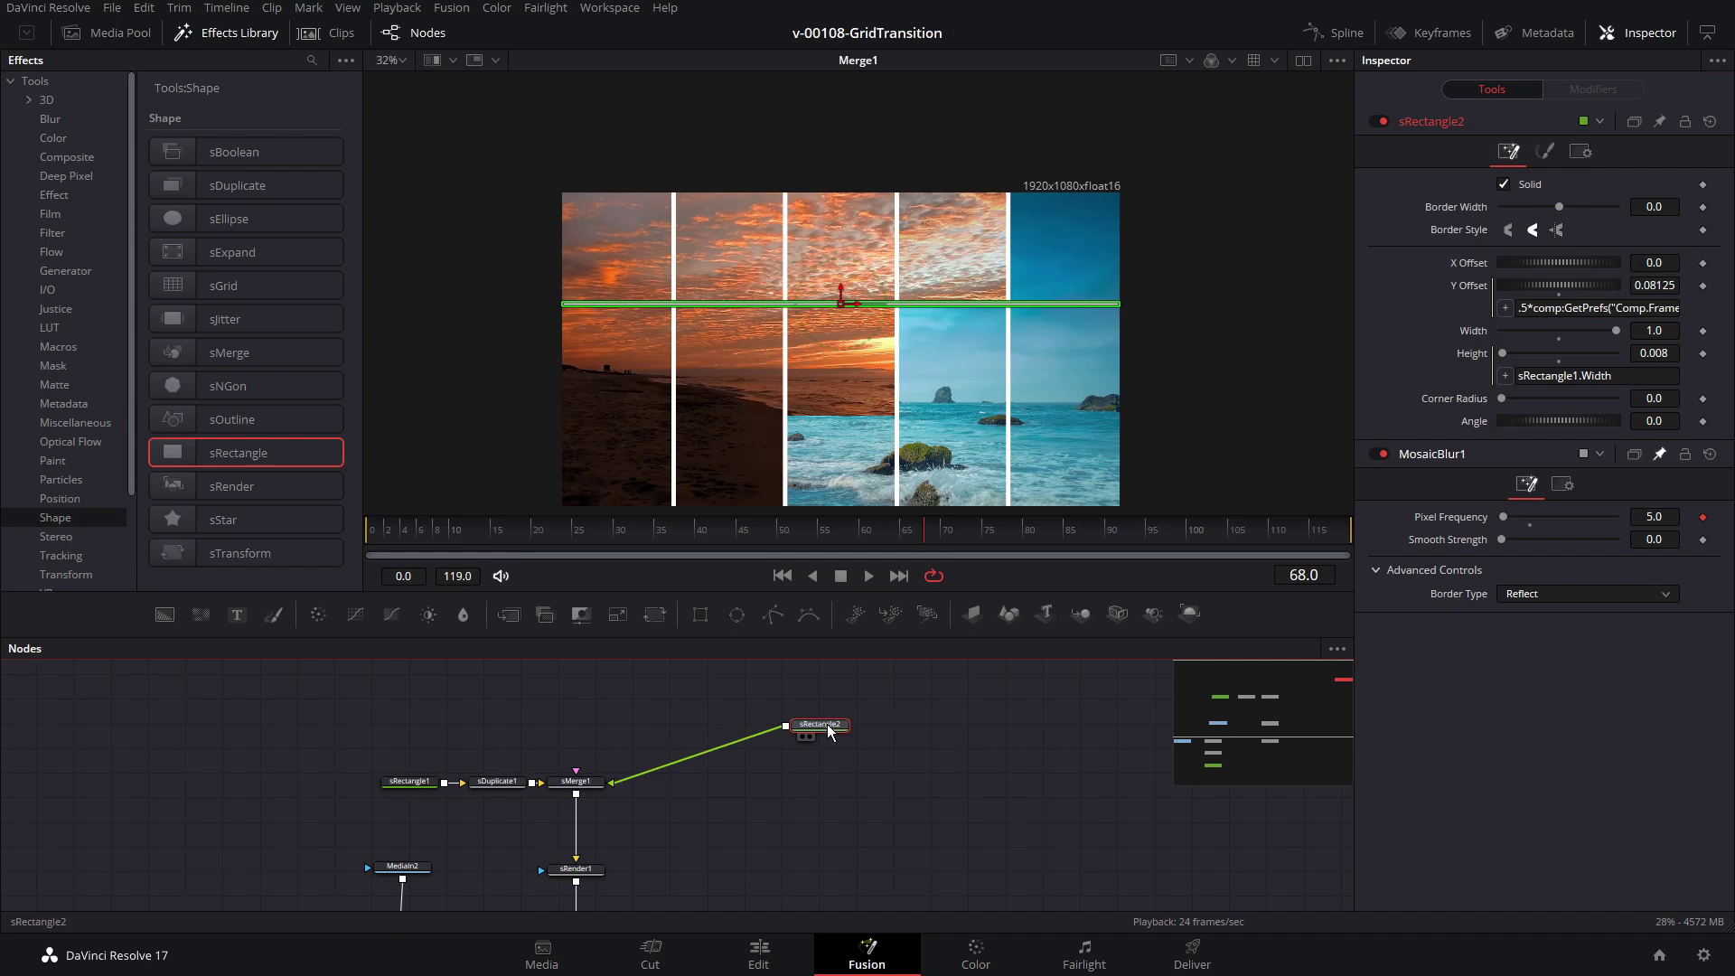
pyautogui.hotkey('shift', 'space')
pyautogui.write('sdu')
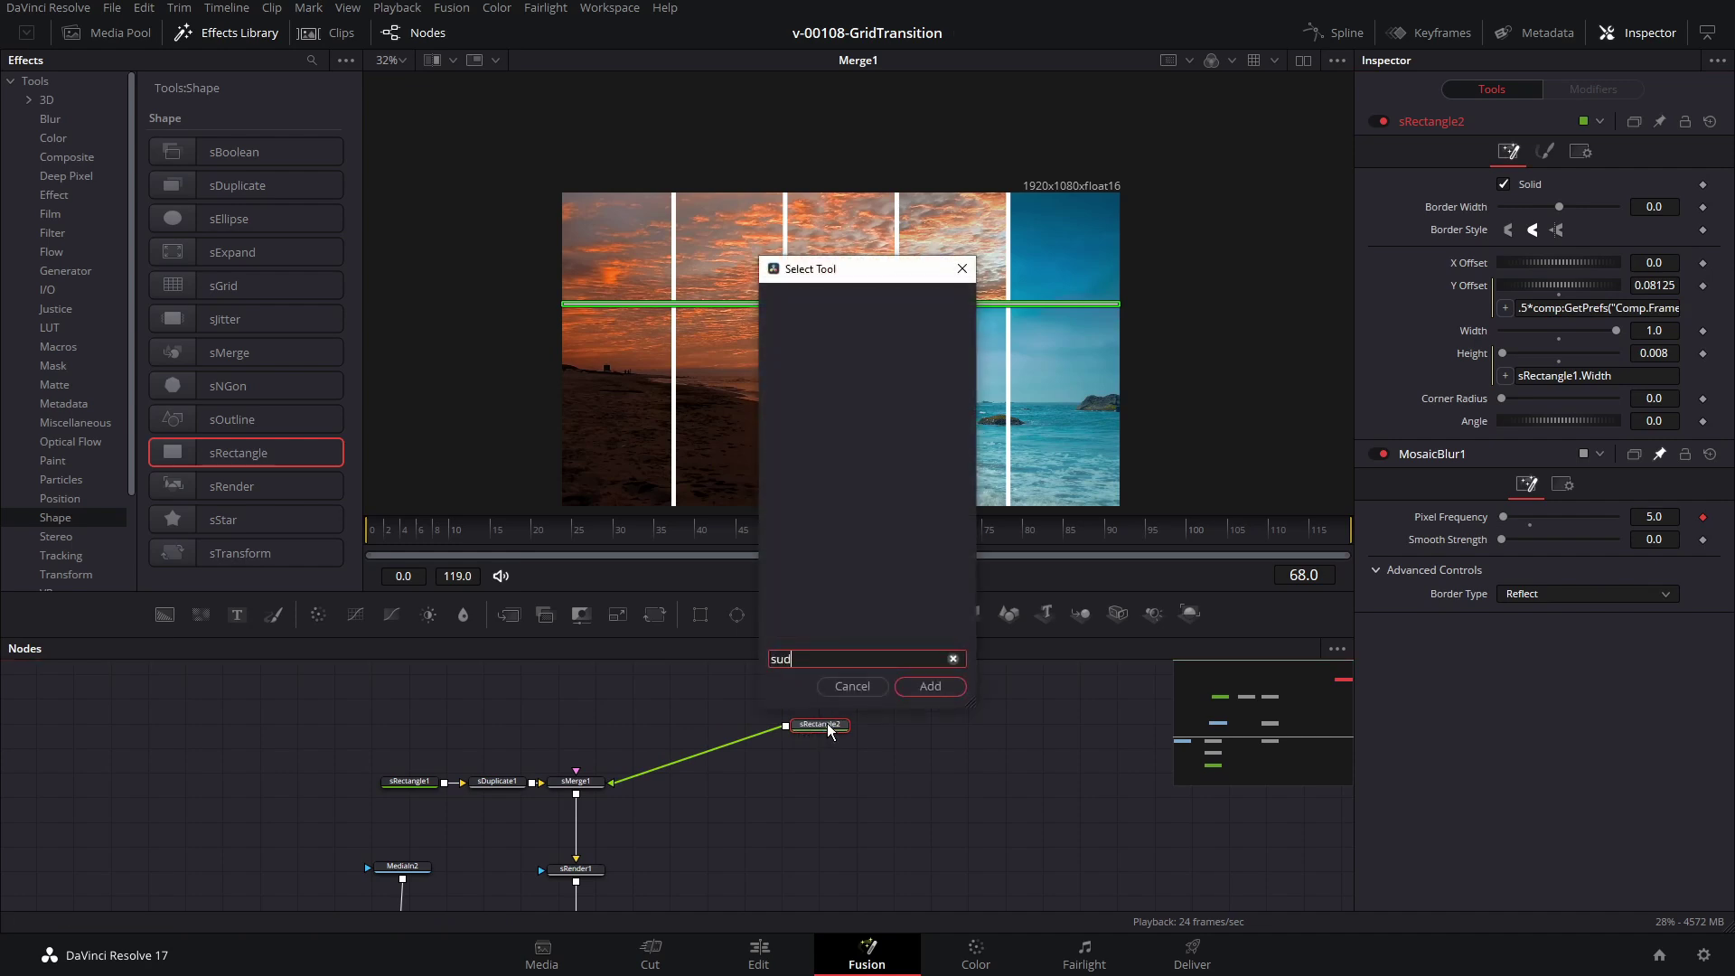
pyautogui.press('Return')
pyautogui.rightClick(1500, 185)
pyautogui.click(1505, 404)
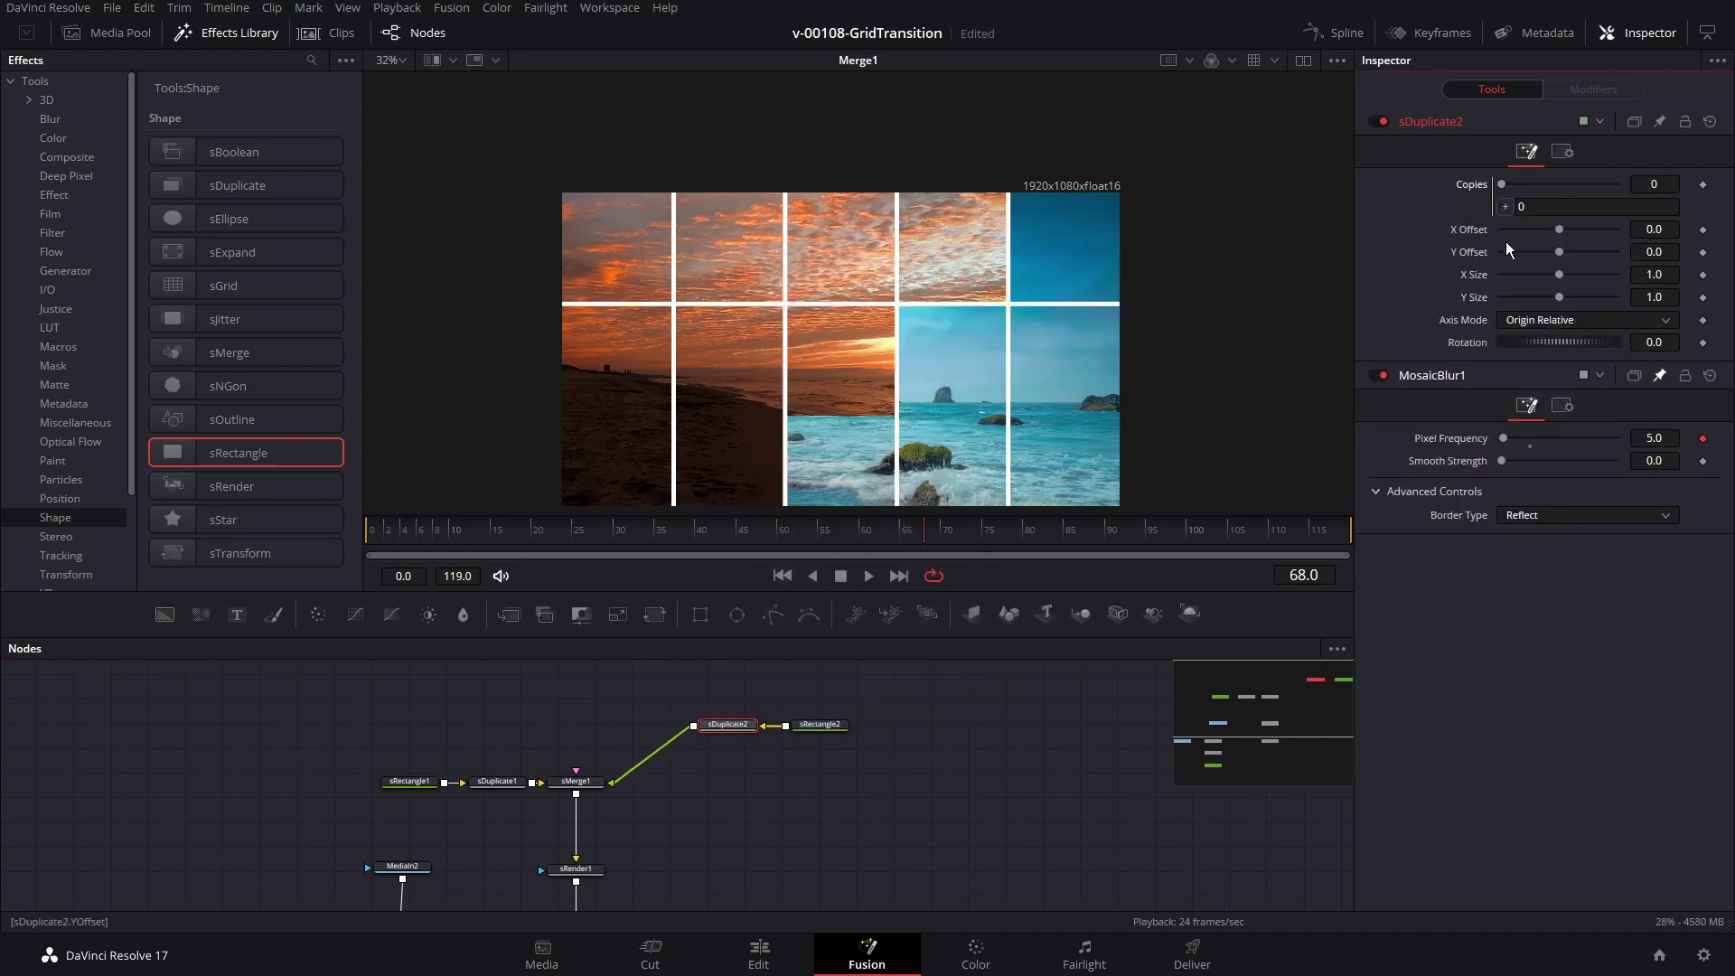
pyautogui.moveTo(1505, 208); pyautogui.dragTo(1457, 443)
# Step: Set sDuplicate2's Y Offset expression to -1/MosaicBlur1.PixelFrequency
pyautogui.rightClick(1479, 256)
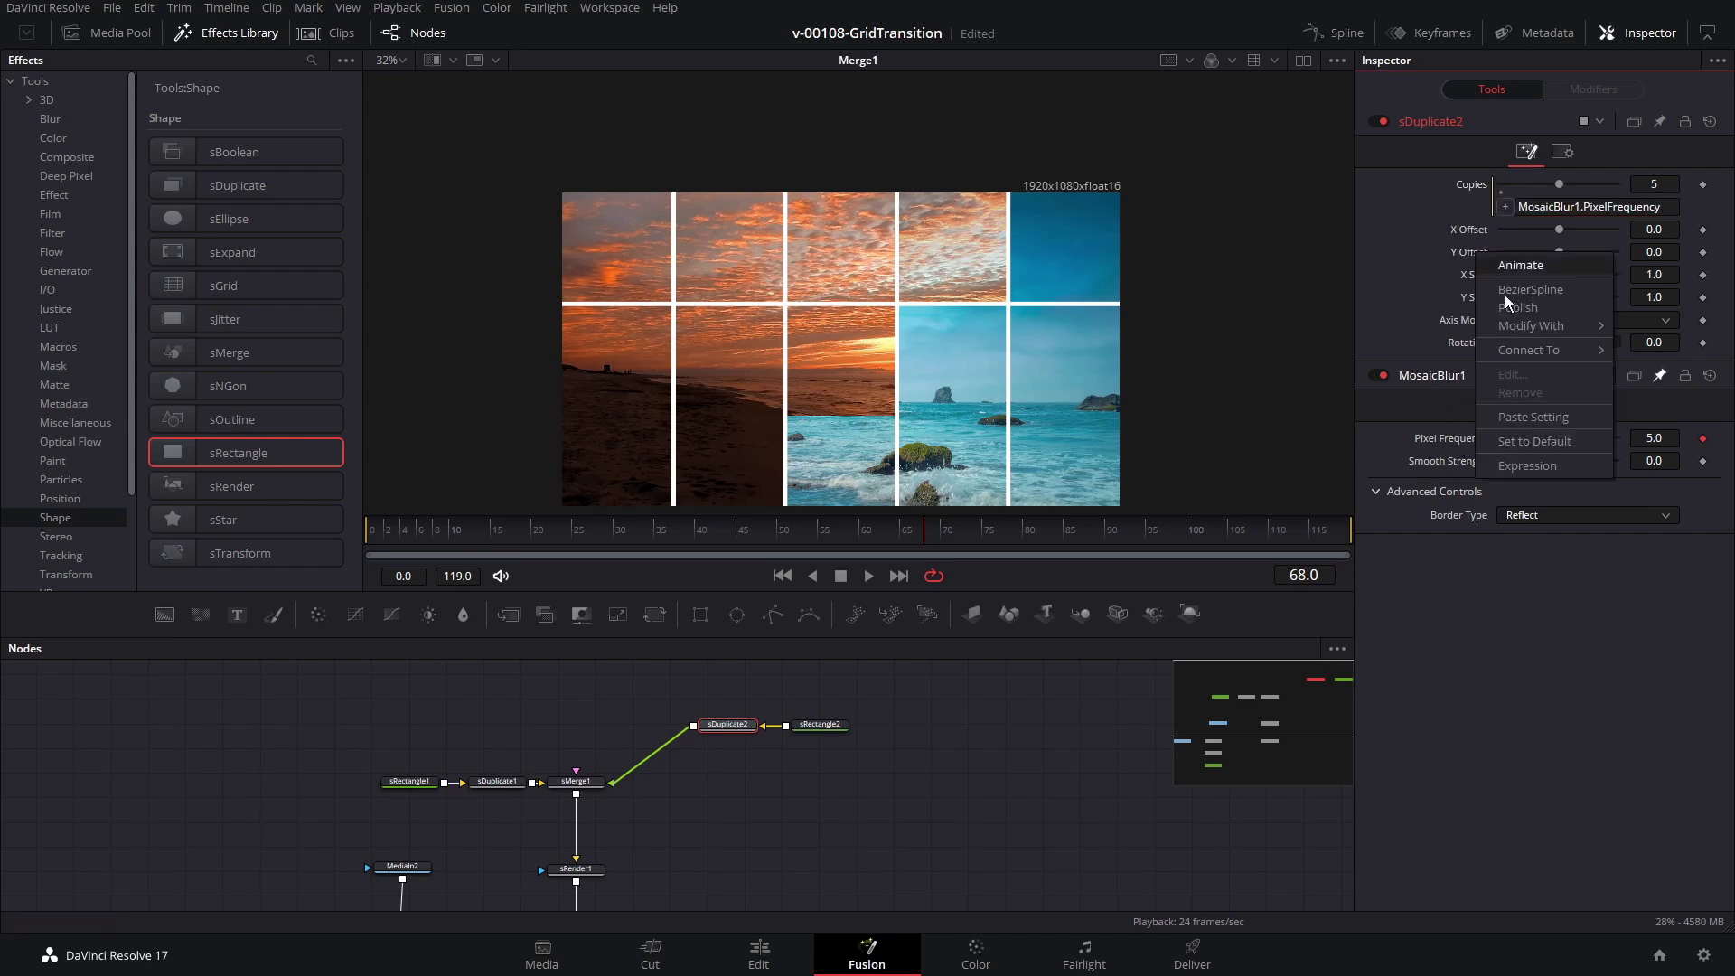
pyautogui.click(1528, 466)
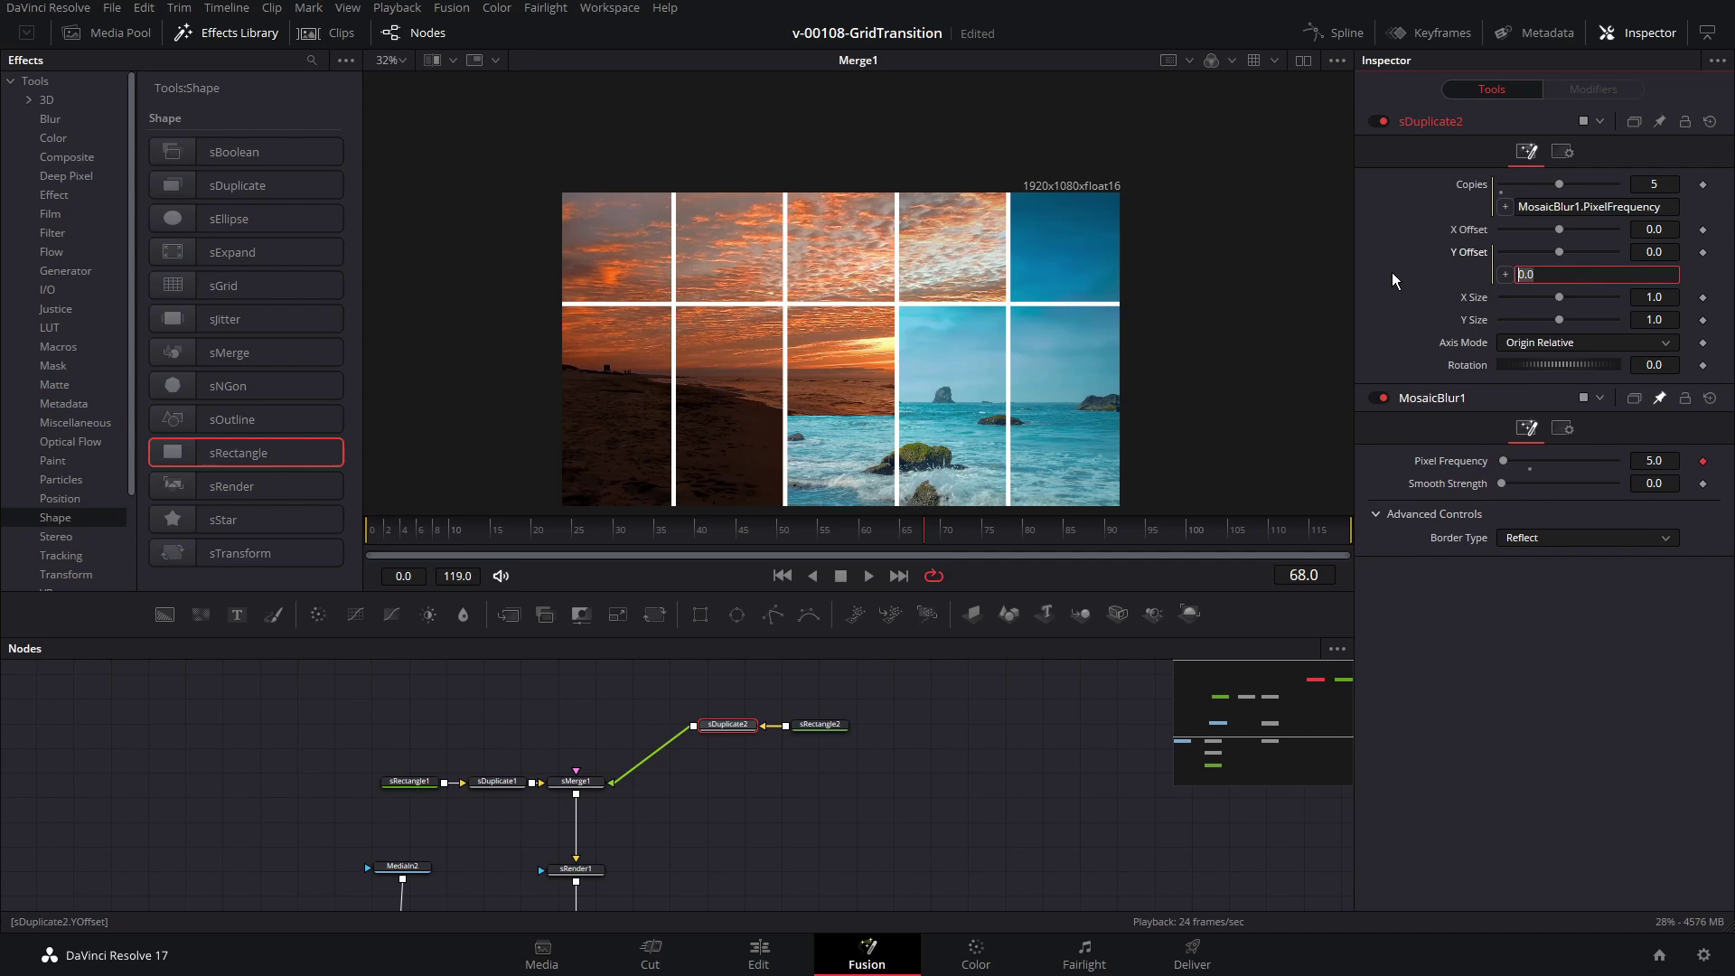
pyautogui.write('1/')
pyautogui.moveTo(1505, 274); pyautogui.dragTo(1464, 466)
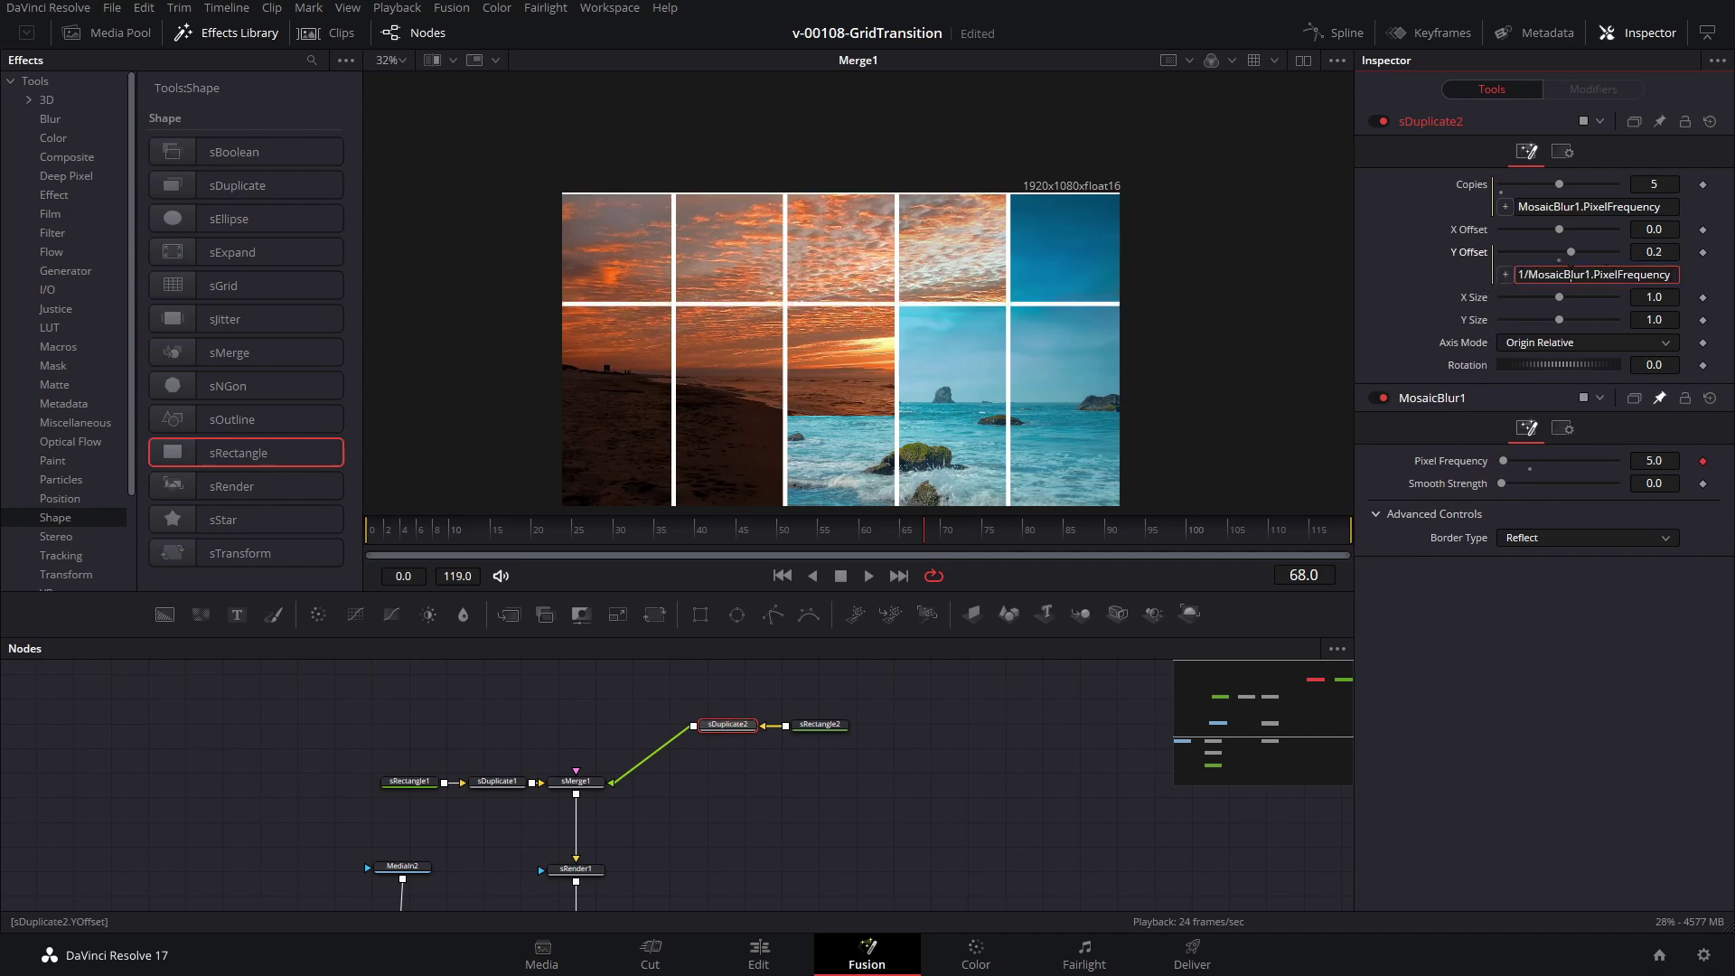
pyautogui.write('-')
pyautogui.press('Return')
# Step: Tidy the shape nodes into one row in the node graph and select them together
pyautogui.scroll(-3, 864, 746)
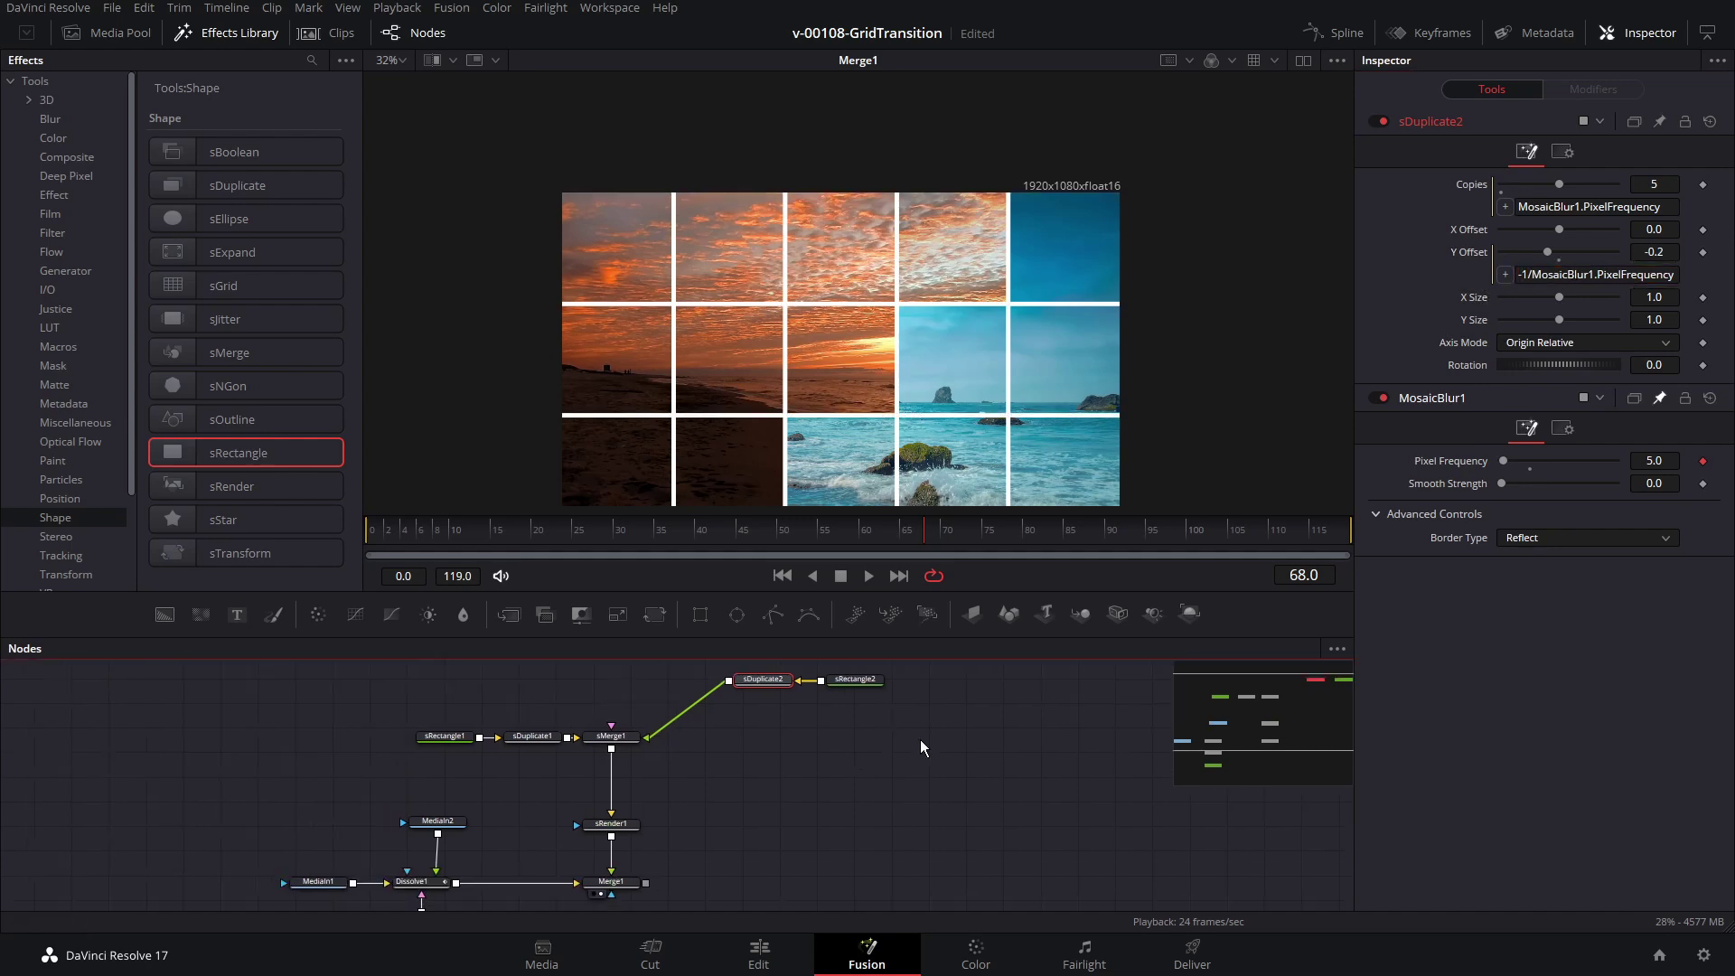
pyautogui.scroll(3, 899, 762)
pyautogui.hotkey('ctrl', 'a')
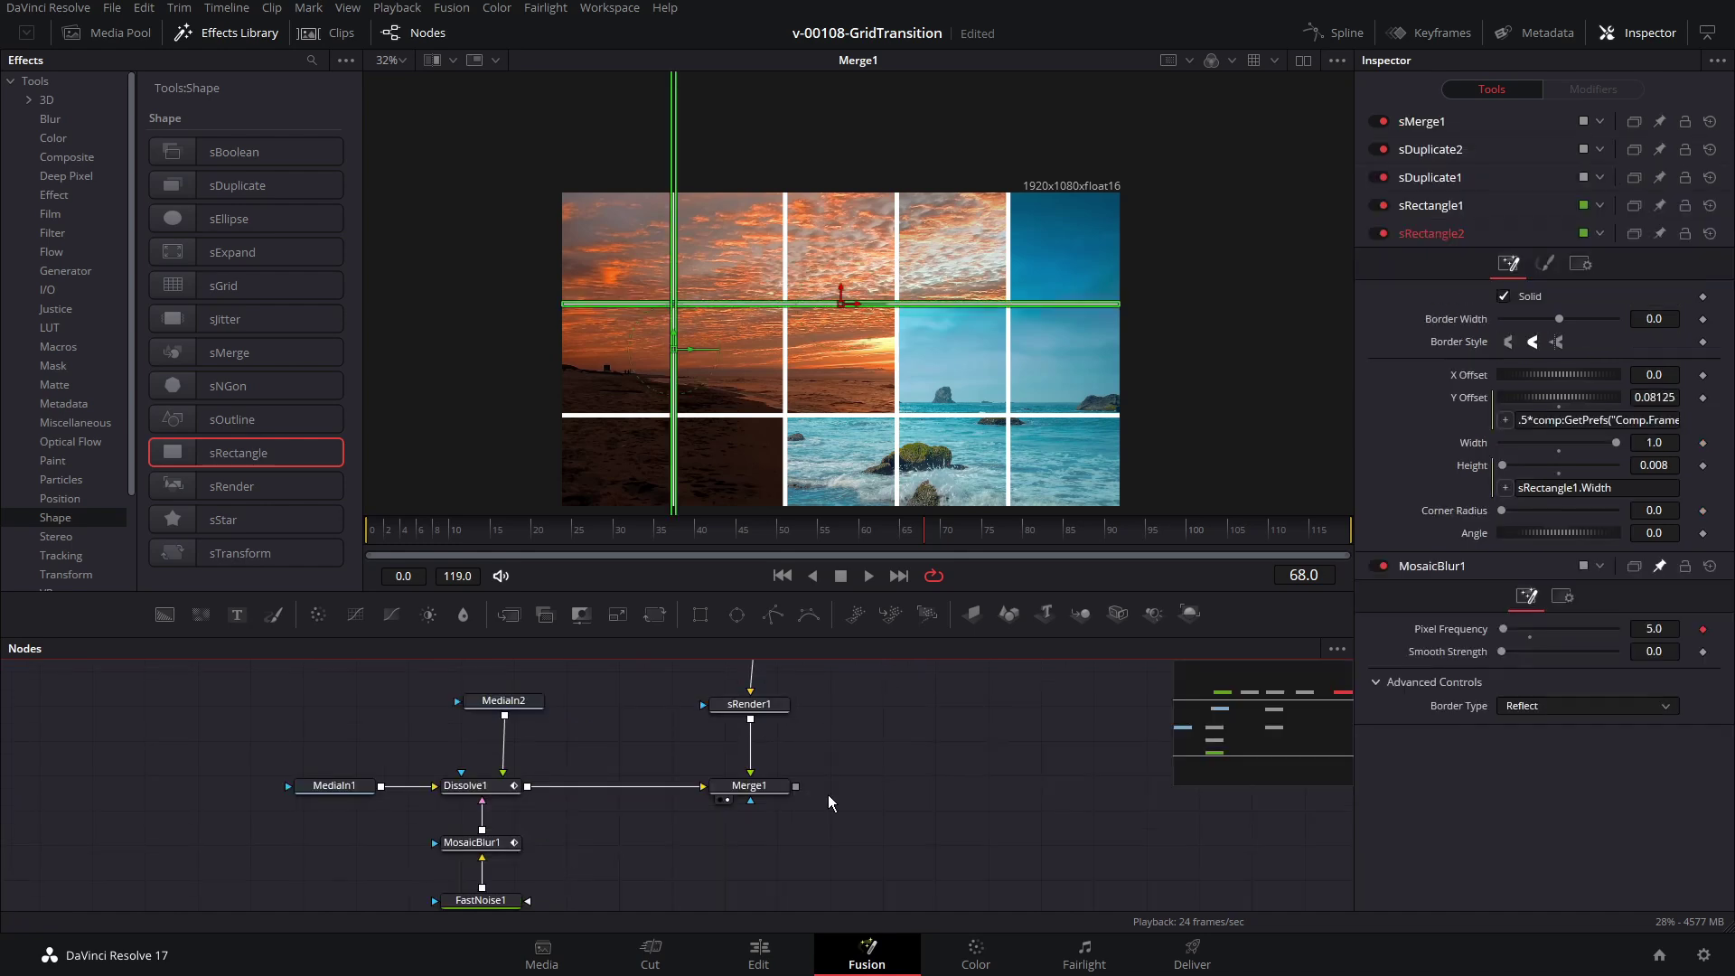
# Step: Test the linked grid by raising MosaicBlur1's Pixel Frequency and setting it to 20
pyautogui.click(472, 843)
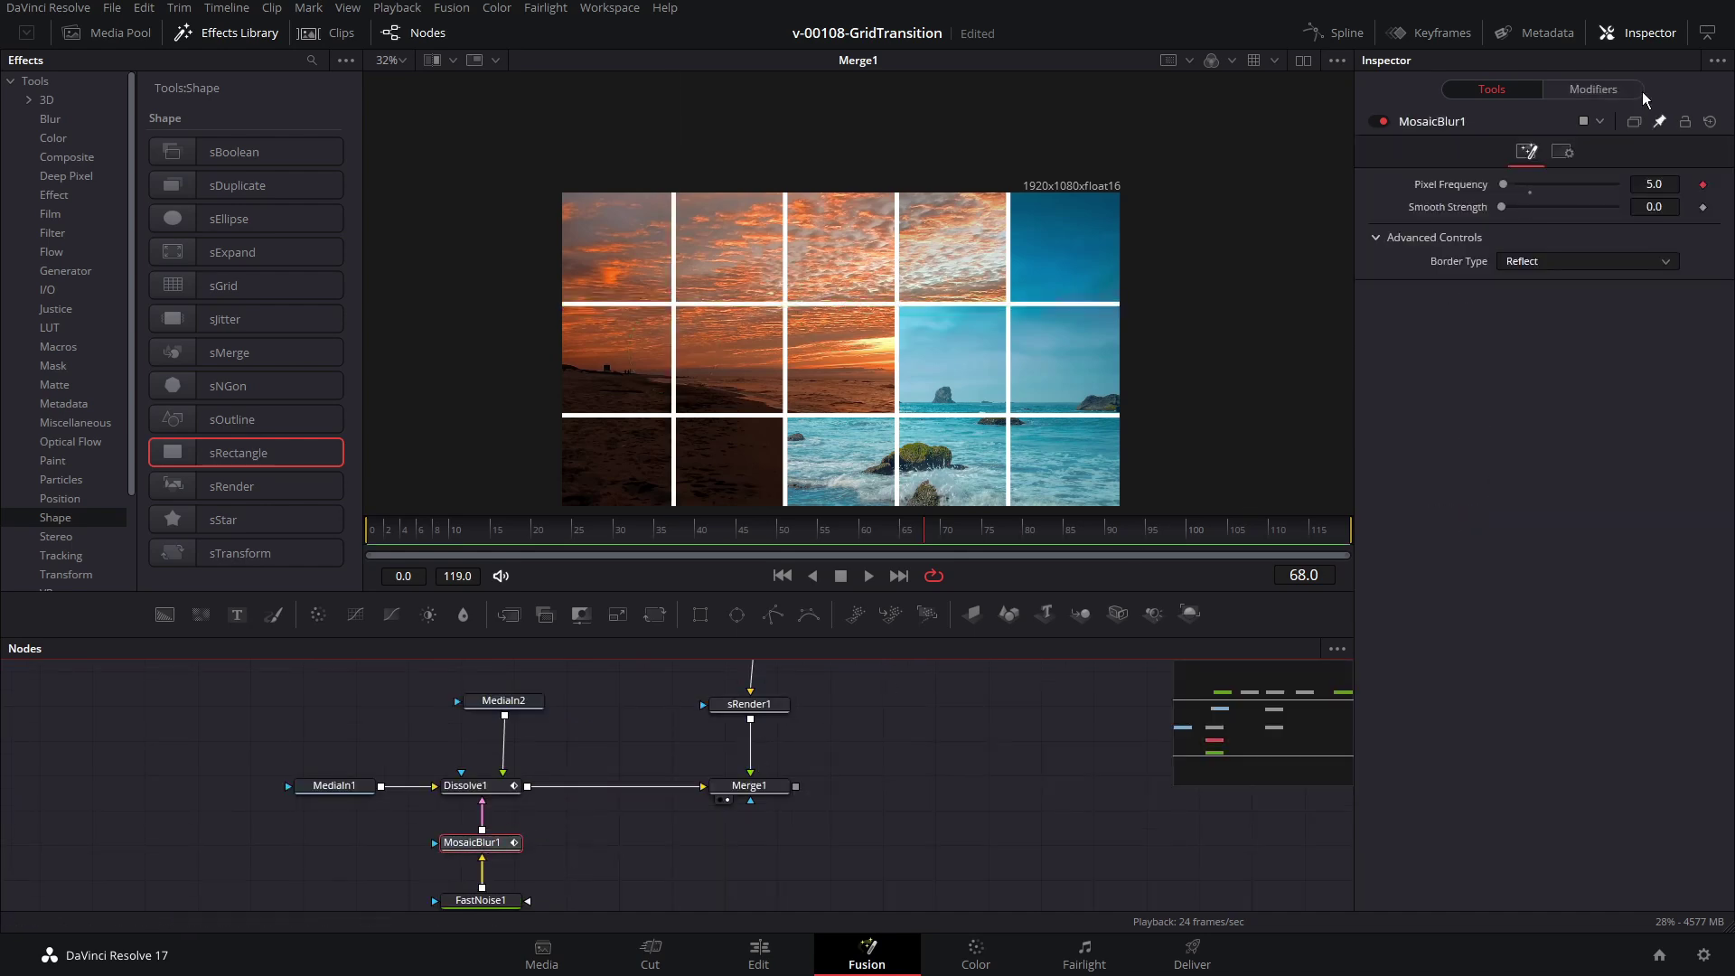
pyautogui.moveTo(1505, 184); pyautogui.dragTo(1506, 189)
pyautogui.click(1651, 183)
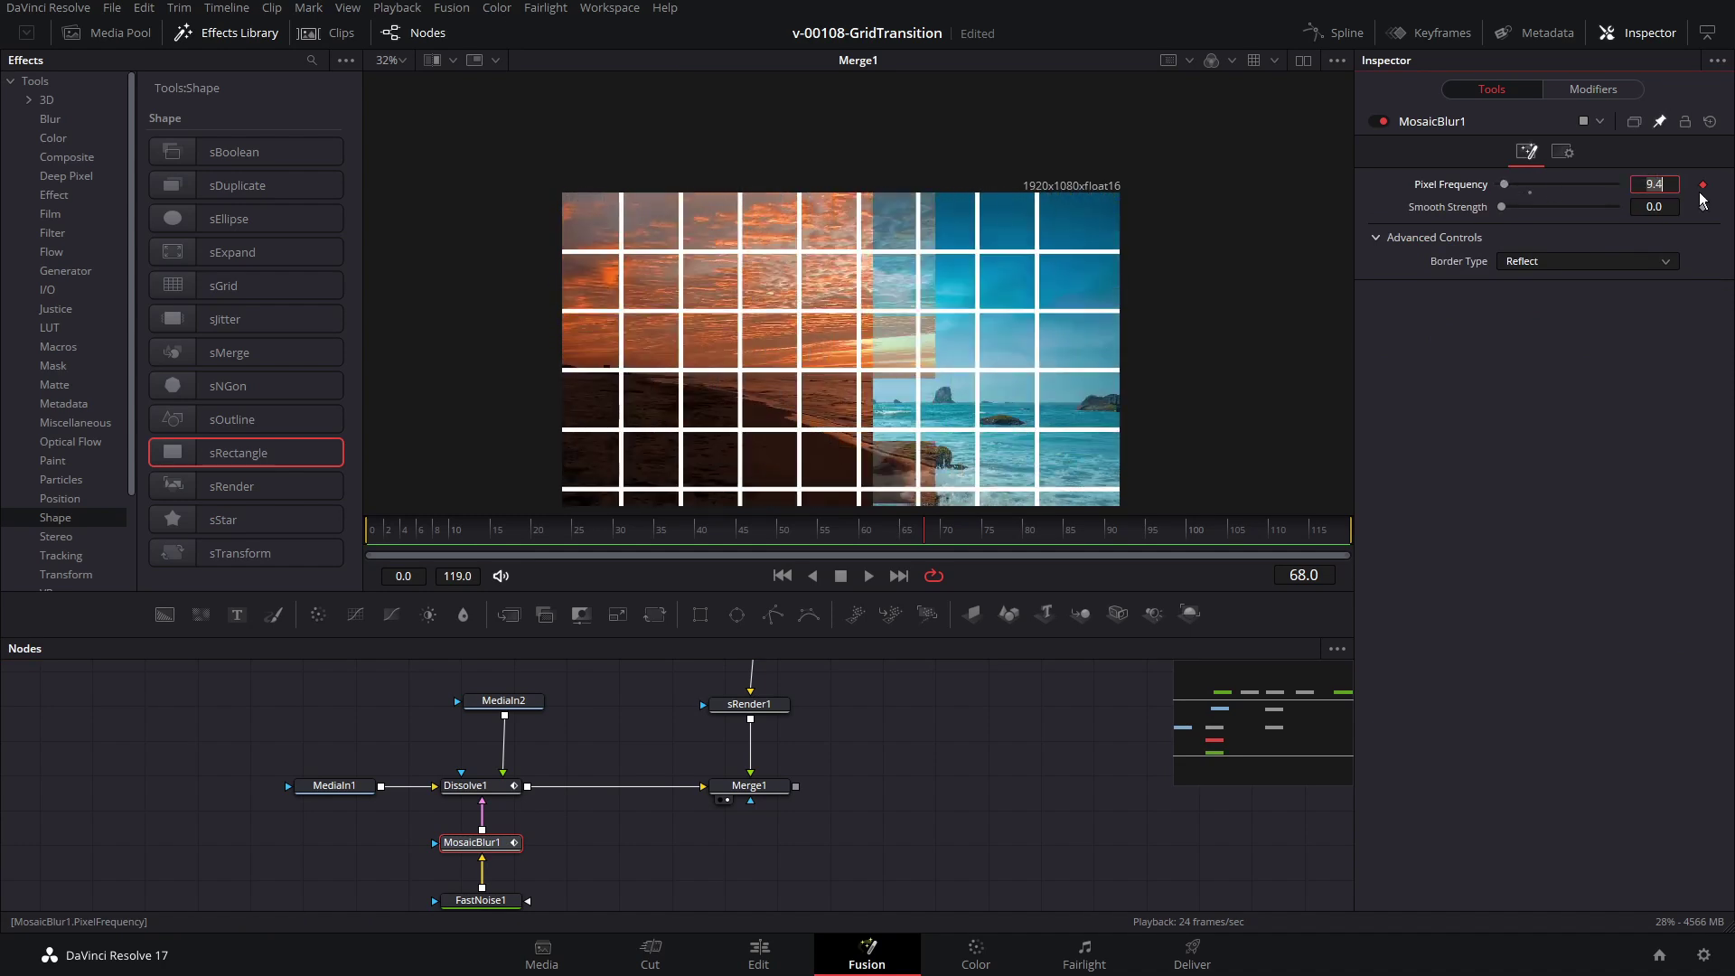
pyautogui.write('20')
pyautogui.press('Return')
# Step: Lower Merge1's Blend to about 0.614 to make the grid lines semi-transparent
pyautogui.scroll(3, 647, 703)
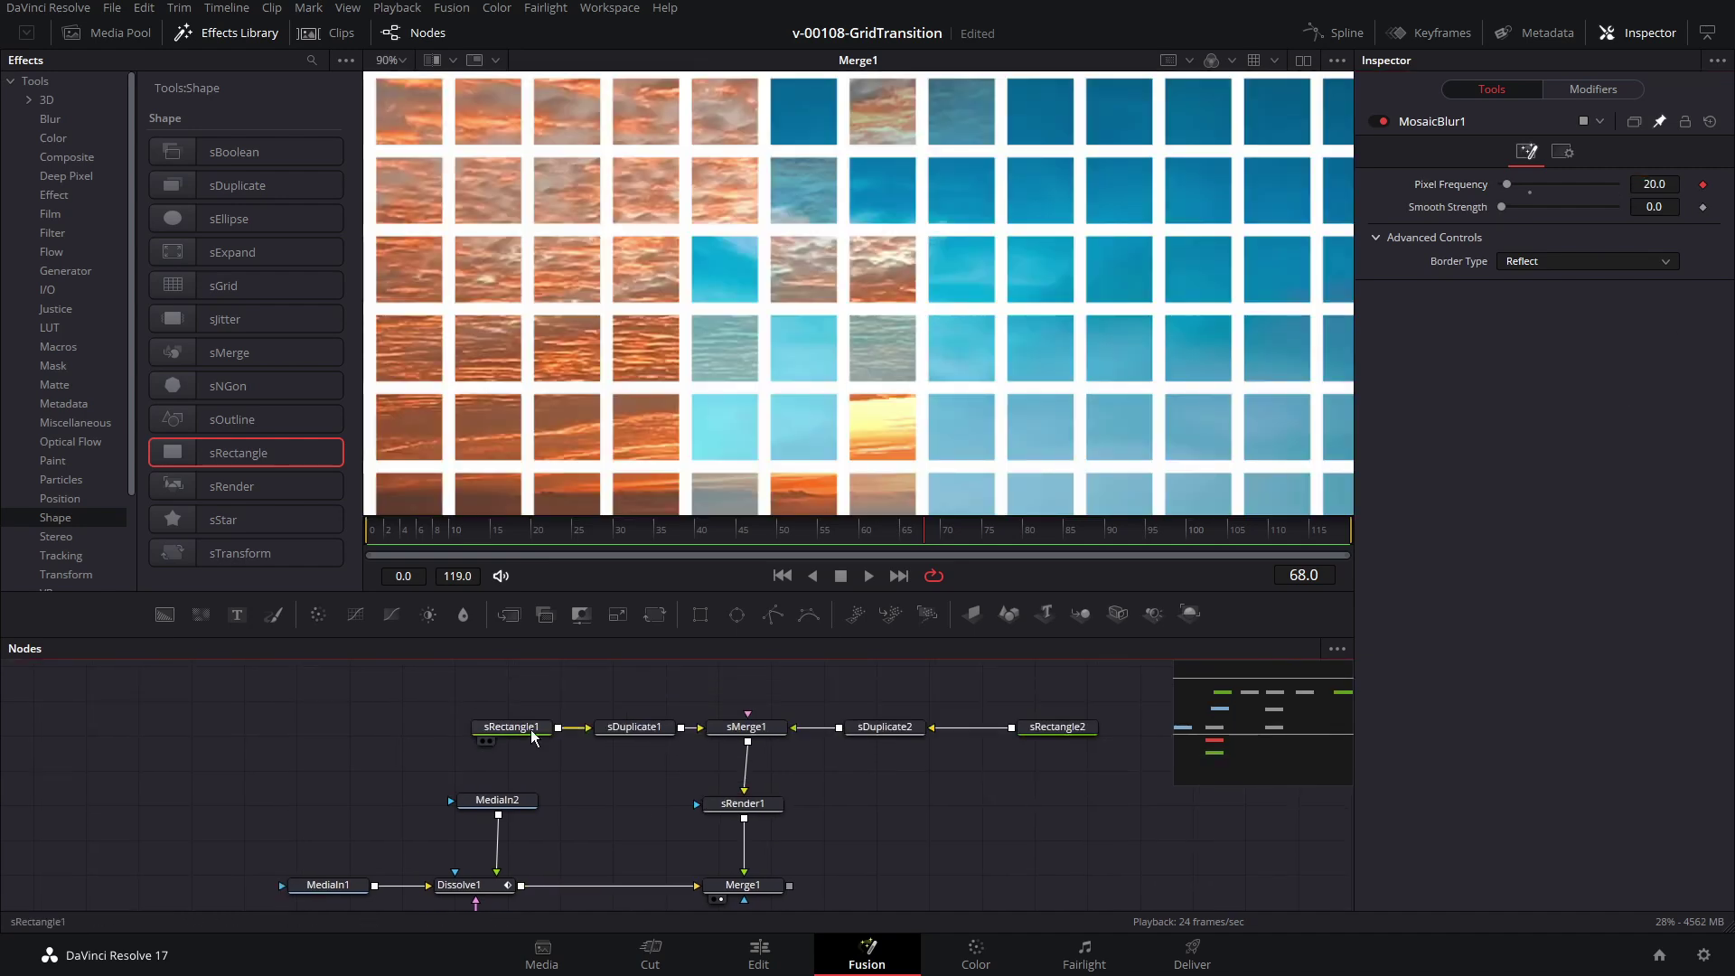
pyautogui.click(743, 804)
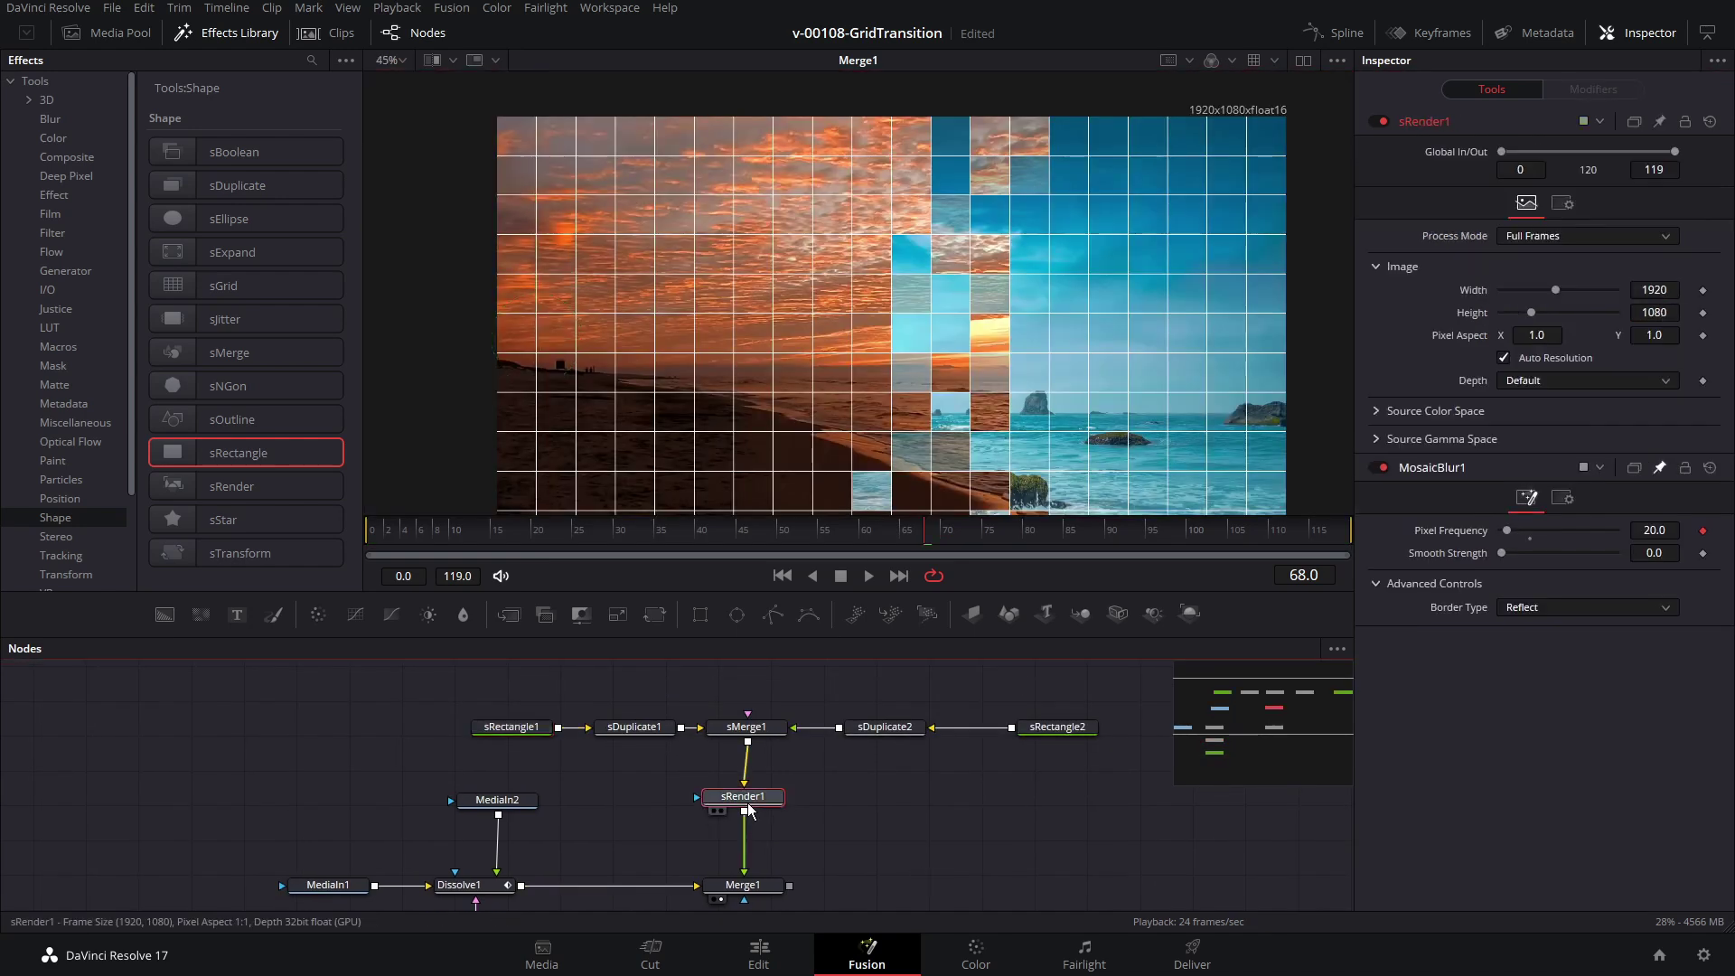
pyautogui.click(743, 885)
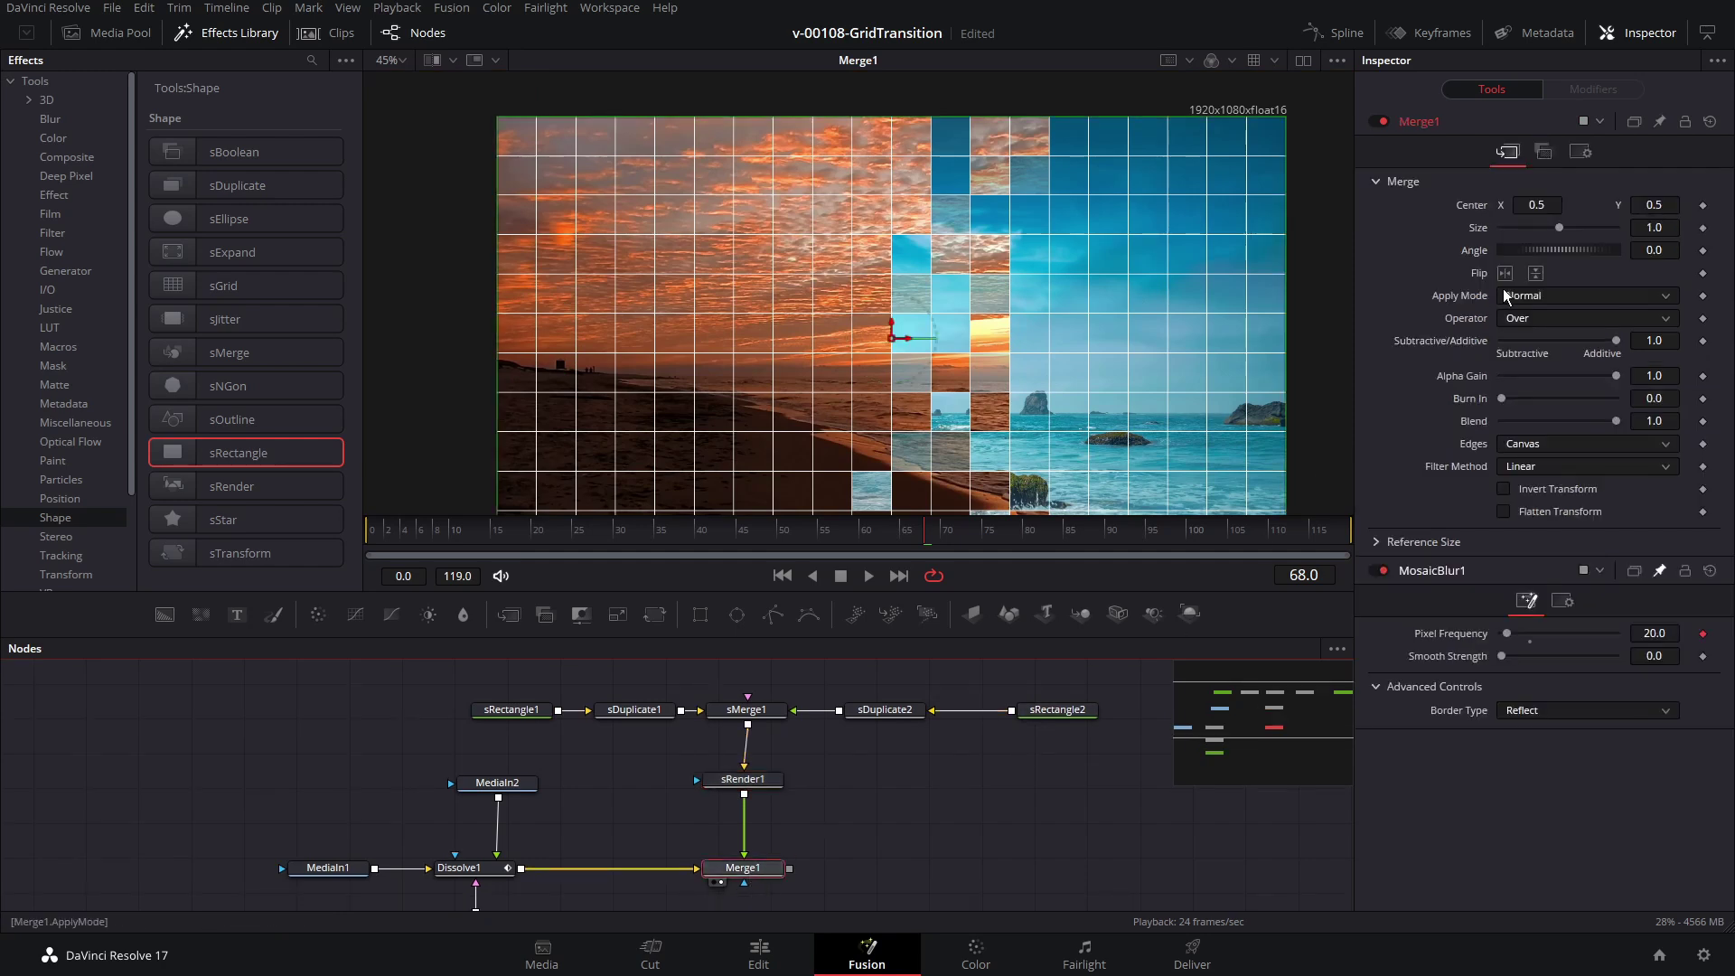
pyautogui.moveTo(1618, 420); pyautogui.dragTo(1574, 419)
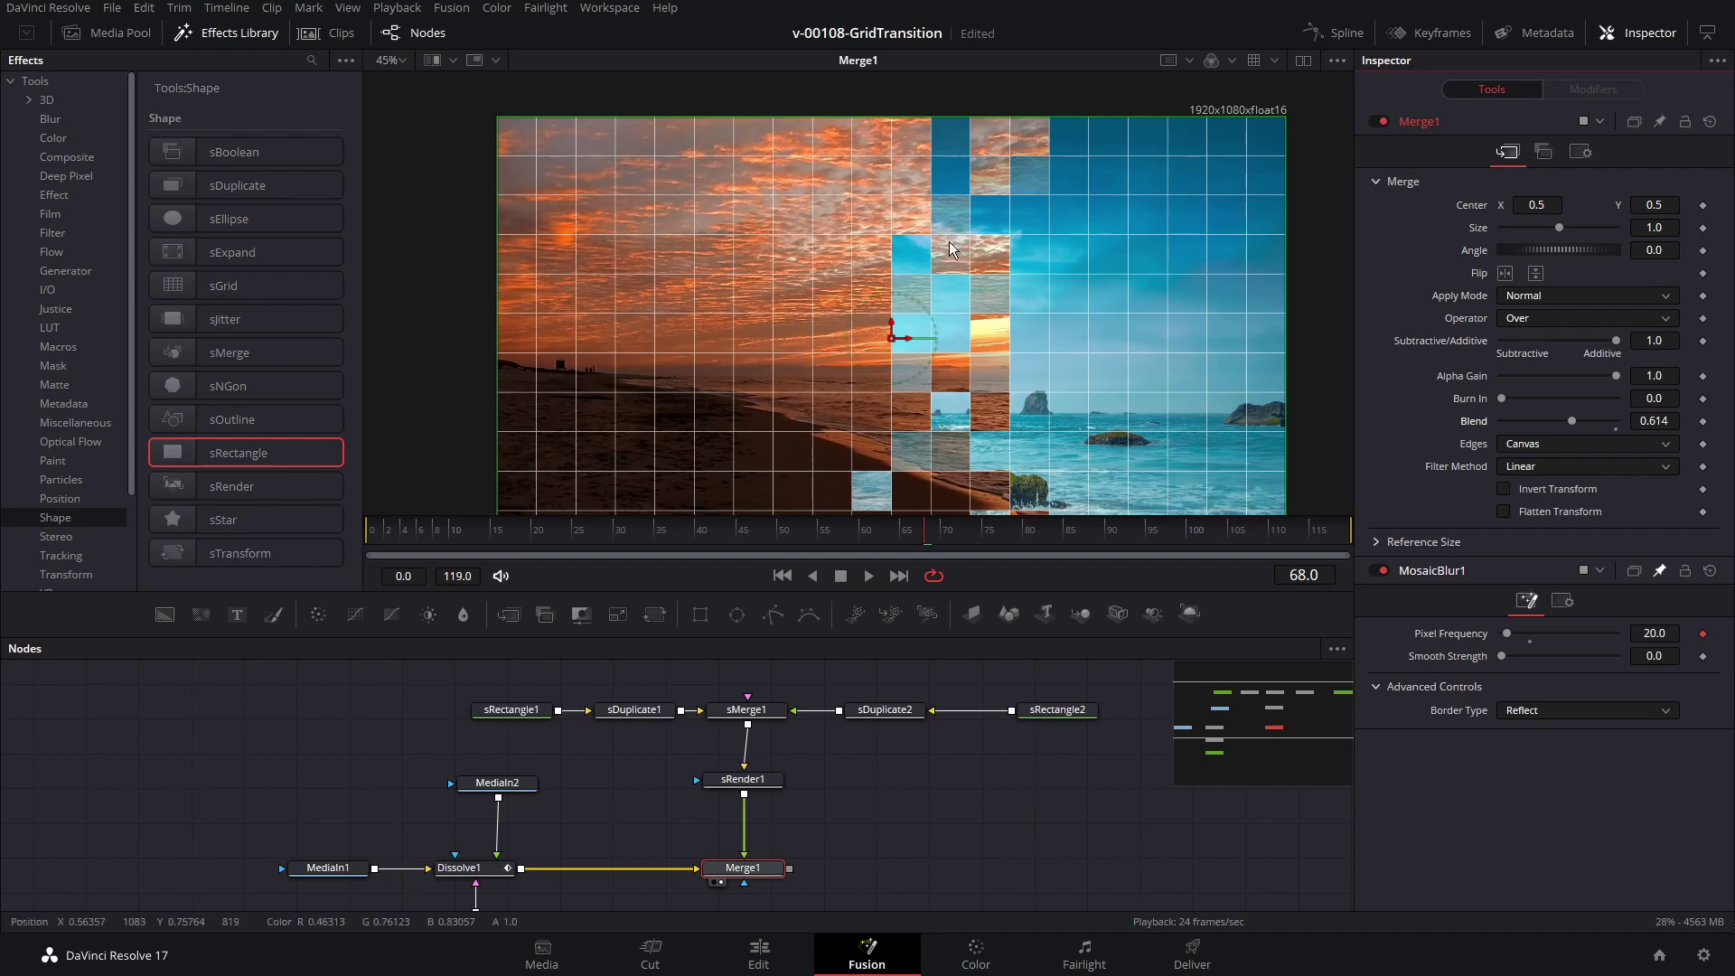
# Step: Set MosaicBlur1's Pixel Frequency to 30
pyautogui.scroll(-2, 883, 852)
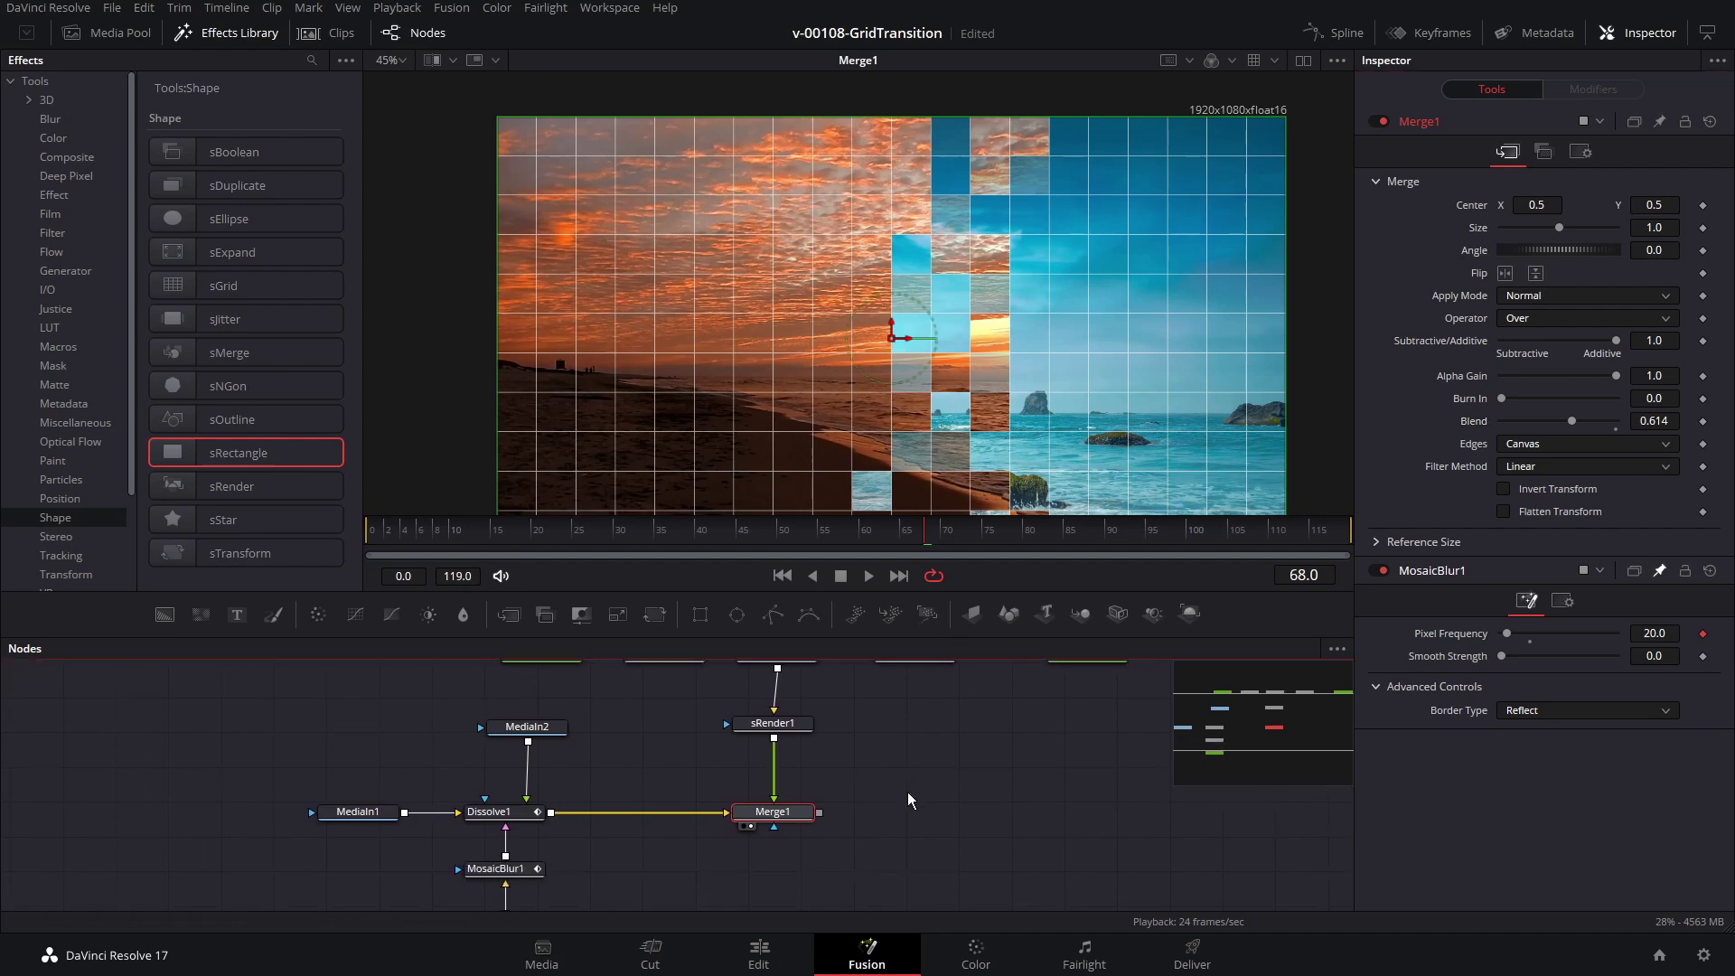
pyautogui.click(496, 868)
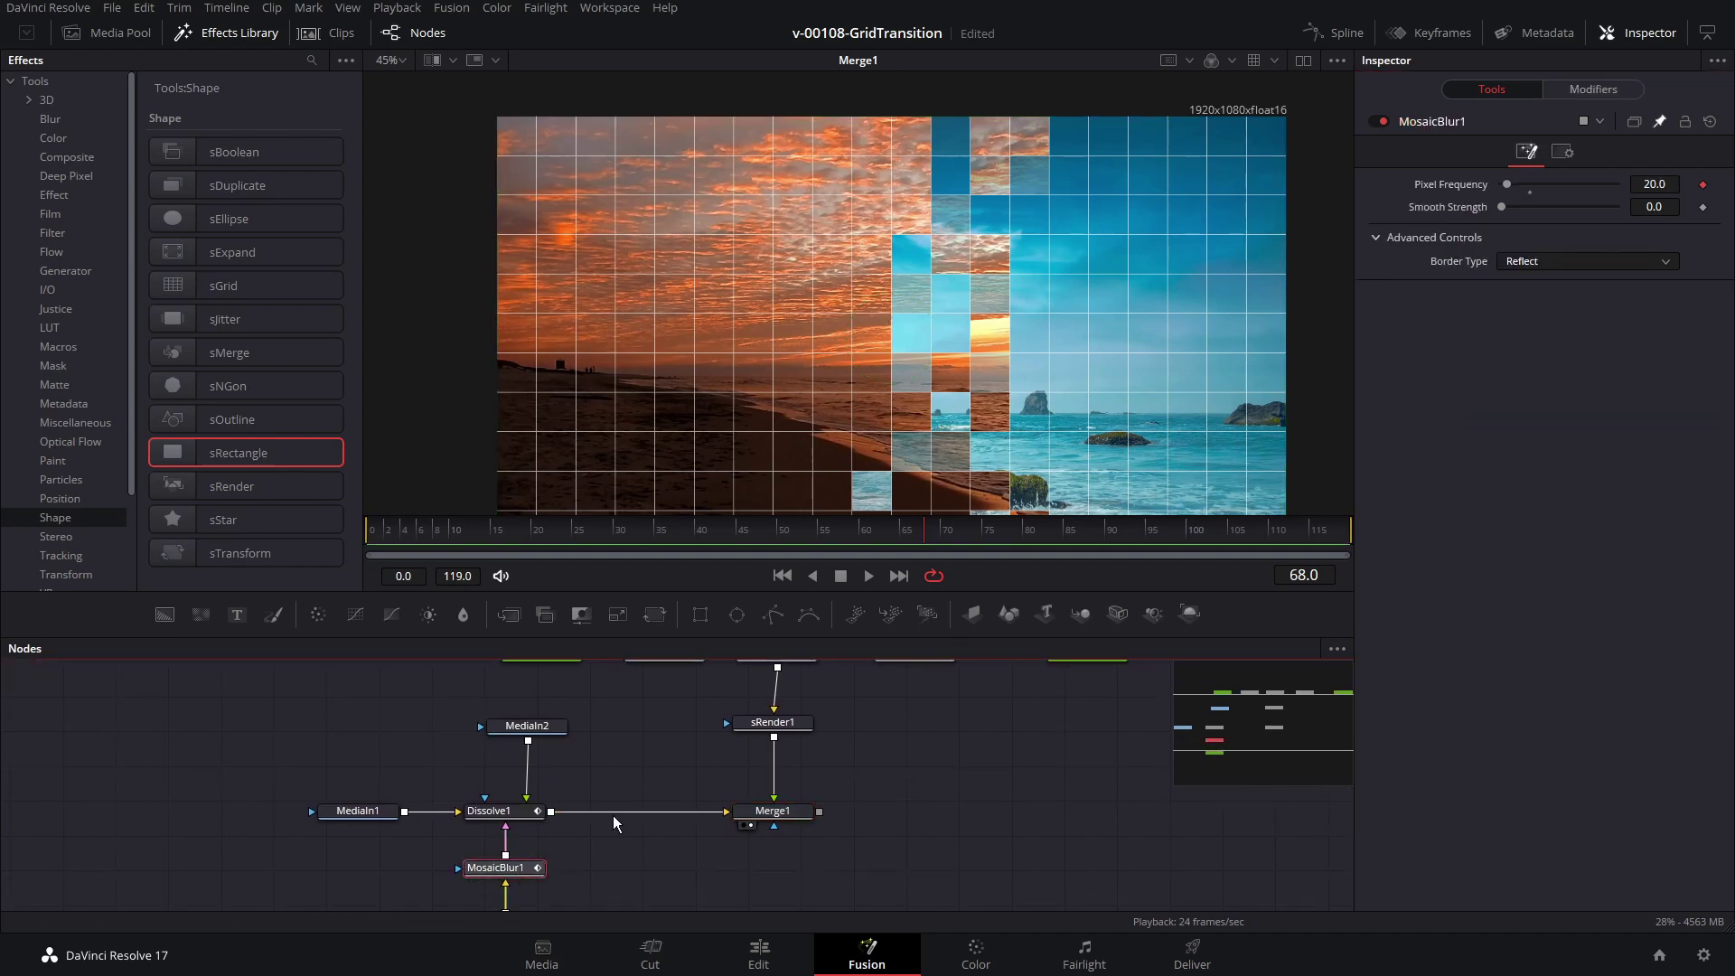
pyautogui.click(1654, 184)
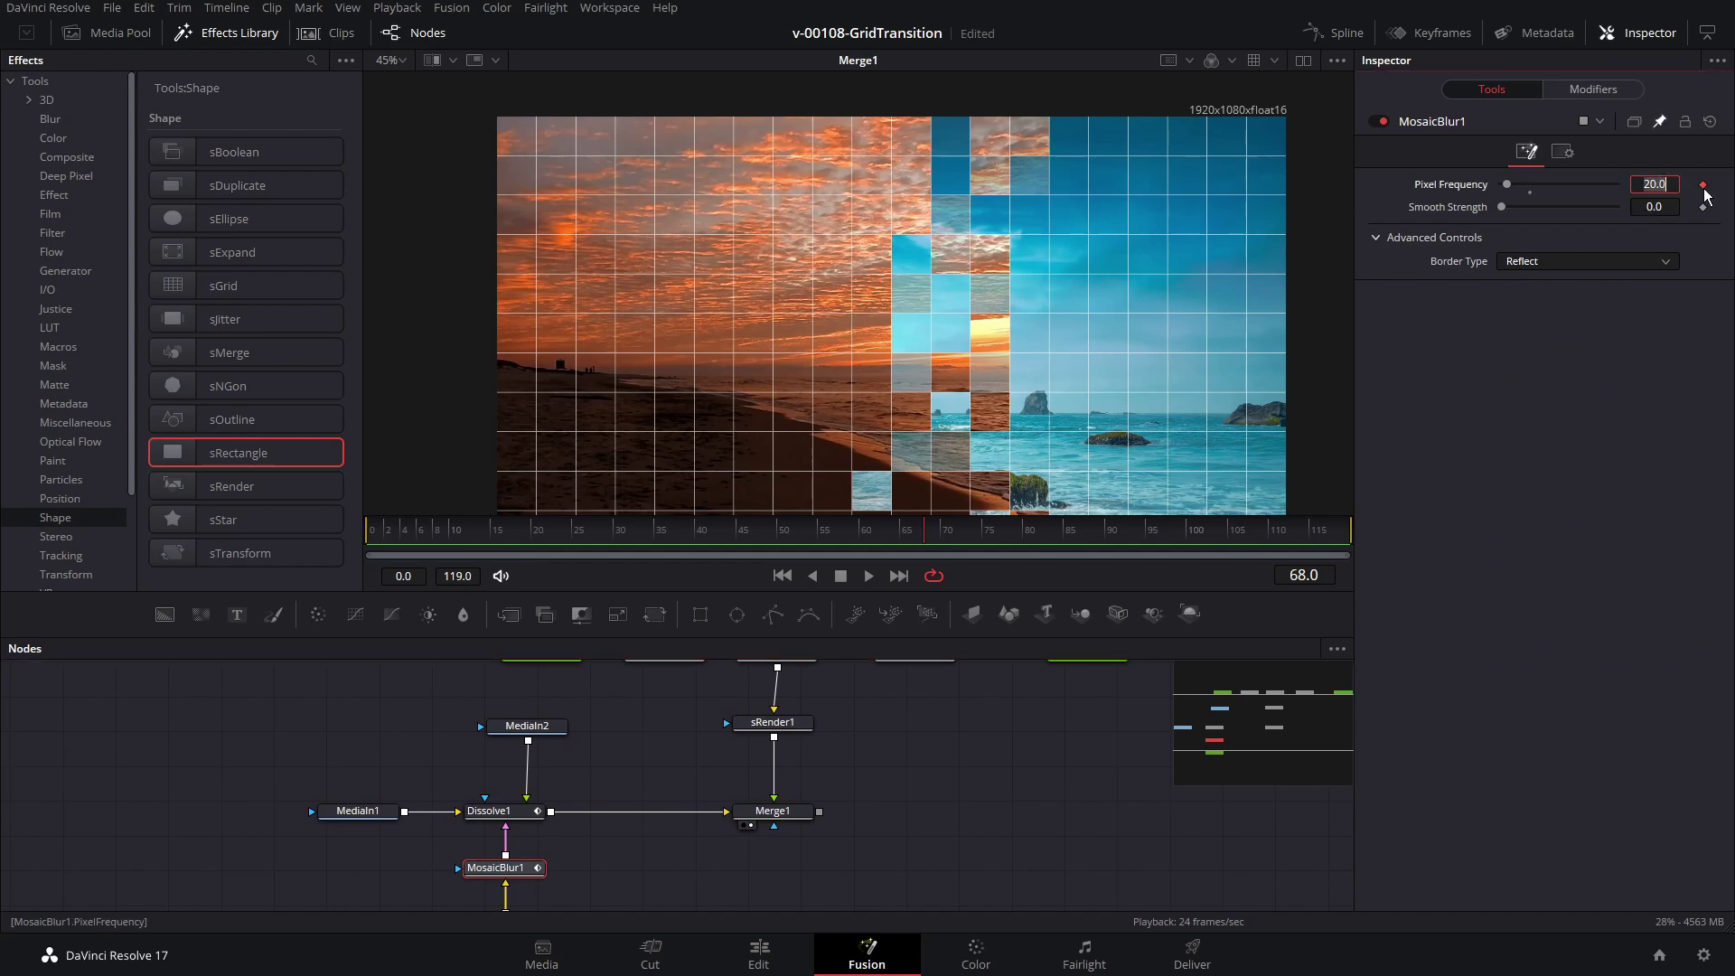
pyautogui.press('Return')
pyautogui.scroll(8, 1201, 286)
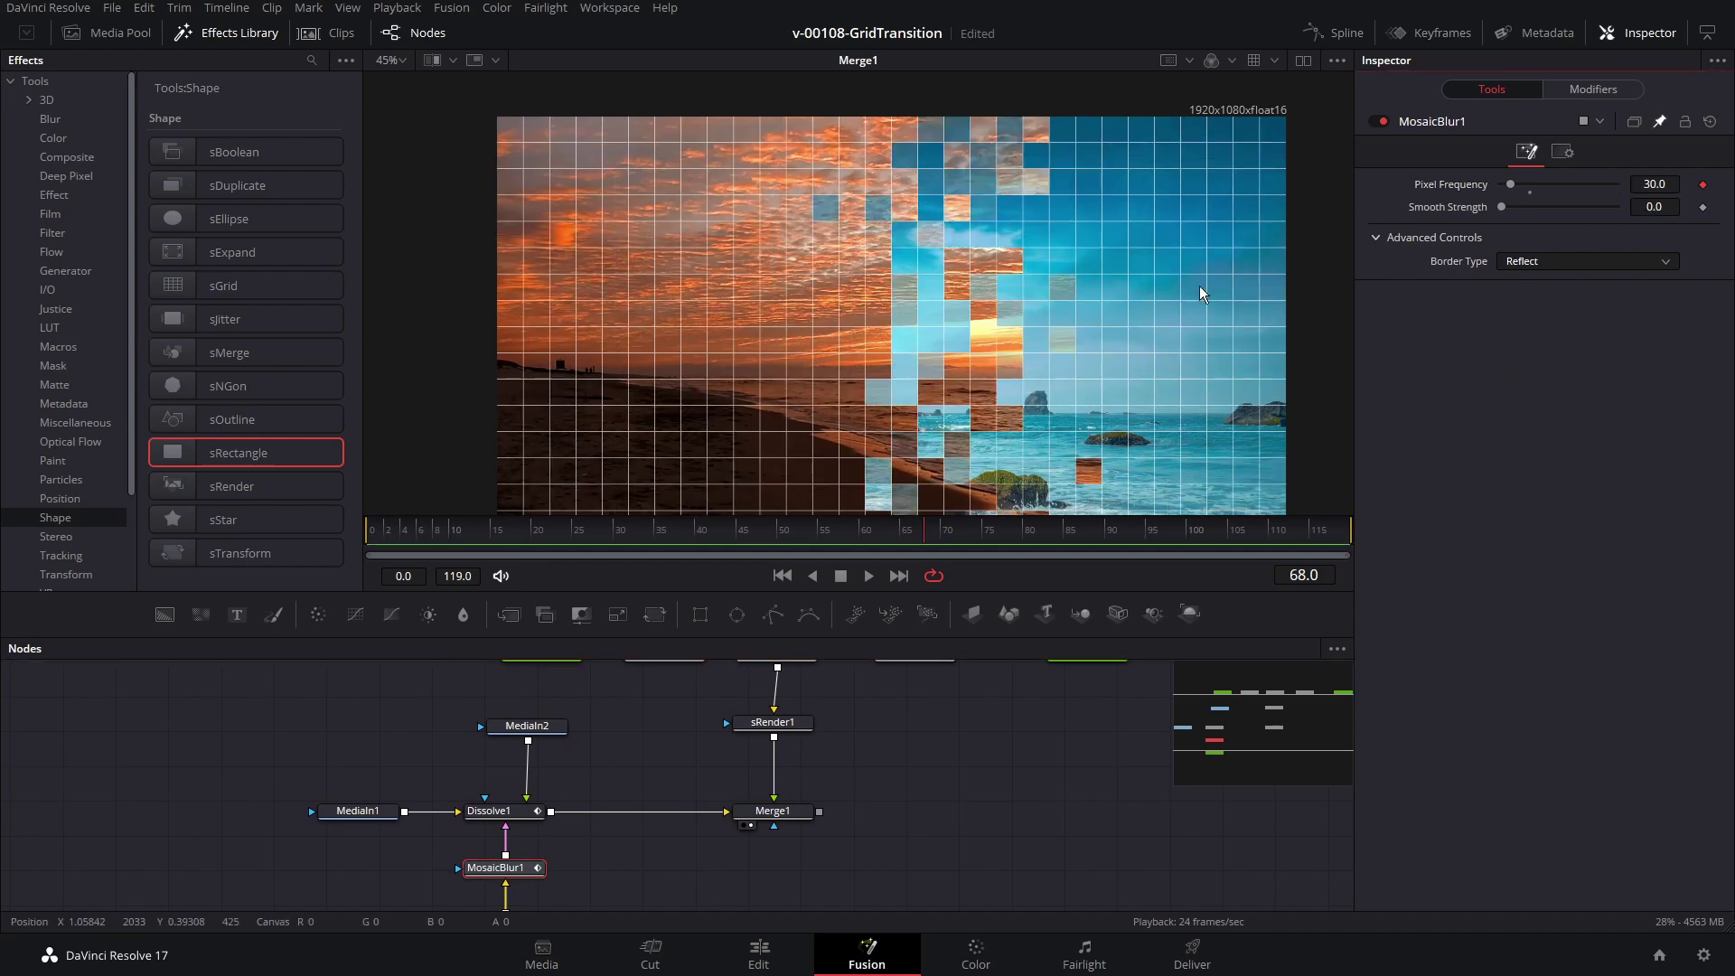
# Step: Set MosaicBlur1's Pixel Frequency to 29 and check how the grid lines align with the mosaic blocks
pyautogui.scroll(-5, 991, 208)
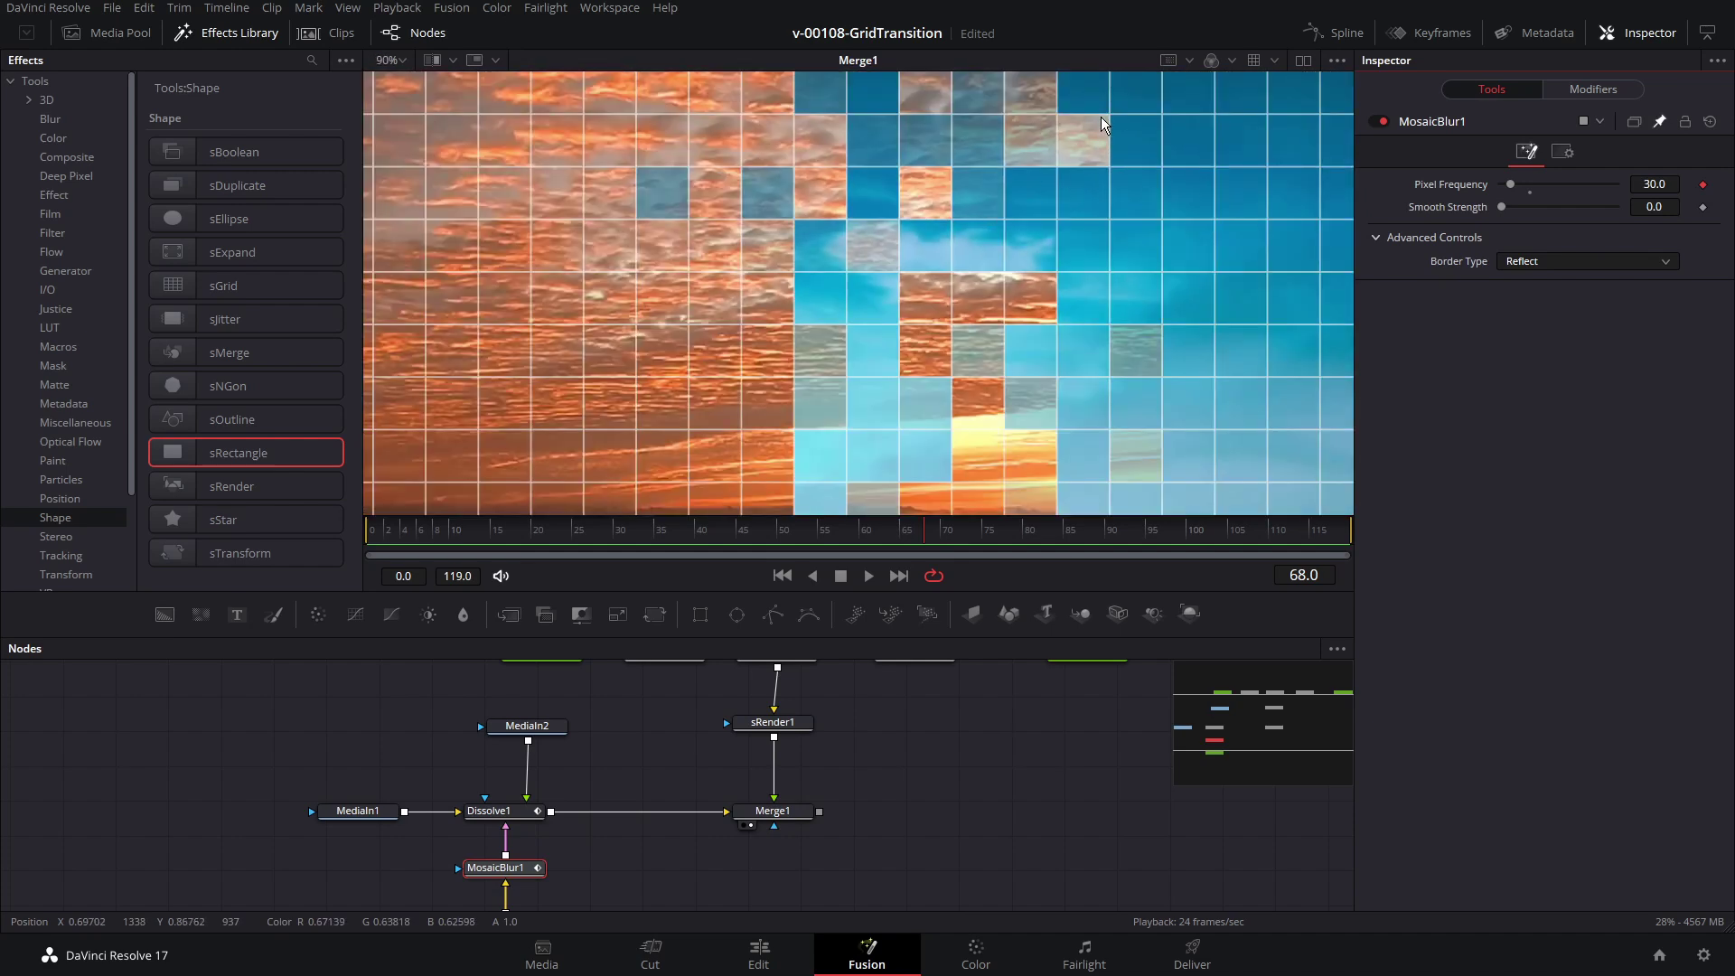
pyautogui.scroll(-1, 873, 243)
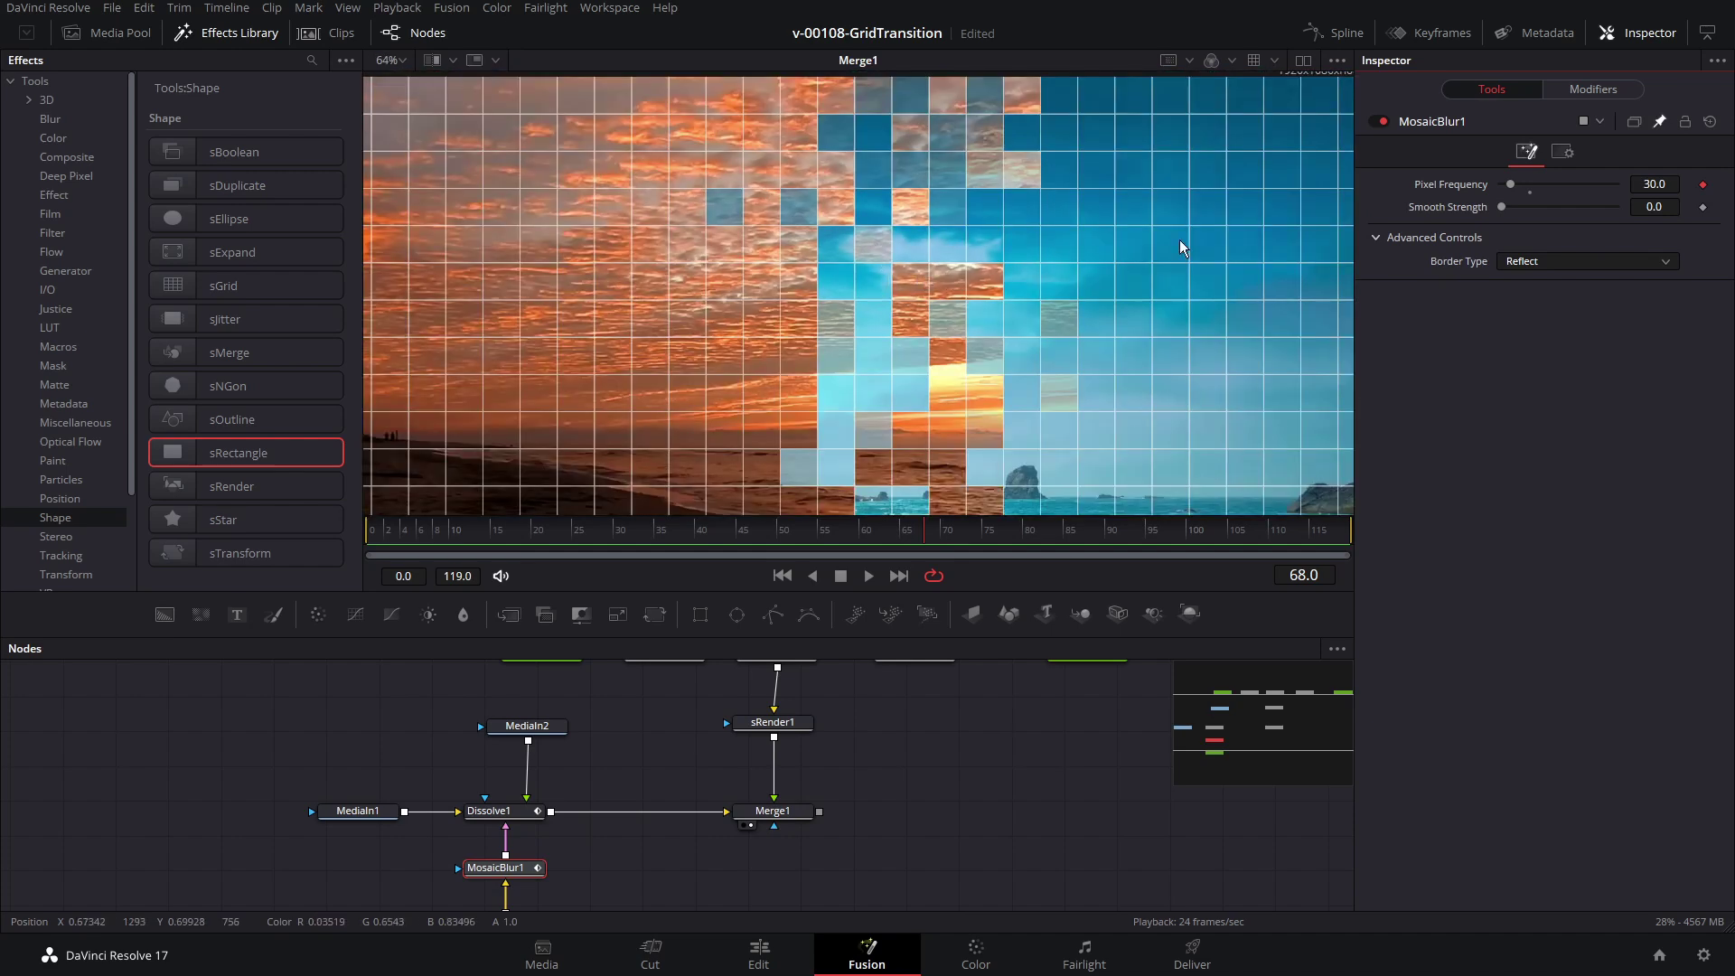
pyautogui.click(1668, 184)
pyautogui.write('2')
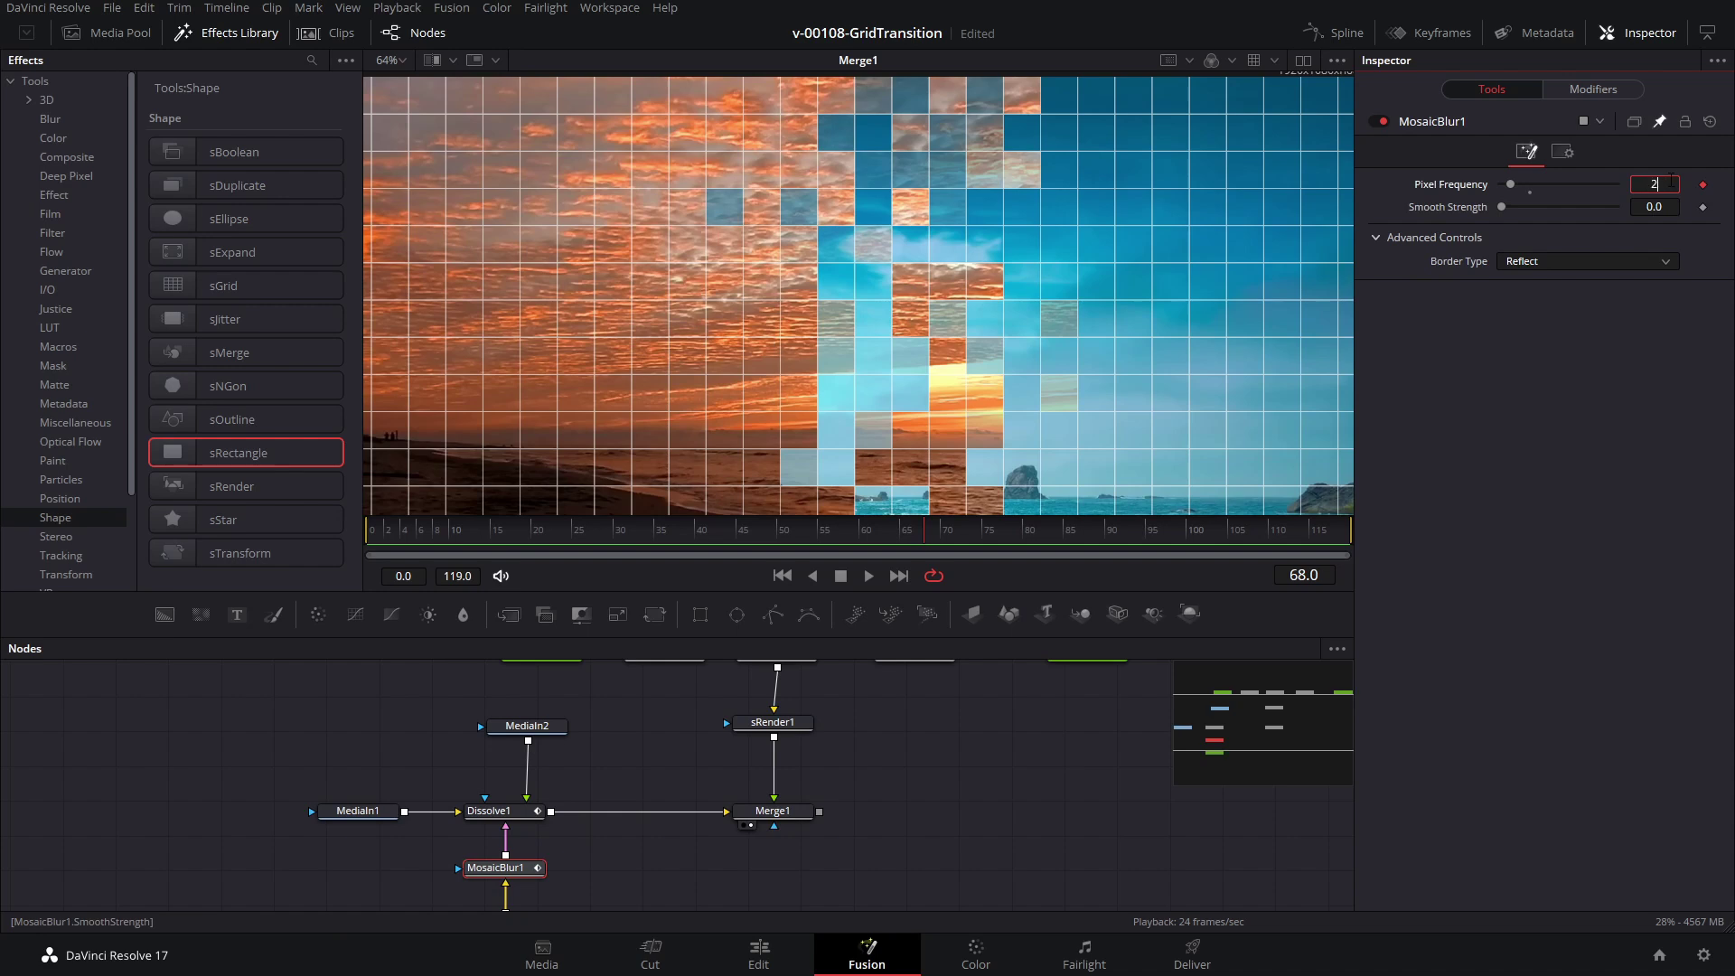
pyautogui.write('9')
pyautogui.press('Return')
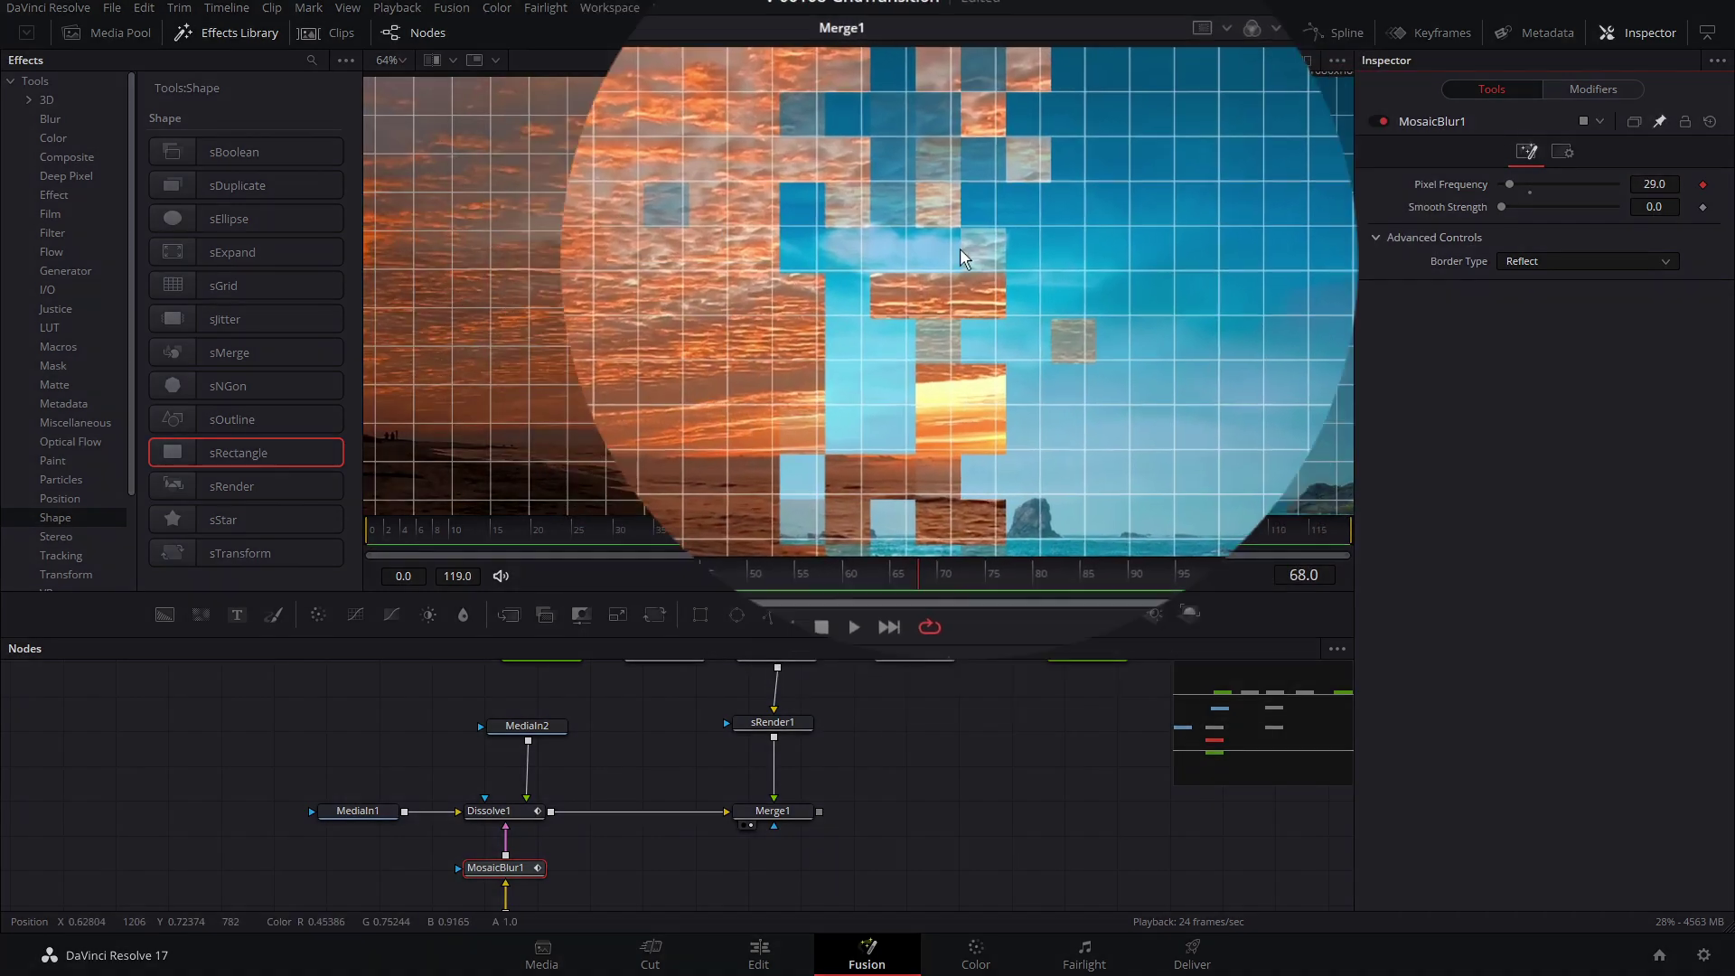
pyautogui.scroll(3, 857, 190)
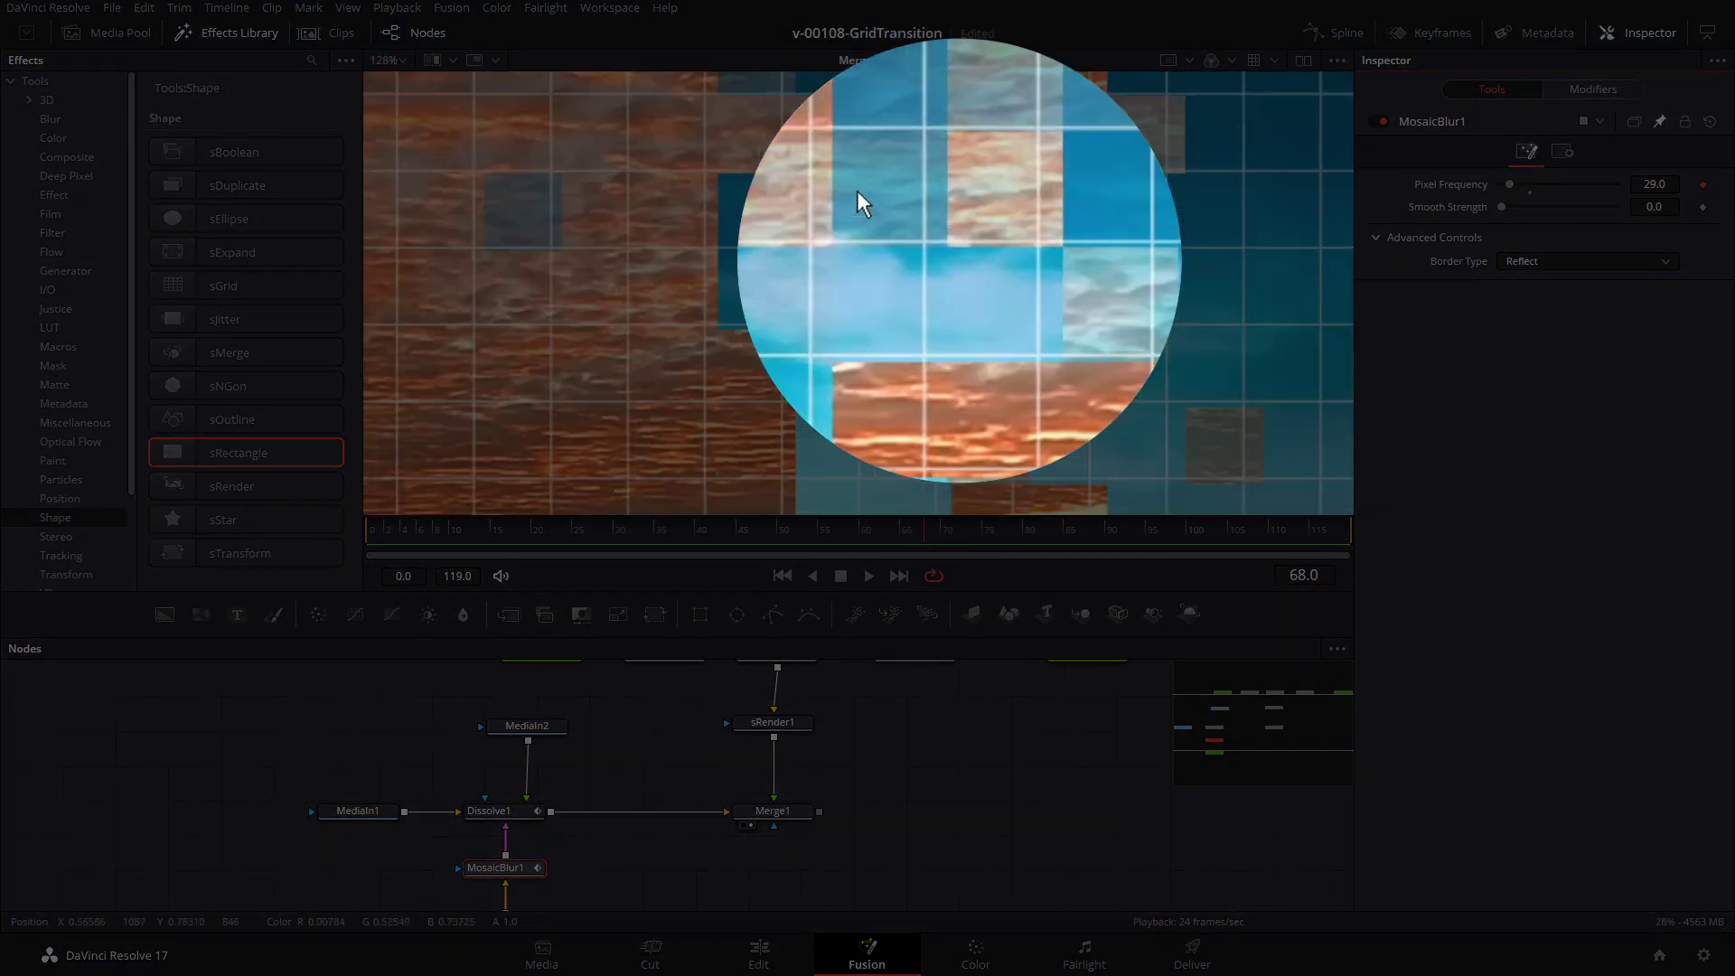
pyautogui.scroll(-2, 829, 161)
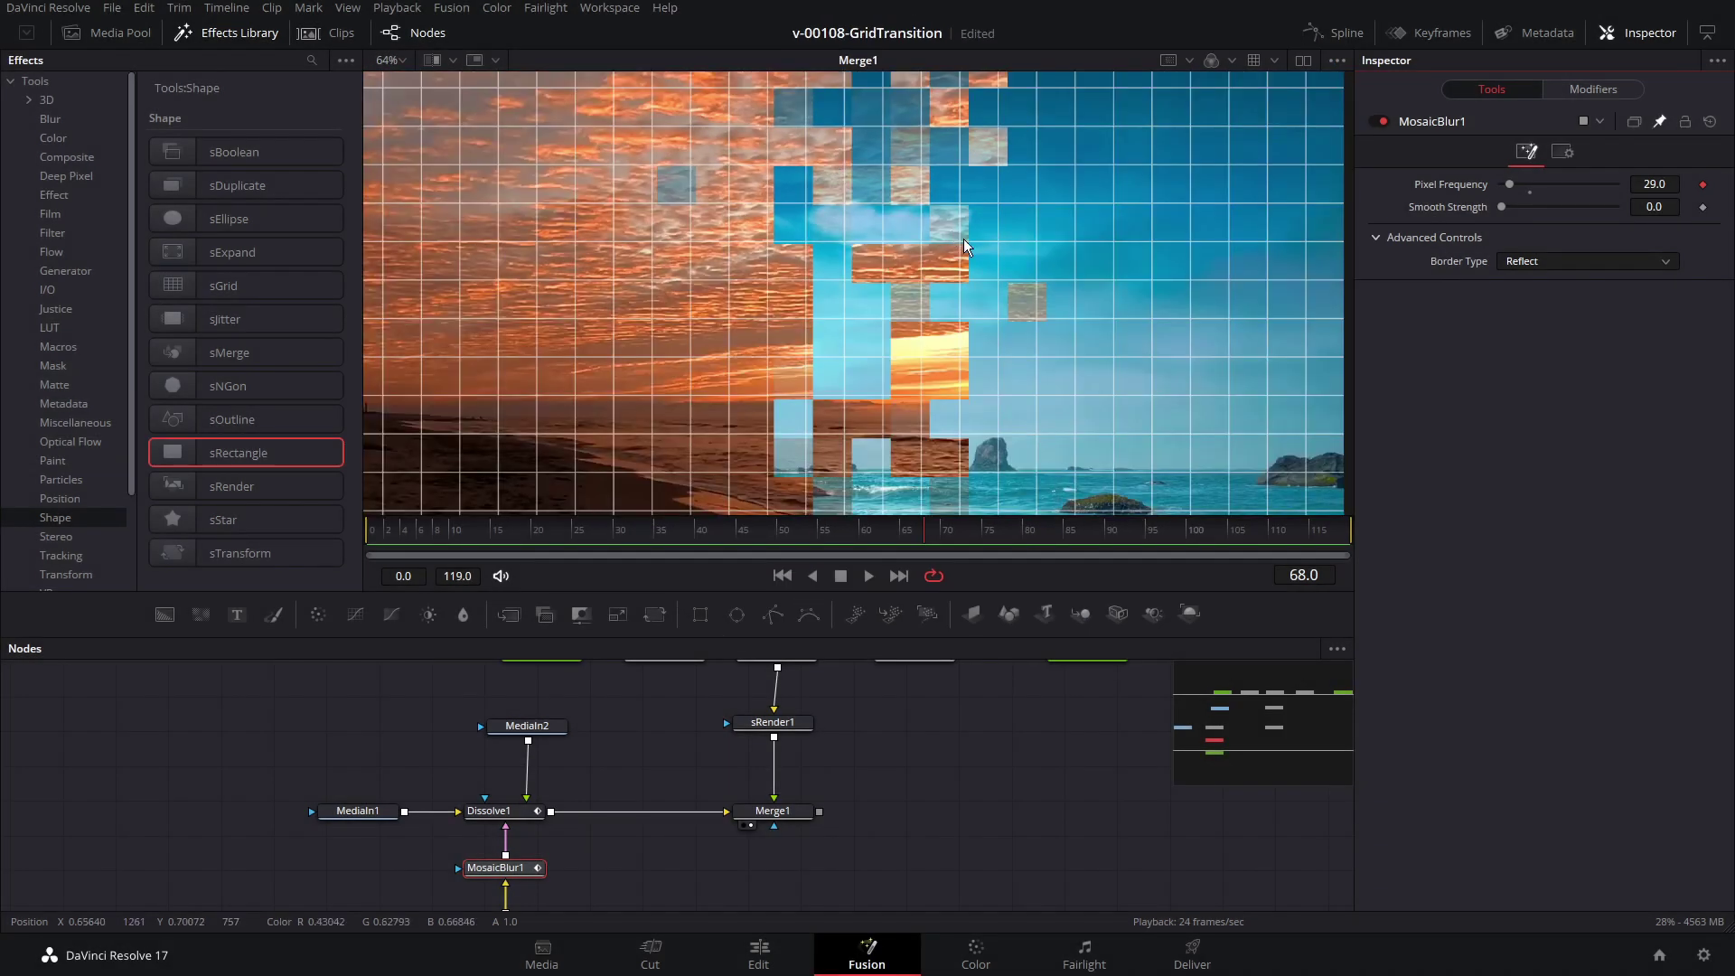
# Step: Try a Pixel Frequency of 26 on MosaicBlur1 and inspect the block edges against the grid lines up close
pyautogui.scroll(-2, 949, 239)
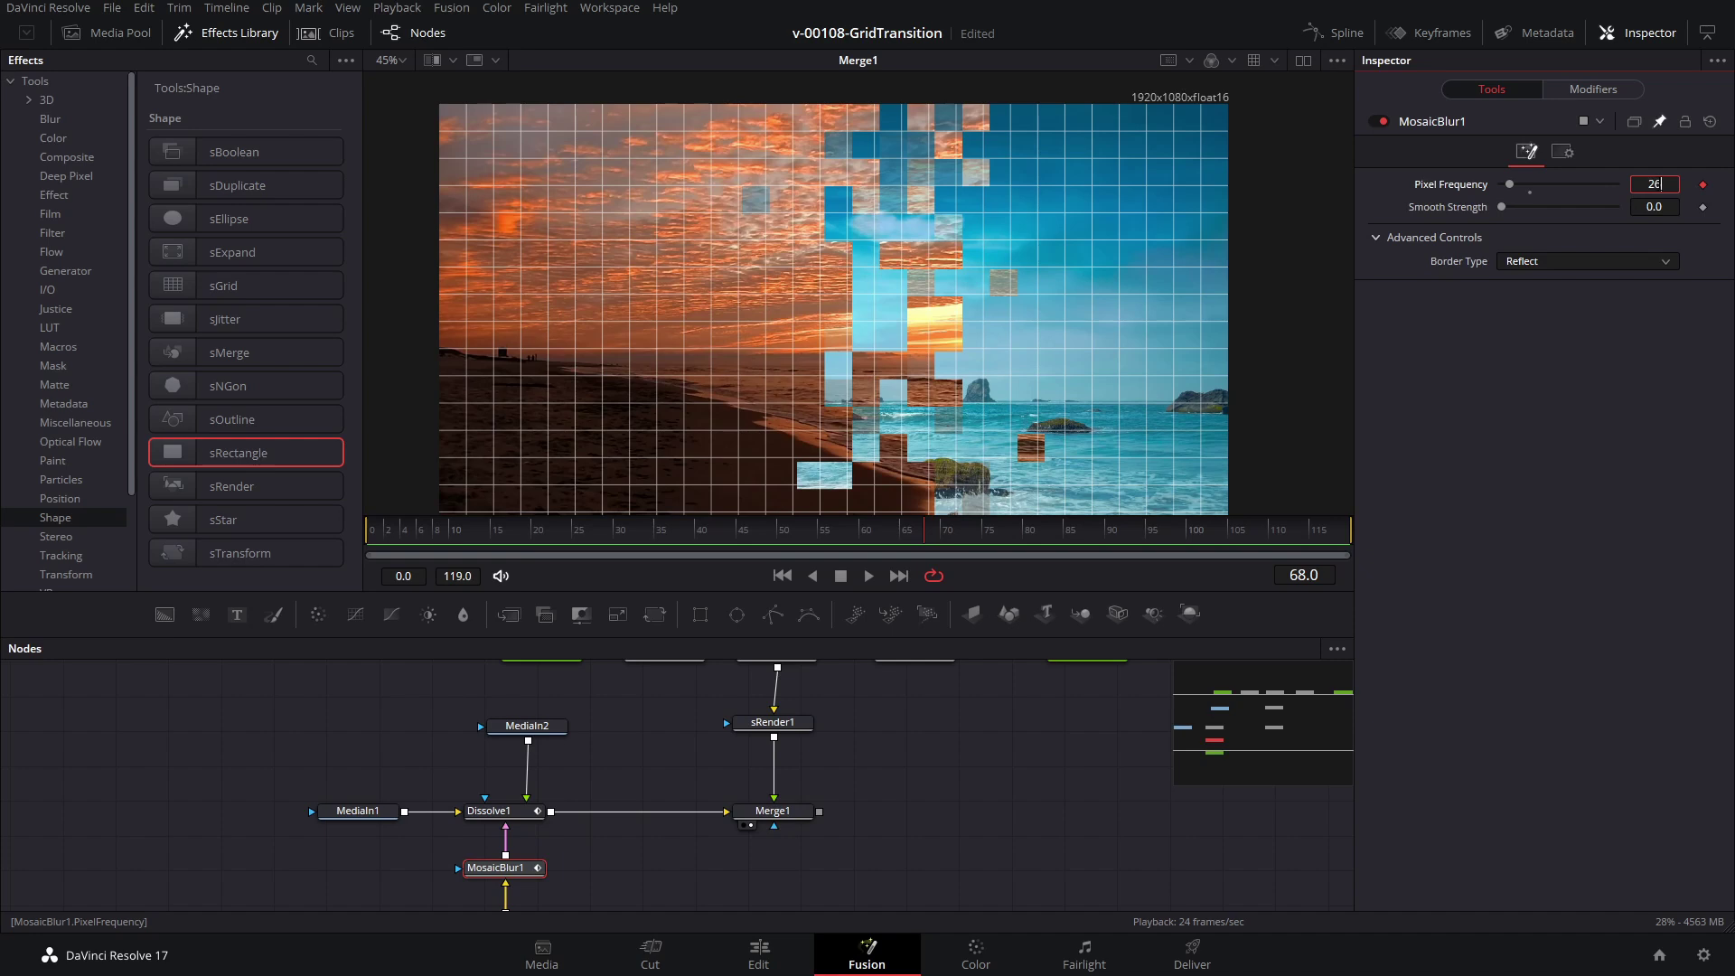
pyautogui.press('Return')
pyautogui.scroll(5, 975, 265)
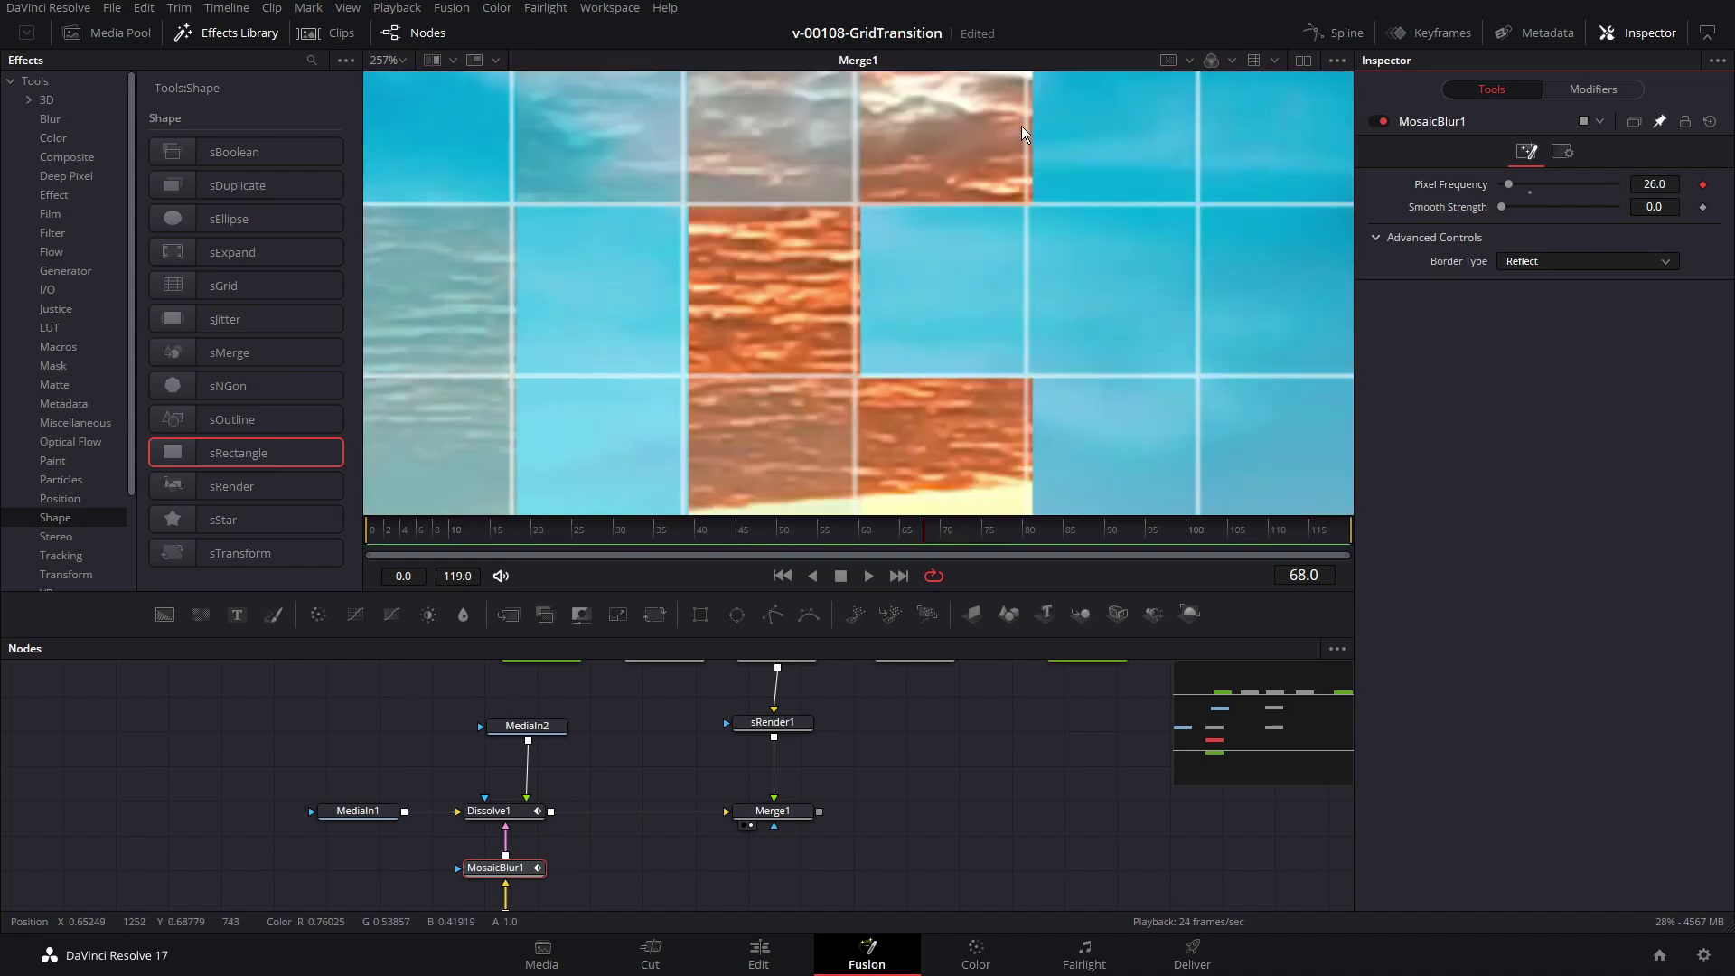
pyautogui.scroll(-5, 990, 235)
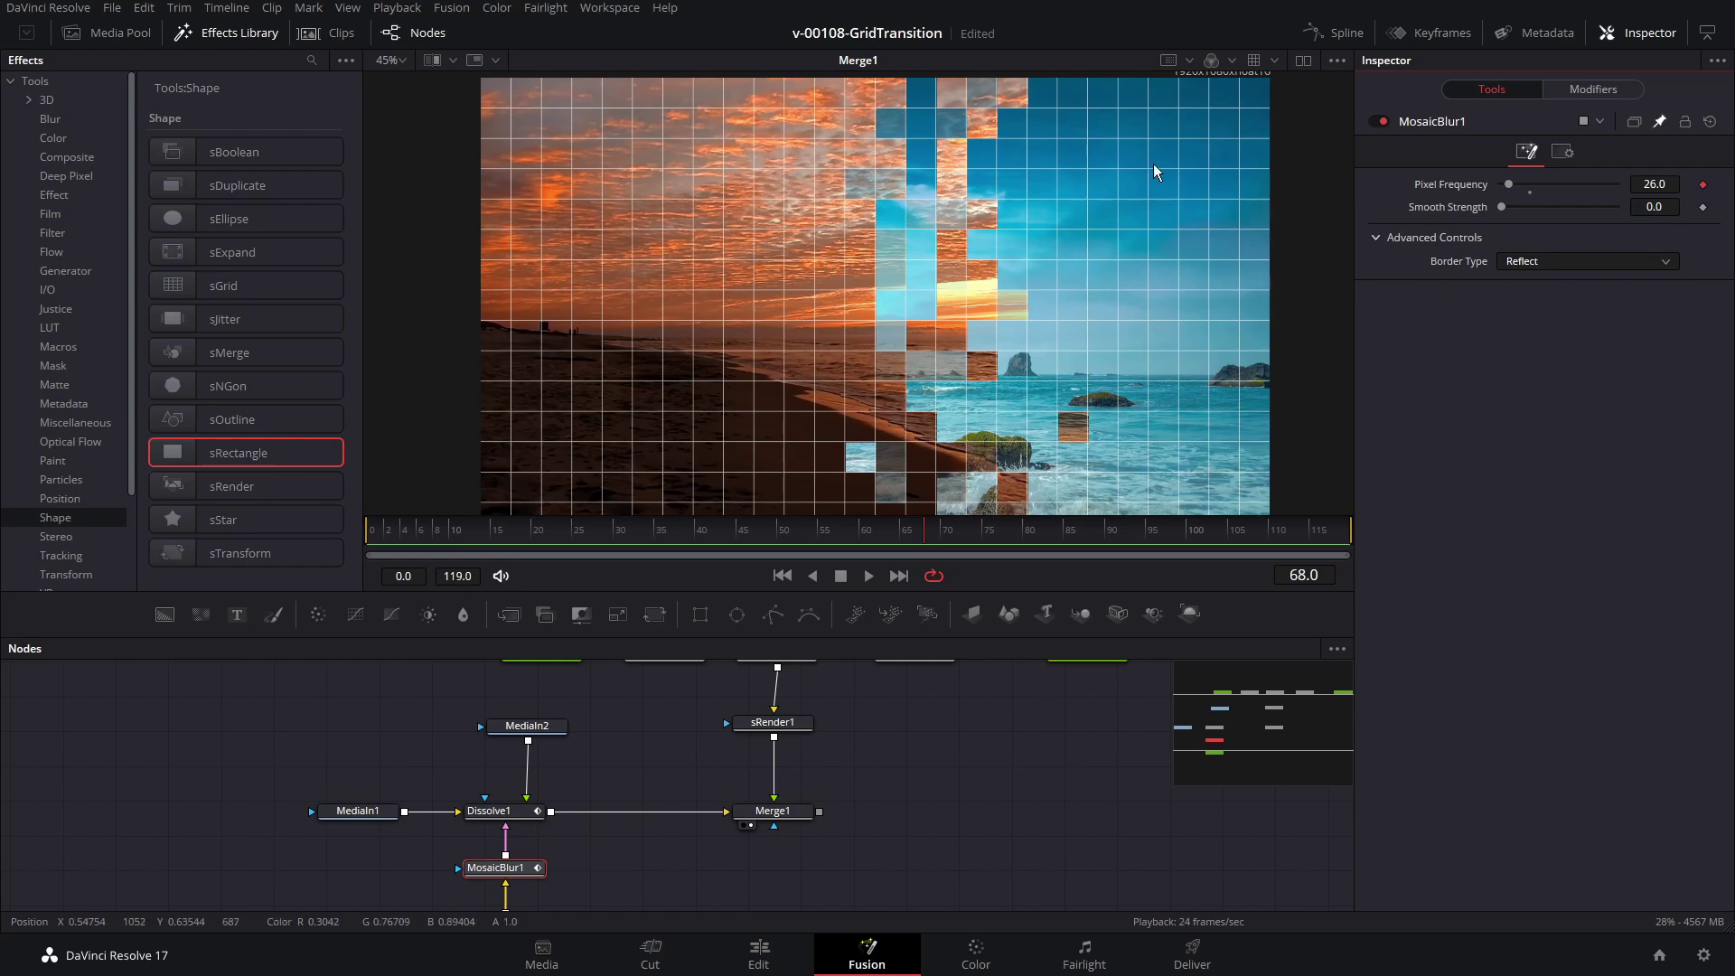
# Step: Return MosaicBlur1's Pixel Frequency to 29
pyautogui.click(1654, 184)
pyautogui.write('29')
pyautogui.press('Return')
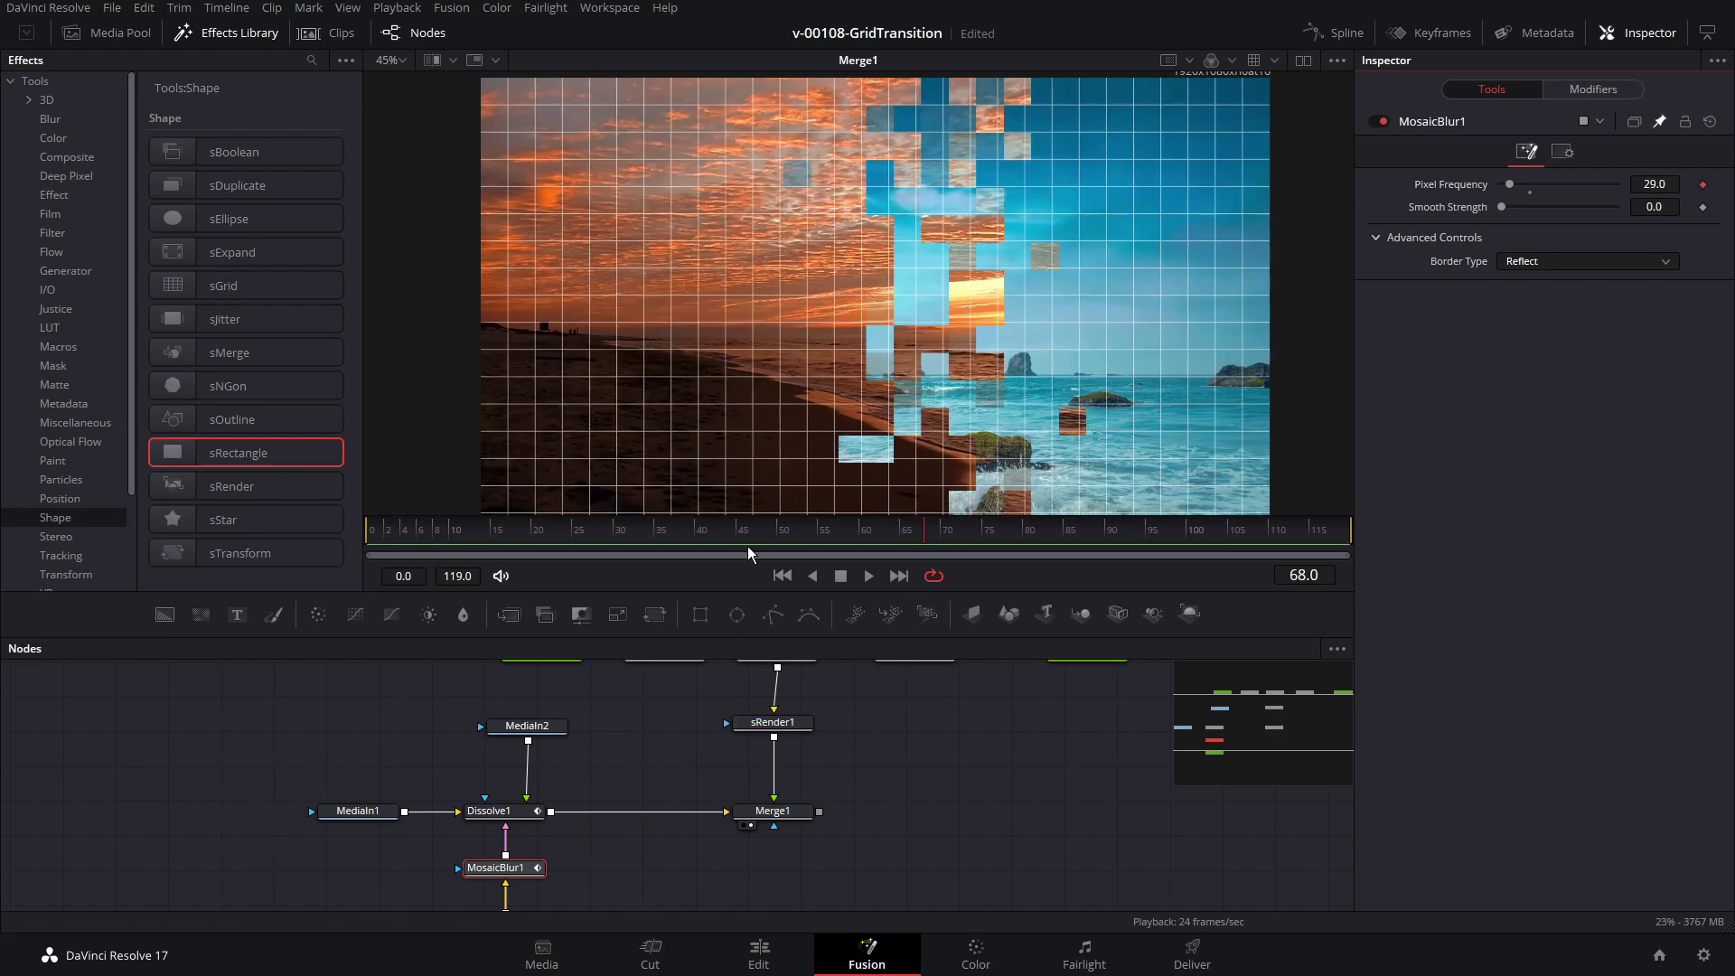
pyautogui.scroll(-2, 561, 888)
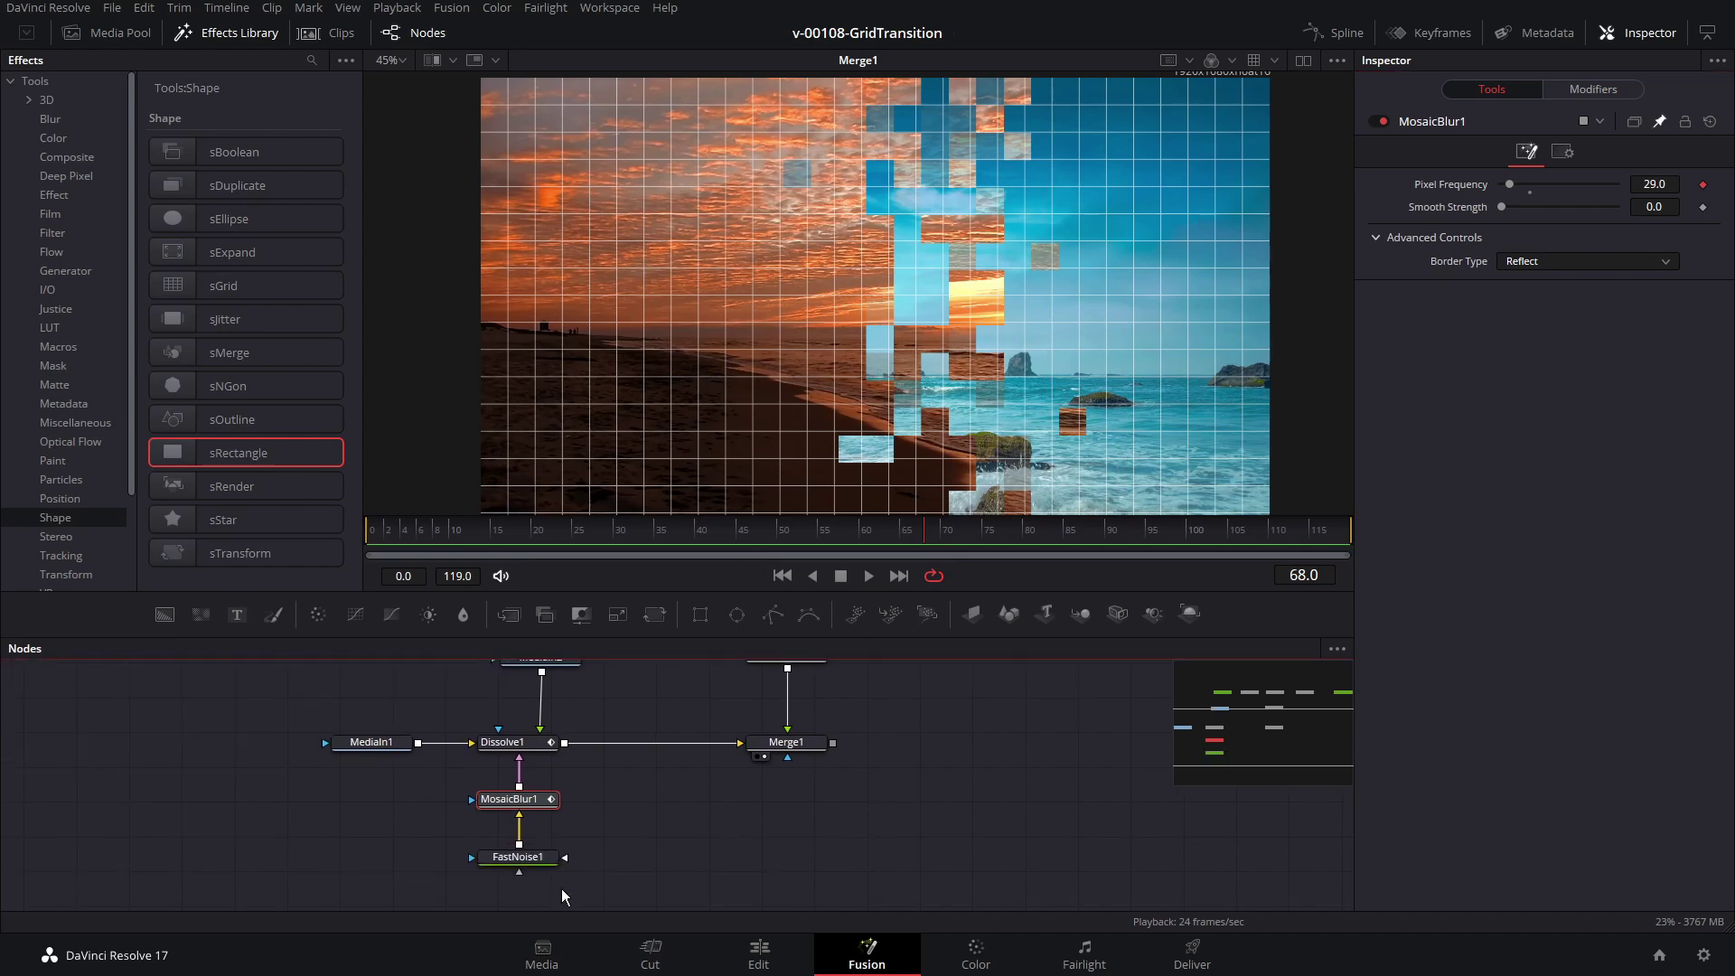